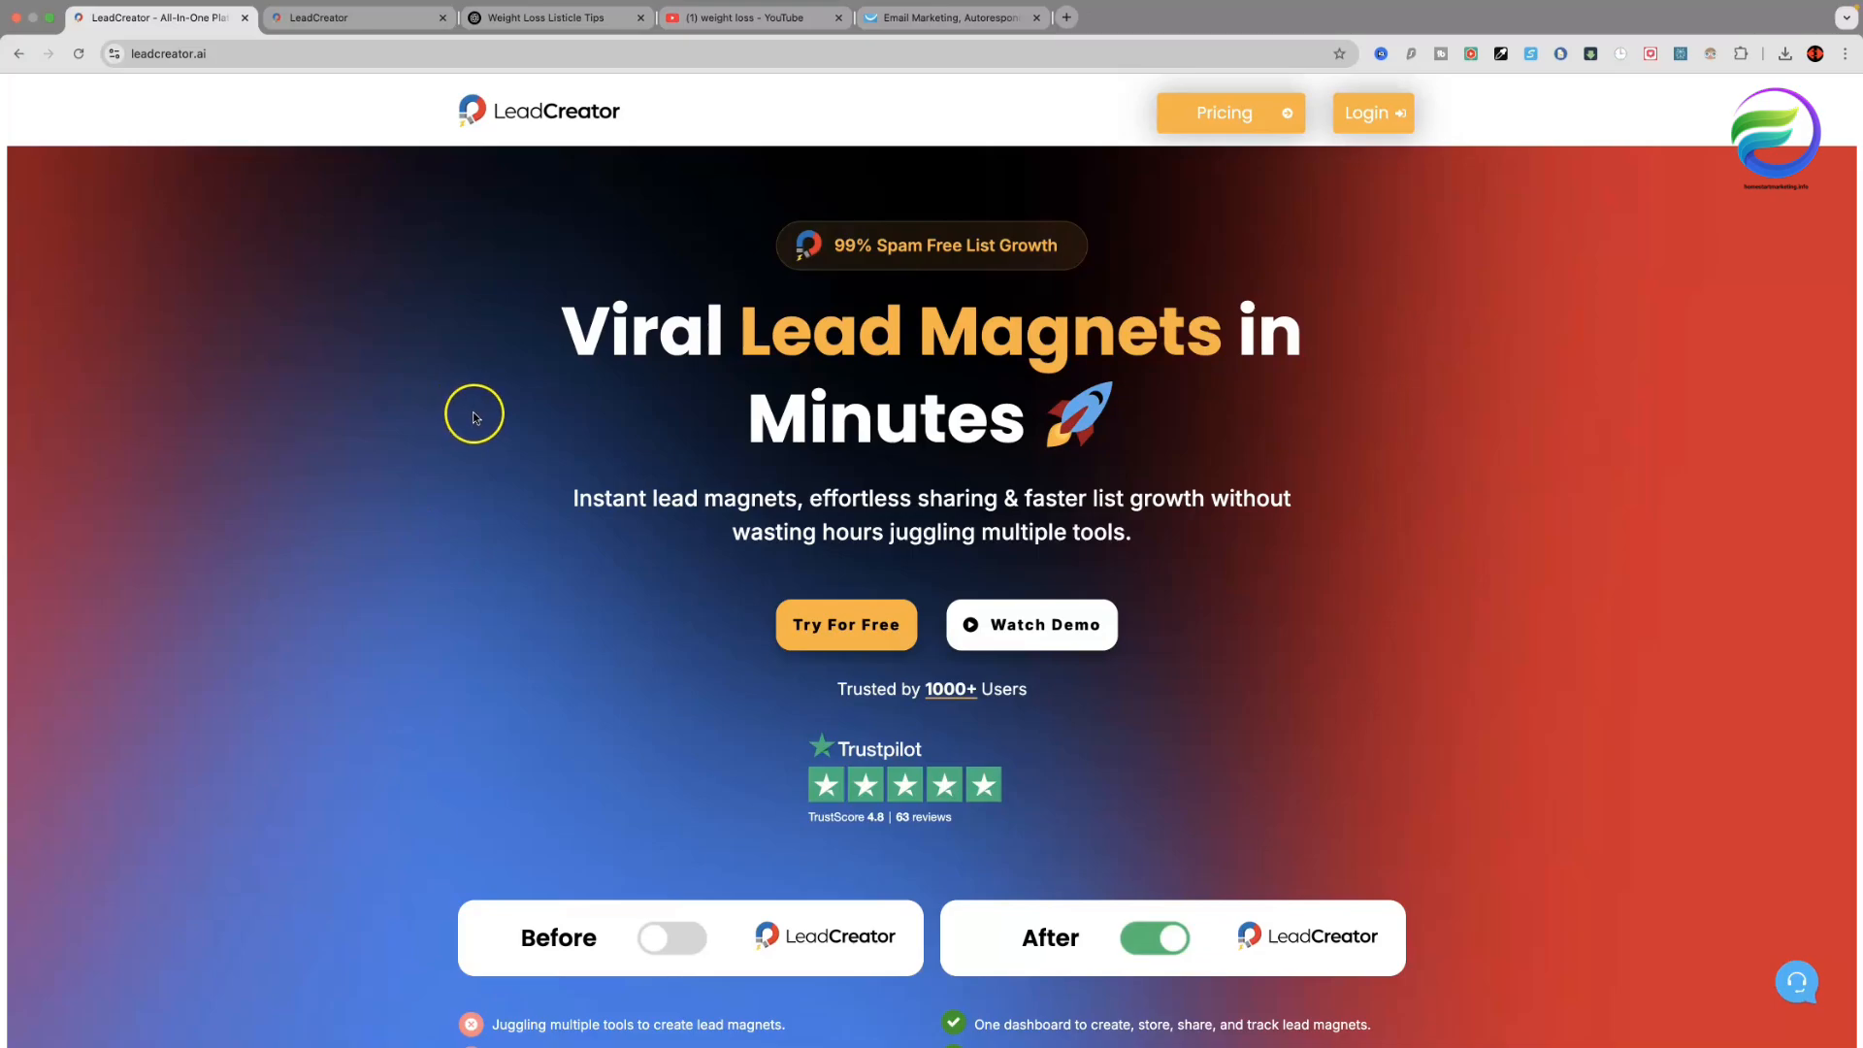
Look through the LeadCreator home page, including the before-and-after comparison and the four-step lead magnet overview.
{"action": "scroll", "coordinate": [475, 417], "scroll_direction": "down", "scroll_amount": 5}
{"action": "scroll", "coordinate": [475, 417], "scroll_direction": "down", "scroll_amount": 10}
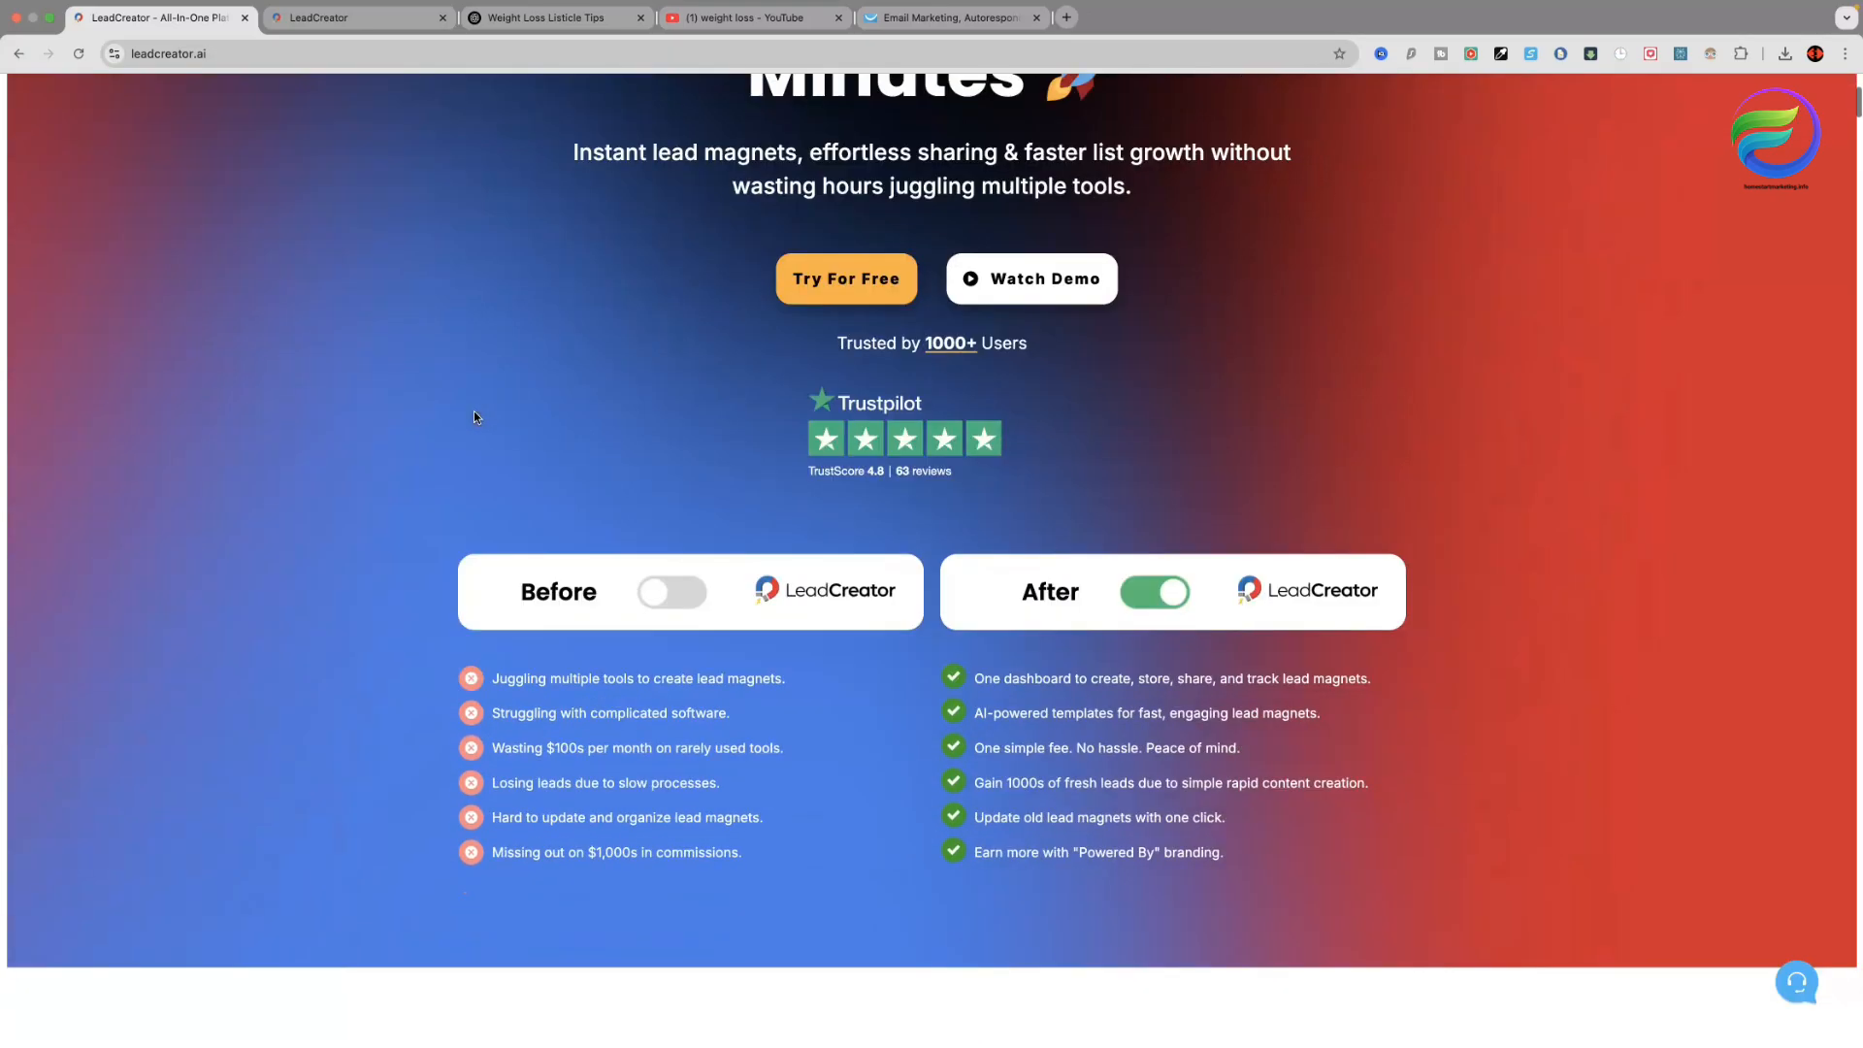
{"action": "scroll", "coordinate": [475, 417], "scroll_direction": "down", "scroll_amount": 11}
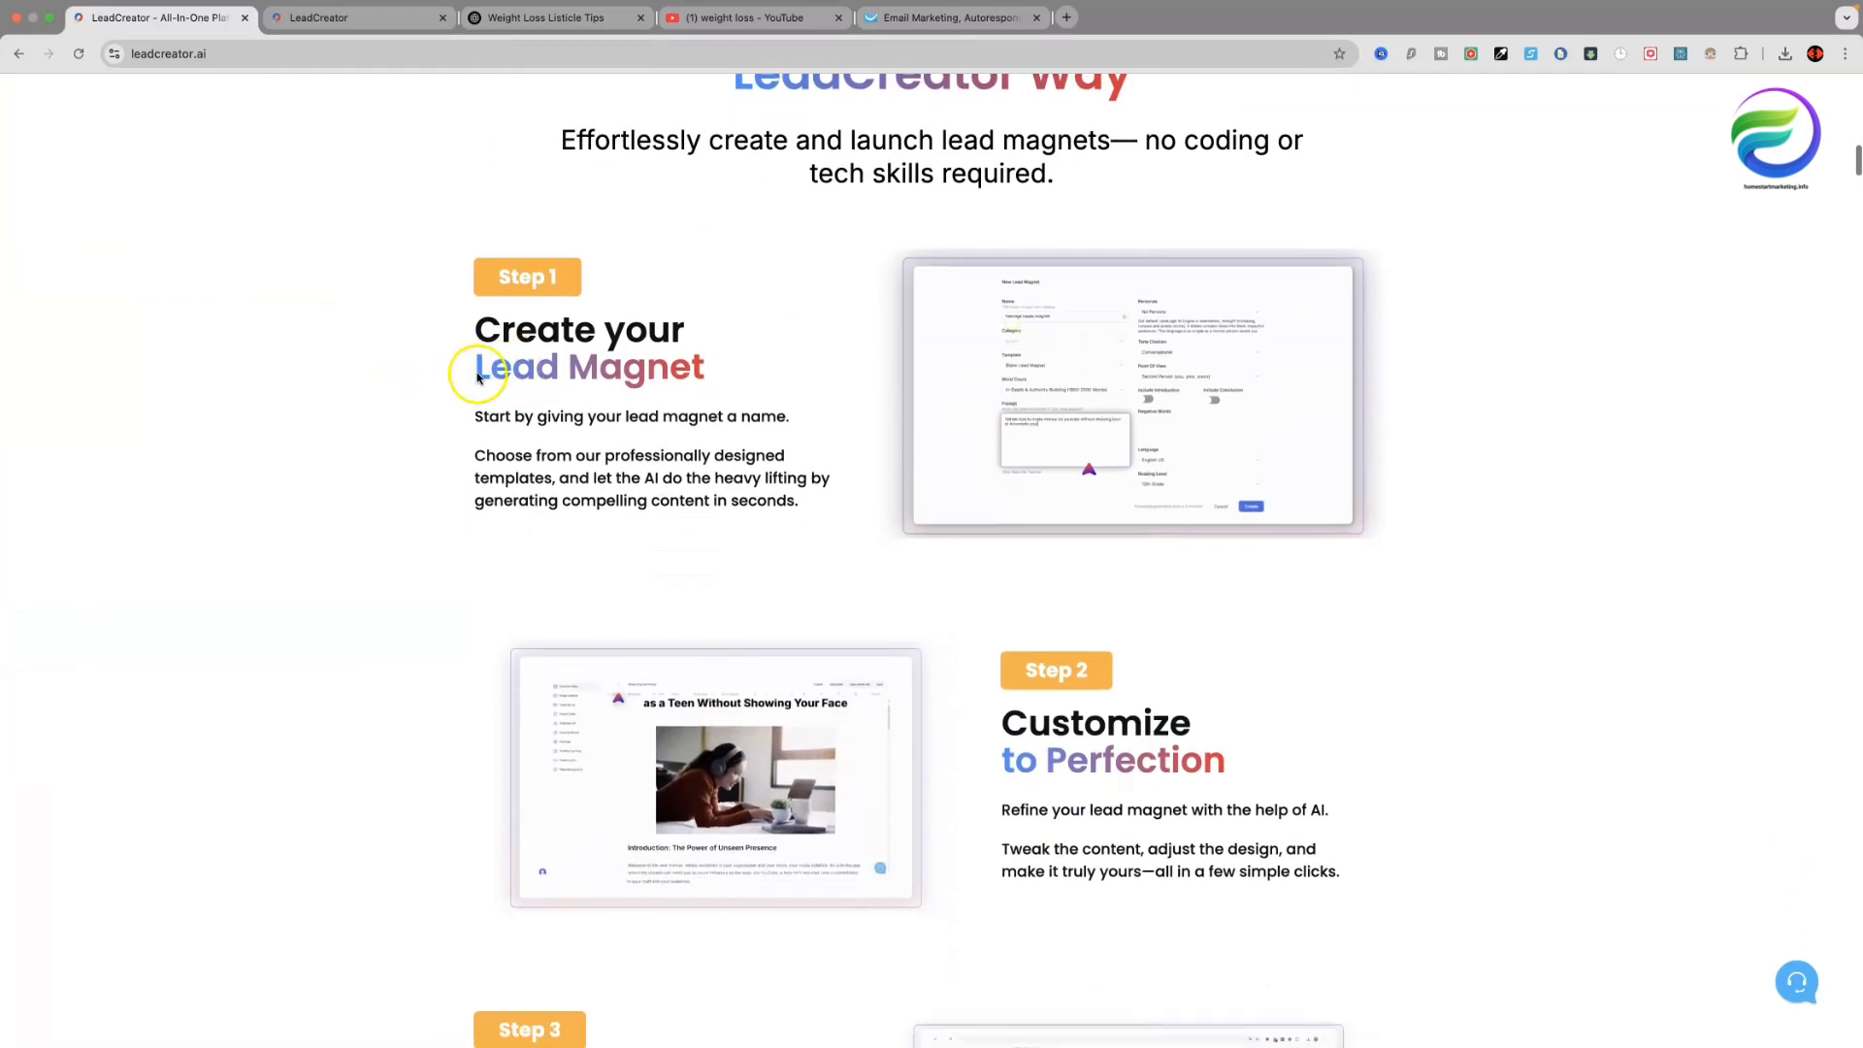
{"action": "scroll", "coordinate": [442, 381], "scroll_direction": "down", "scroll_amount": 2}
{"action": "scroll", "coordinate": [432, 380], "scroll_direction": "down", "scroll_amount": 4}
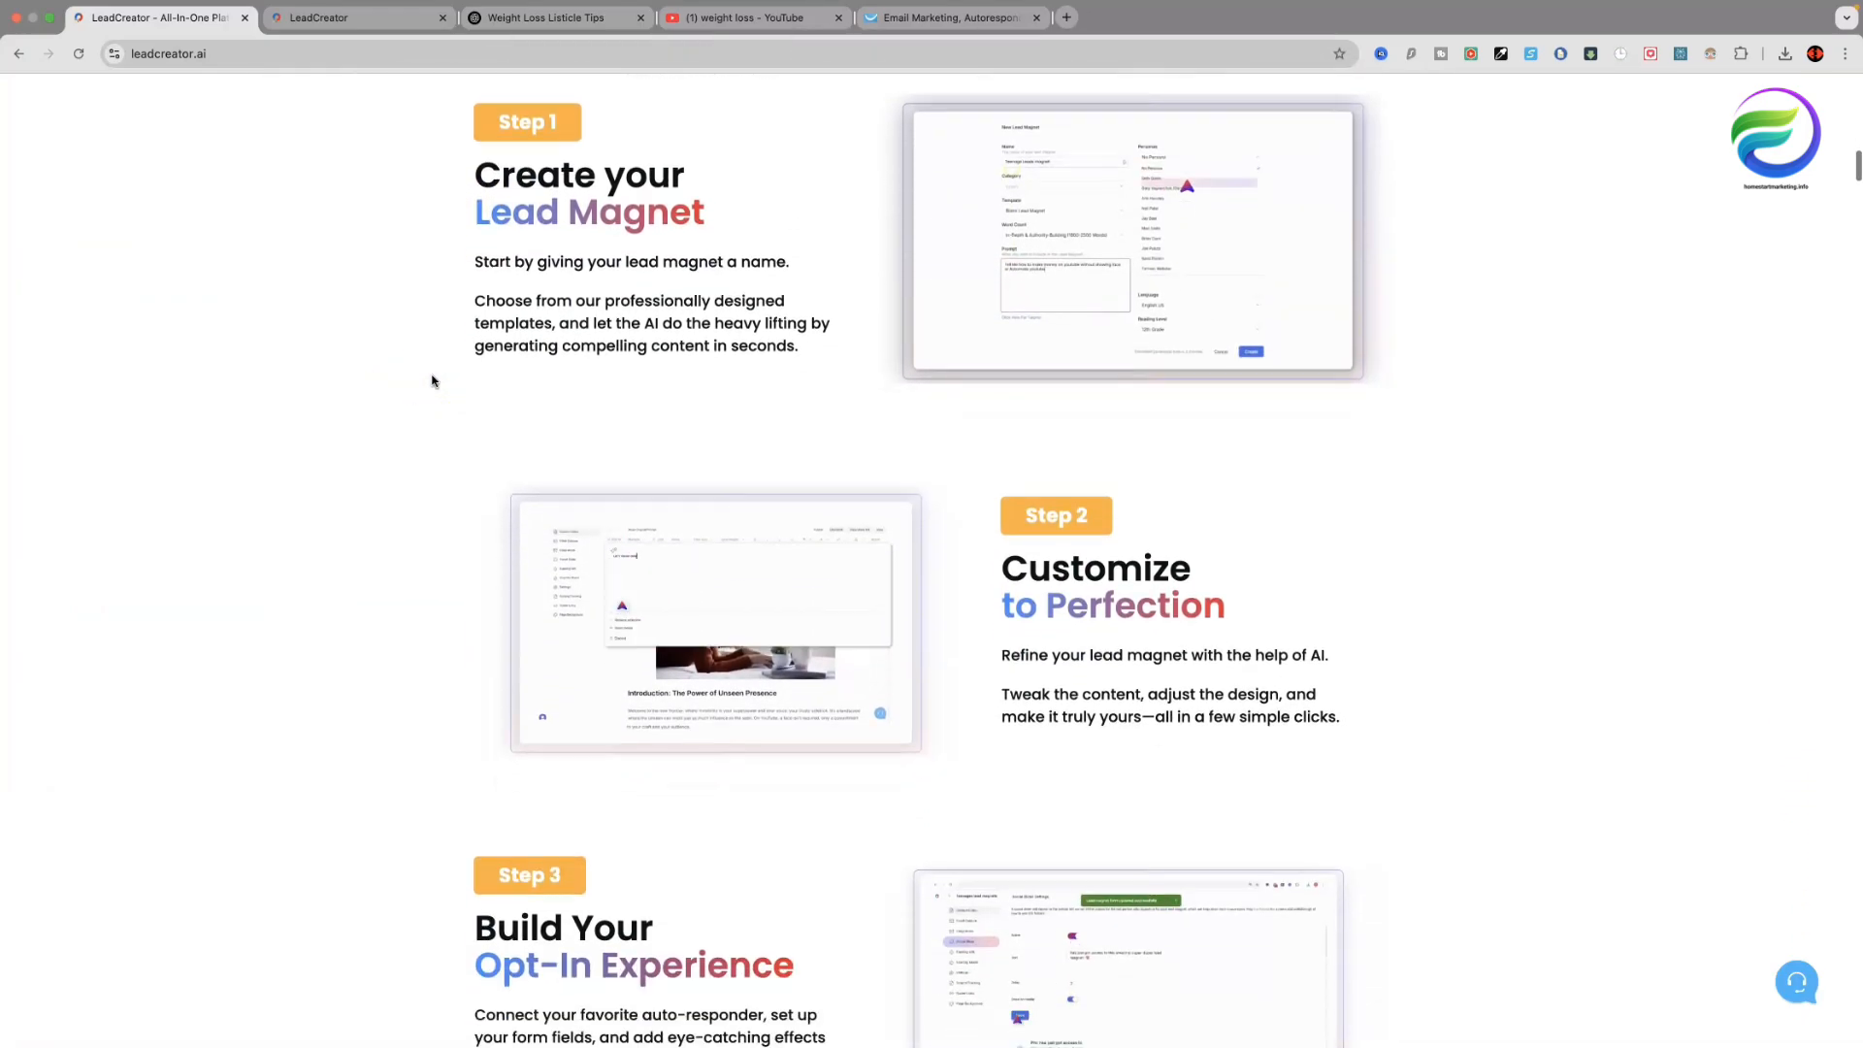
{"action": "scroll", "coordinate": [433, 381], "scroll_direction": "down", "scroll_amount": 7}
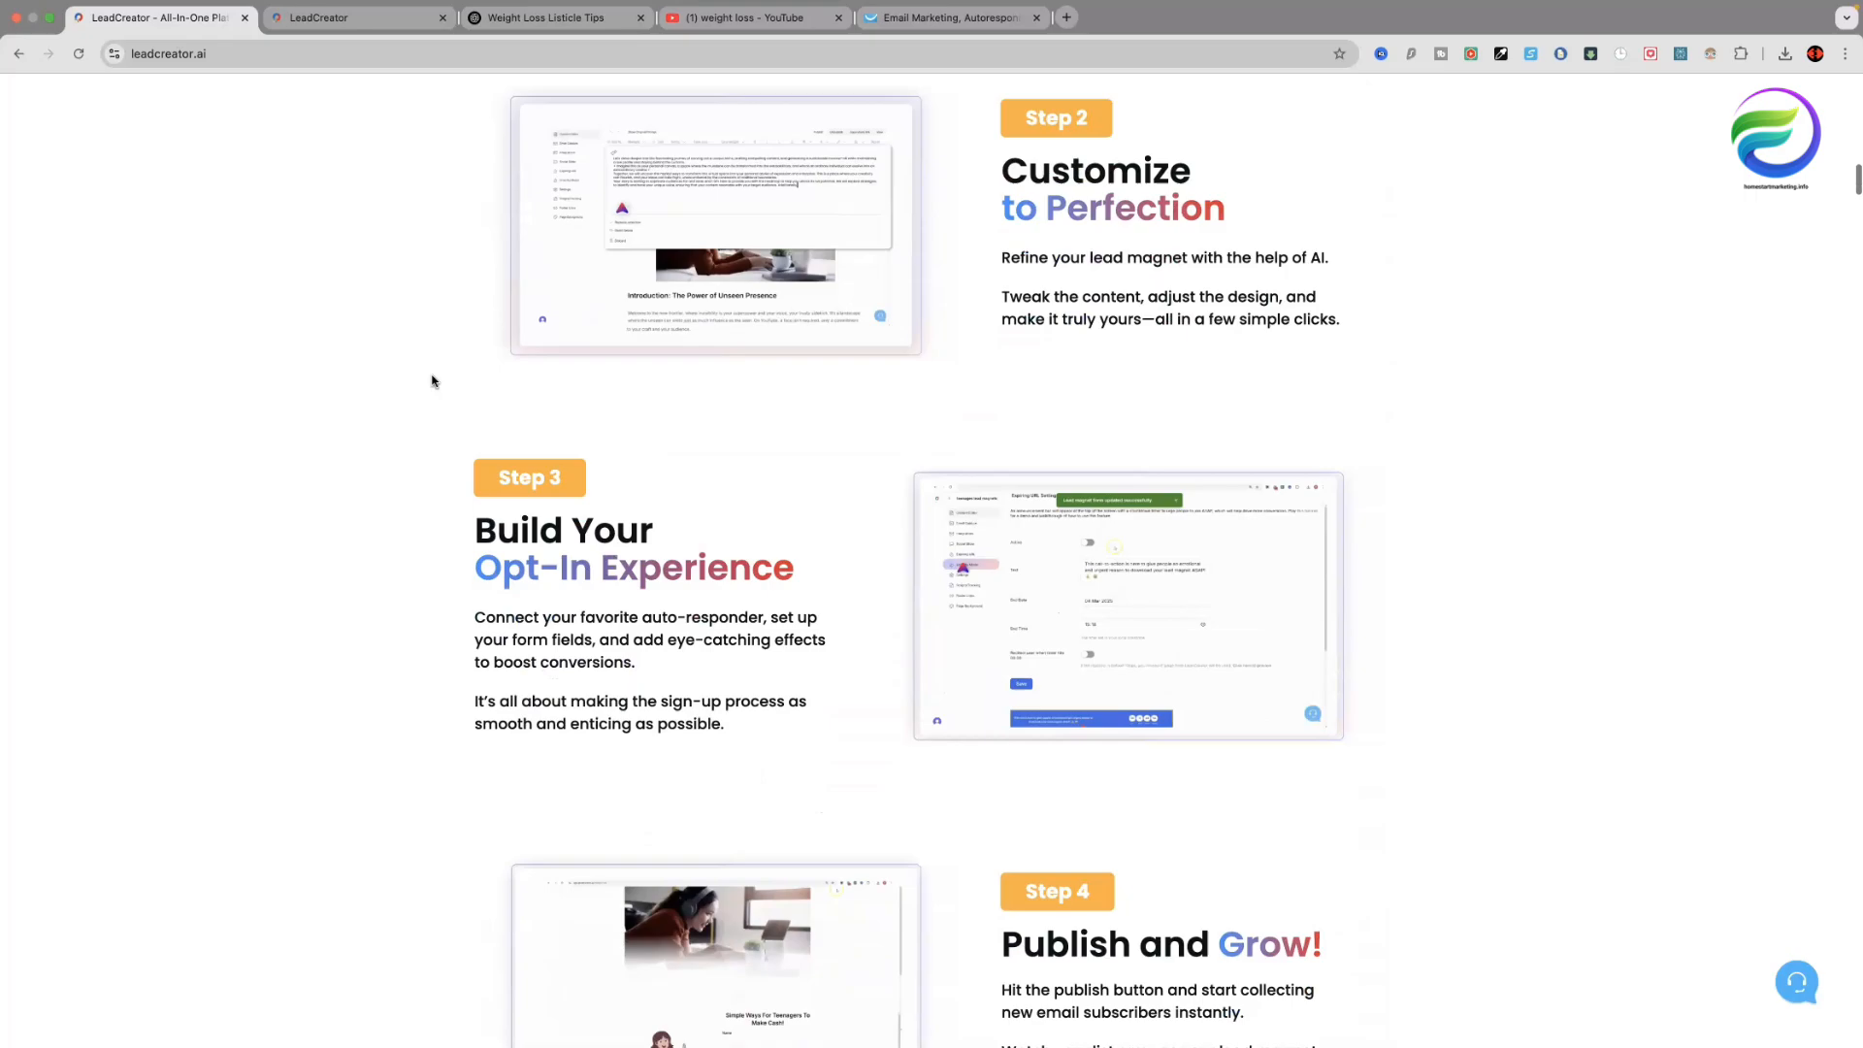
{"action": "scroll", "coordinate": [432, 380], "scroll_direction": "down", "scroll_amount": 1}
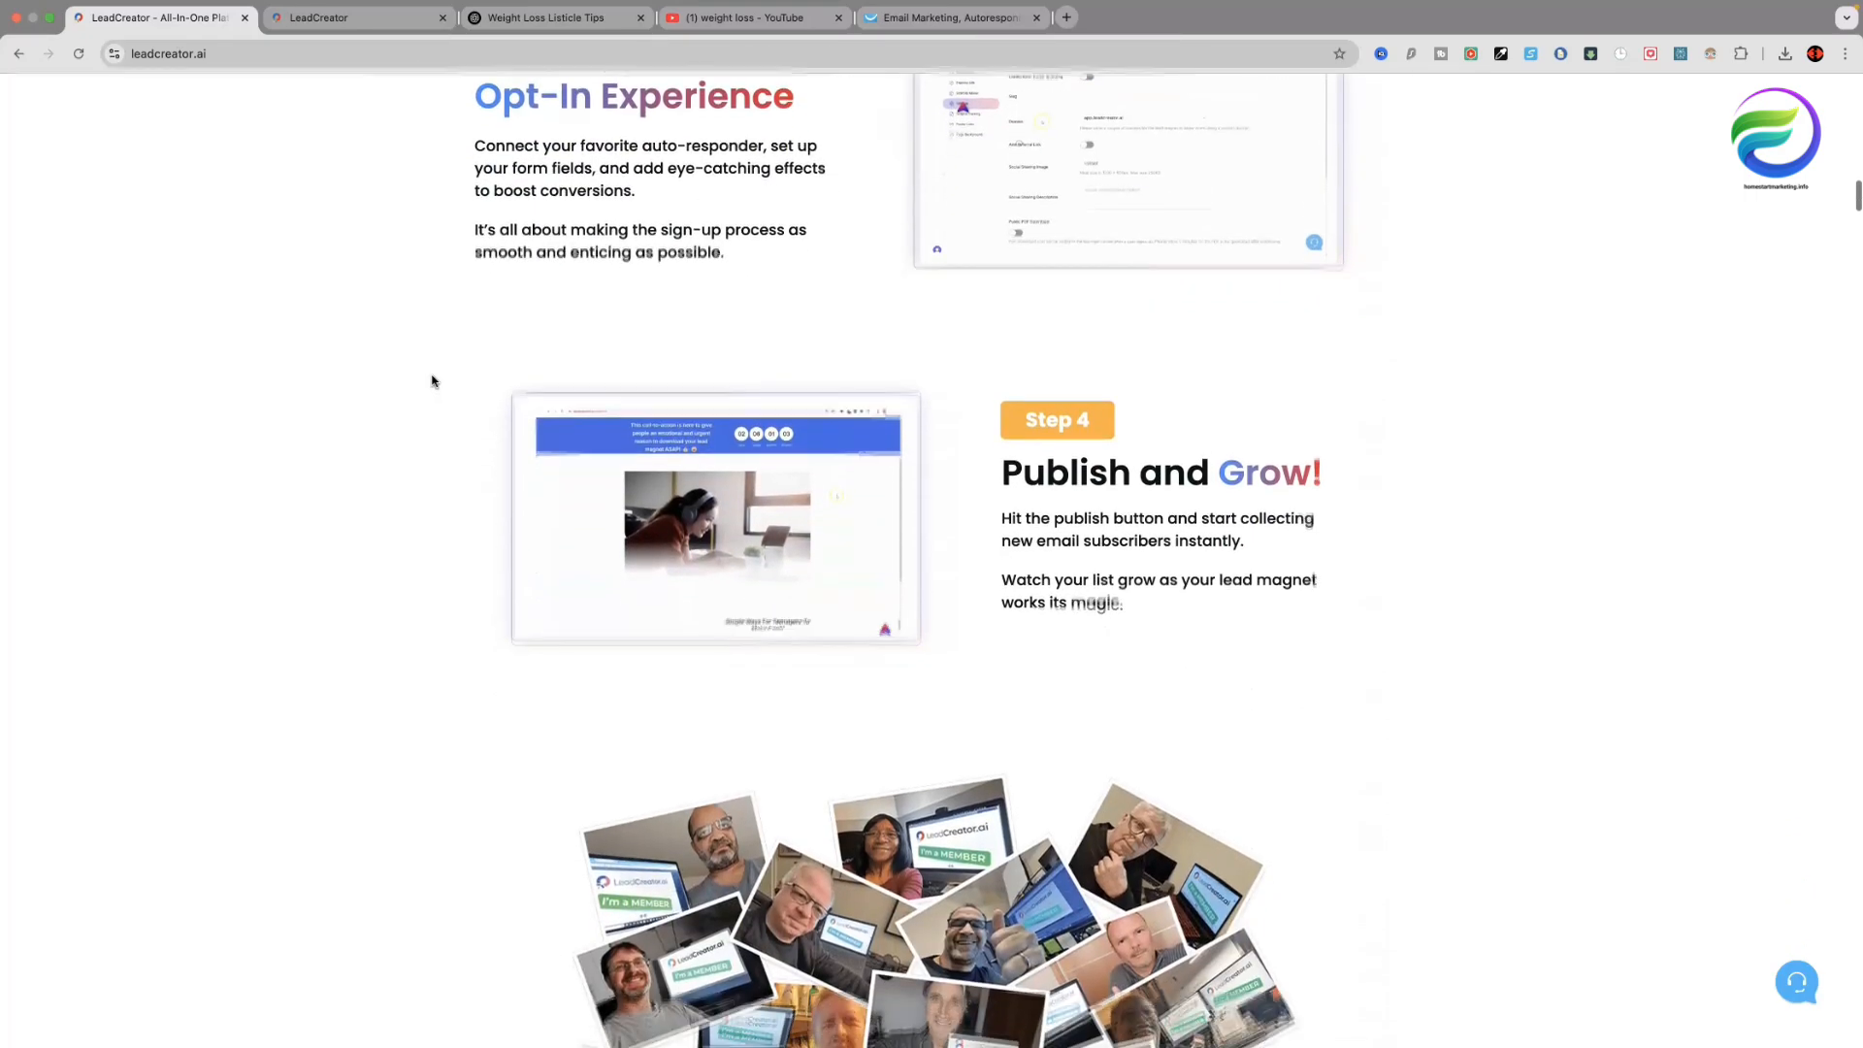
Start a new lead magnet named "Weight Loss" in the weight Loss category, using the 10-Point Listicle template.
{"action": "key", "text": "ctrl+Tab"}
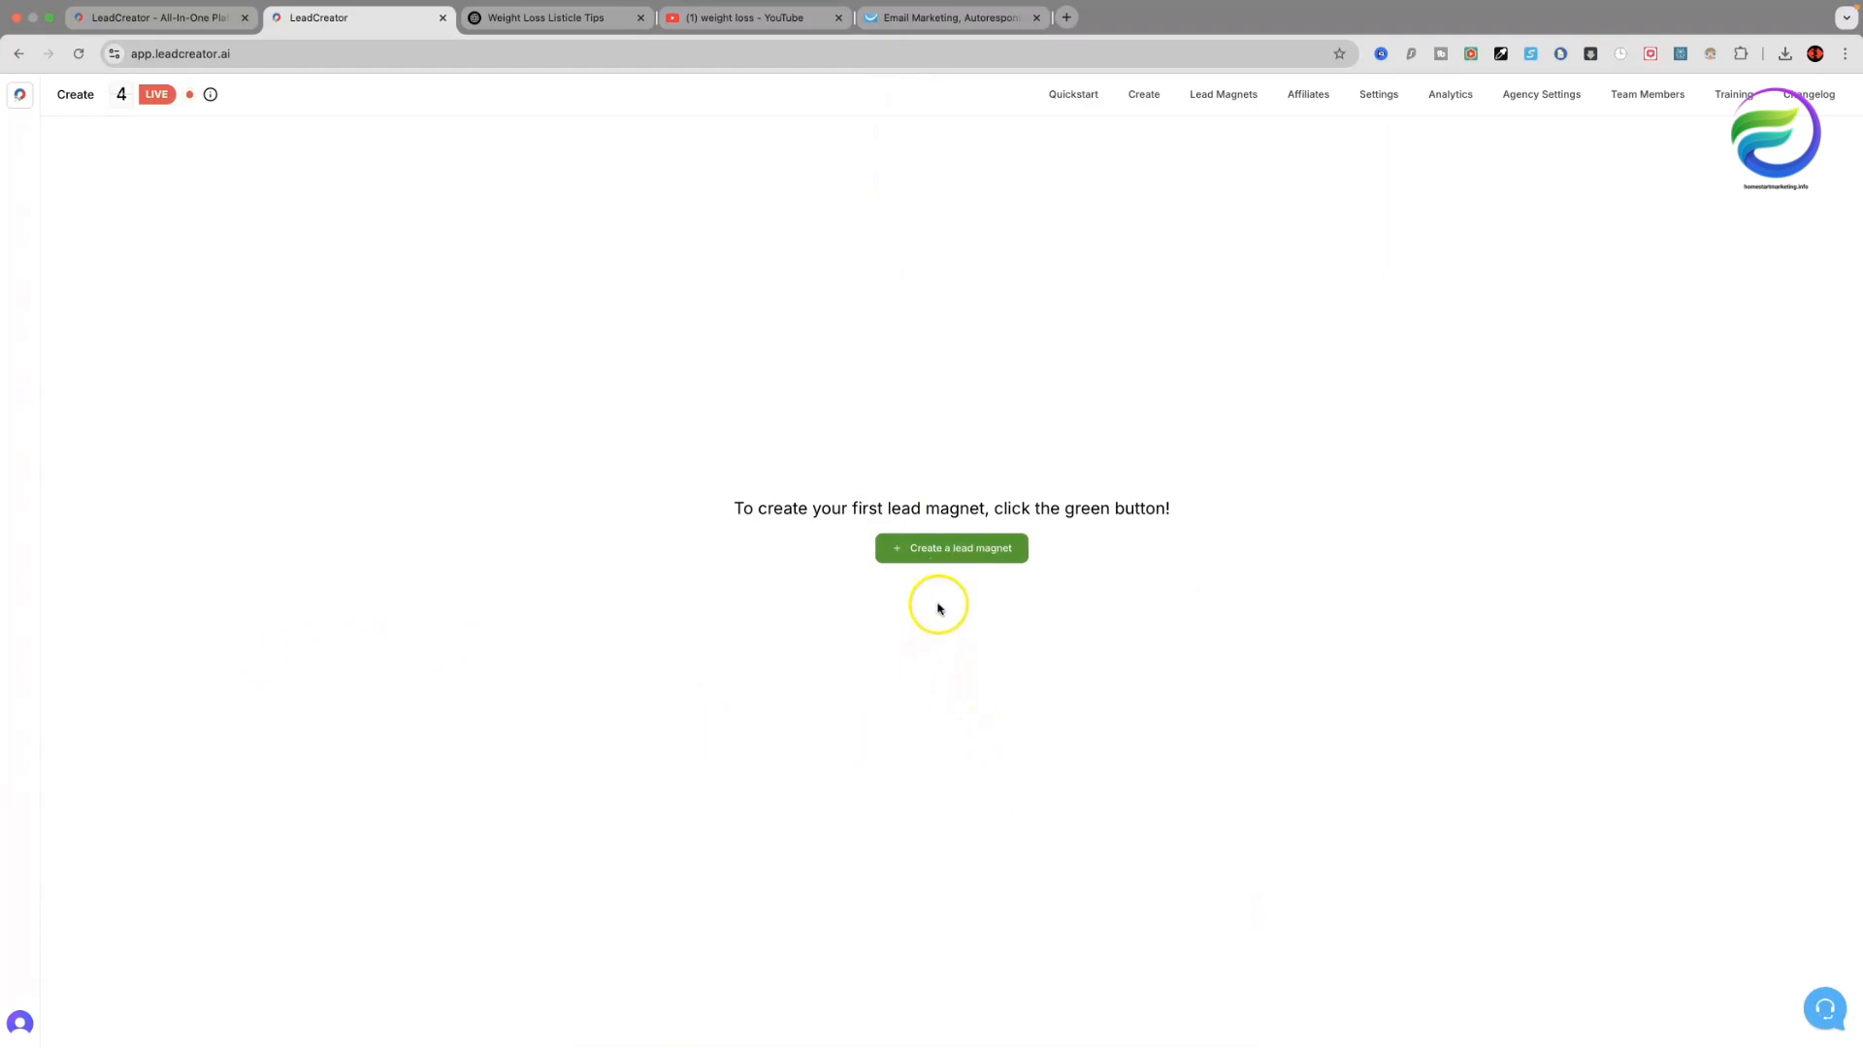
{"action": "left_click", "coordinate": [950, 549]}
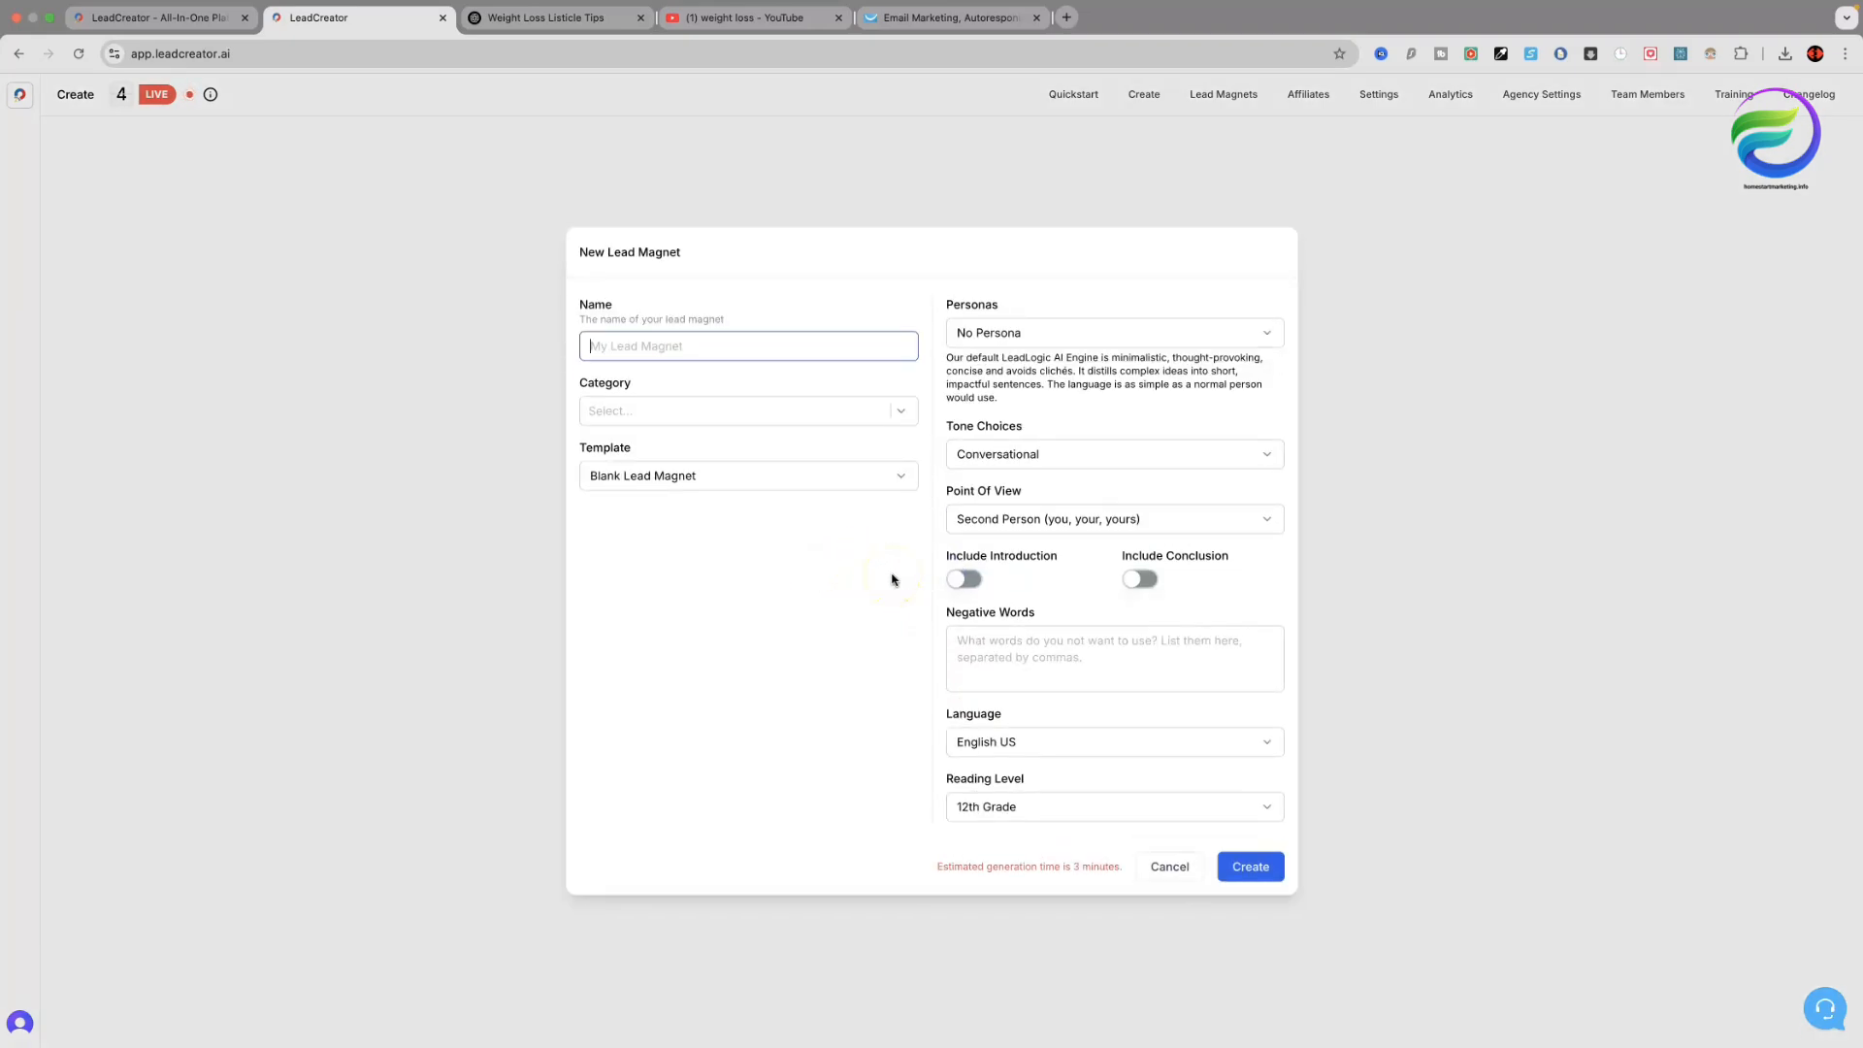
{"action": "type", "text": "Weight Loss"}
{"action": "left_click", "coordinate": [880, 590]}
{"action": "left_click", "coordinate": [902, 415]}
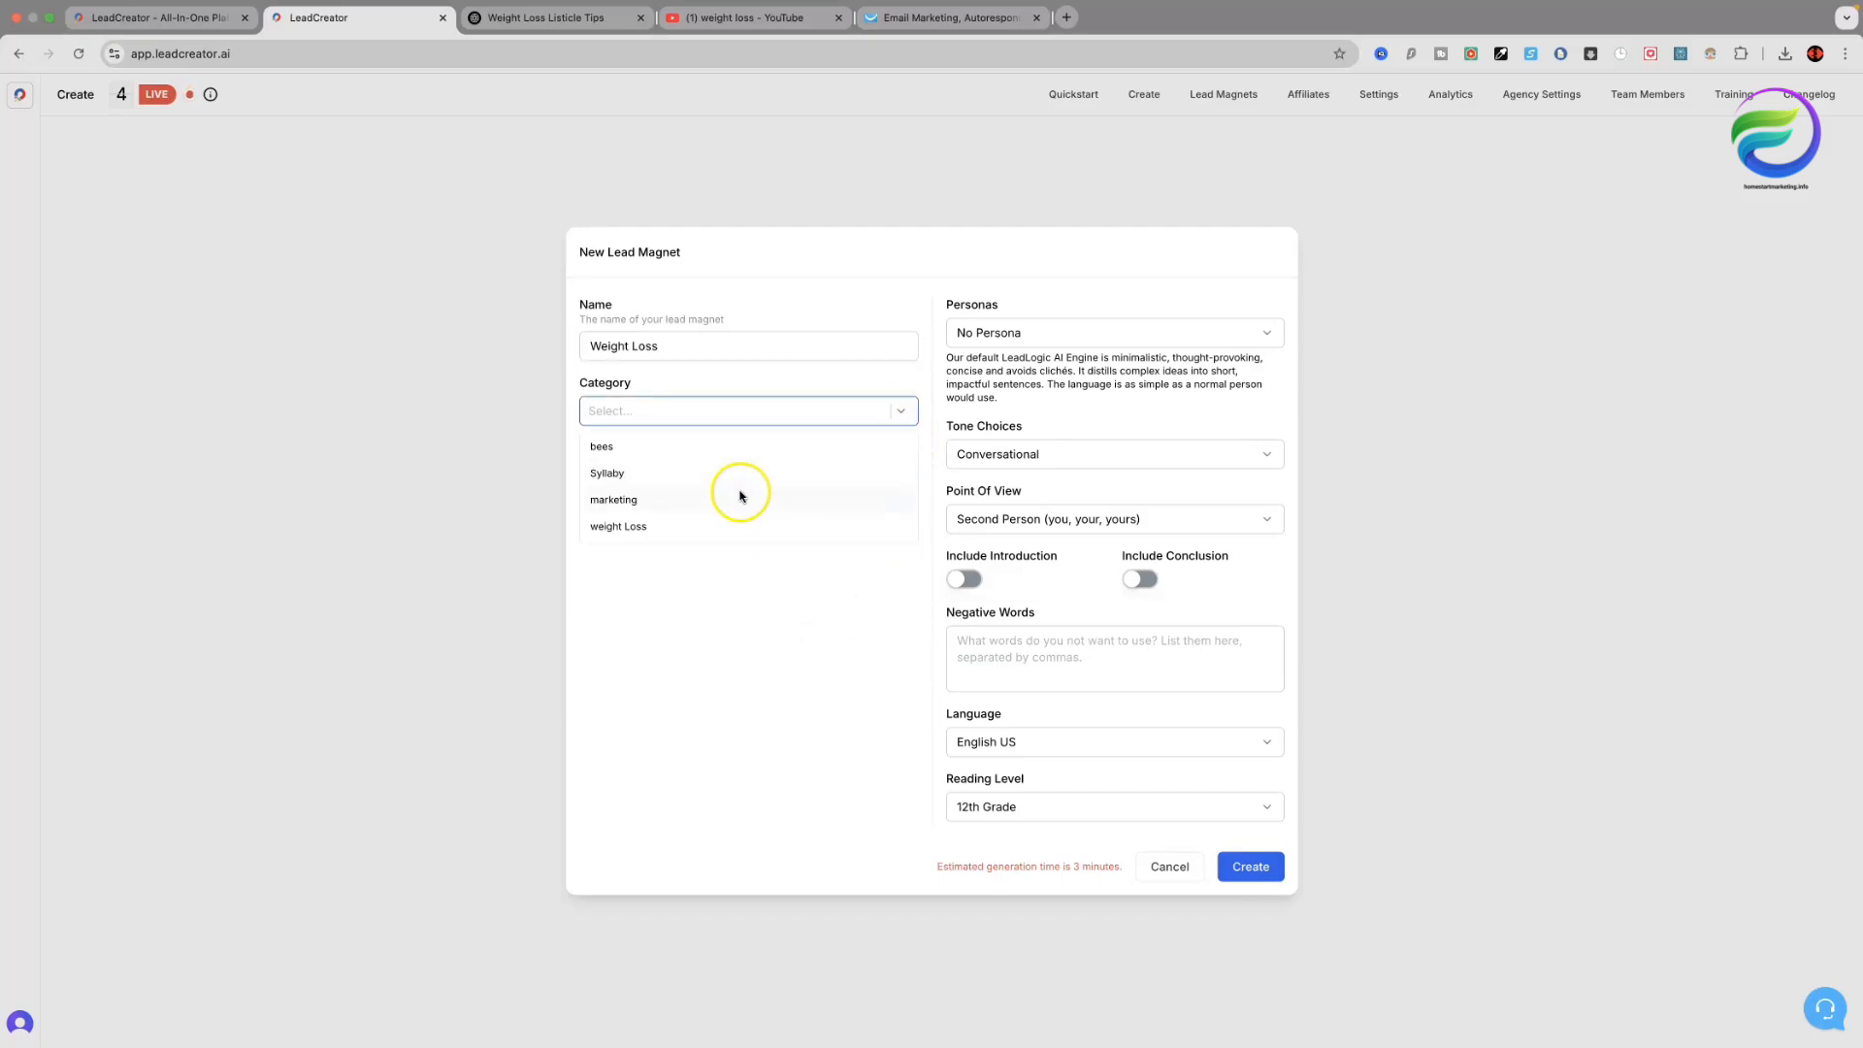
{"action": "left_click", "coordinate": [678, 524]}
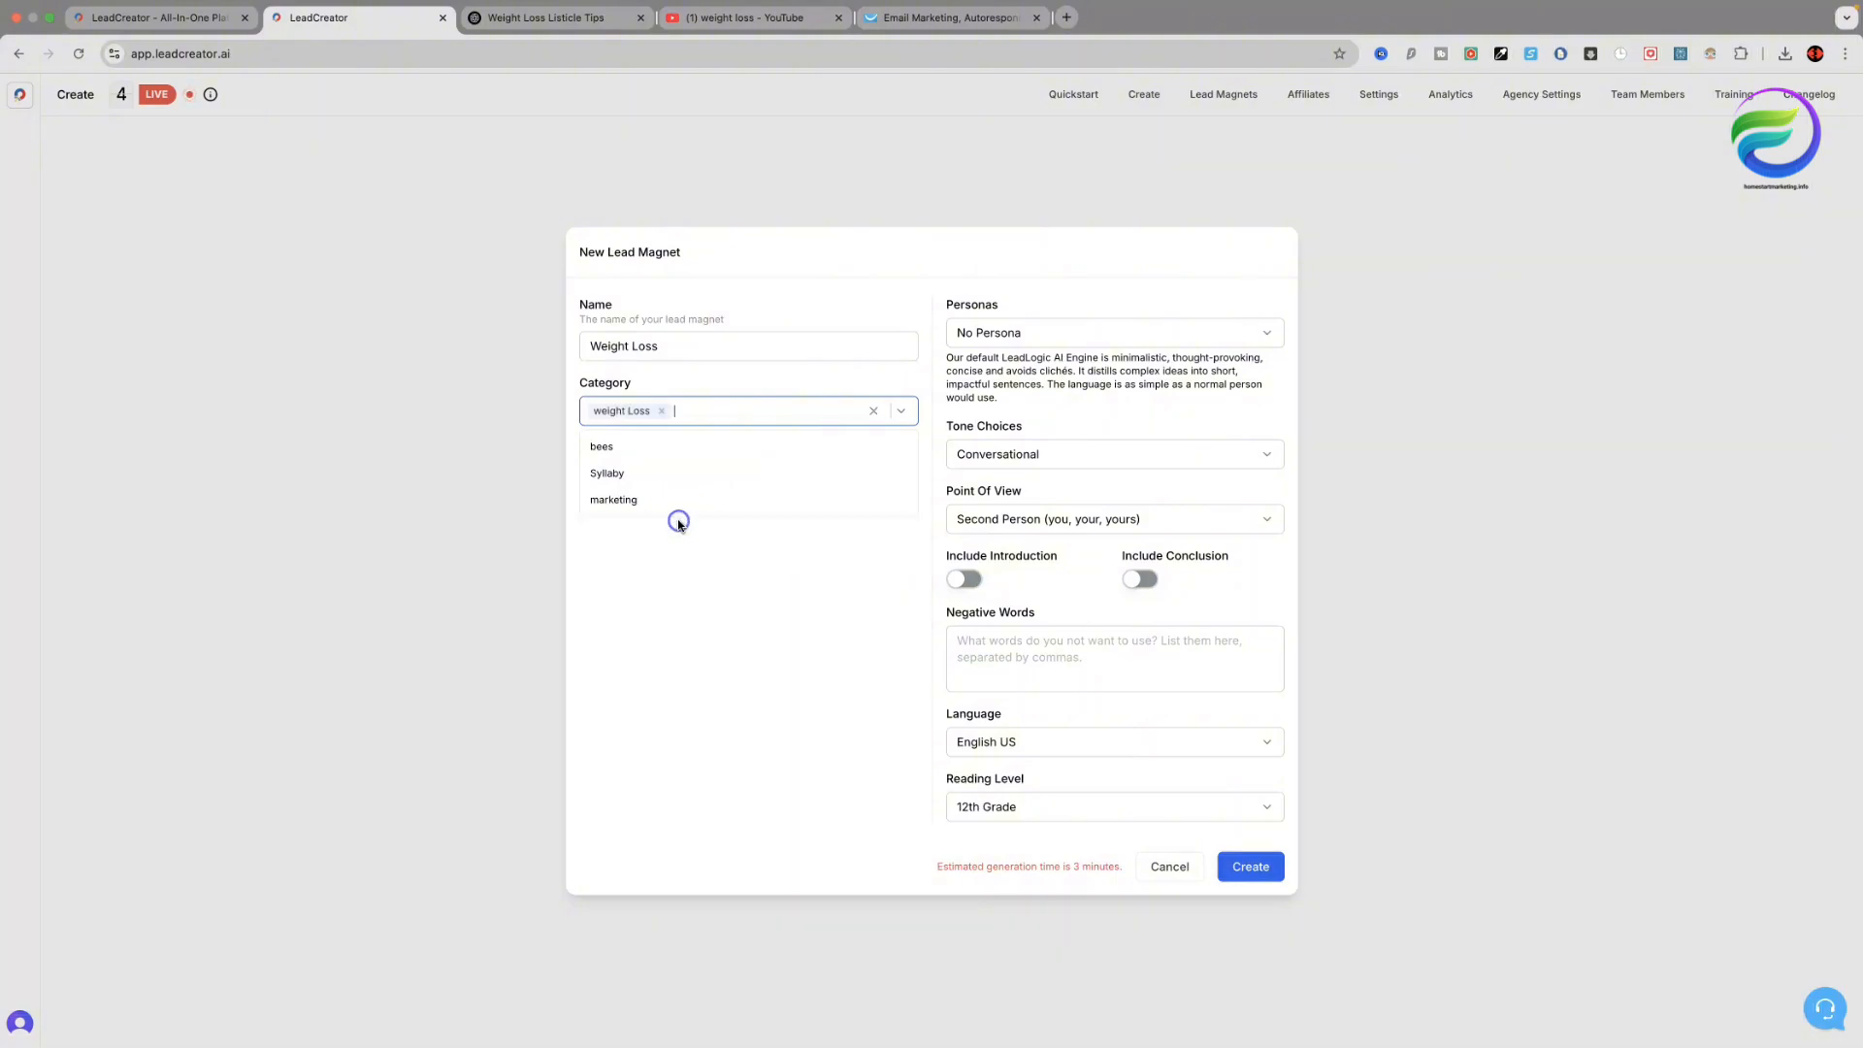
{"action": "left_click", "coordinate": [639, 578]}
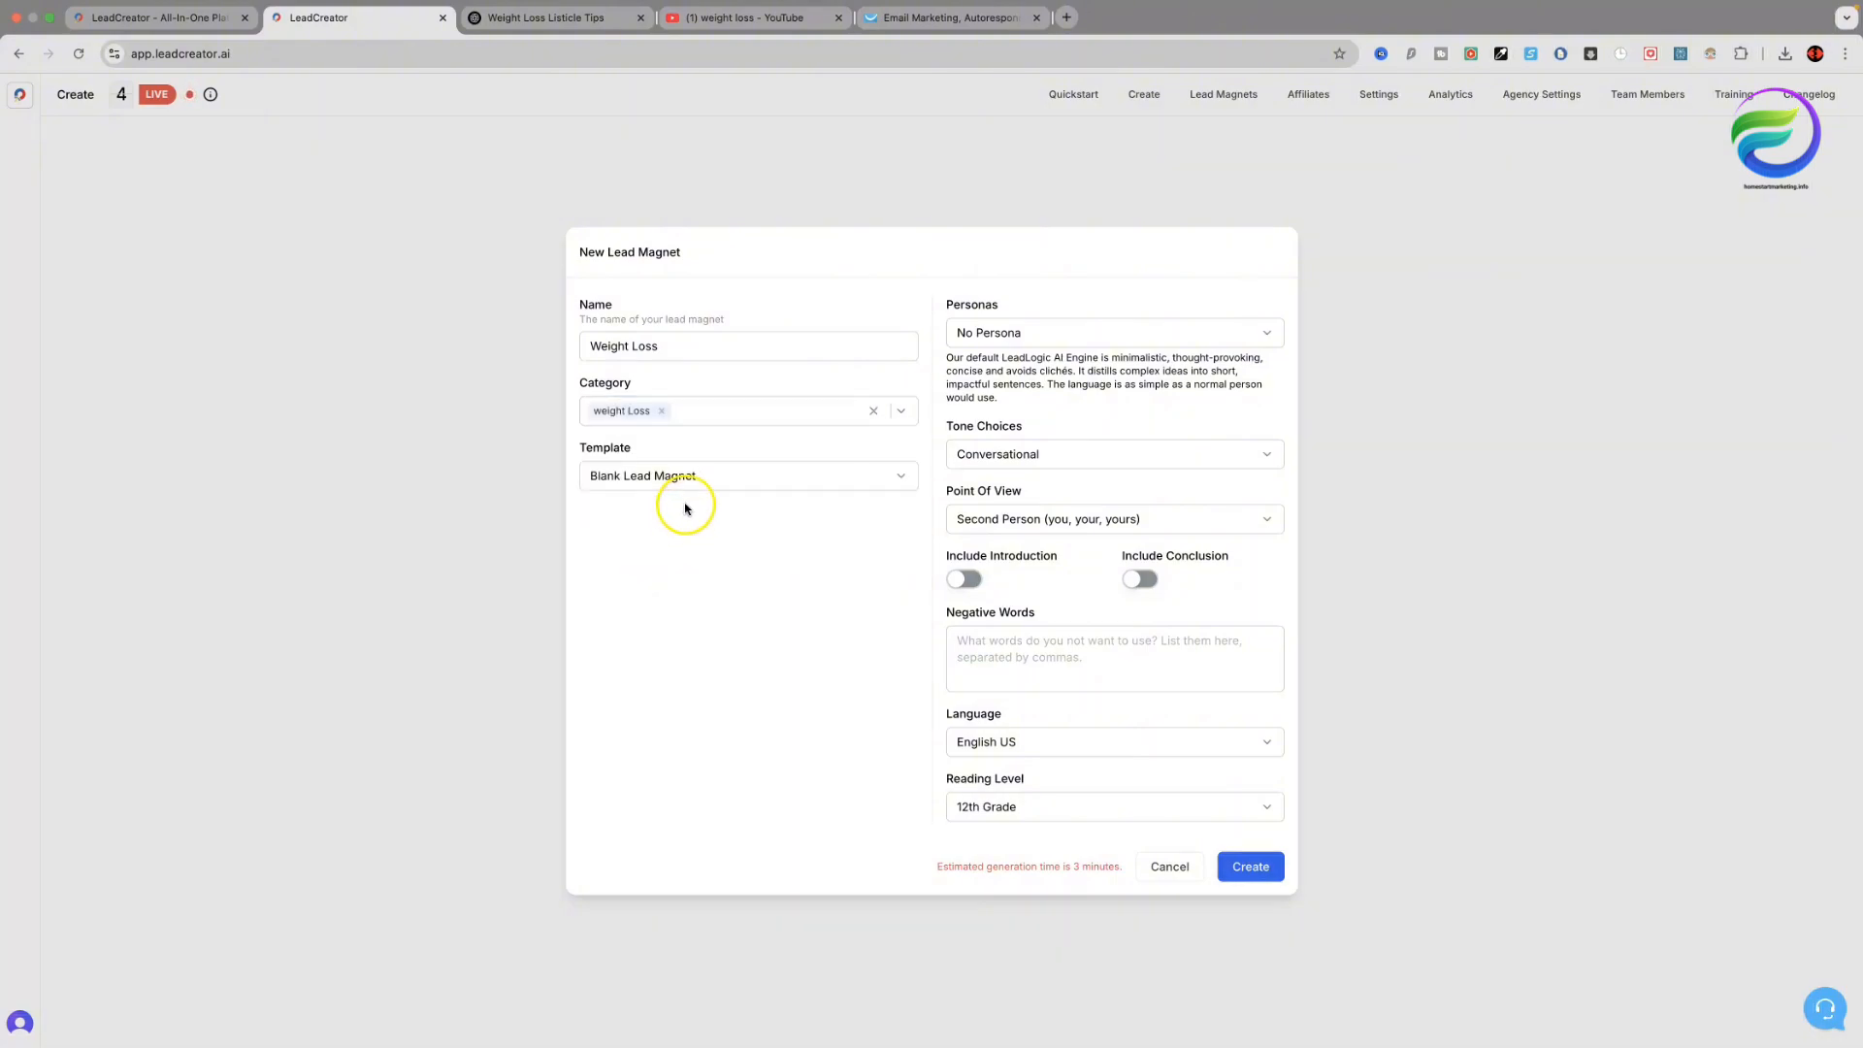
{"action": "left_click", "coordinate": [704, 478]}
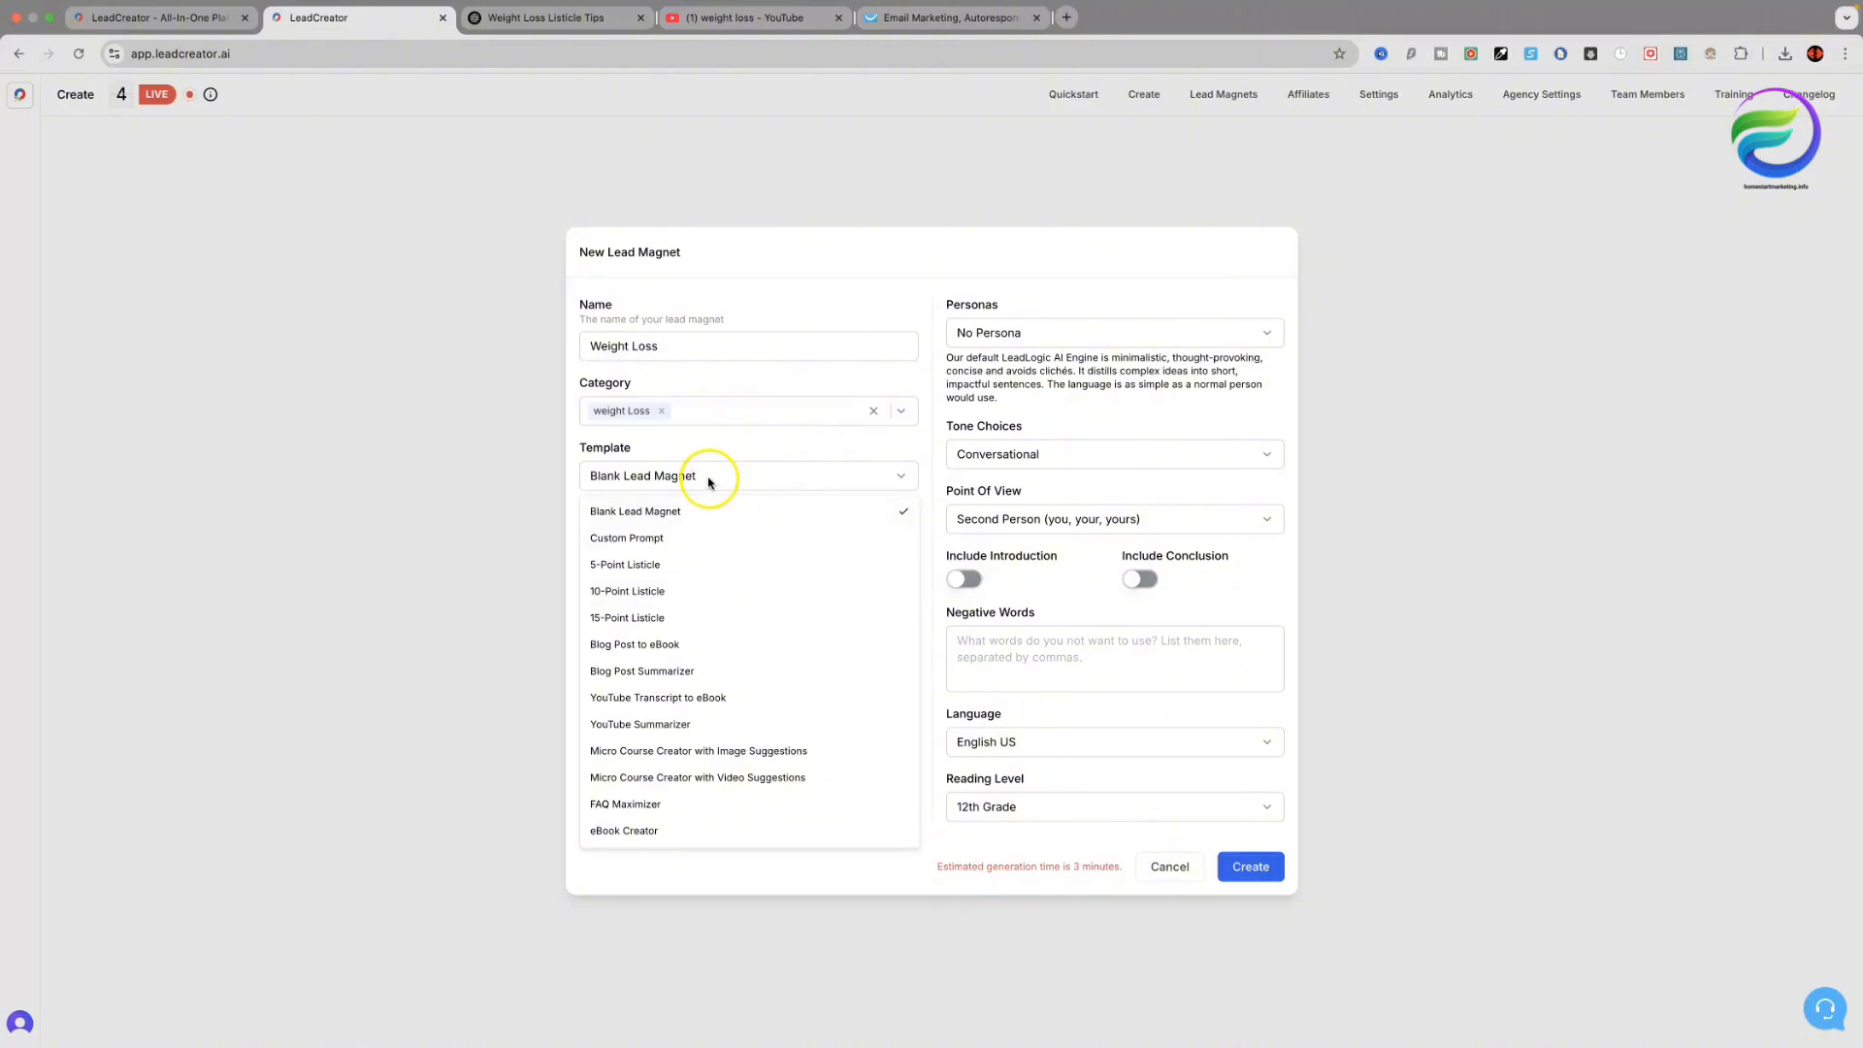
{"action": "left_click", "coordinate": [637, 592]}
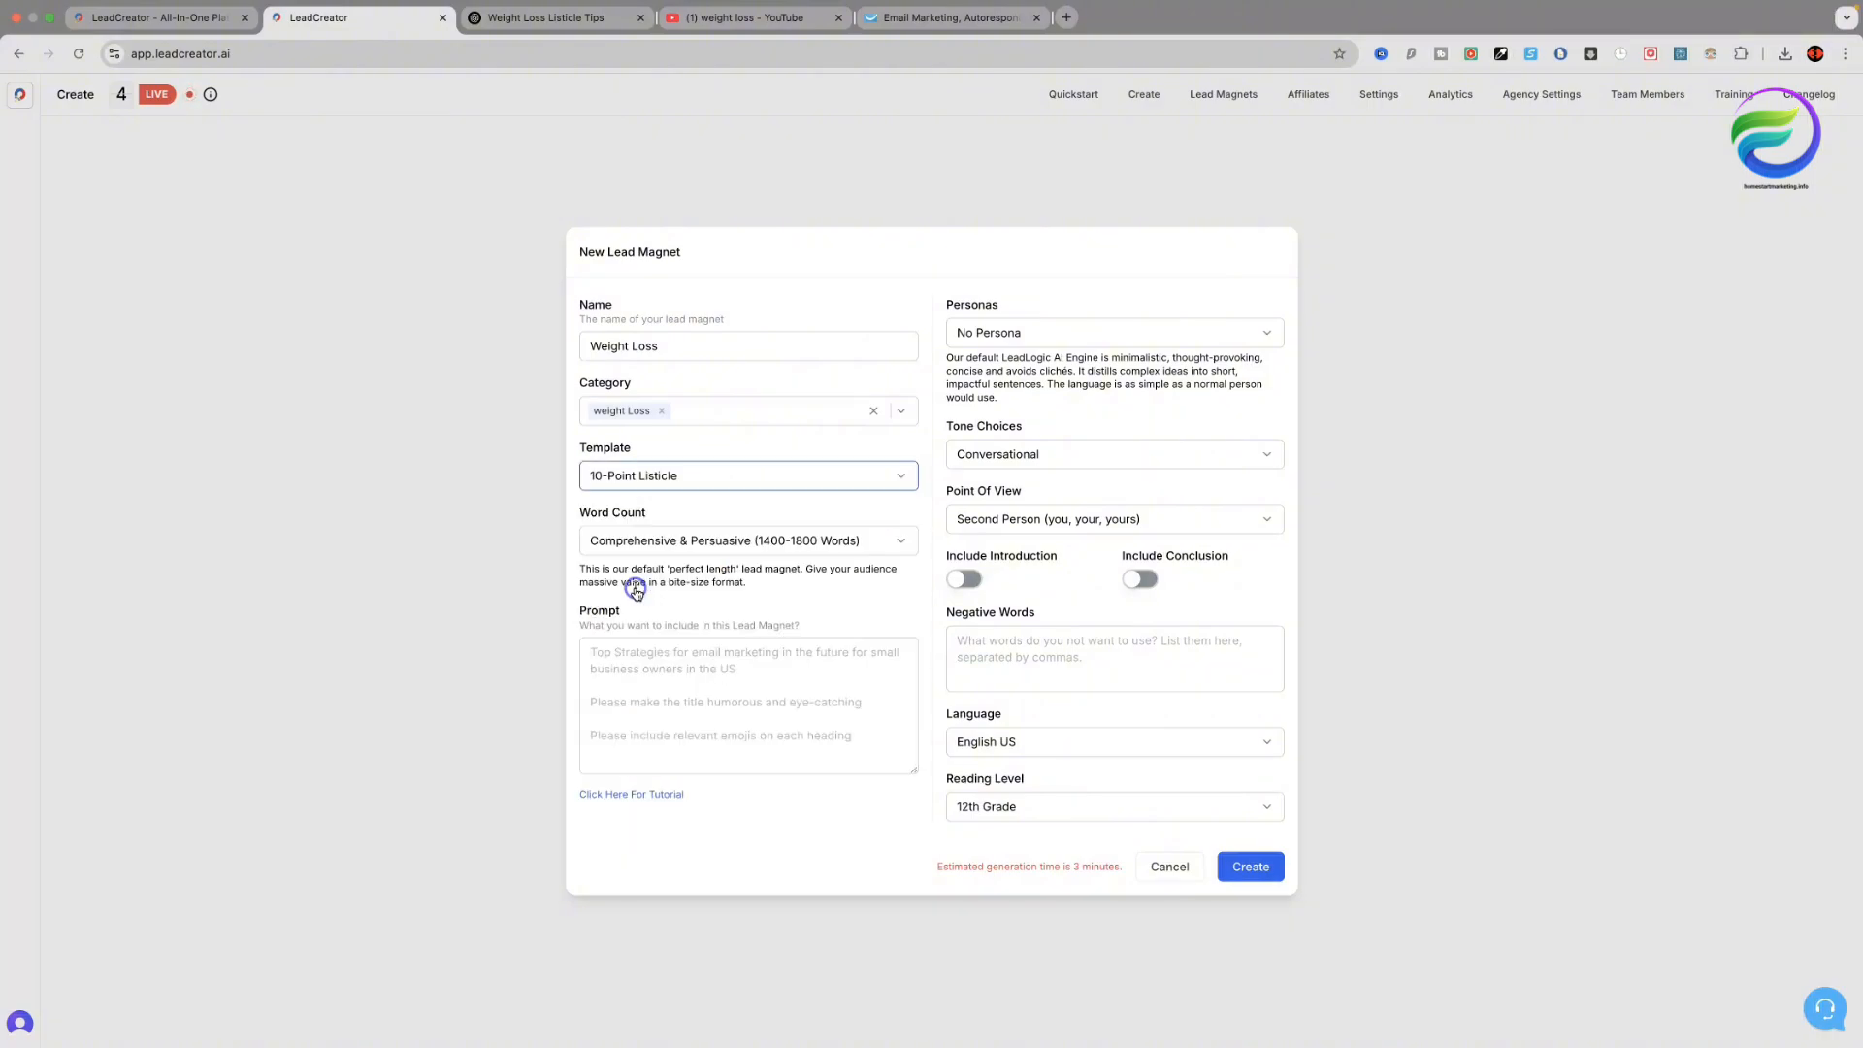
Copy the weight loss listicle prompt, from its opening paragraph through Final Touch, out of ChatGPT into the lead magnet's prompt in LeadCreator.
{"action": "left_click", "coordinate": [619, 670]}
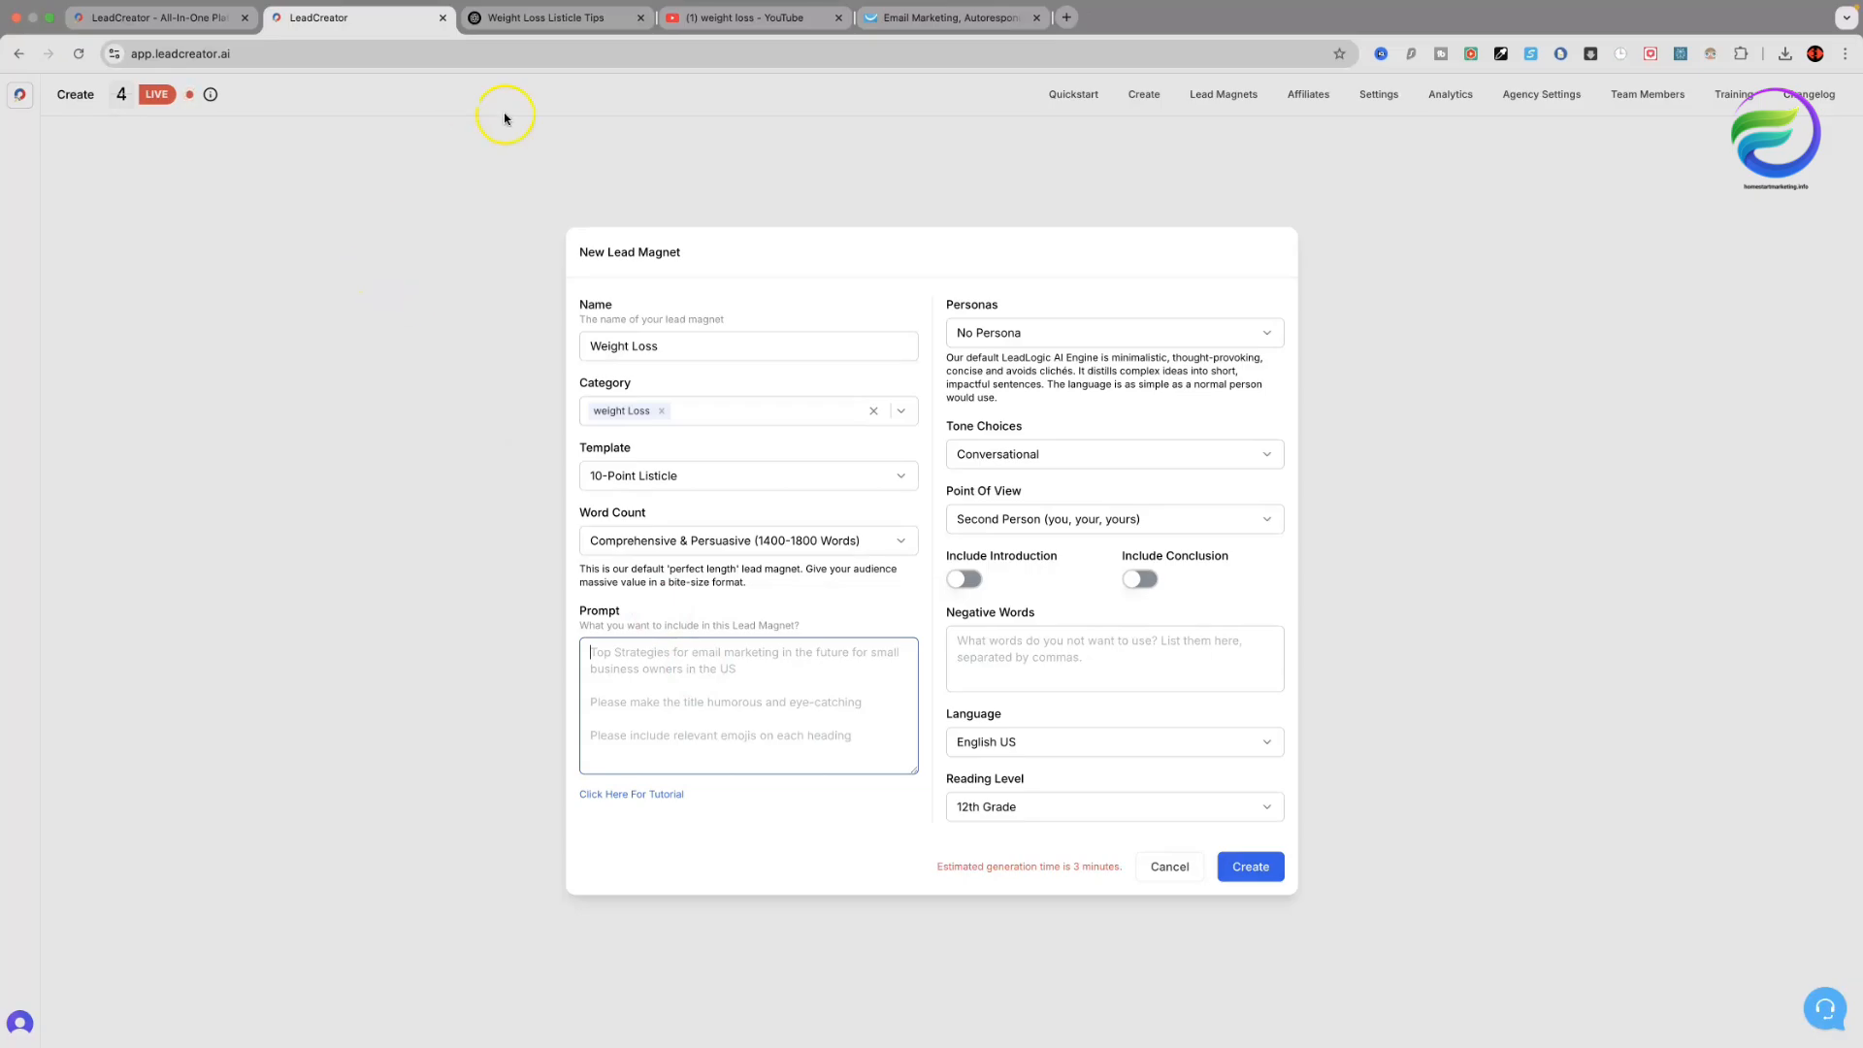
{"action": "left_click", "coordinate": [551, 18]}
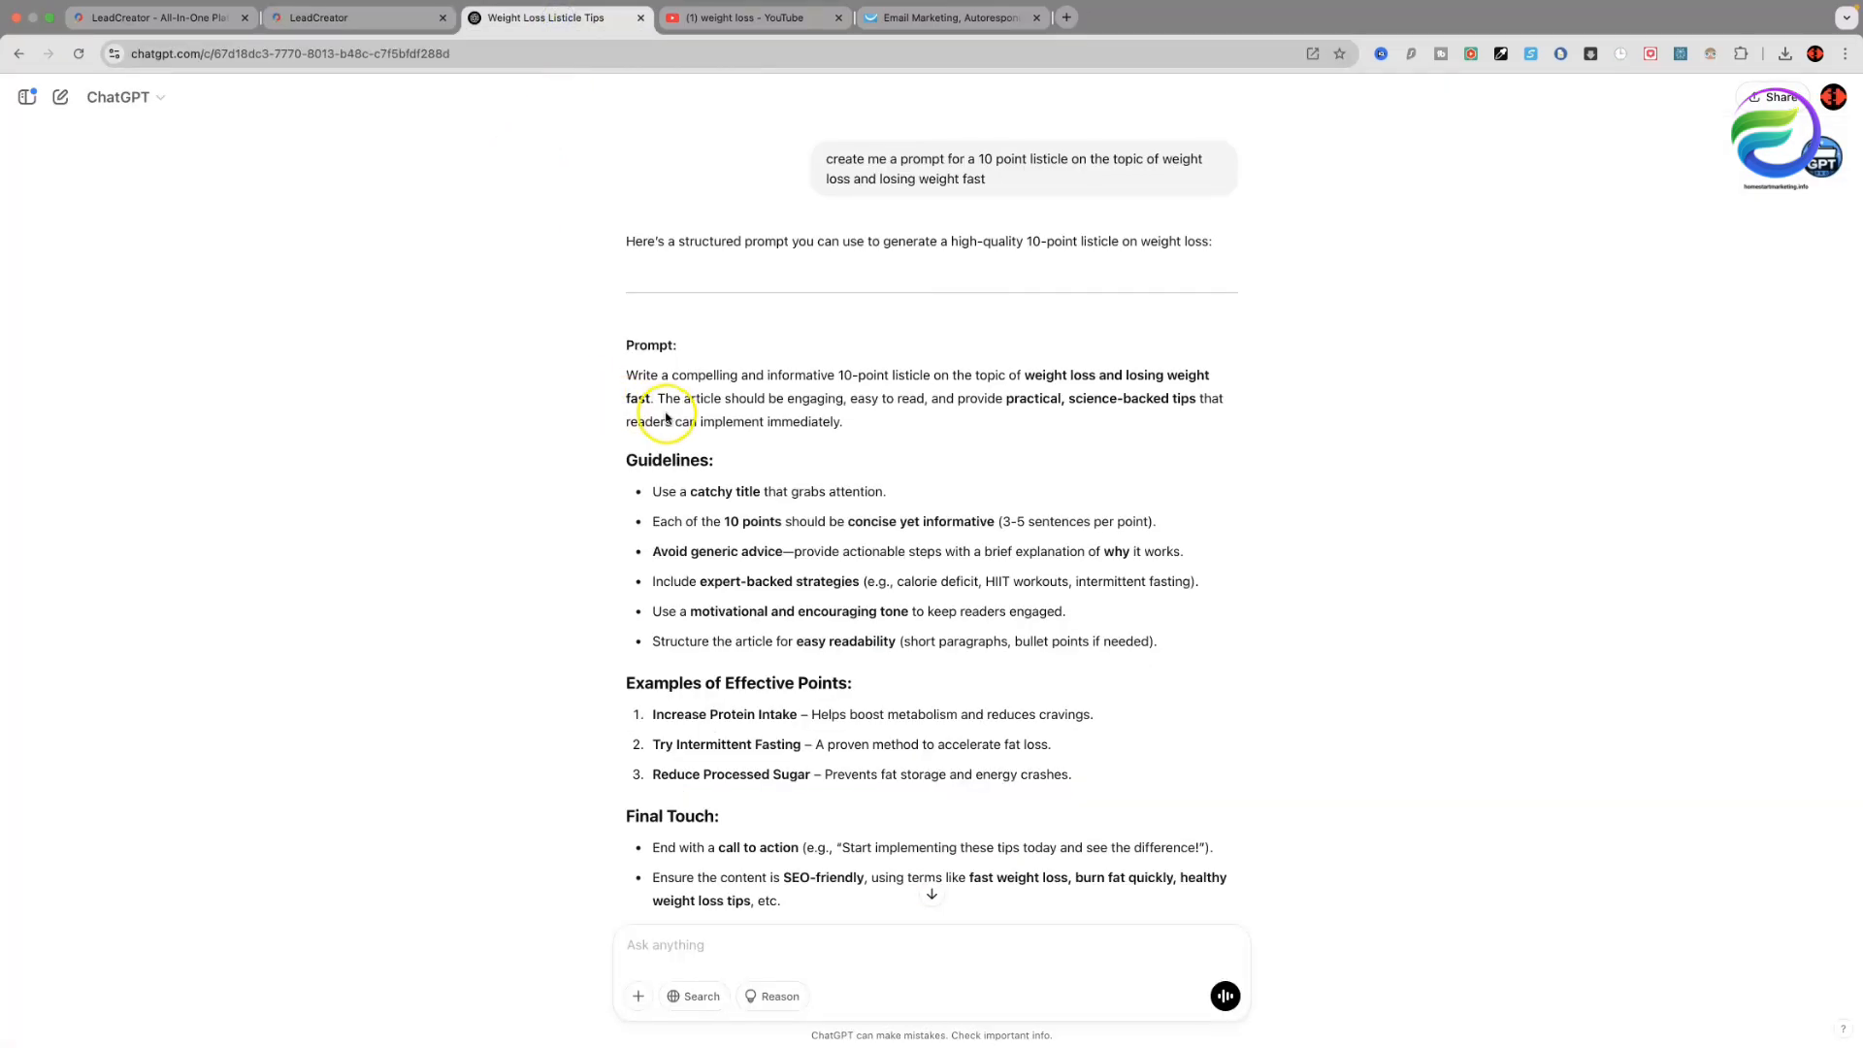
{"action": "scroll", "coordinate": [666, 415], "scroll_direction": "down", "scroll_amount": 3}
{"action": "scroll", "coordinate": [661, 415], "scroll_direction": "up", "scroll_amount": 3}
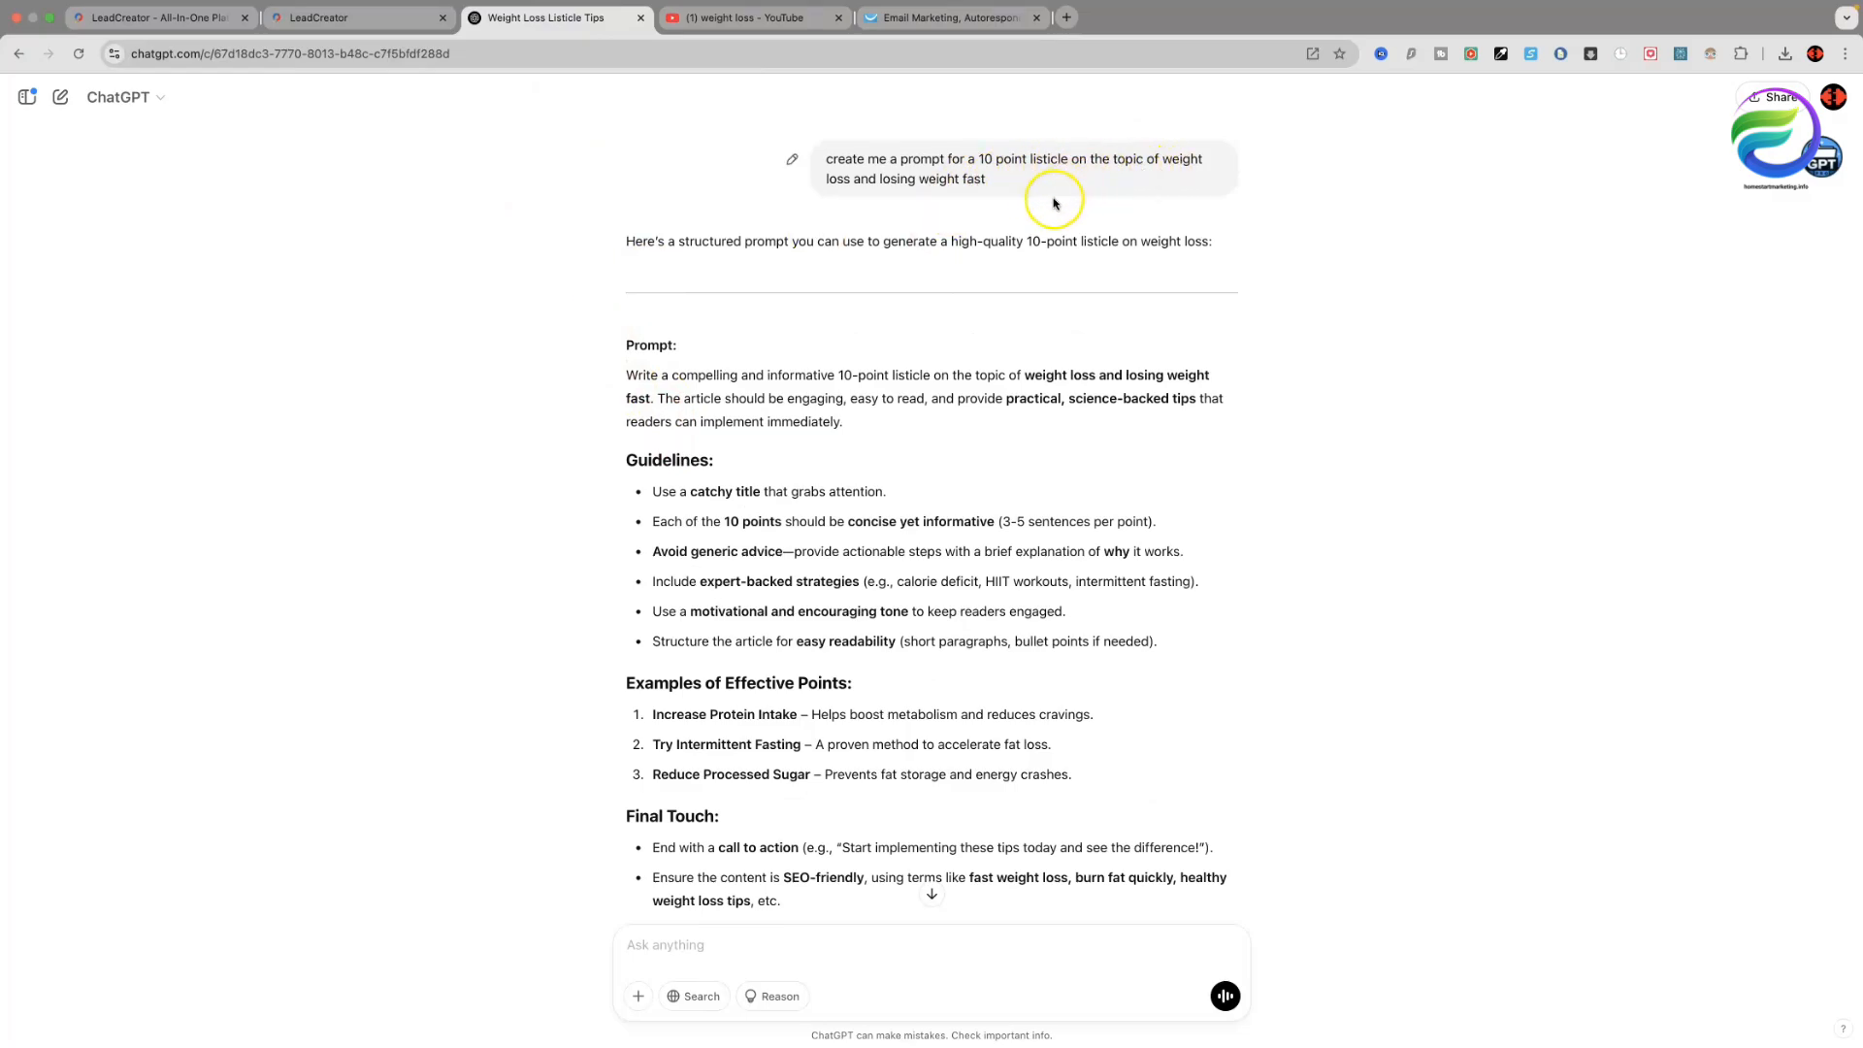
{"action": "scroll", "coordinate": [516, 397], "scroll_direction": "down", "scroll_amount": 2}
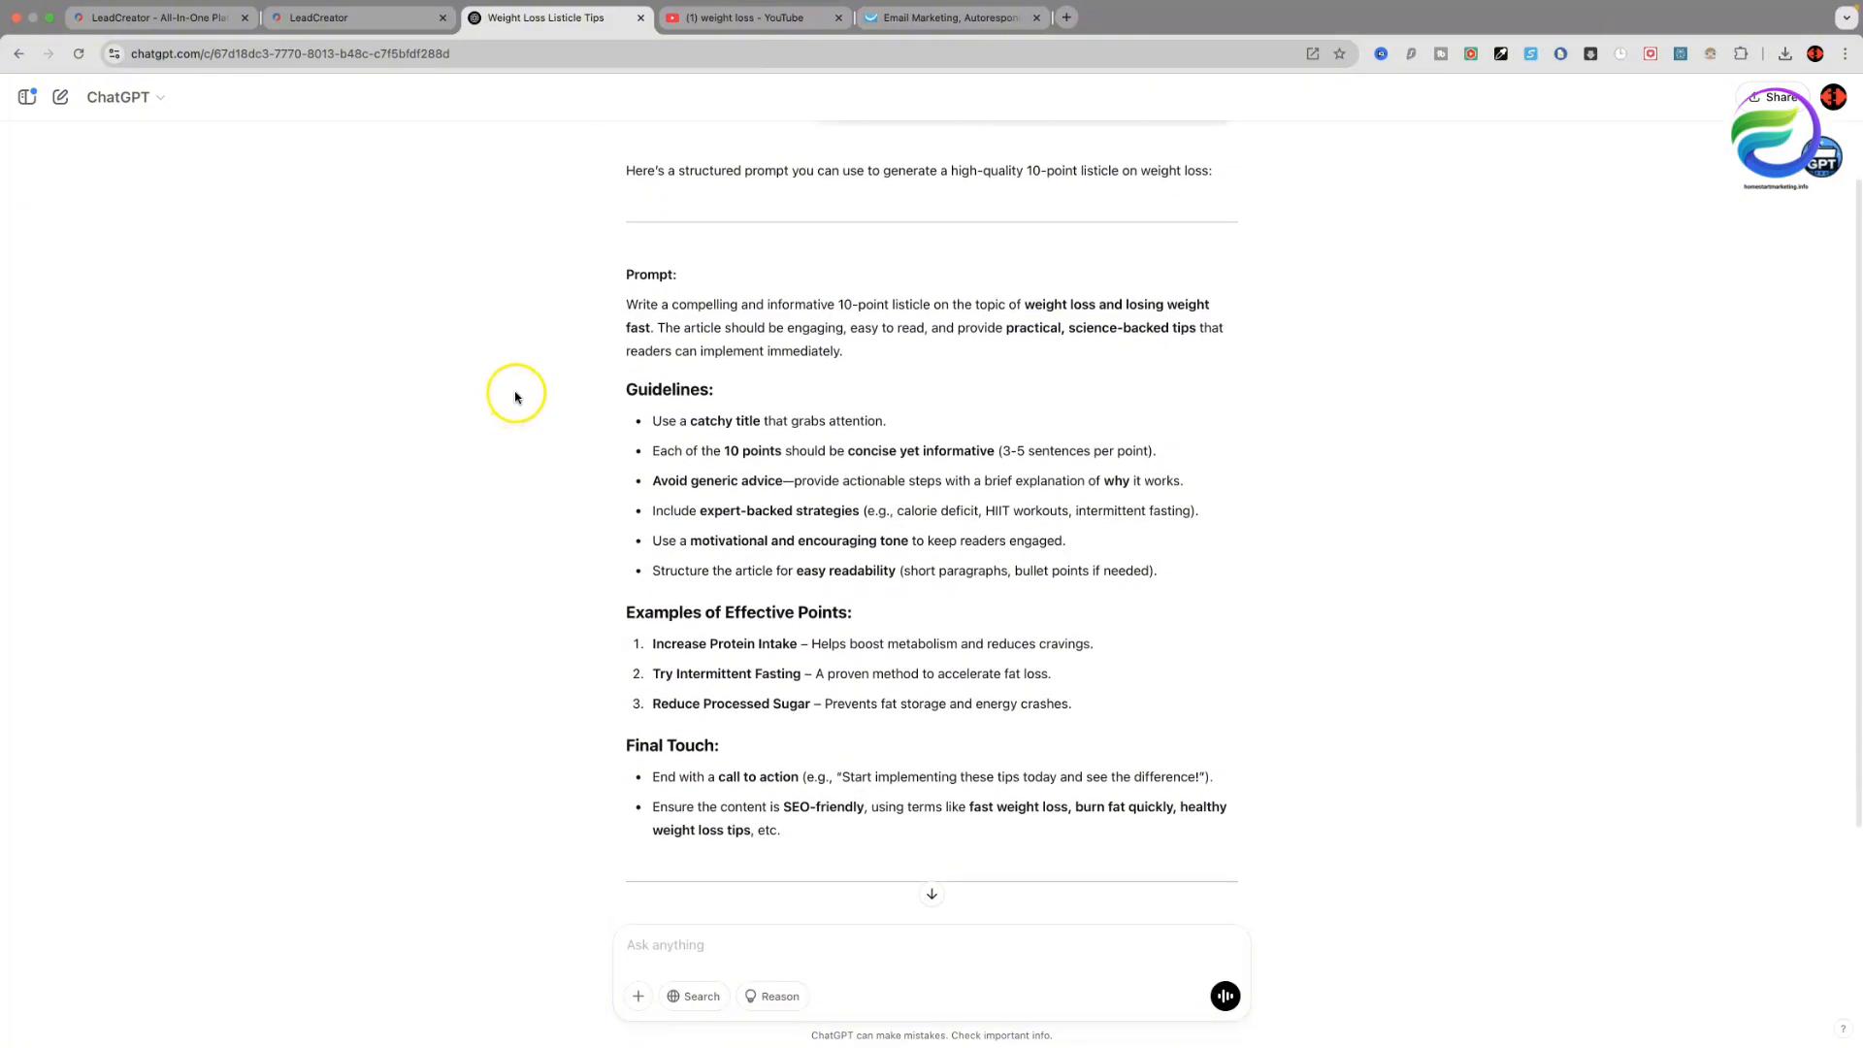
{"action": "scroll", "coordinate": [516, 397], "scroll_direction": "down", "scroll_amount": 2}
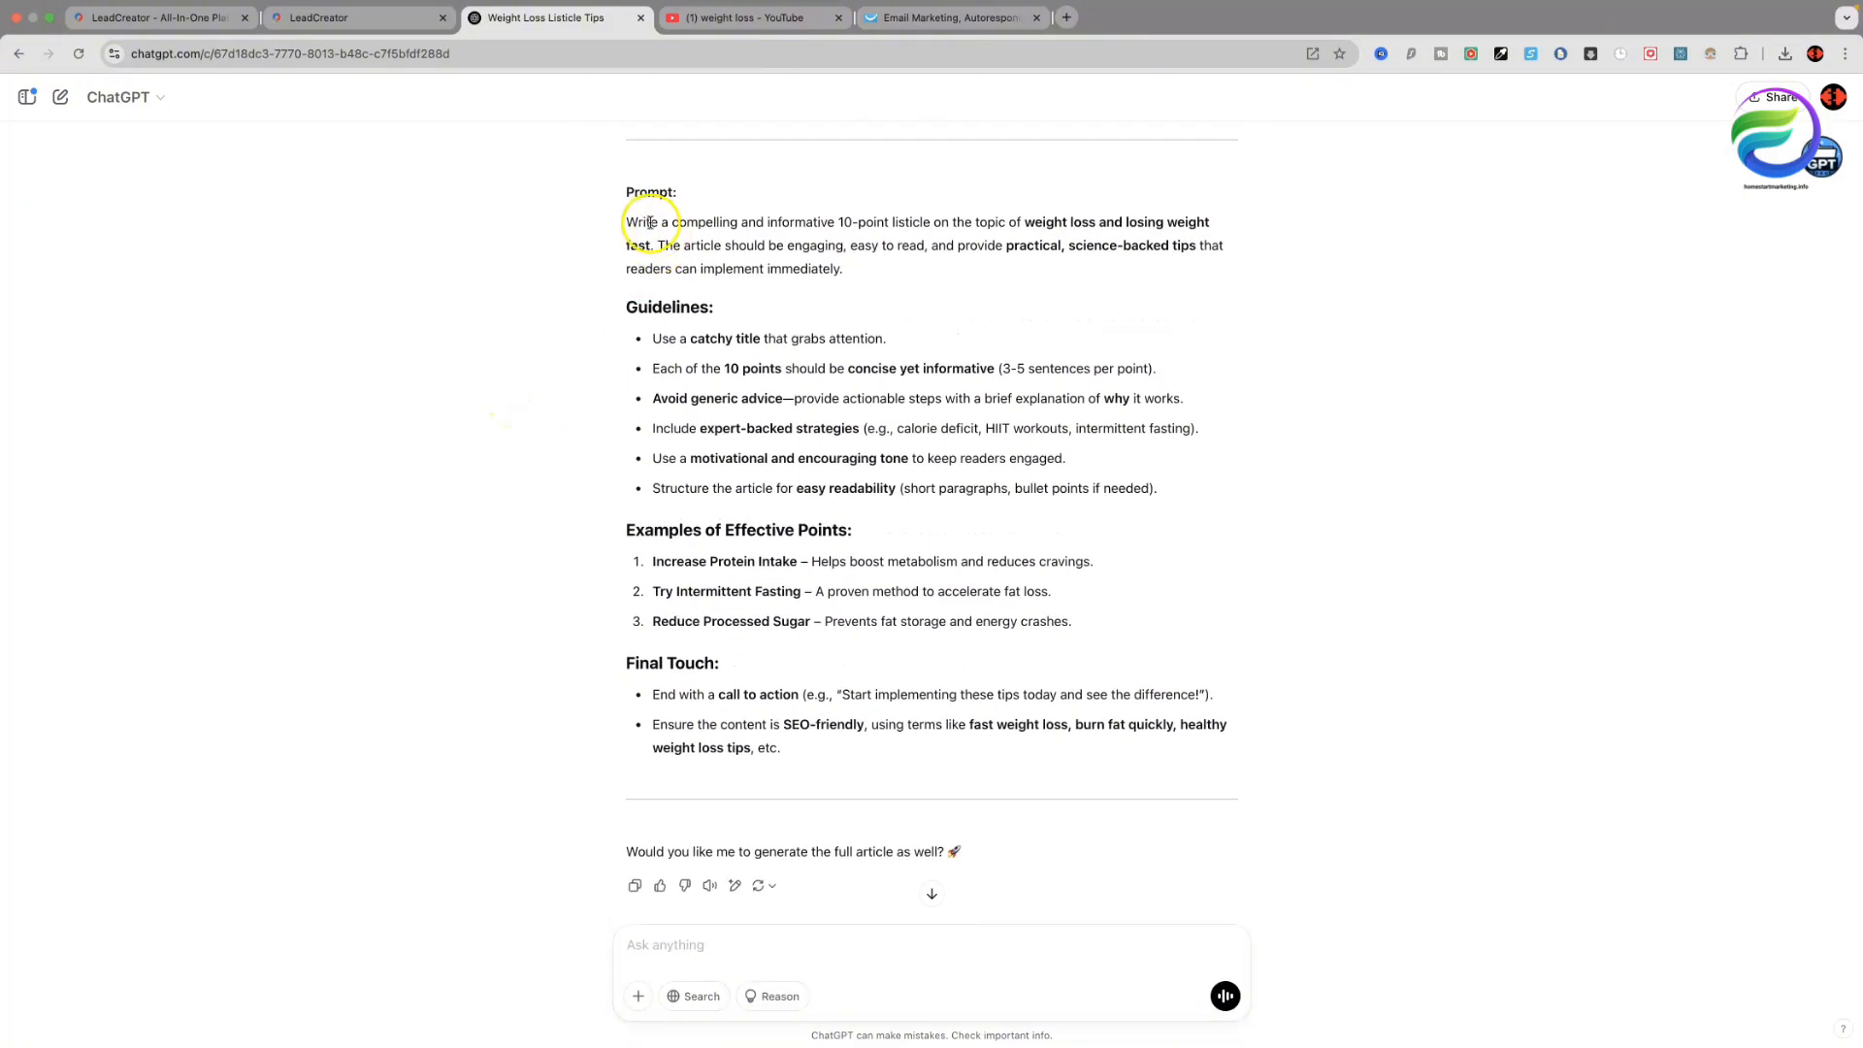
{"action": "left_click_drag", "start_coordinate": [626, 222], "coordinate": [1258, 755]}
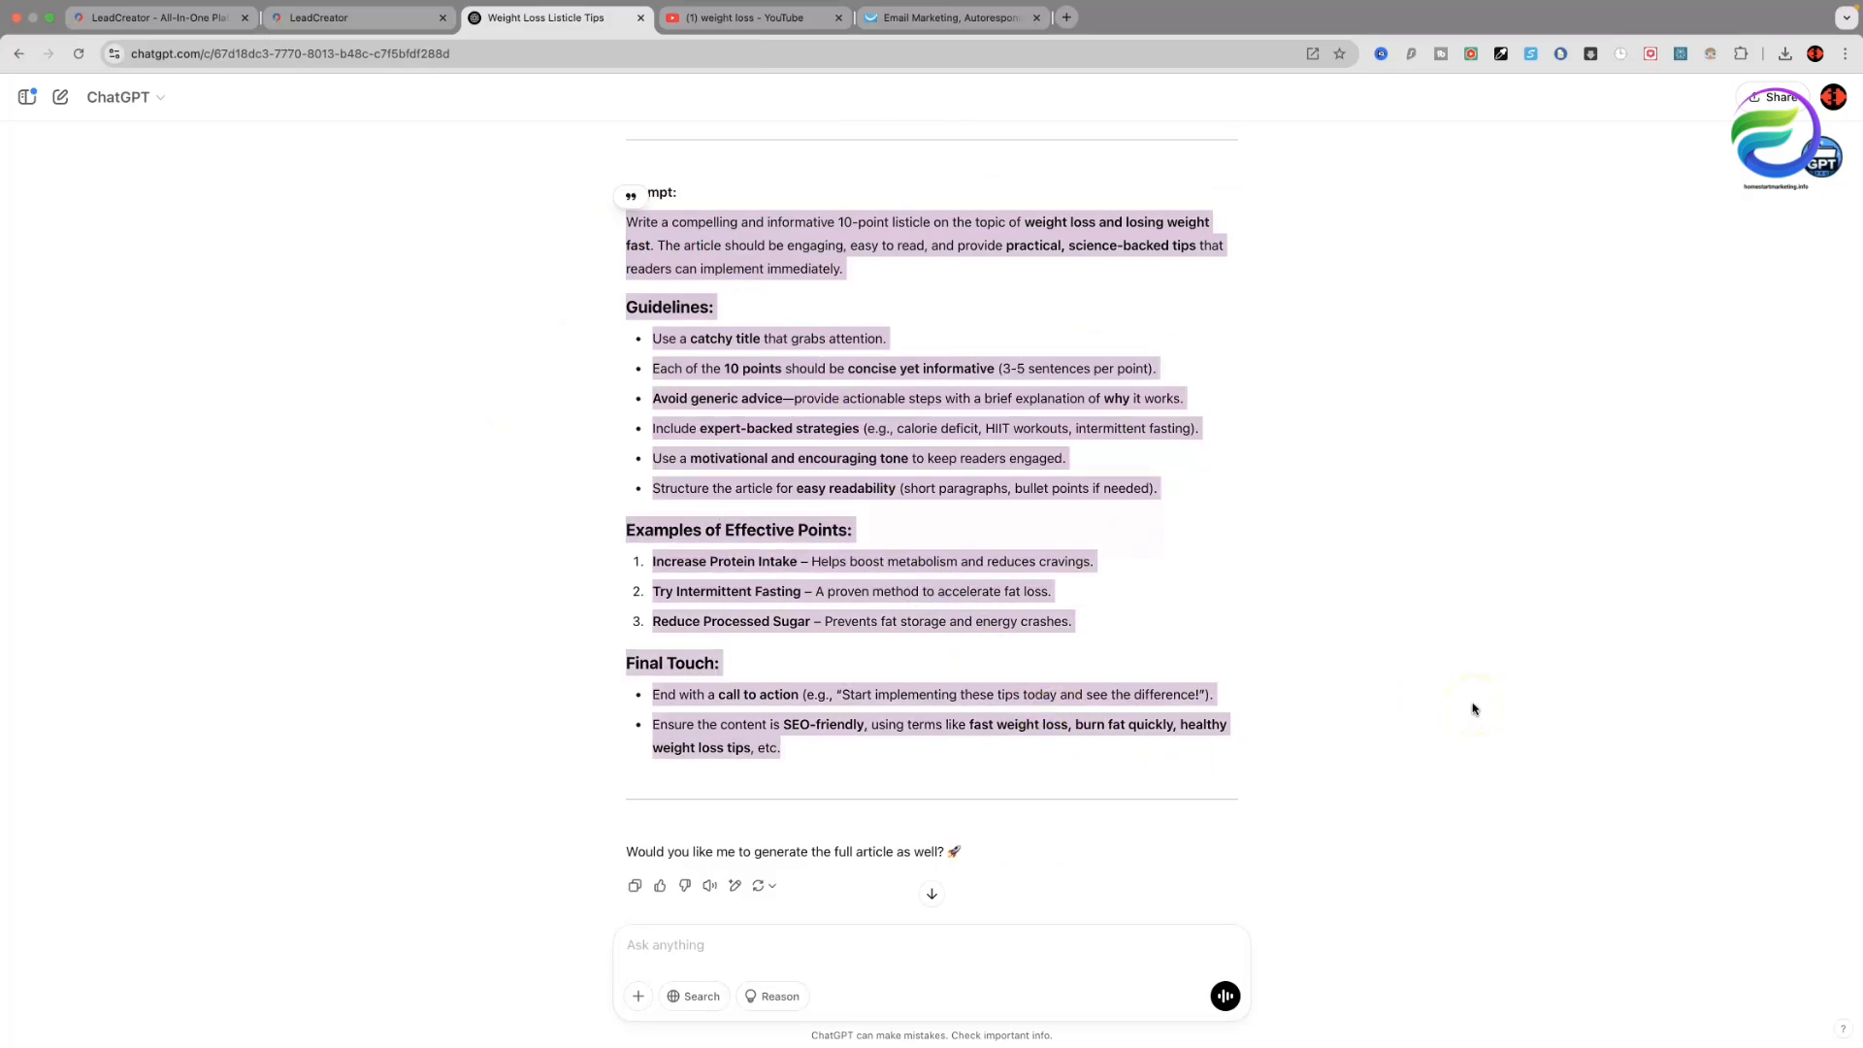
{"action": "left_click", "coordinate": [370, 25]}
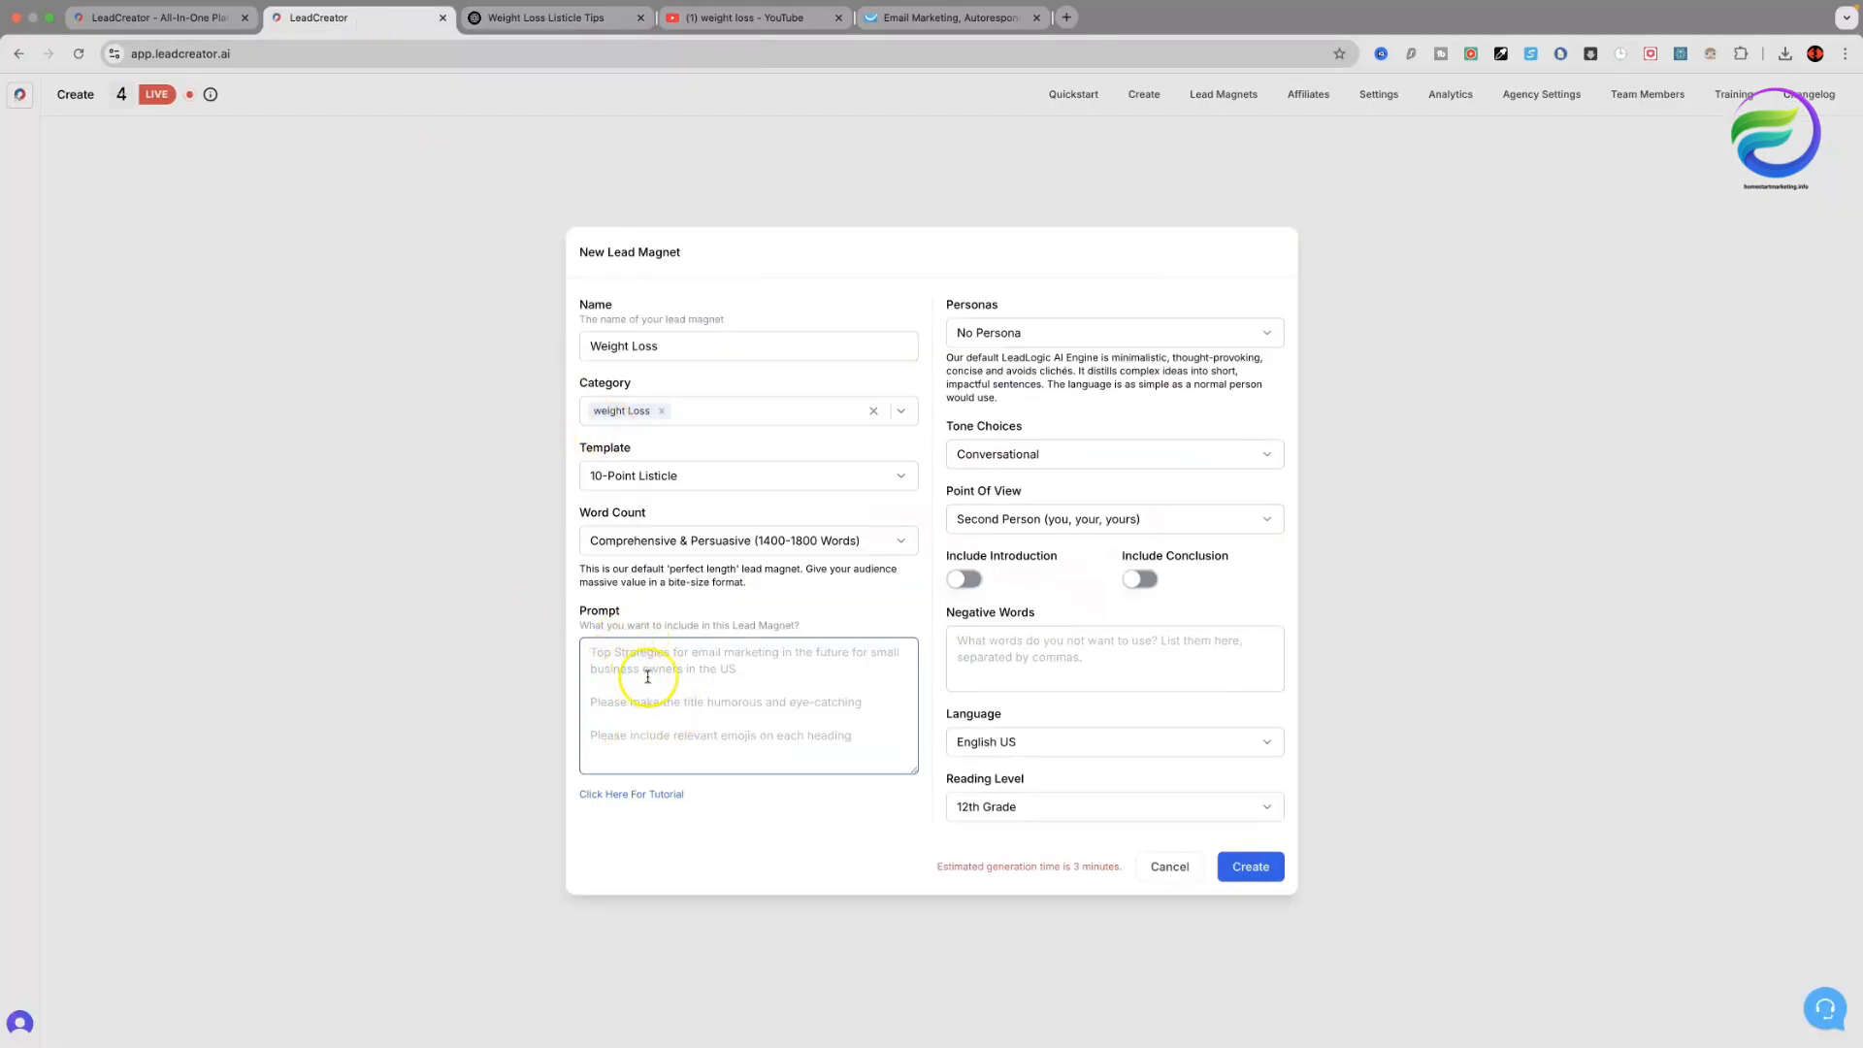
{"action": "key", "text": "super+v"}
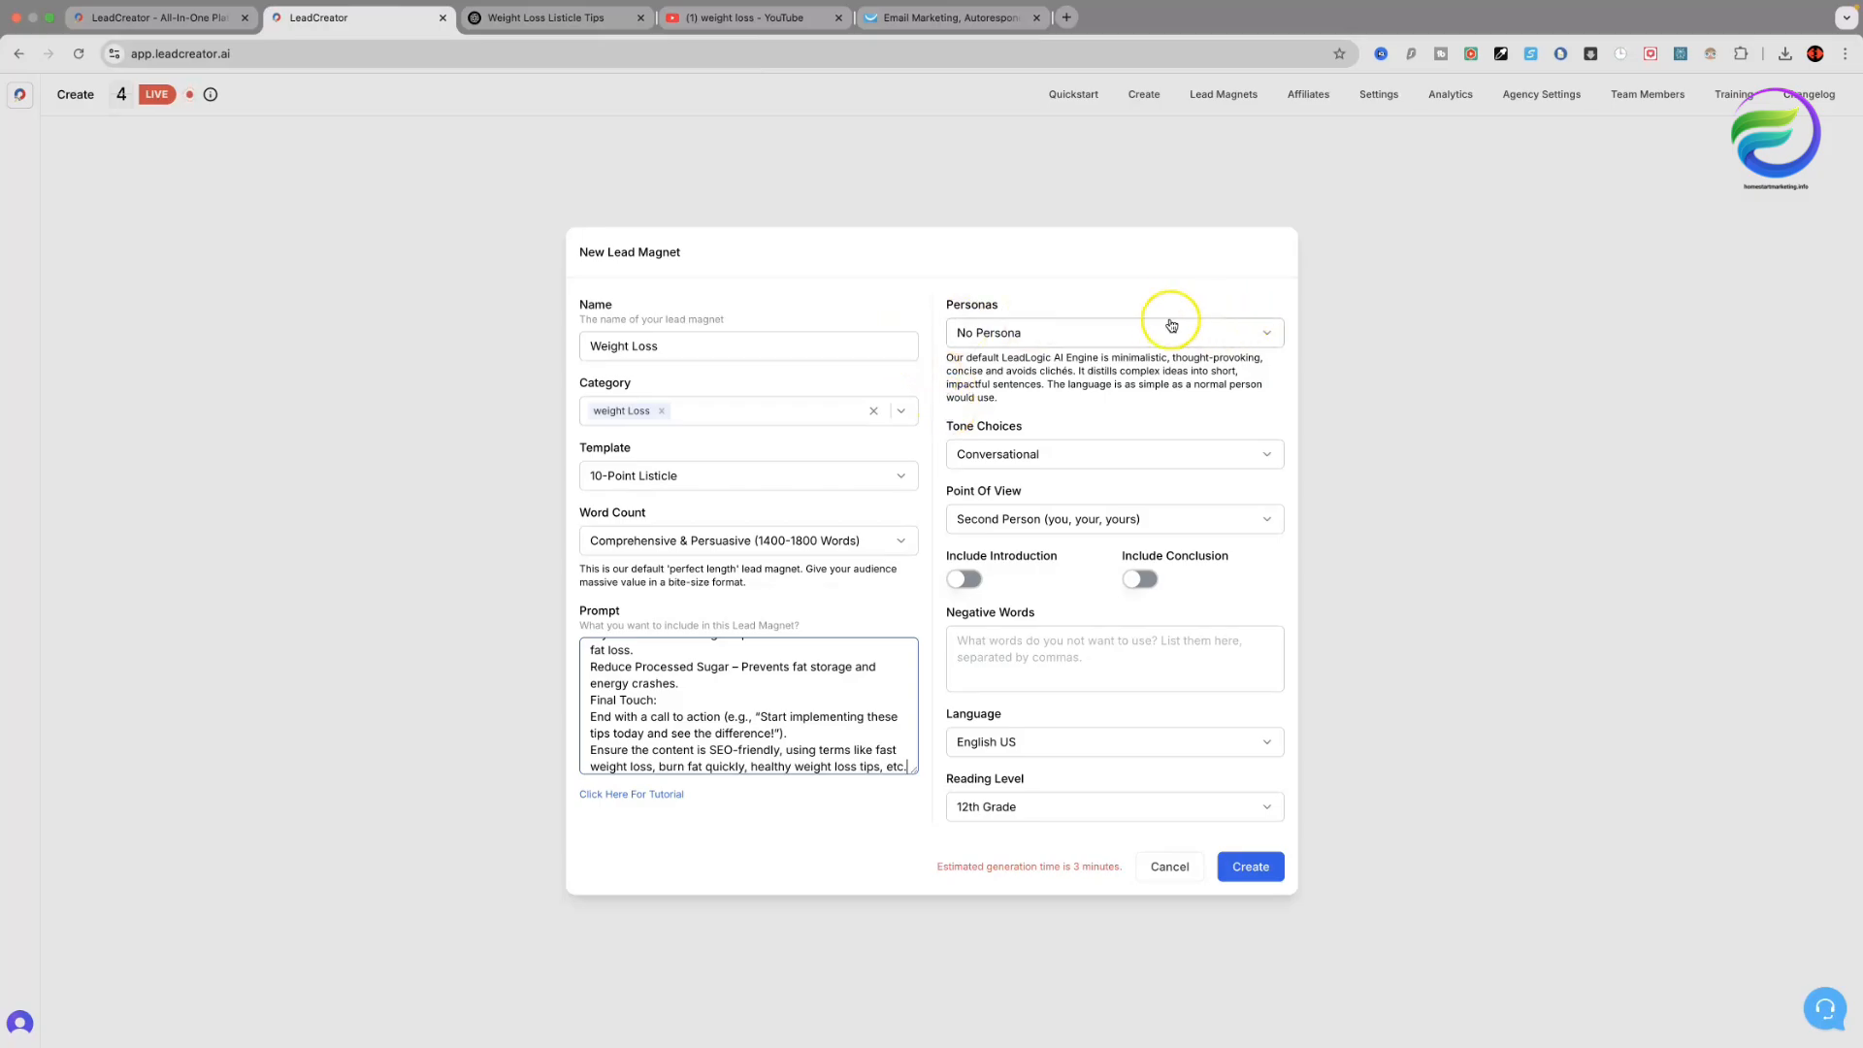
Examine the choices offered for the lead magnet's persona, tone and point of view.
{"action": "left_click", "coordinate": [1268, 334]}
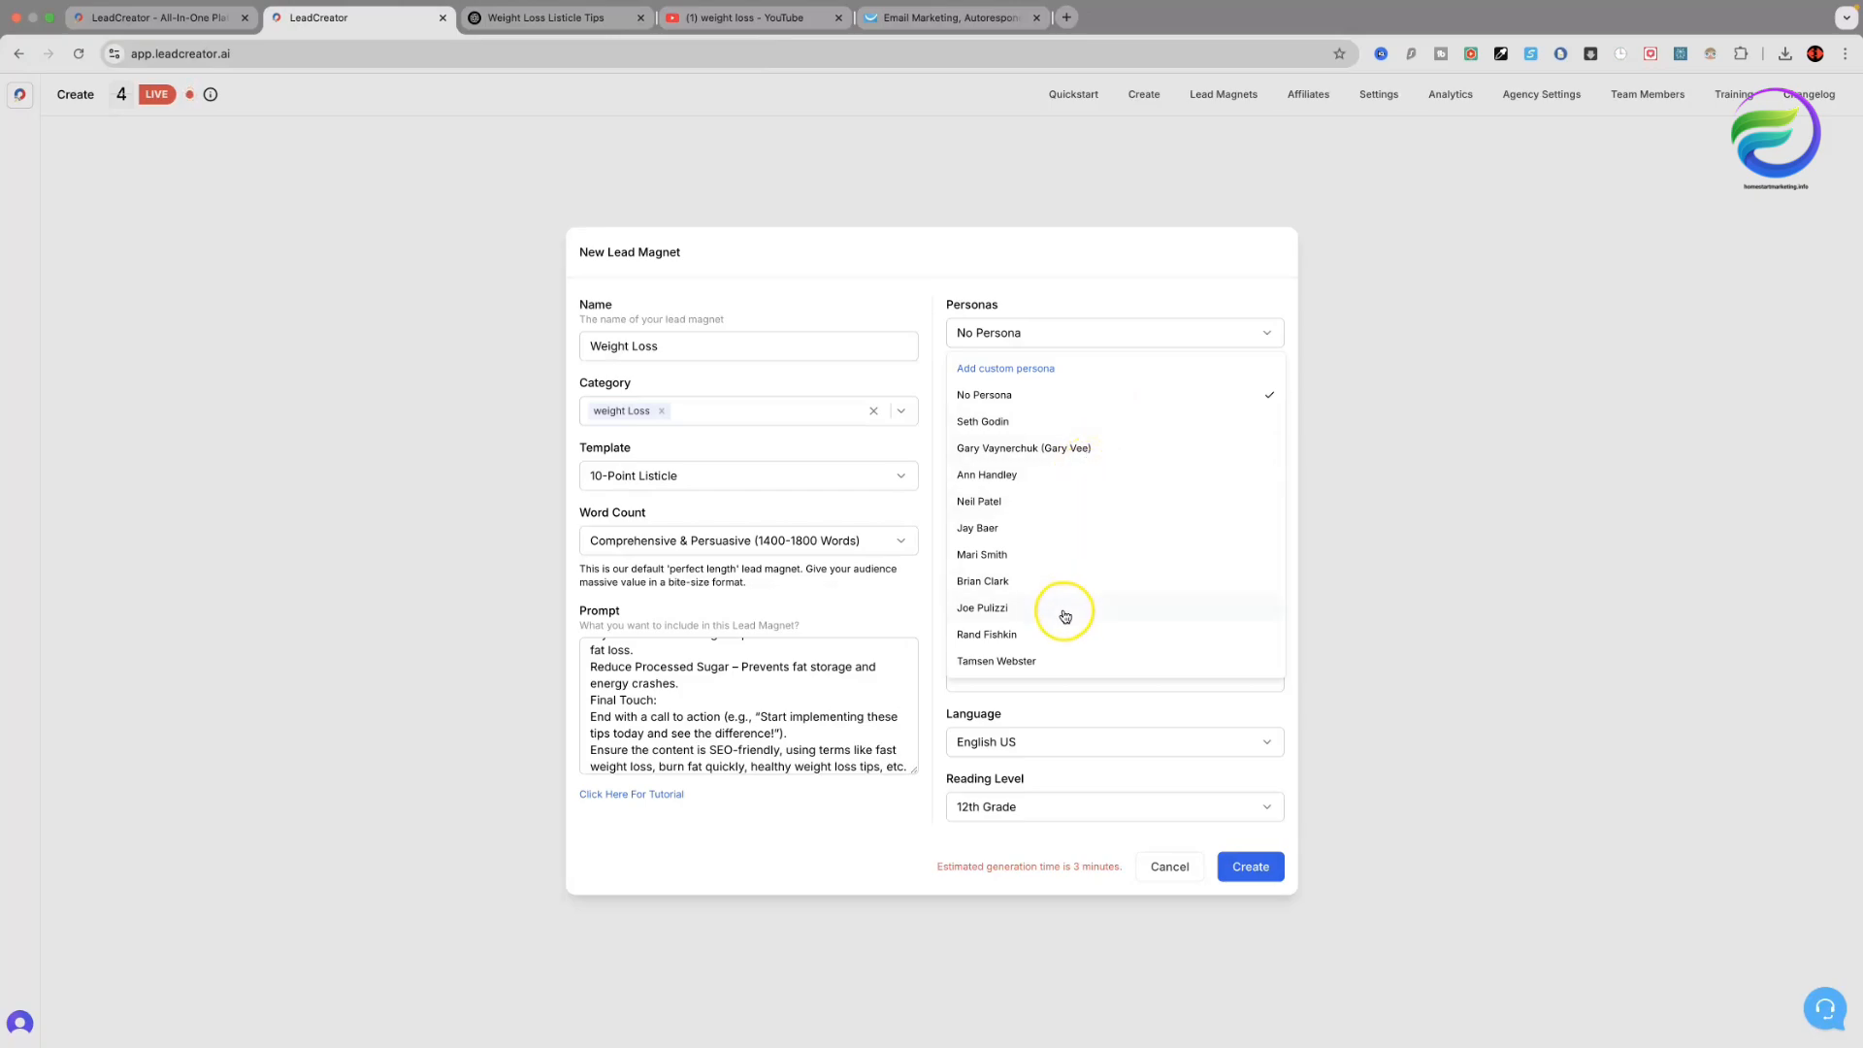
{"action": "left_click", "coordinate": [1054, 334]}
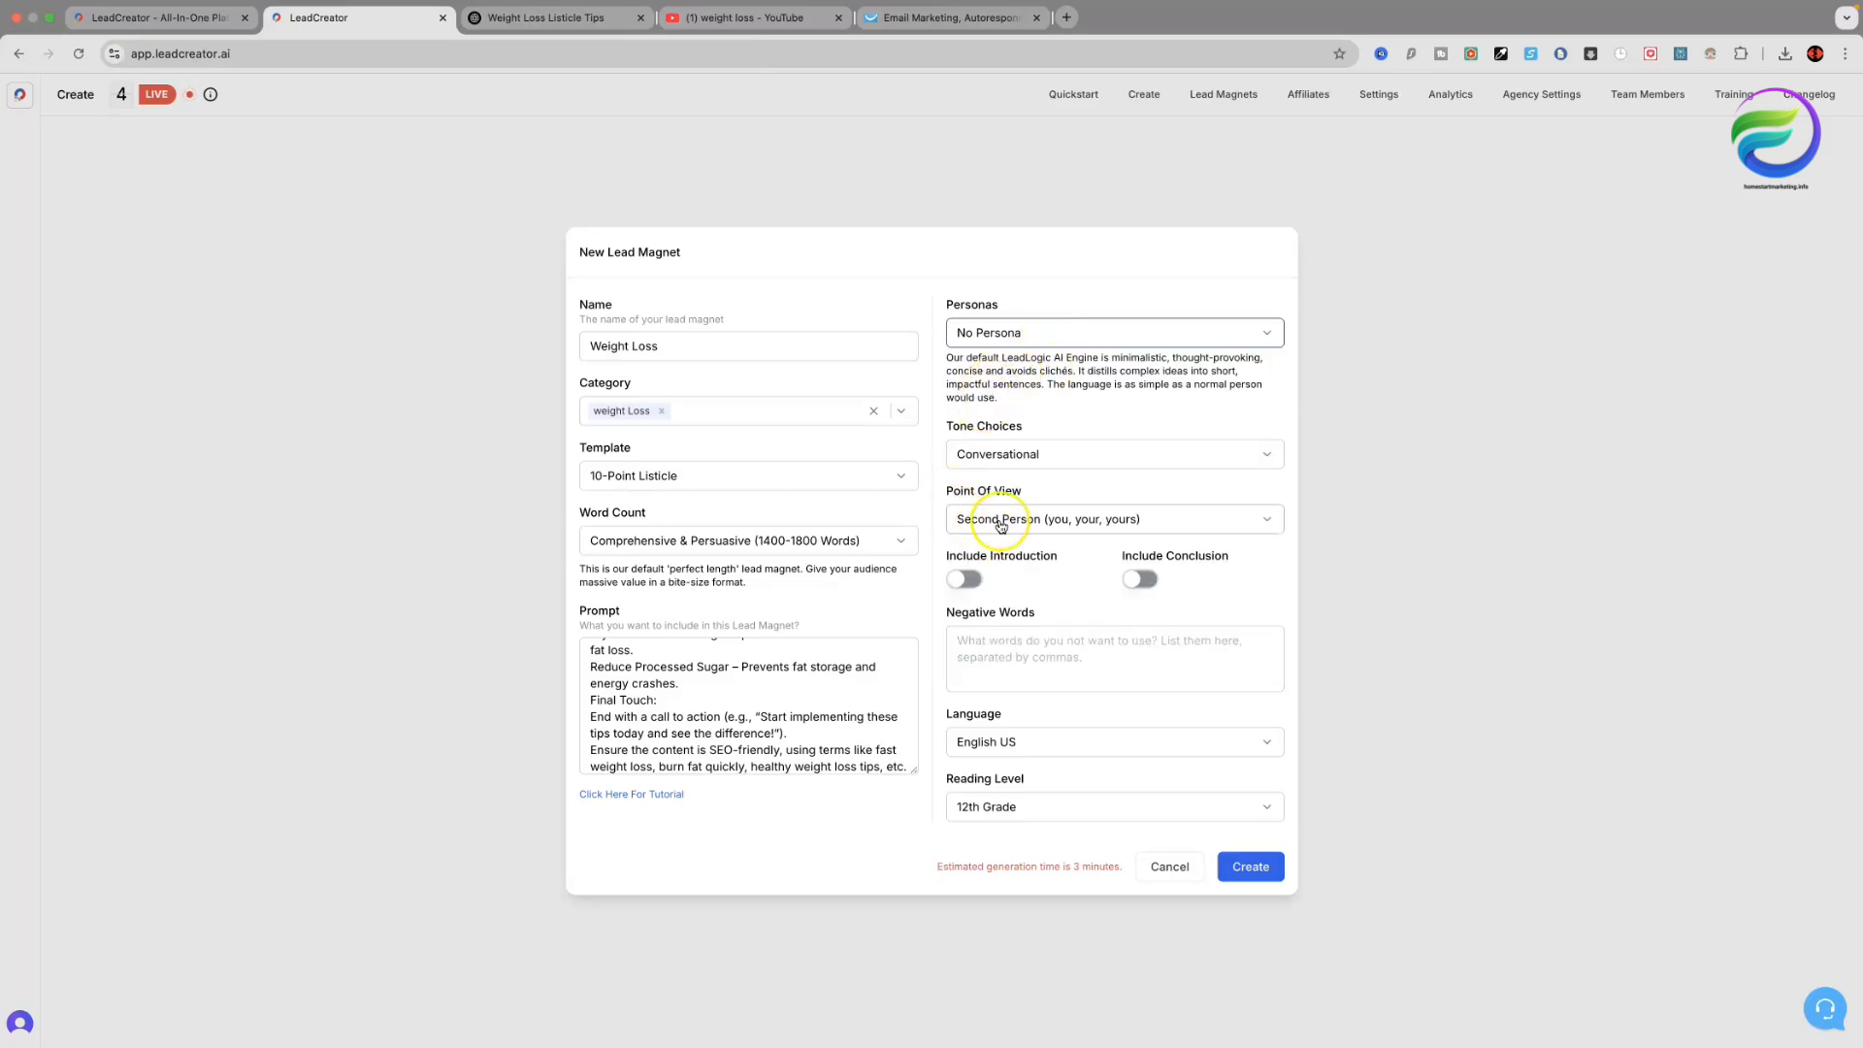
{"action": "left_click", "coordinate": [1262, 456]}
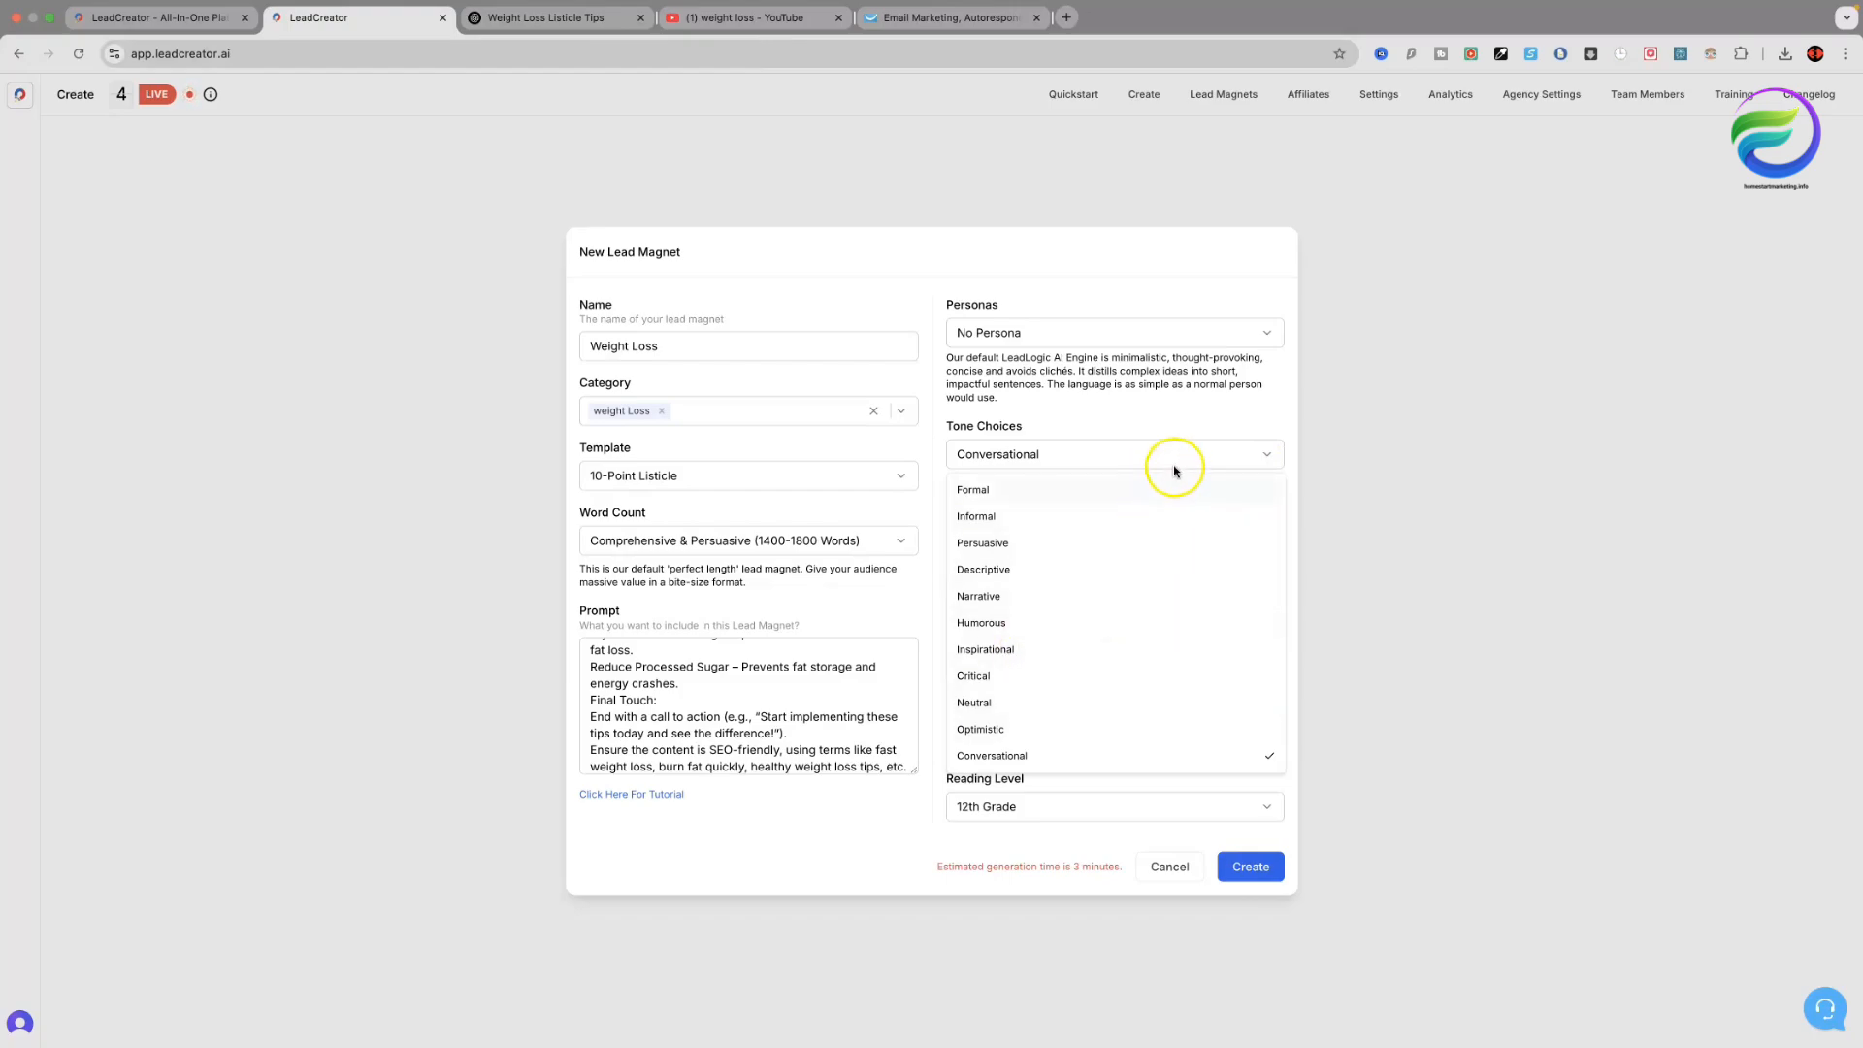
{"action": "left_click", "coordinate": [1238, 458]}
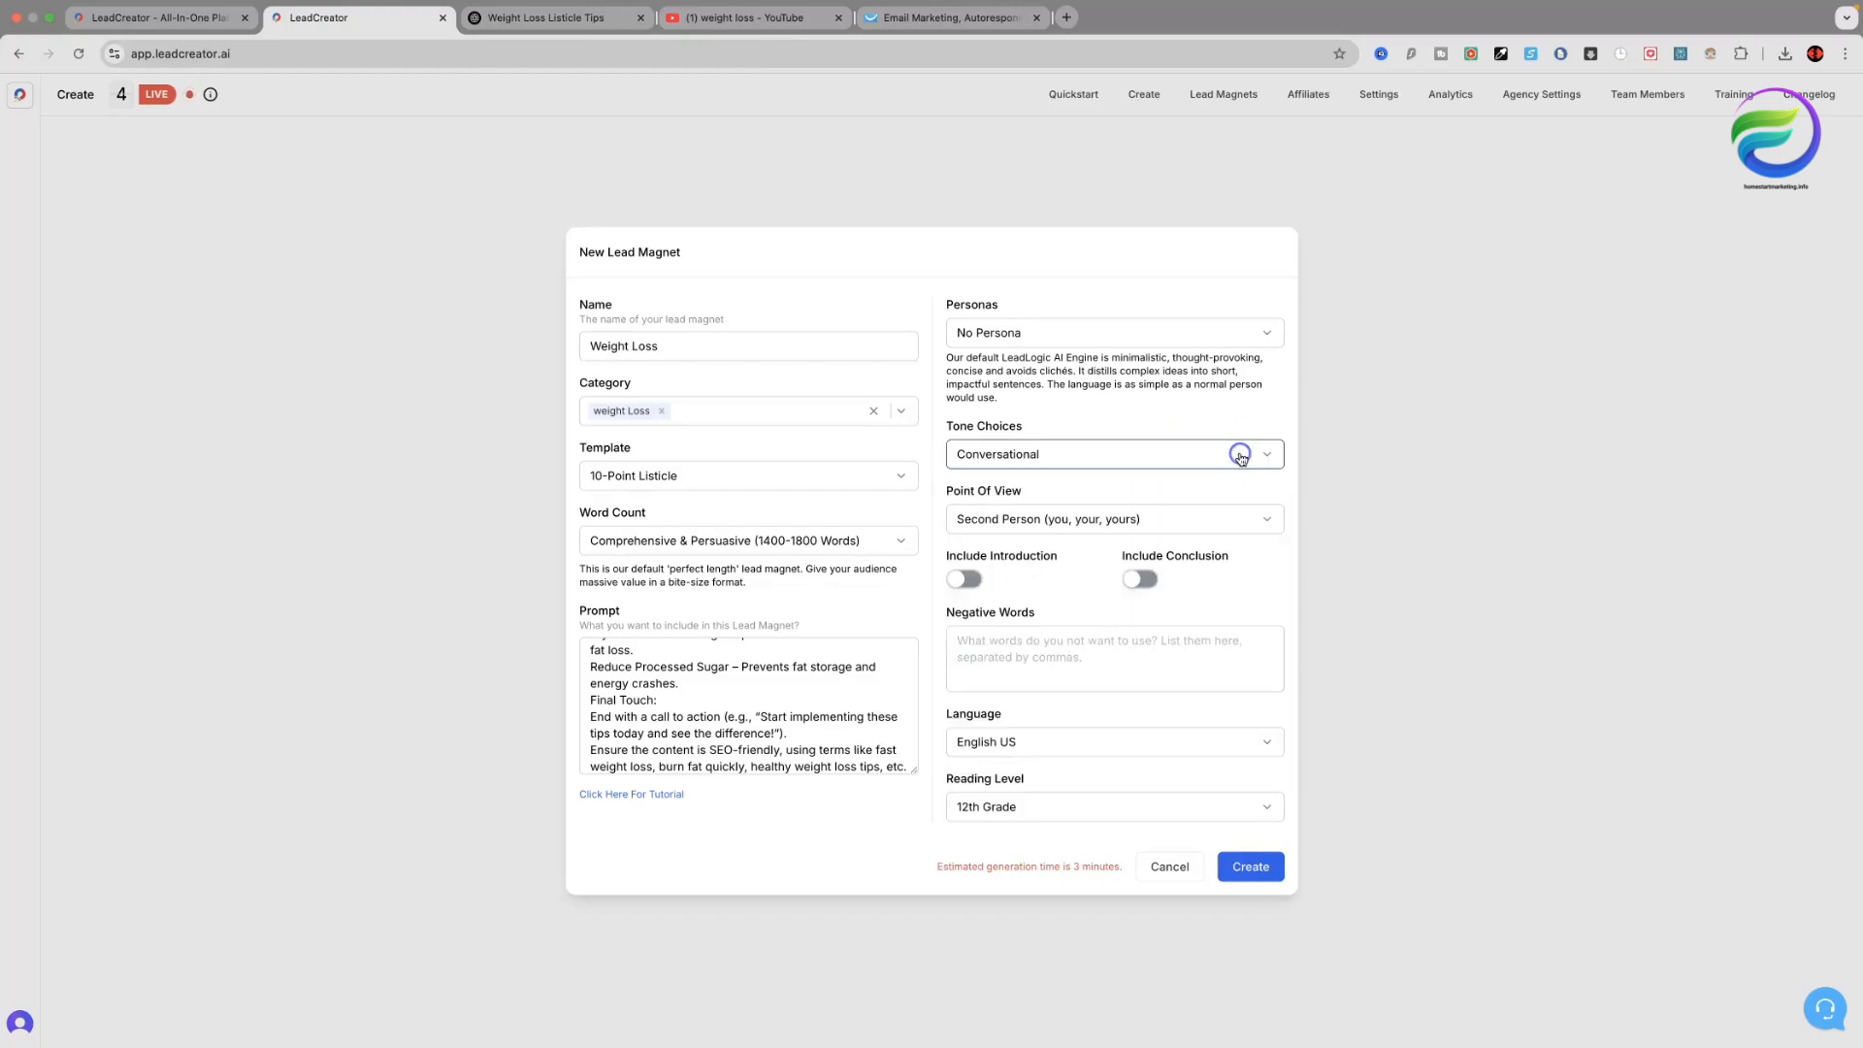
{"action": "left_click", "coordinate": [1085, 522]}
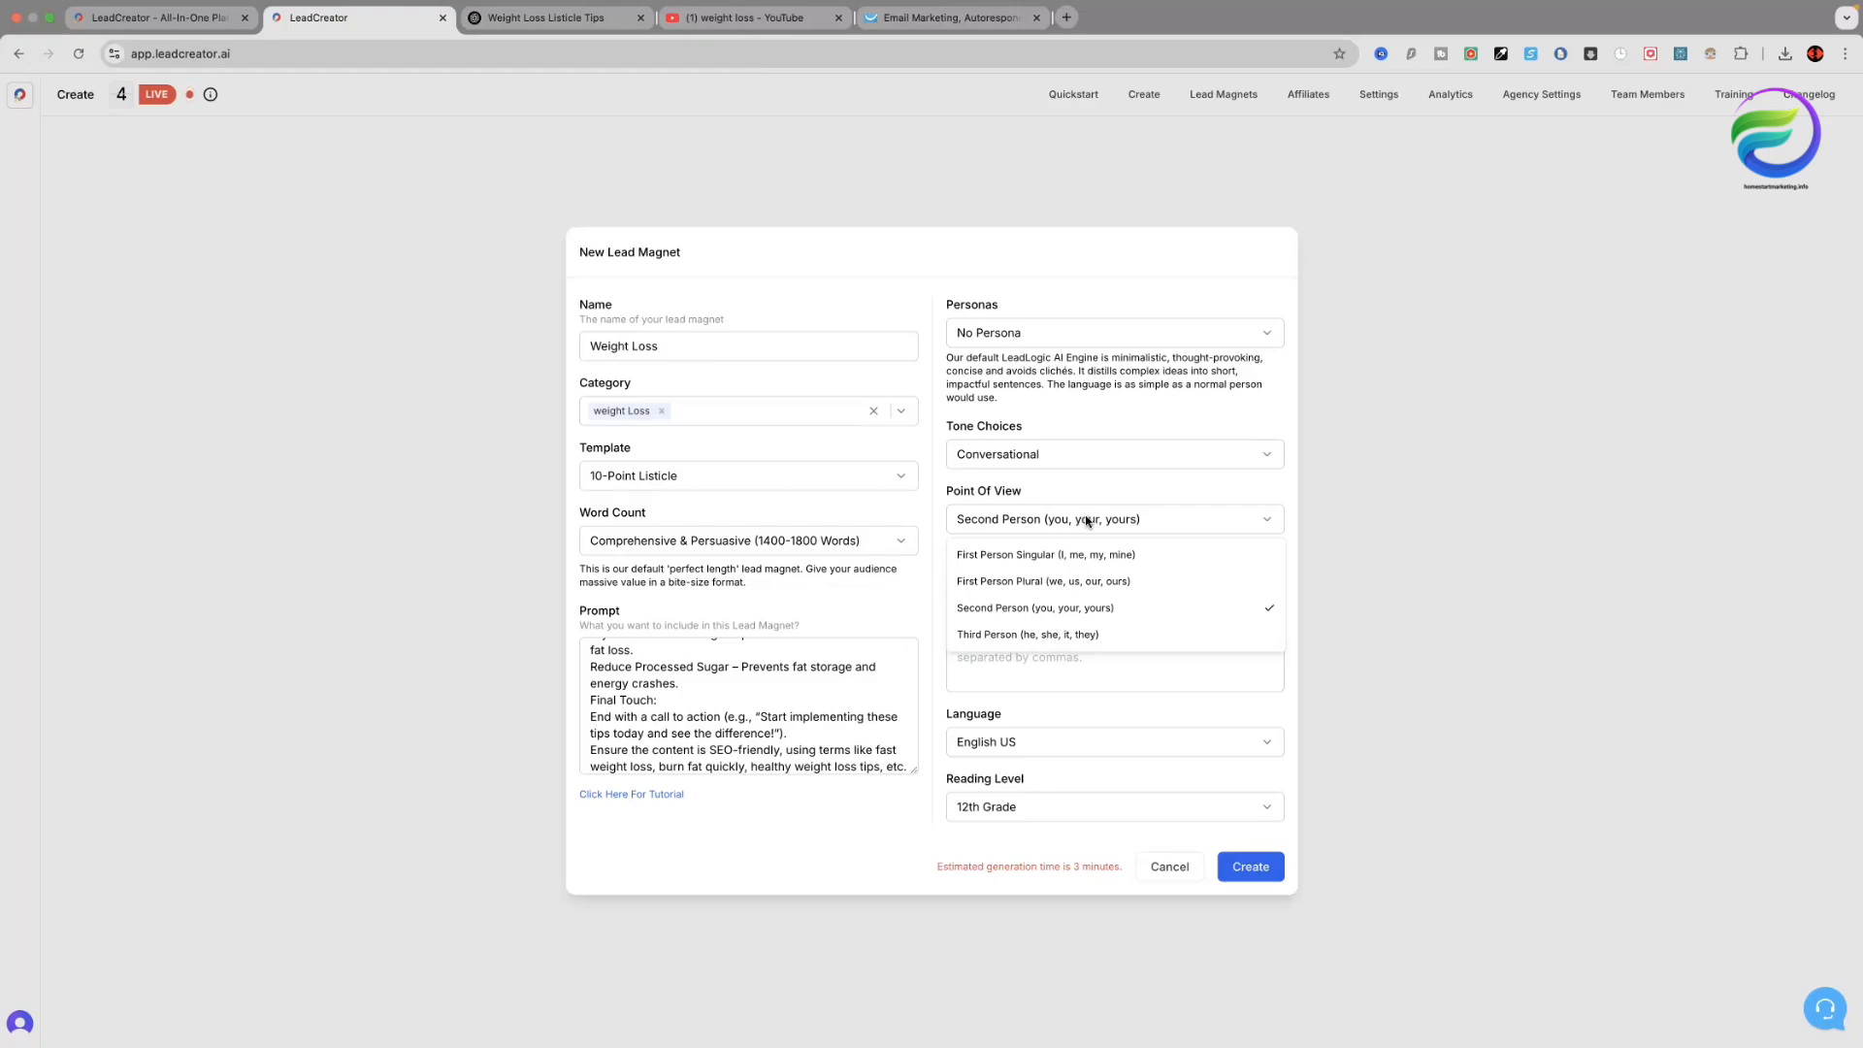
{"action": "left_click", "coordinate": [1089, 521]}
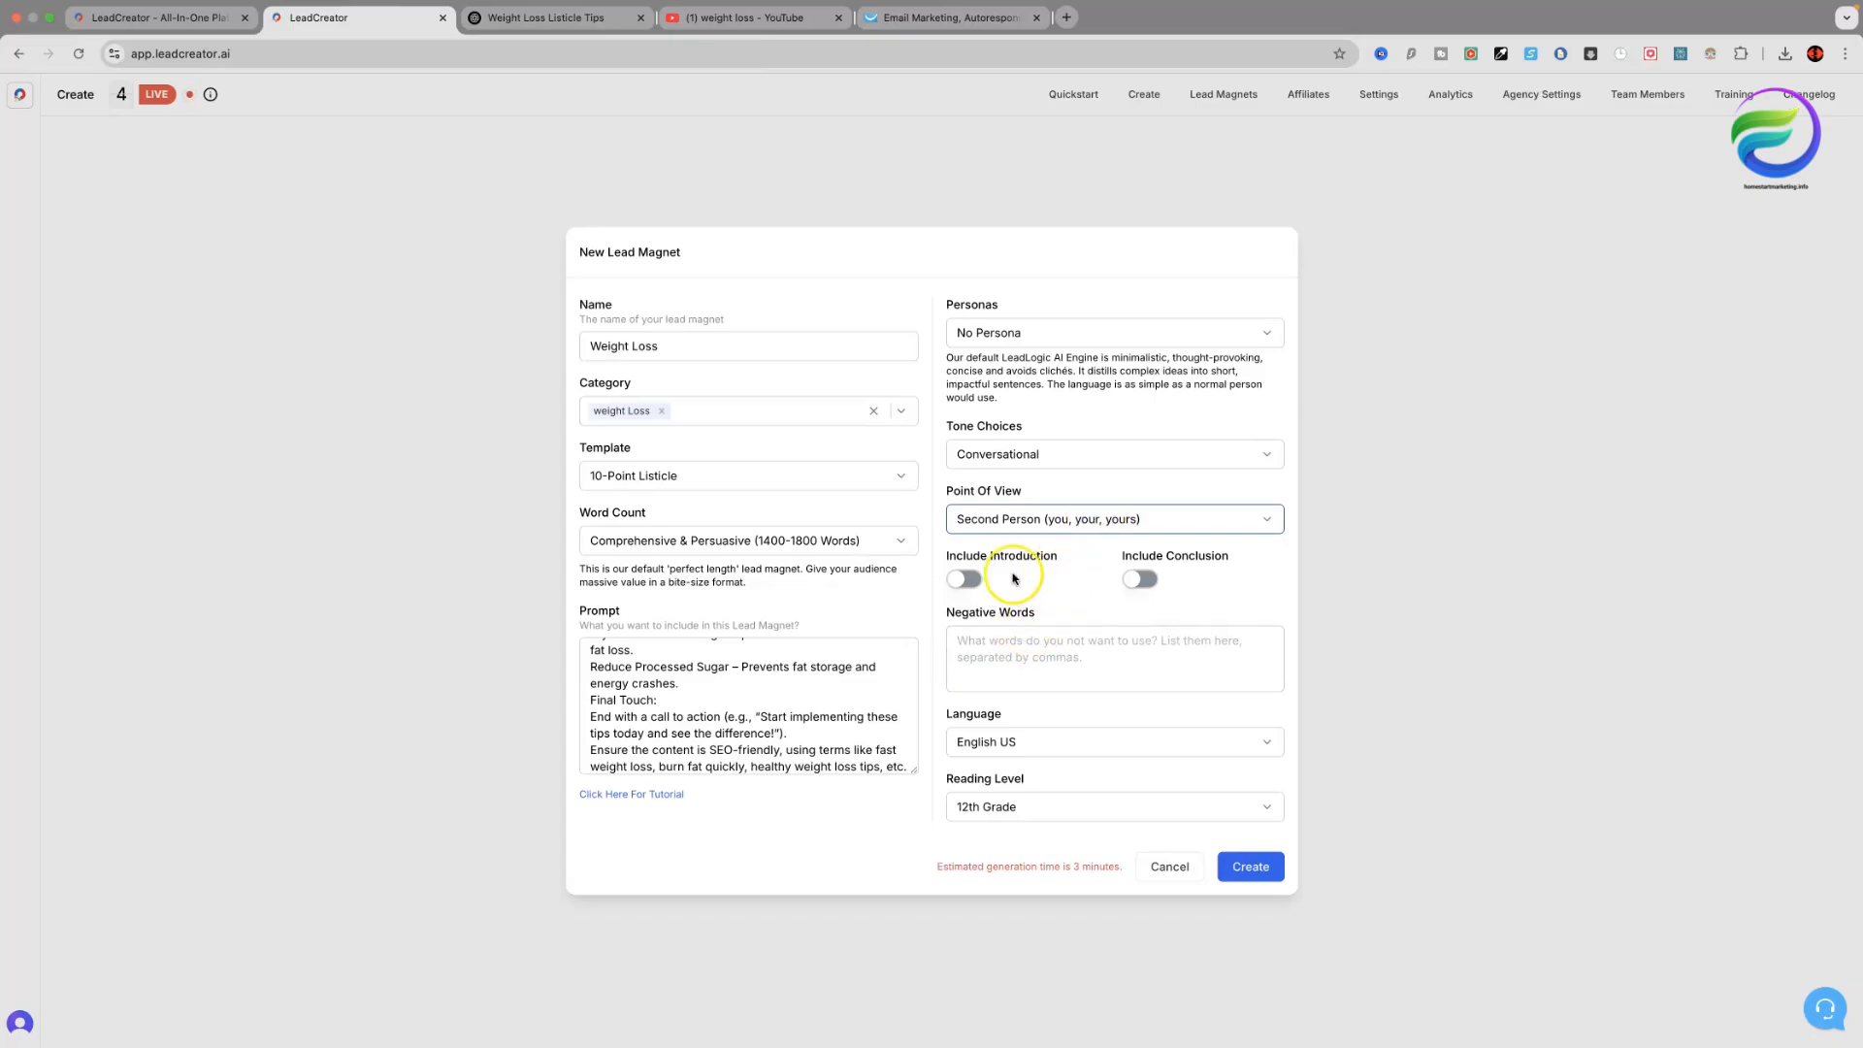
Include an introduction, set the language to English UK and generate the lead magnet.
{"action": "left_click", "coordinate": [958, 579]}
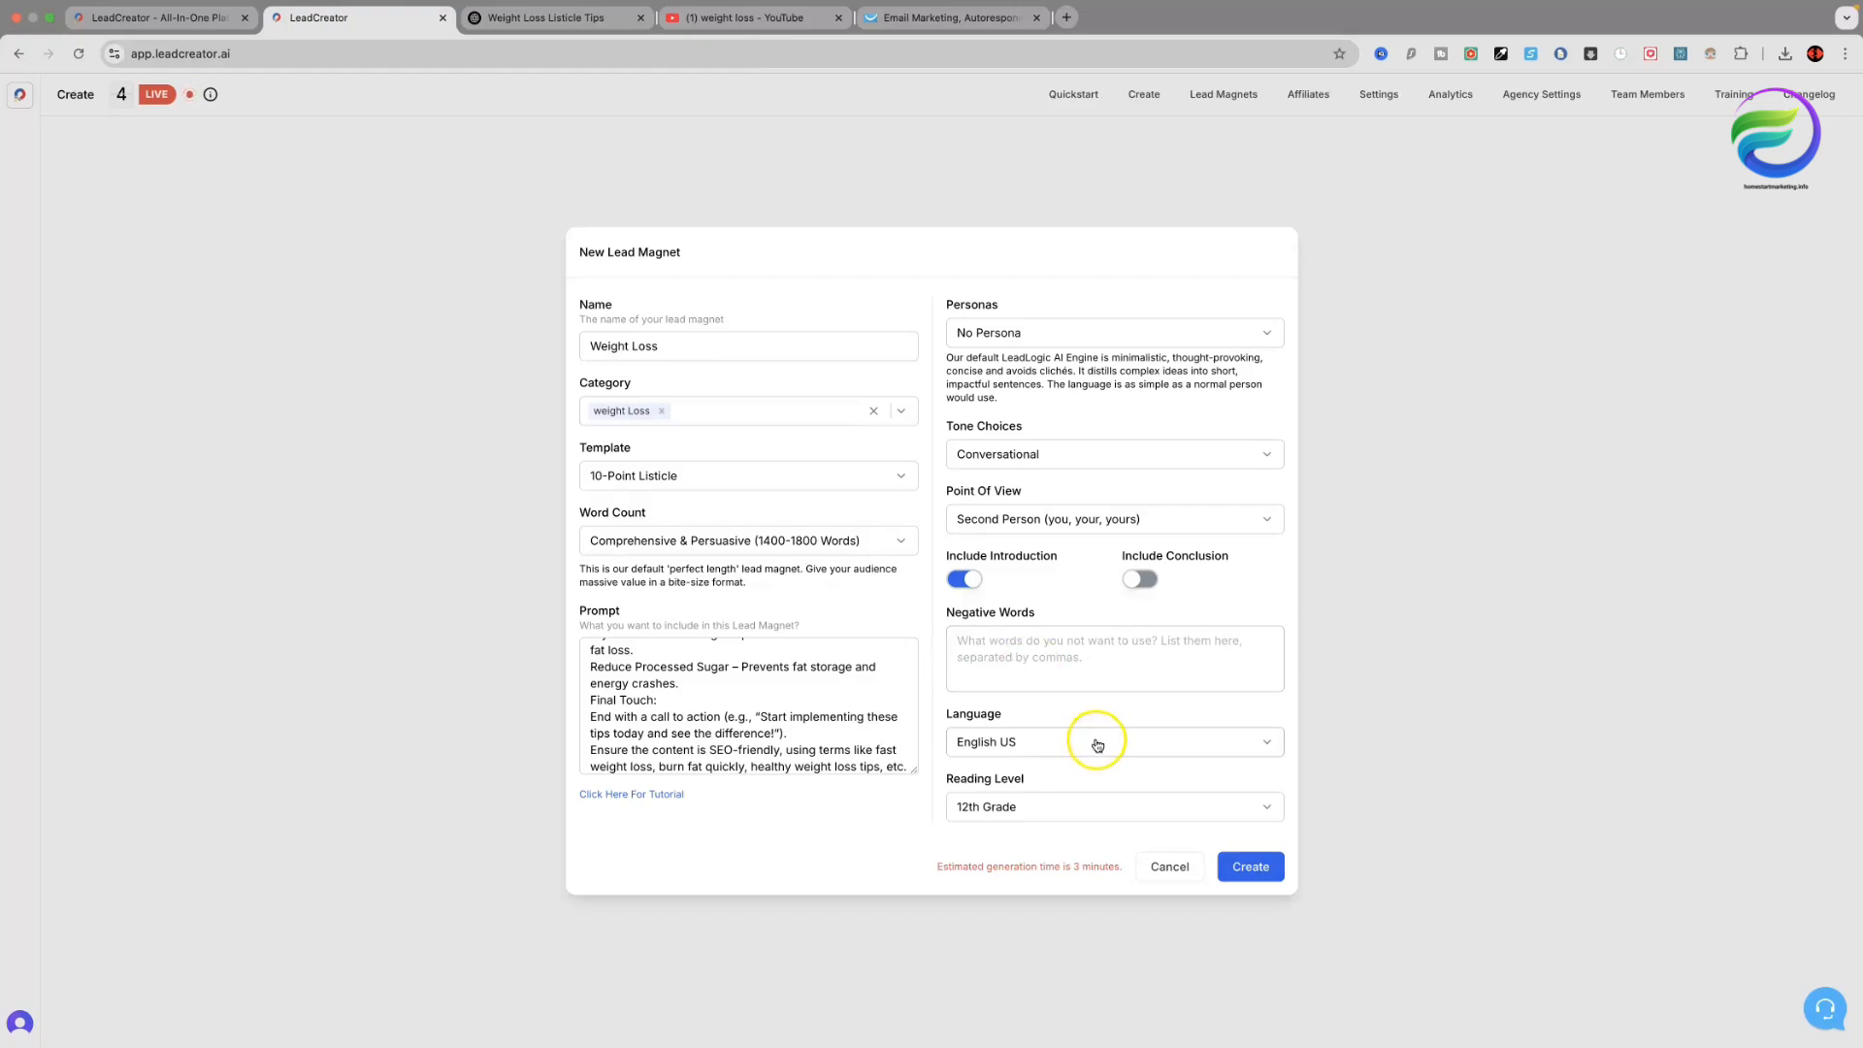
{"action": "left_click", "coordinate": [1269, 741]}
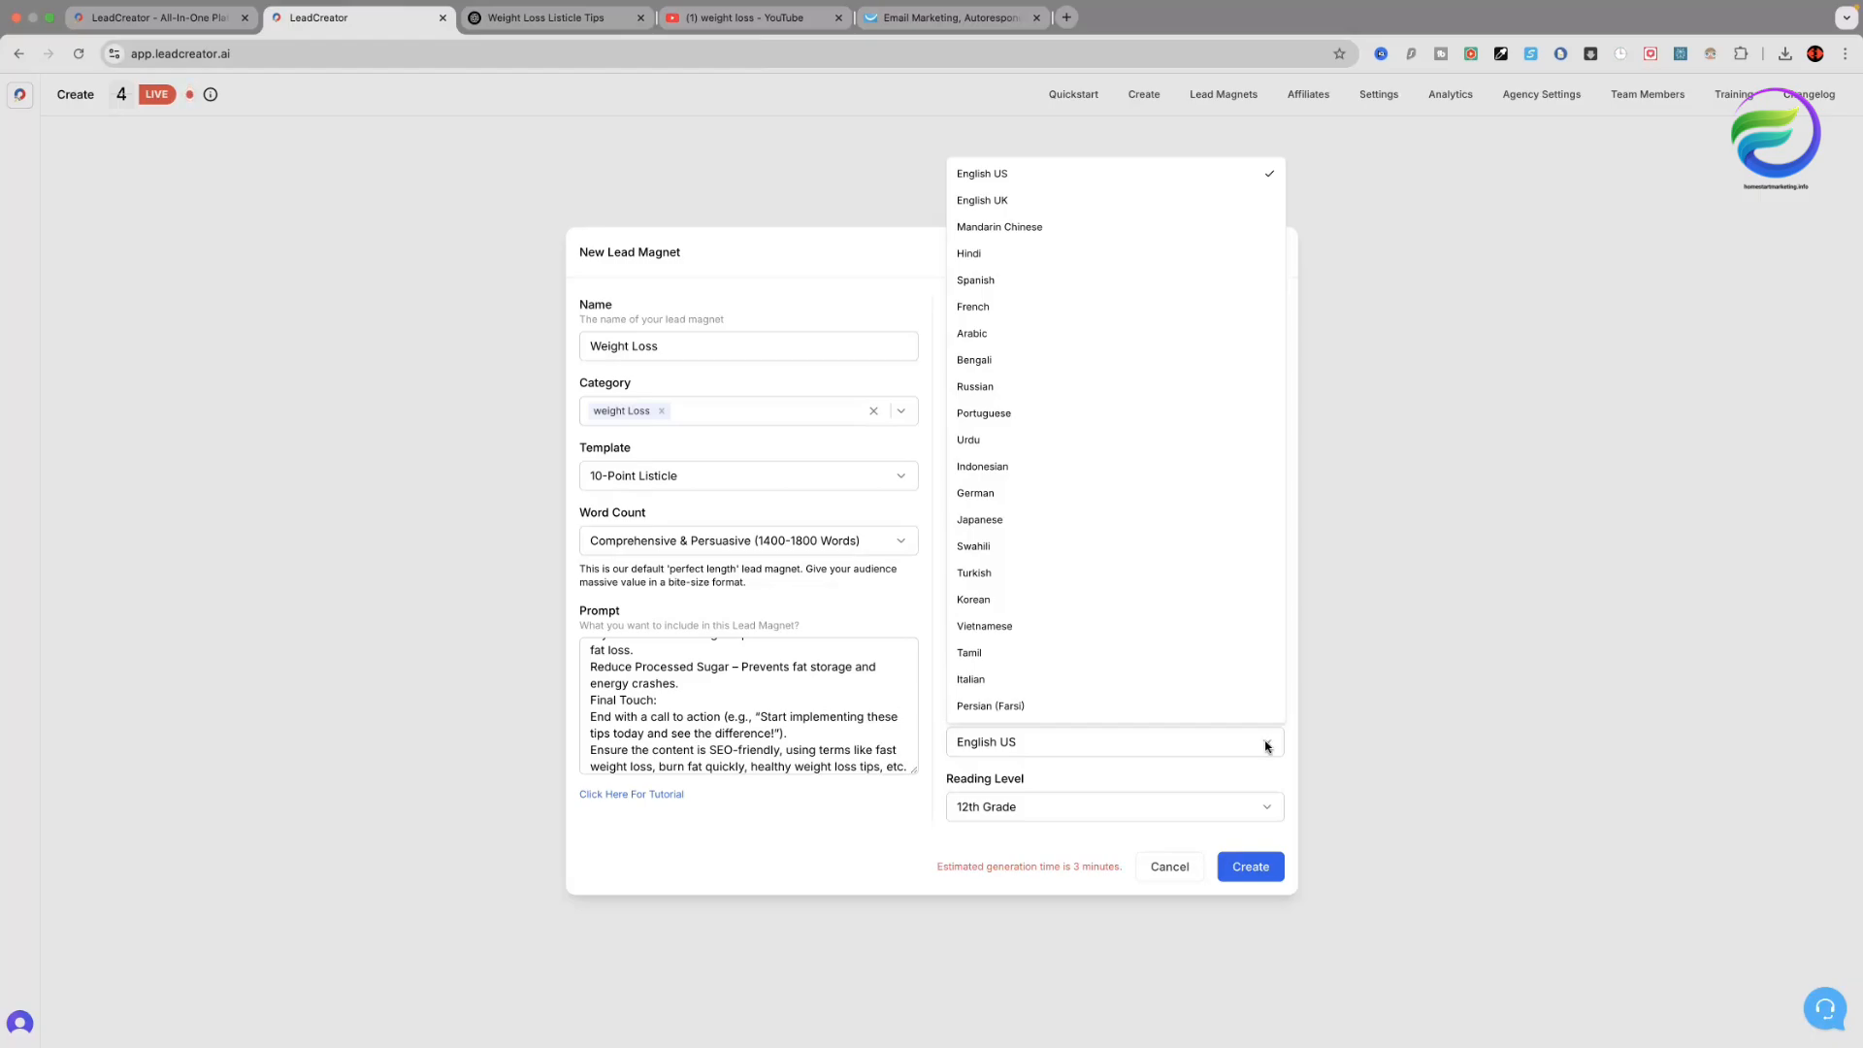
{"action": "left_click", "coordinate": [1021, 205]}
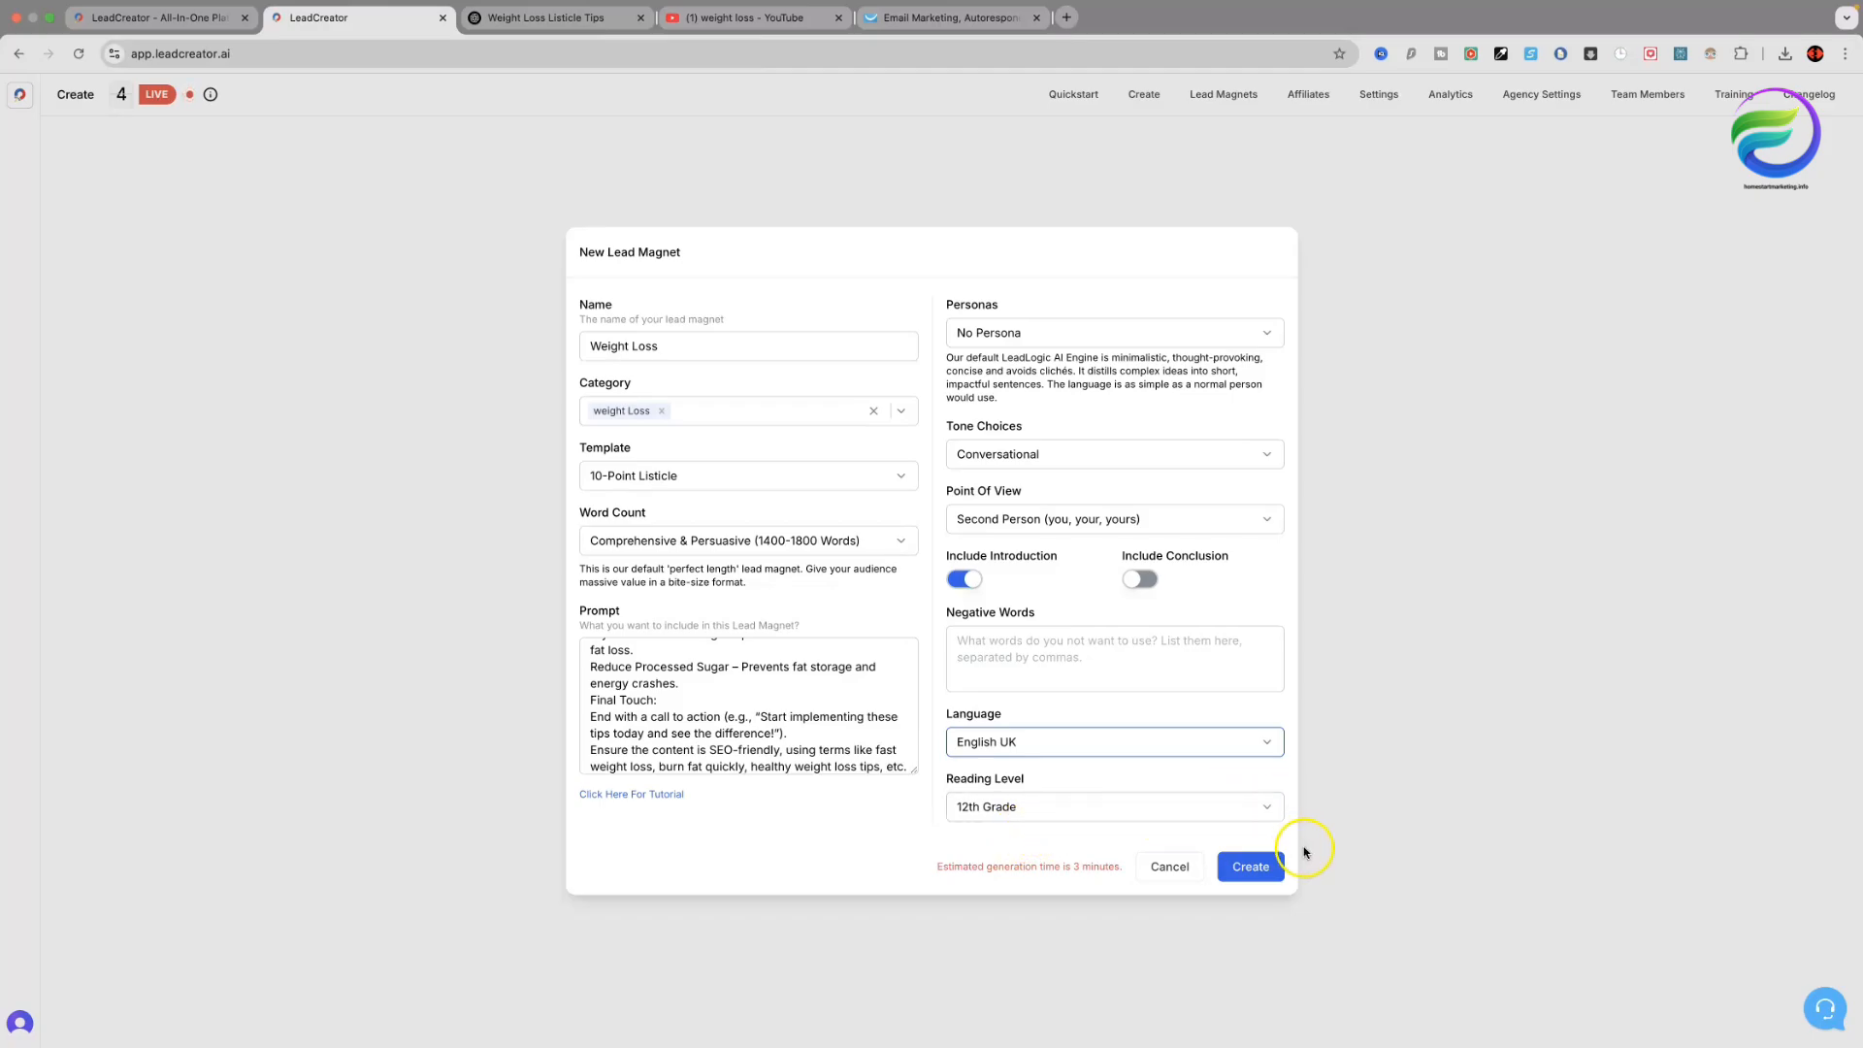
{"action": "left_click", "coordinate": [1258, 867]}
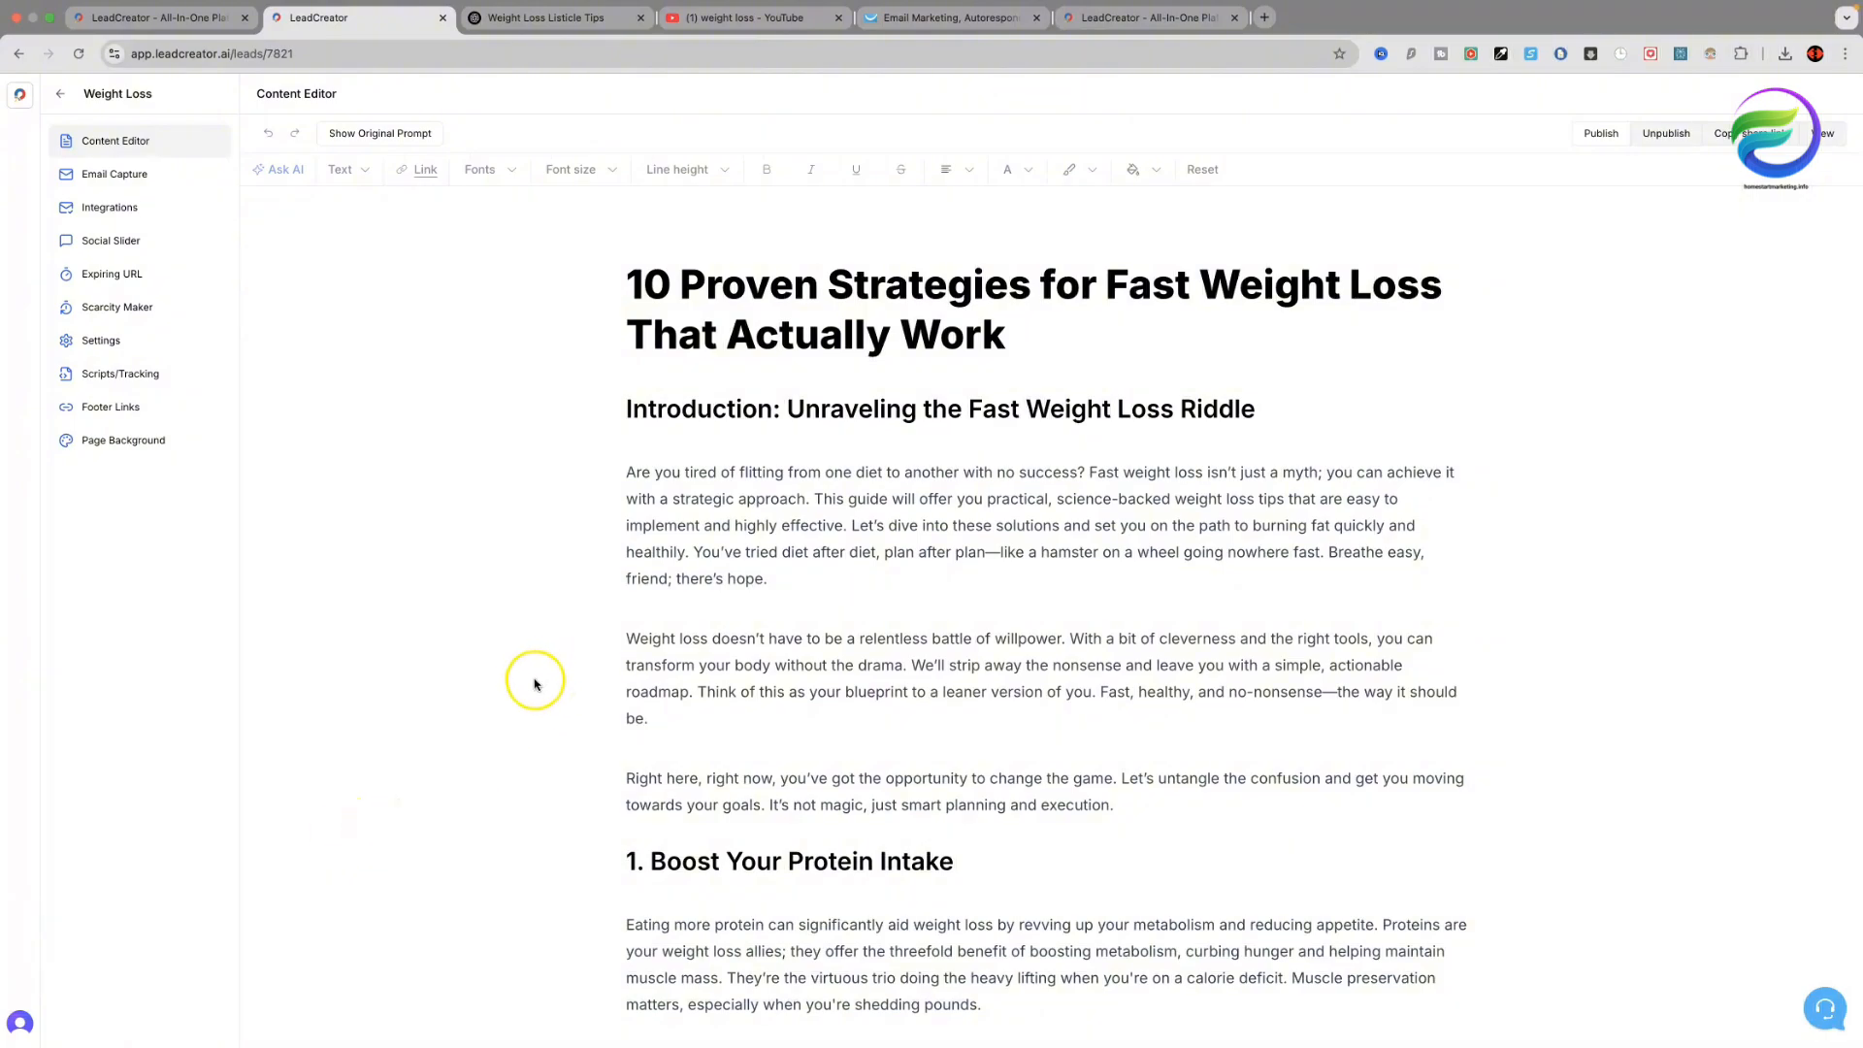
Read through the generated weight loss article from the introduction to the tenth point and return to its title.
{"action": "scroll", "coordinate": [537, 682], "scroll_direction": "down", "scroll_amount": 1}
{"action": "scroll", "coordinate": [537, 682], "scroll_direction": "down", "scroll_amount": 10}
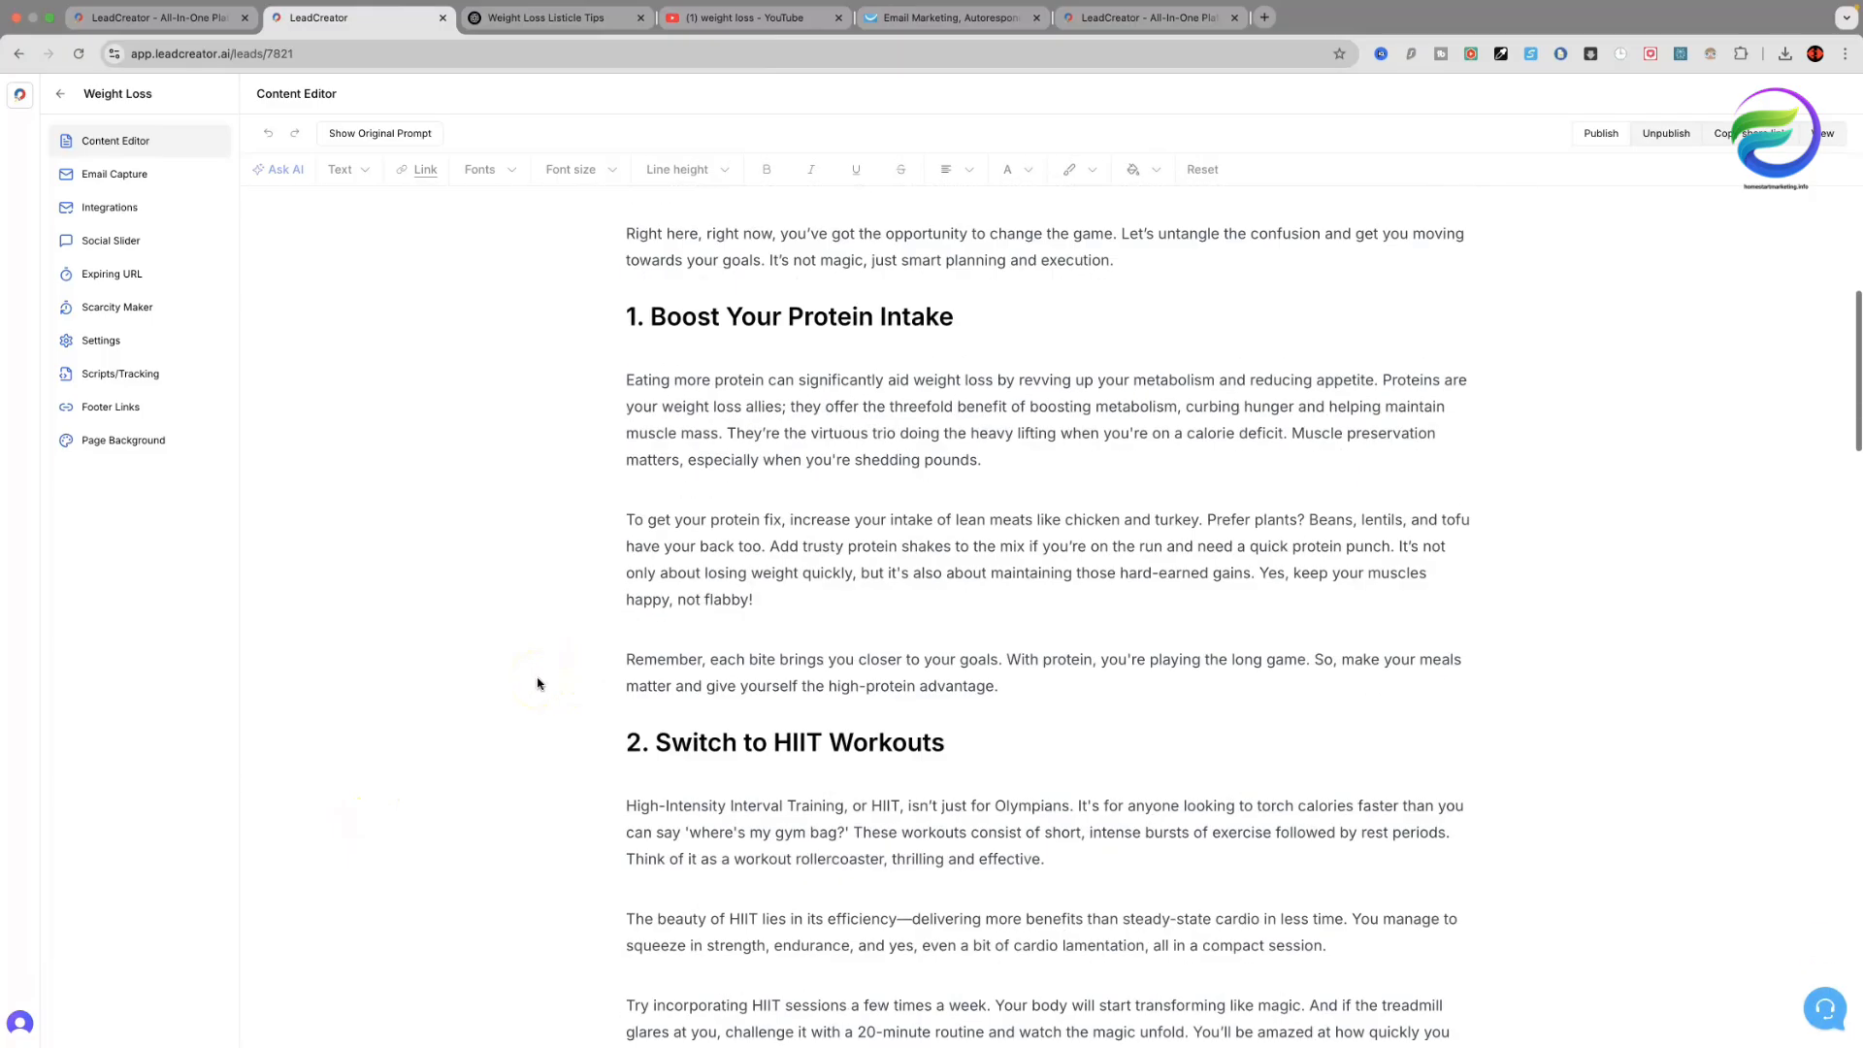
{"action": "scroll", "coordinate": [537, 682], "scroll_direction": "down", "scroll_amount": 3}
{"action": "scroll", "coordinate": [539, 684], "scroll_direction": "down", "scroll_amount": 15}
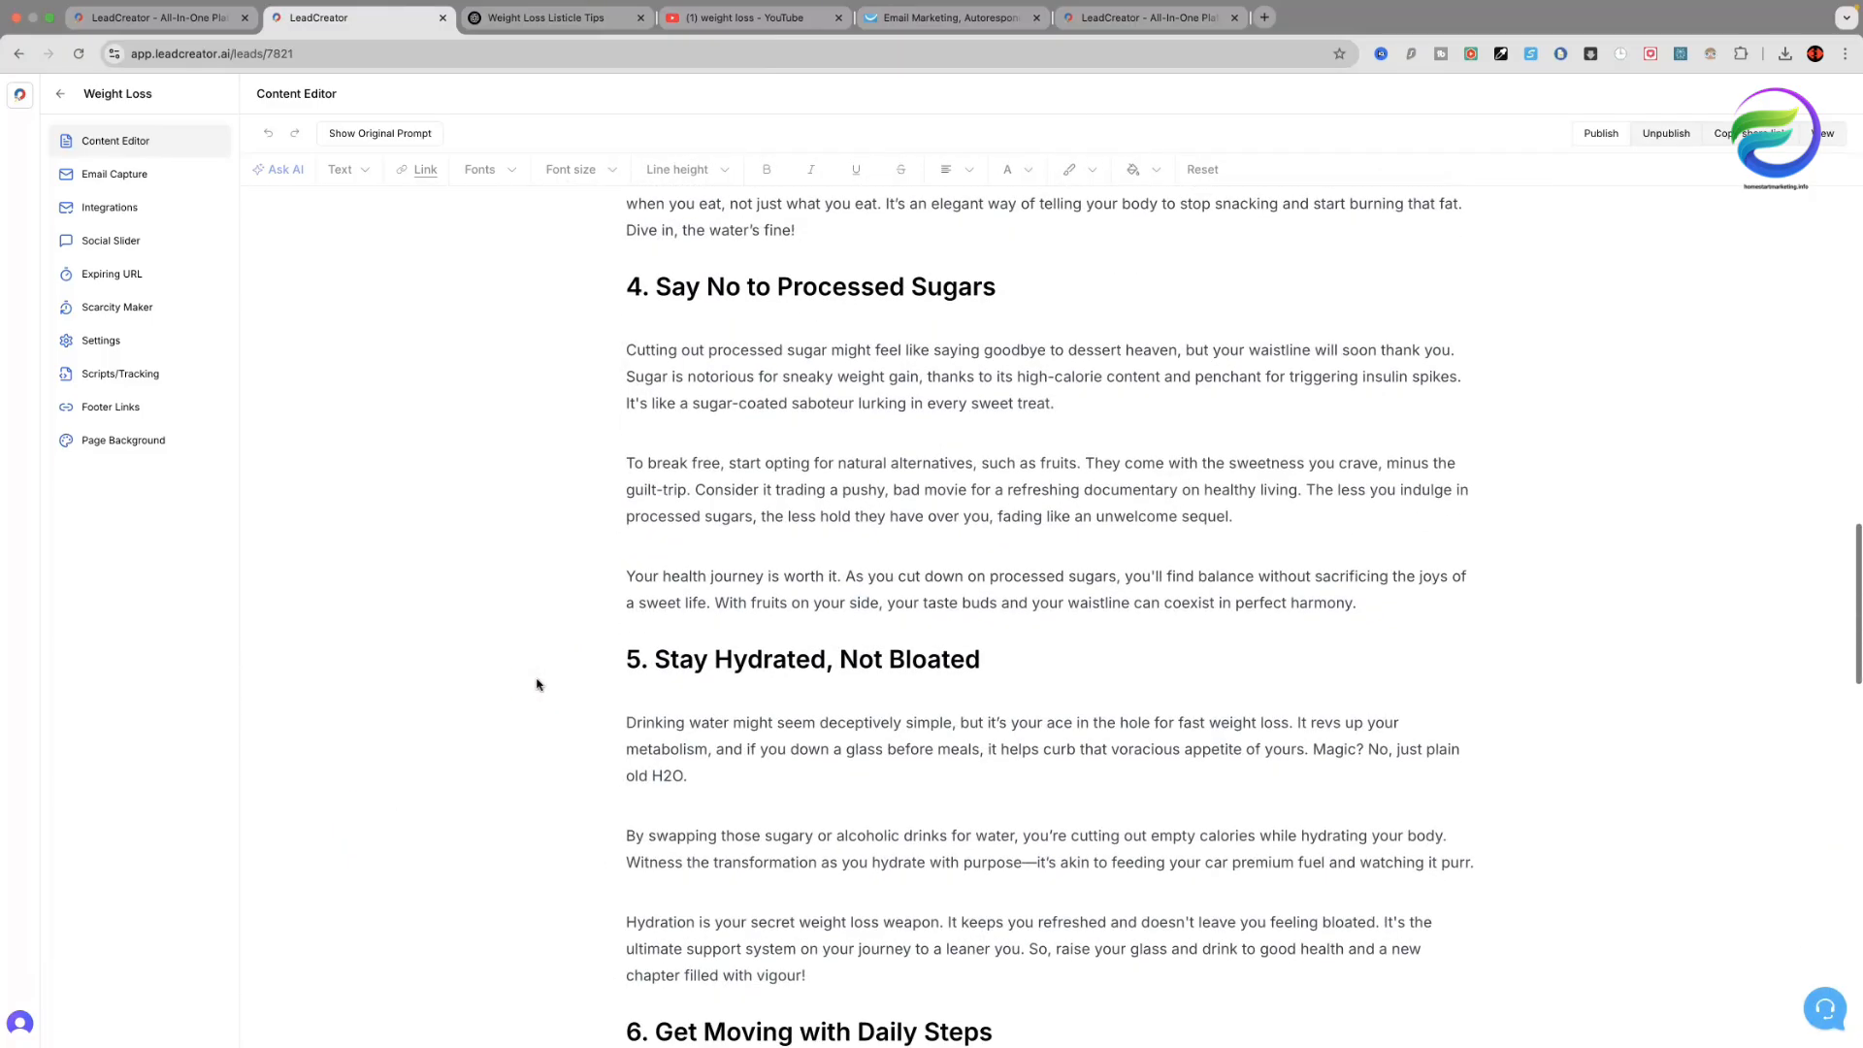
{"action": "scroll", "coordinate": [538, 684], "scroll_direction": "down", "scroll_amount": 5}
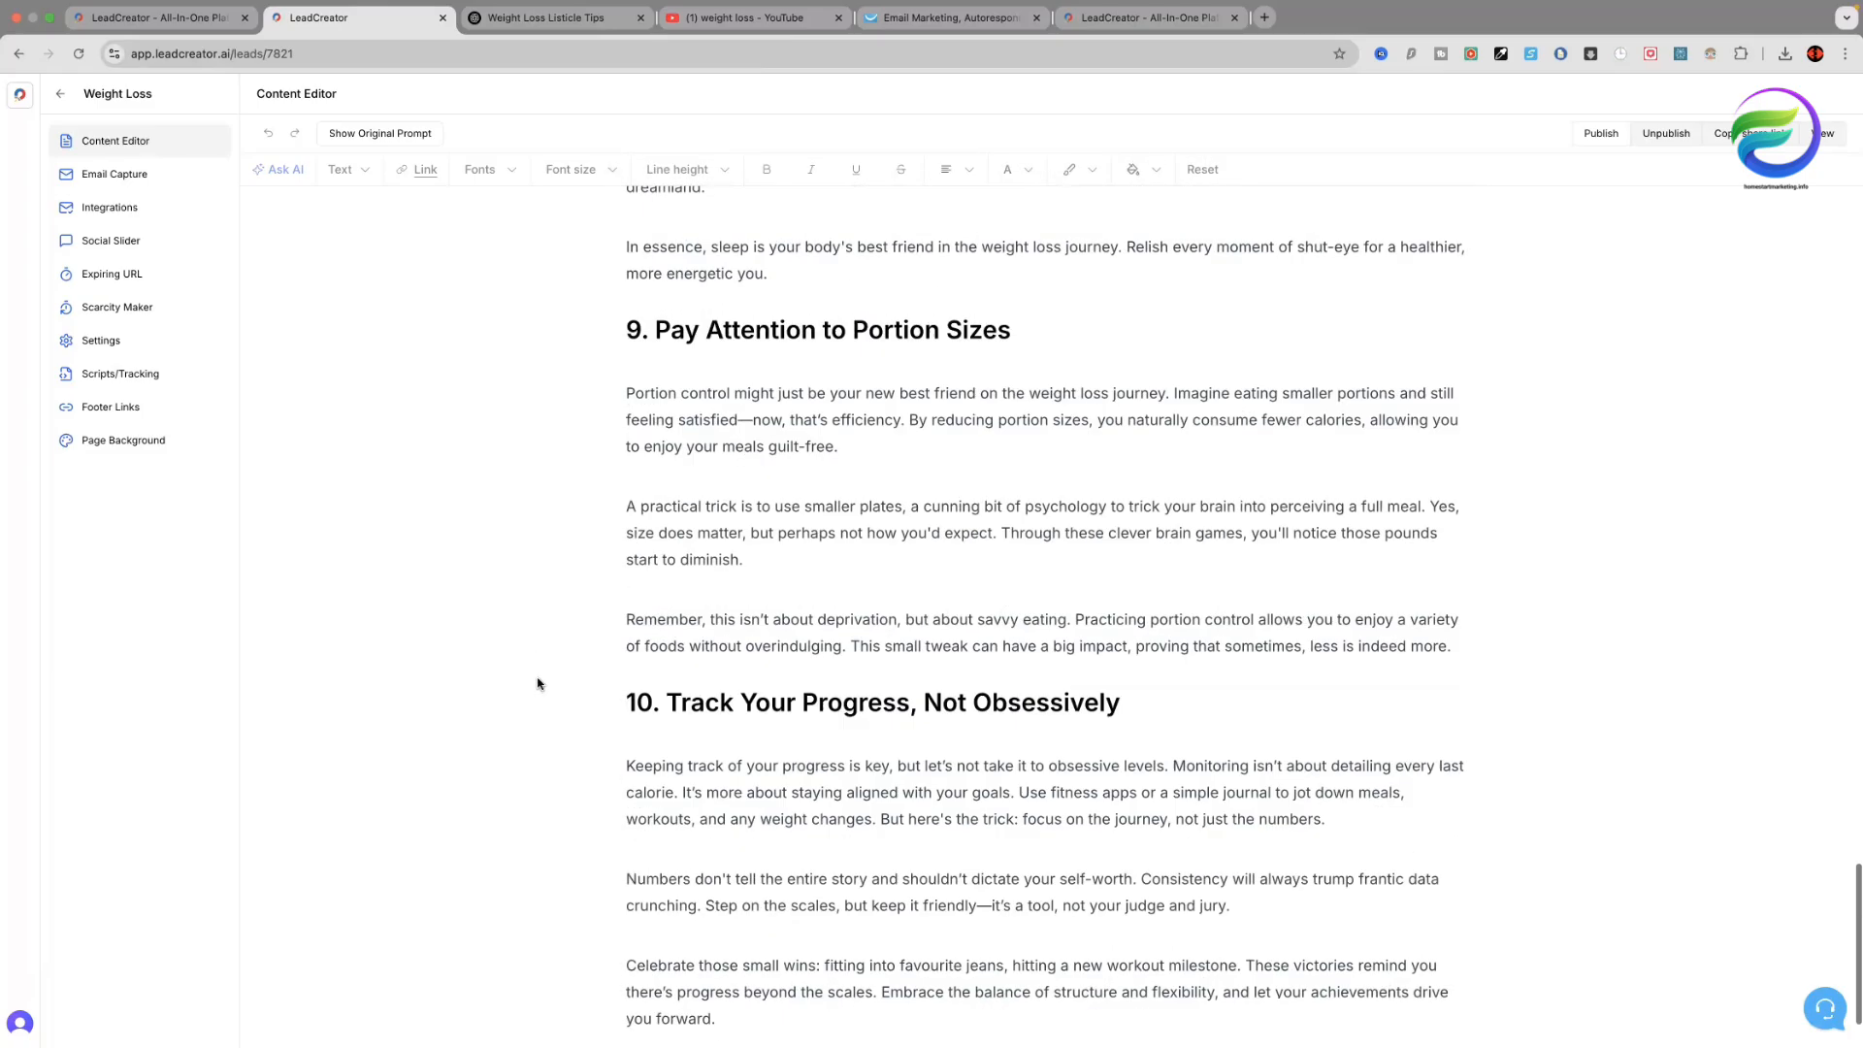
{"action": "scroll", "coordinate": [540, 682], "scroll_direction": "up", "scroll_amount": 20}
{"action": "scroll", "coordinate": [541, 680], "scroll_direction": "up", "scroll_amount": 4}
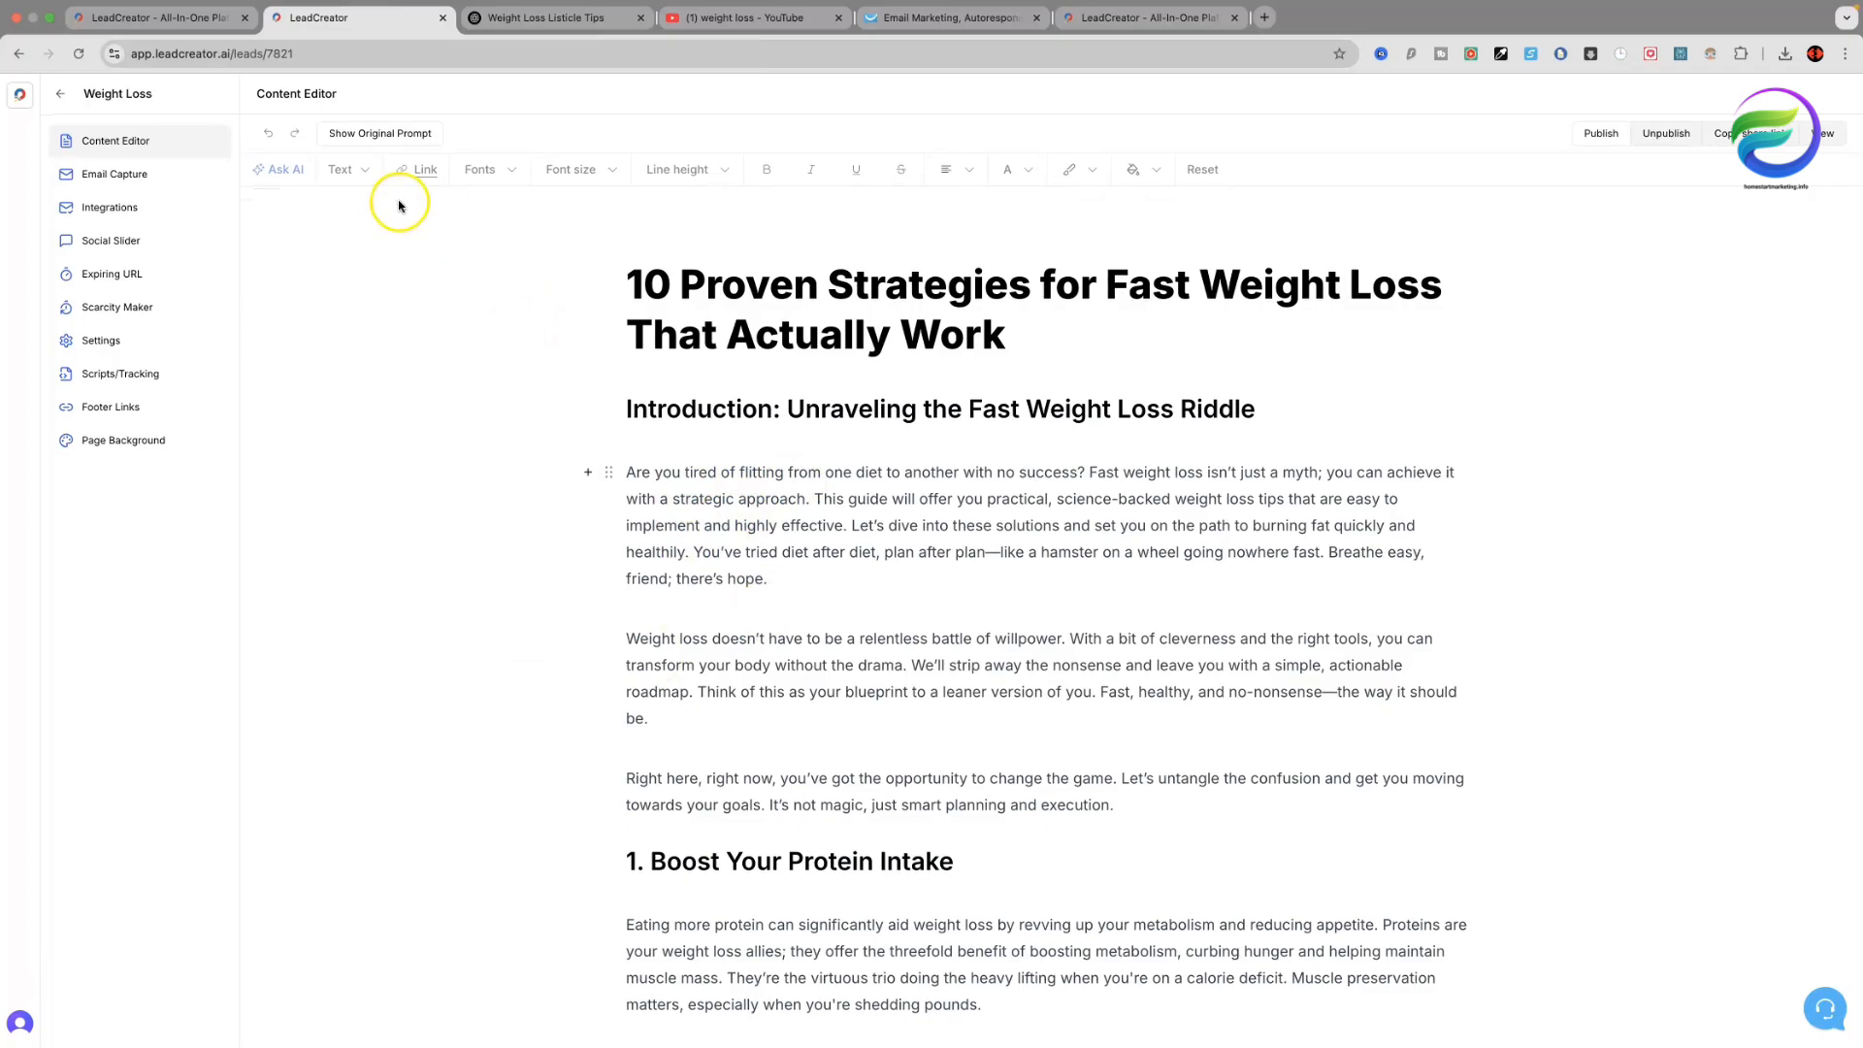
Highlight the whole article title, "10 Proven Strategies for Fast Weight Loss That Actually Work", in bright yellow #e7f61a.
{"action": "left_click", "coordinate": [649, 282]}
{"action": "left_click_drag", "start_coordinate": [632, 283], "coordinate": [1009, 346]}
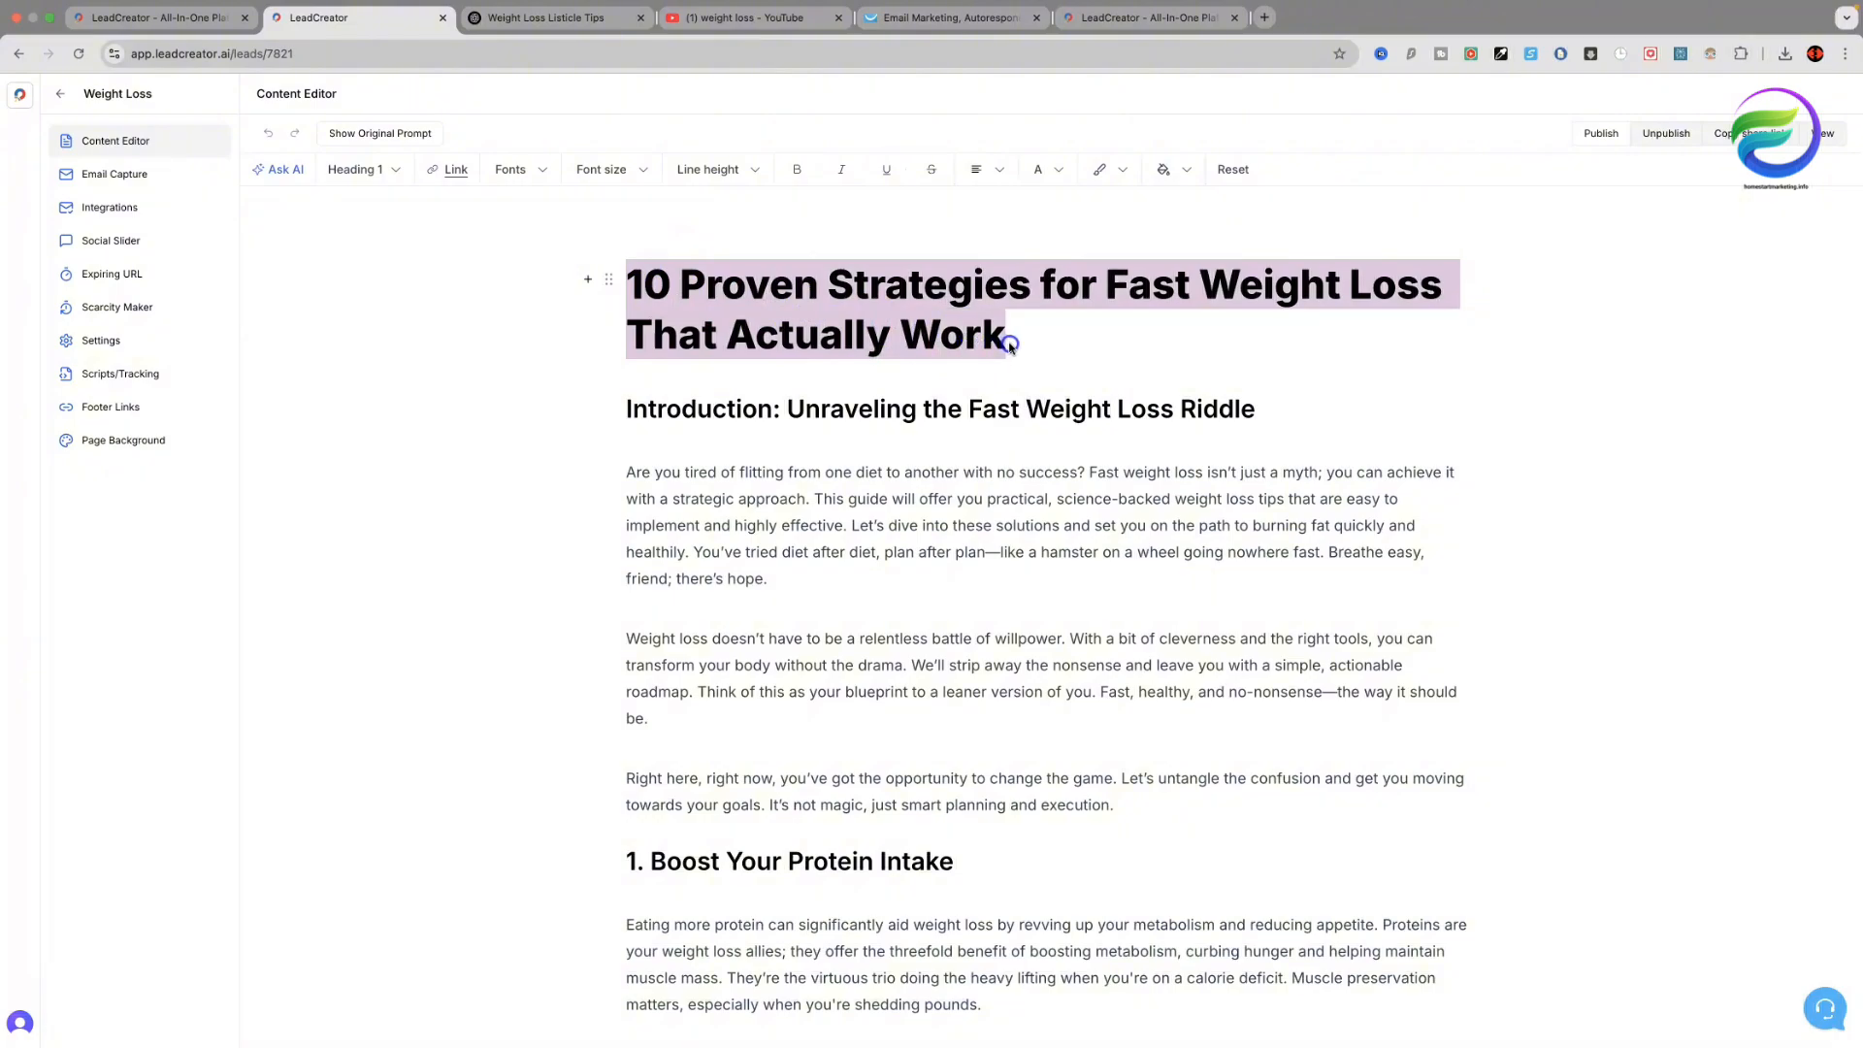
{"action": "left_click", "coordinate": [1121, 170]}
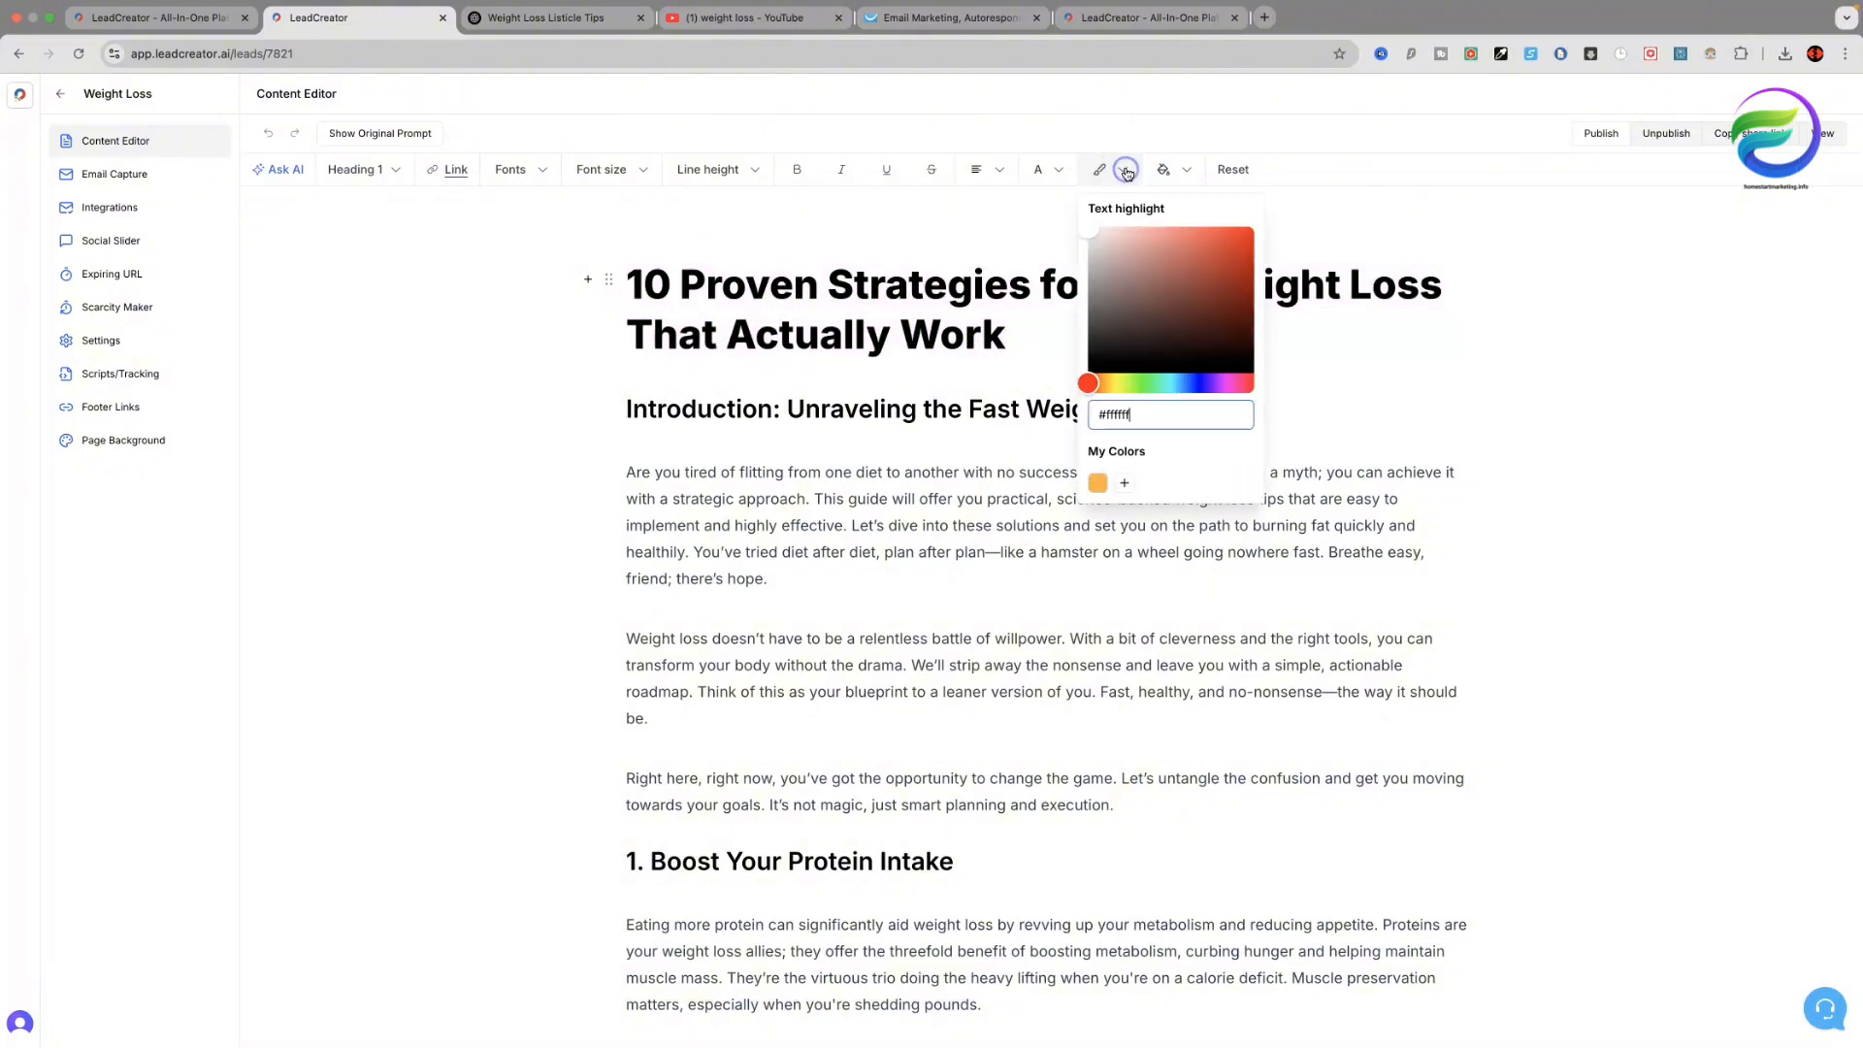
{"action": "left_click", "coordinate": [1114, 383]}
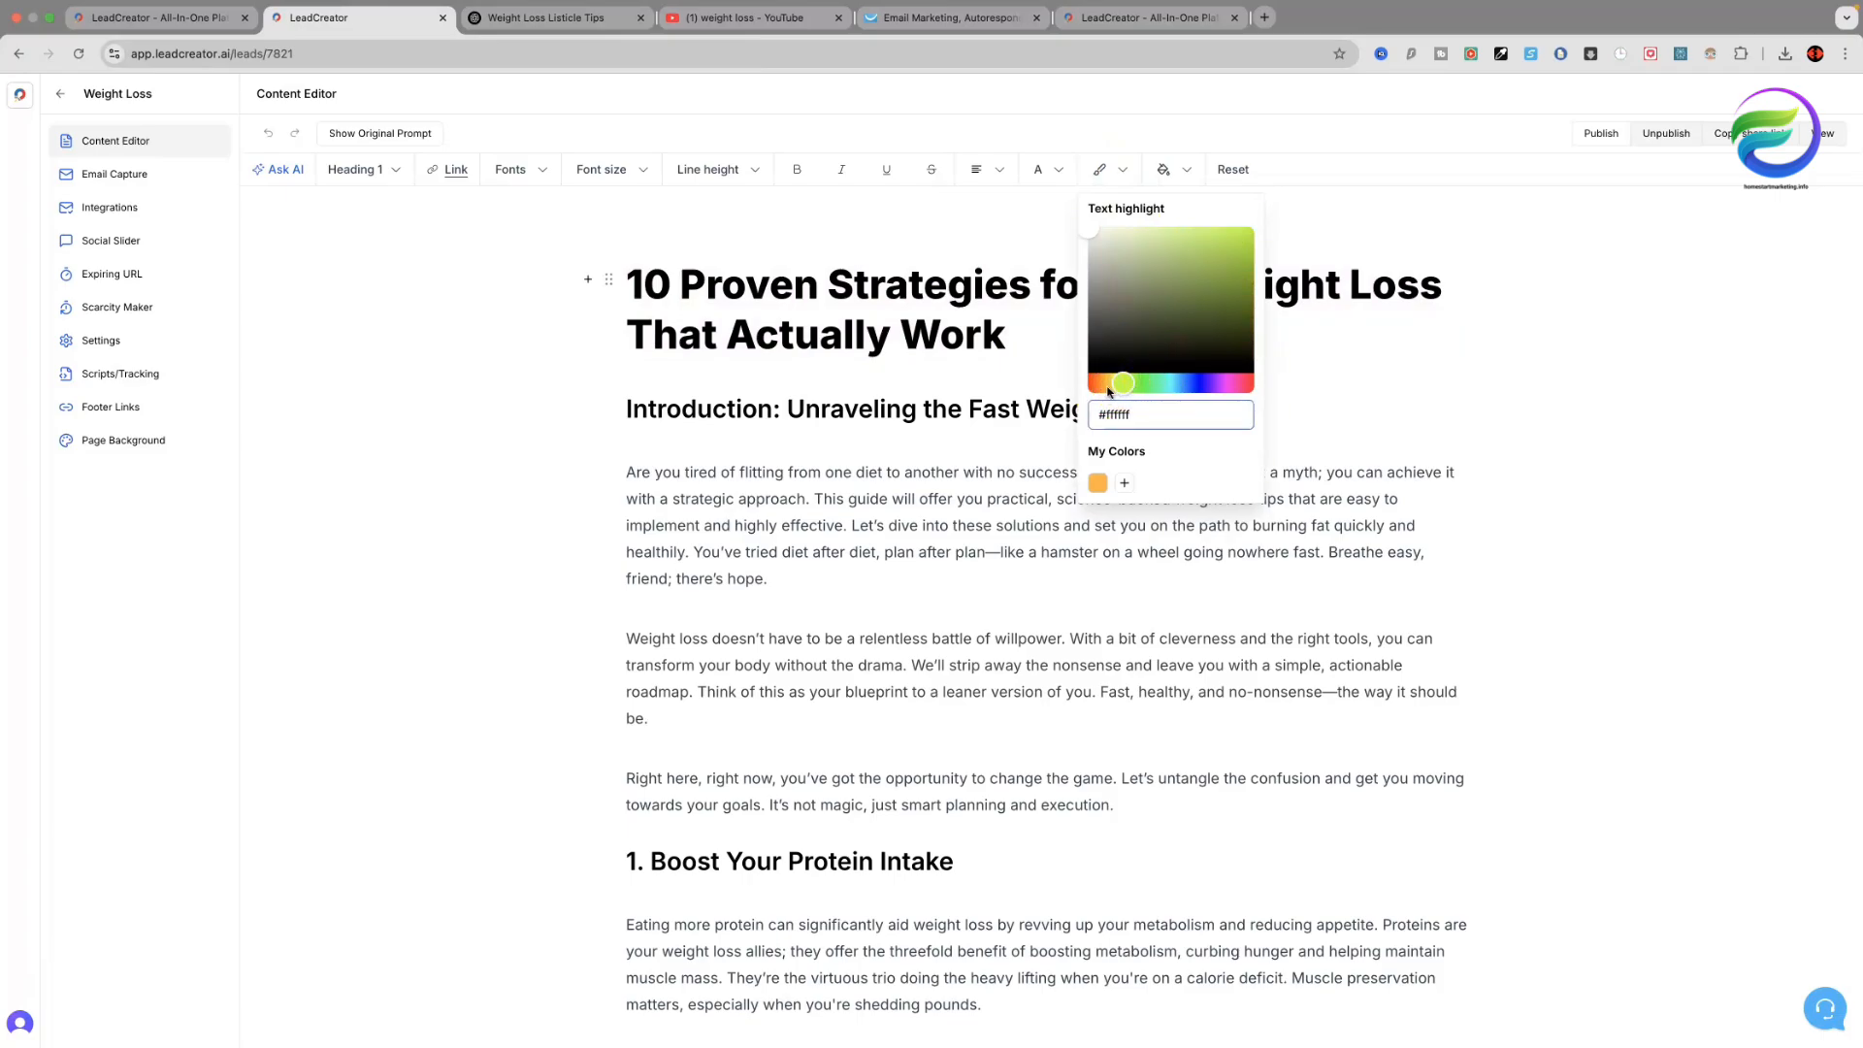
{"action": "left_click", "coordinate": [1109, 385]}
{"action": "left_click_drag", "start_coordinate": [1218, 271], "coordinate": [1197, 247]}
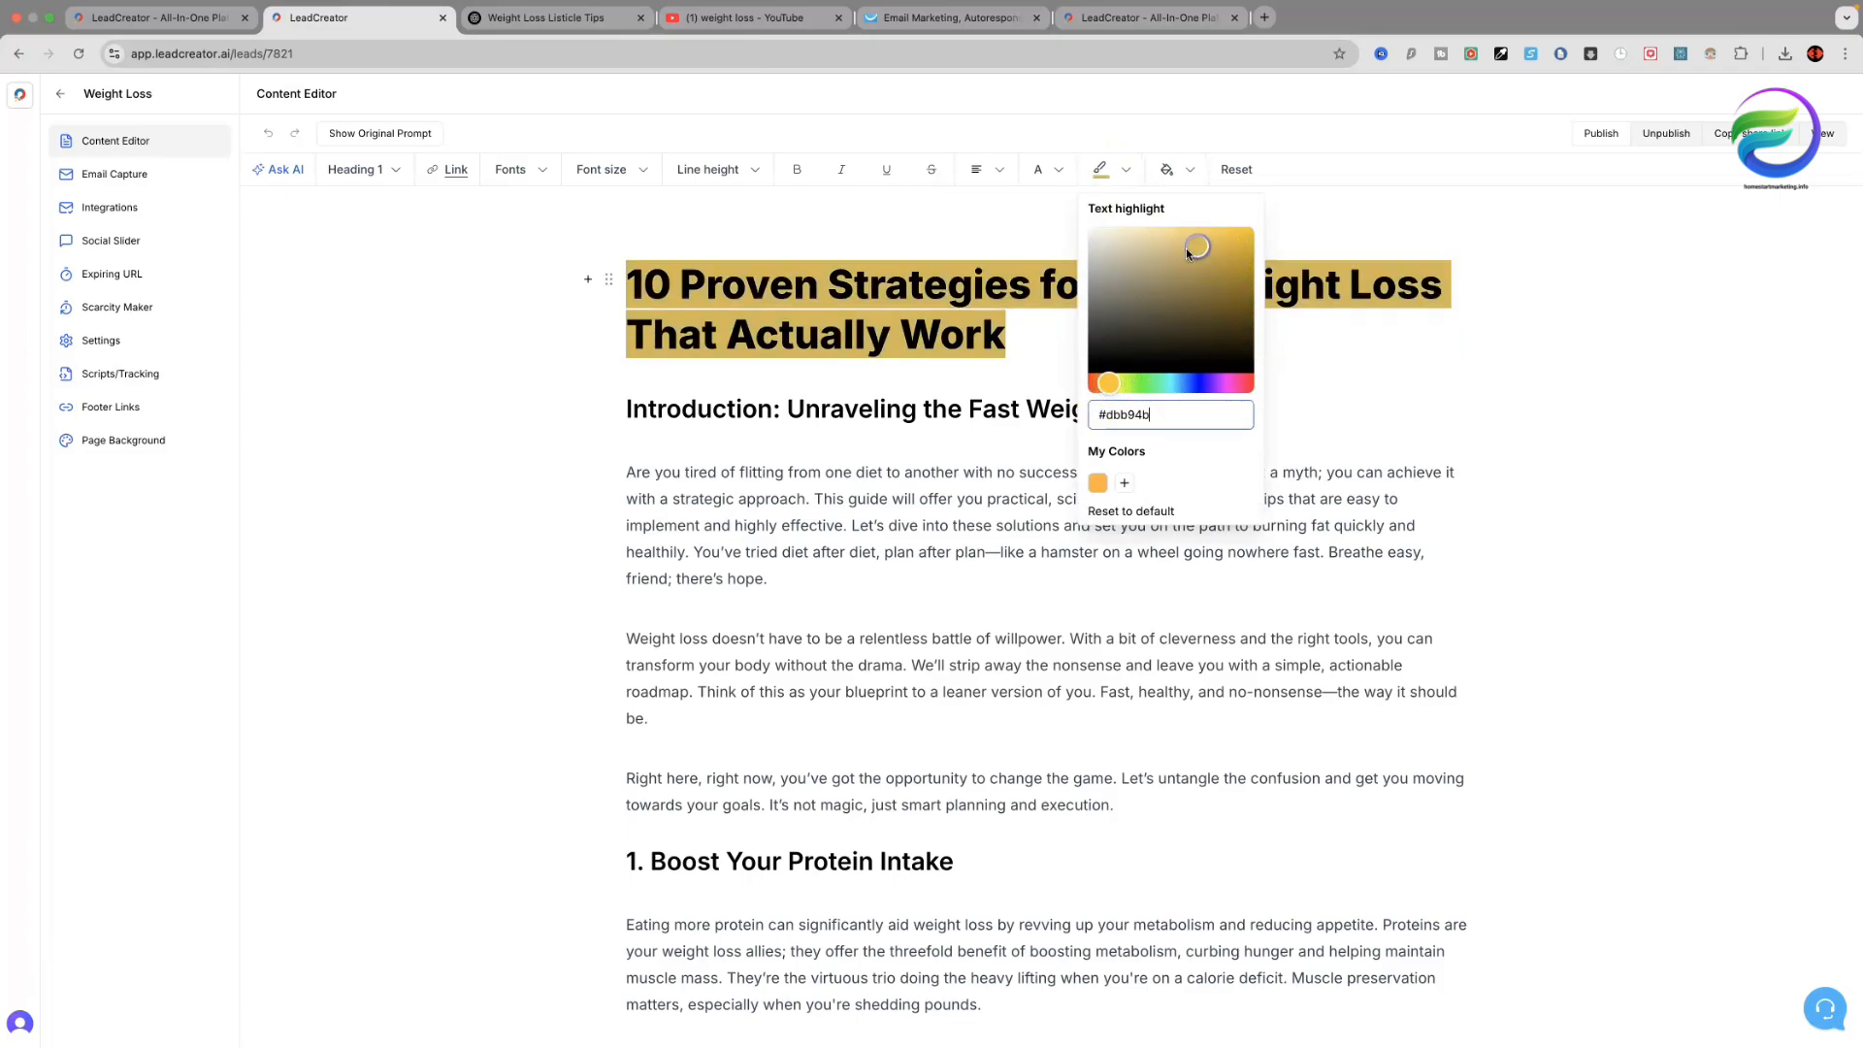
{"action": "left_click", "coordinate": [1117, 385]}
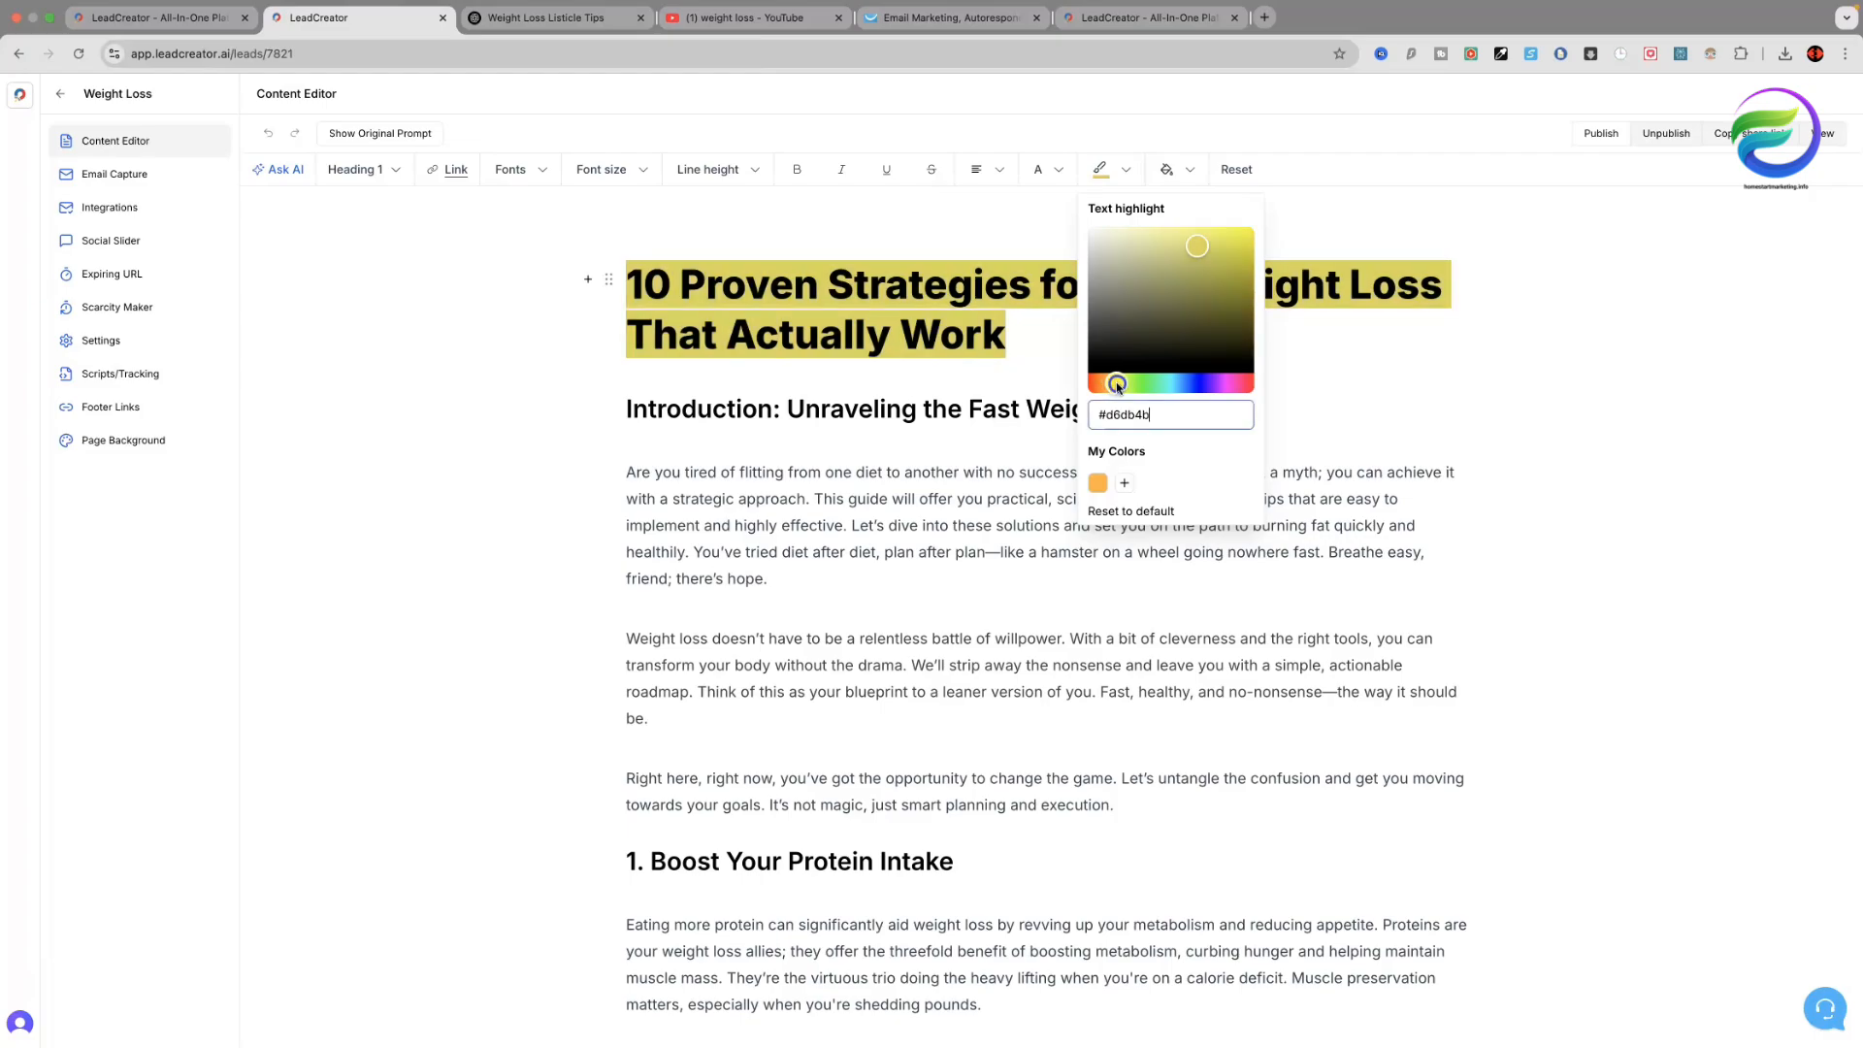
{"action": "left_click", "coordinate": [1122, 384]}
{"action": "left_click", "coordinate": [1117, 384]}
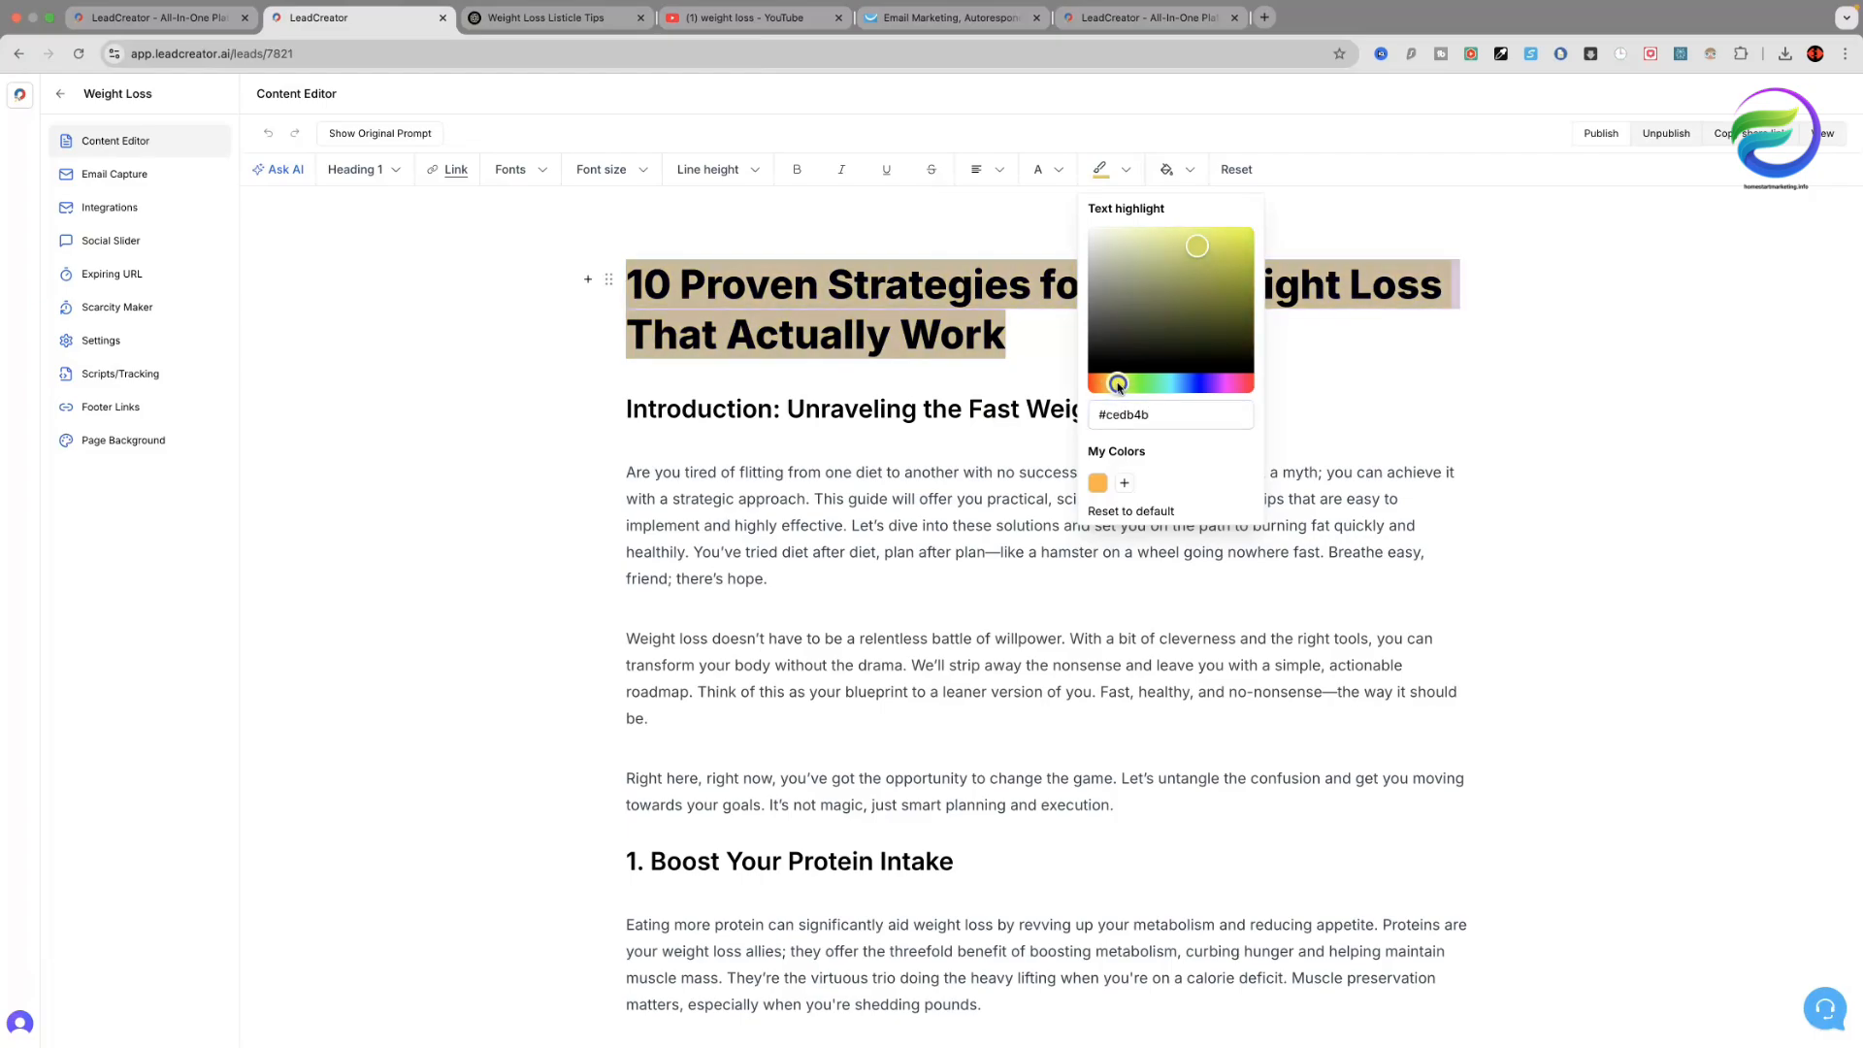
{"action": "left_click", "coordinate": [1237, 241]}
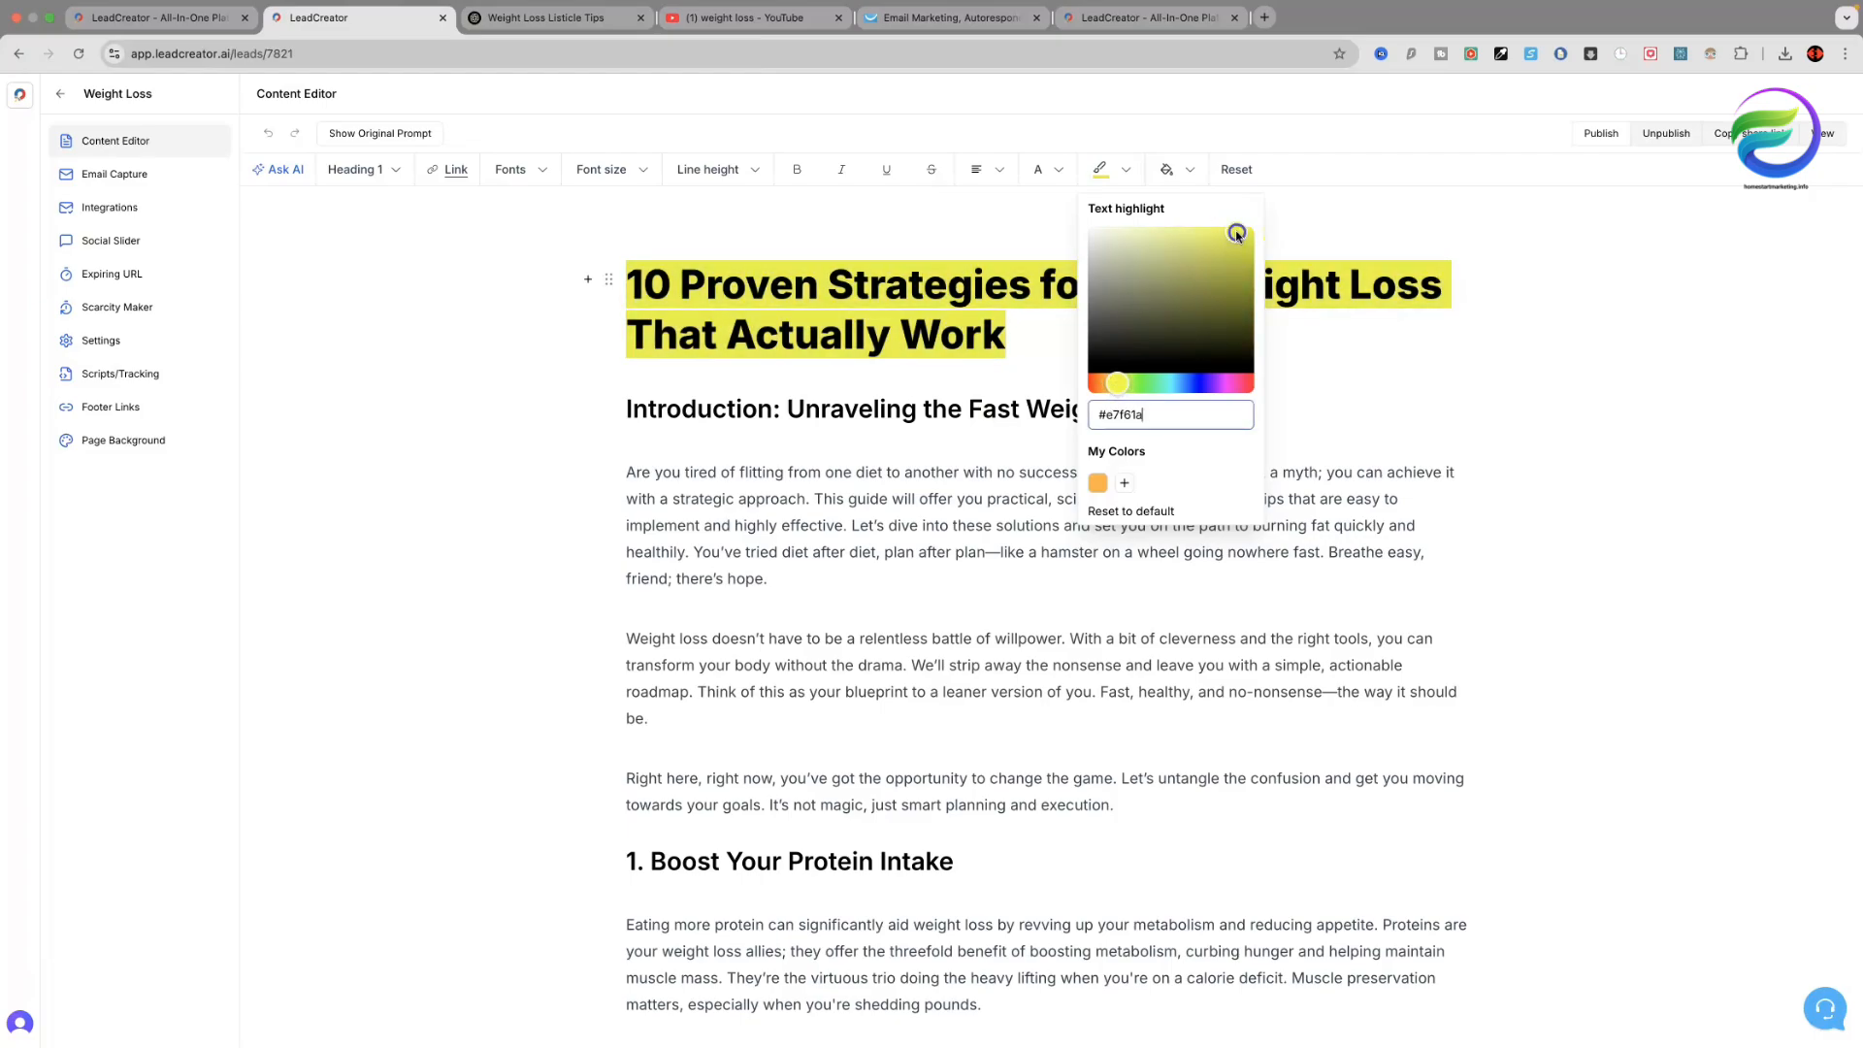
{"action": "left_click", "coordinate": [570, 421]}
Insert the image salad.jpg from Downloads on a new line directly beneath the heading "4. Say No to Processed Sugars".
{"action": "scroll", "coordinate": [546, 498], "scroll_direction": "down", "scroll_amount": 3}
{"action": "scroll", "coordinate": [546, 498], "scroll_direction": "up", "scroll_amount": 2}
{"action": "scroll", "coordinate": [546, 498], "scroll_direction": "down", "scroll_amount": 1}
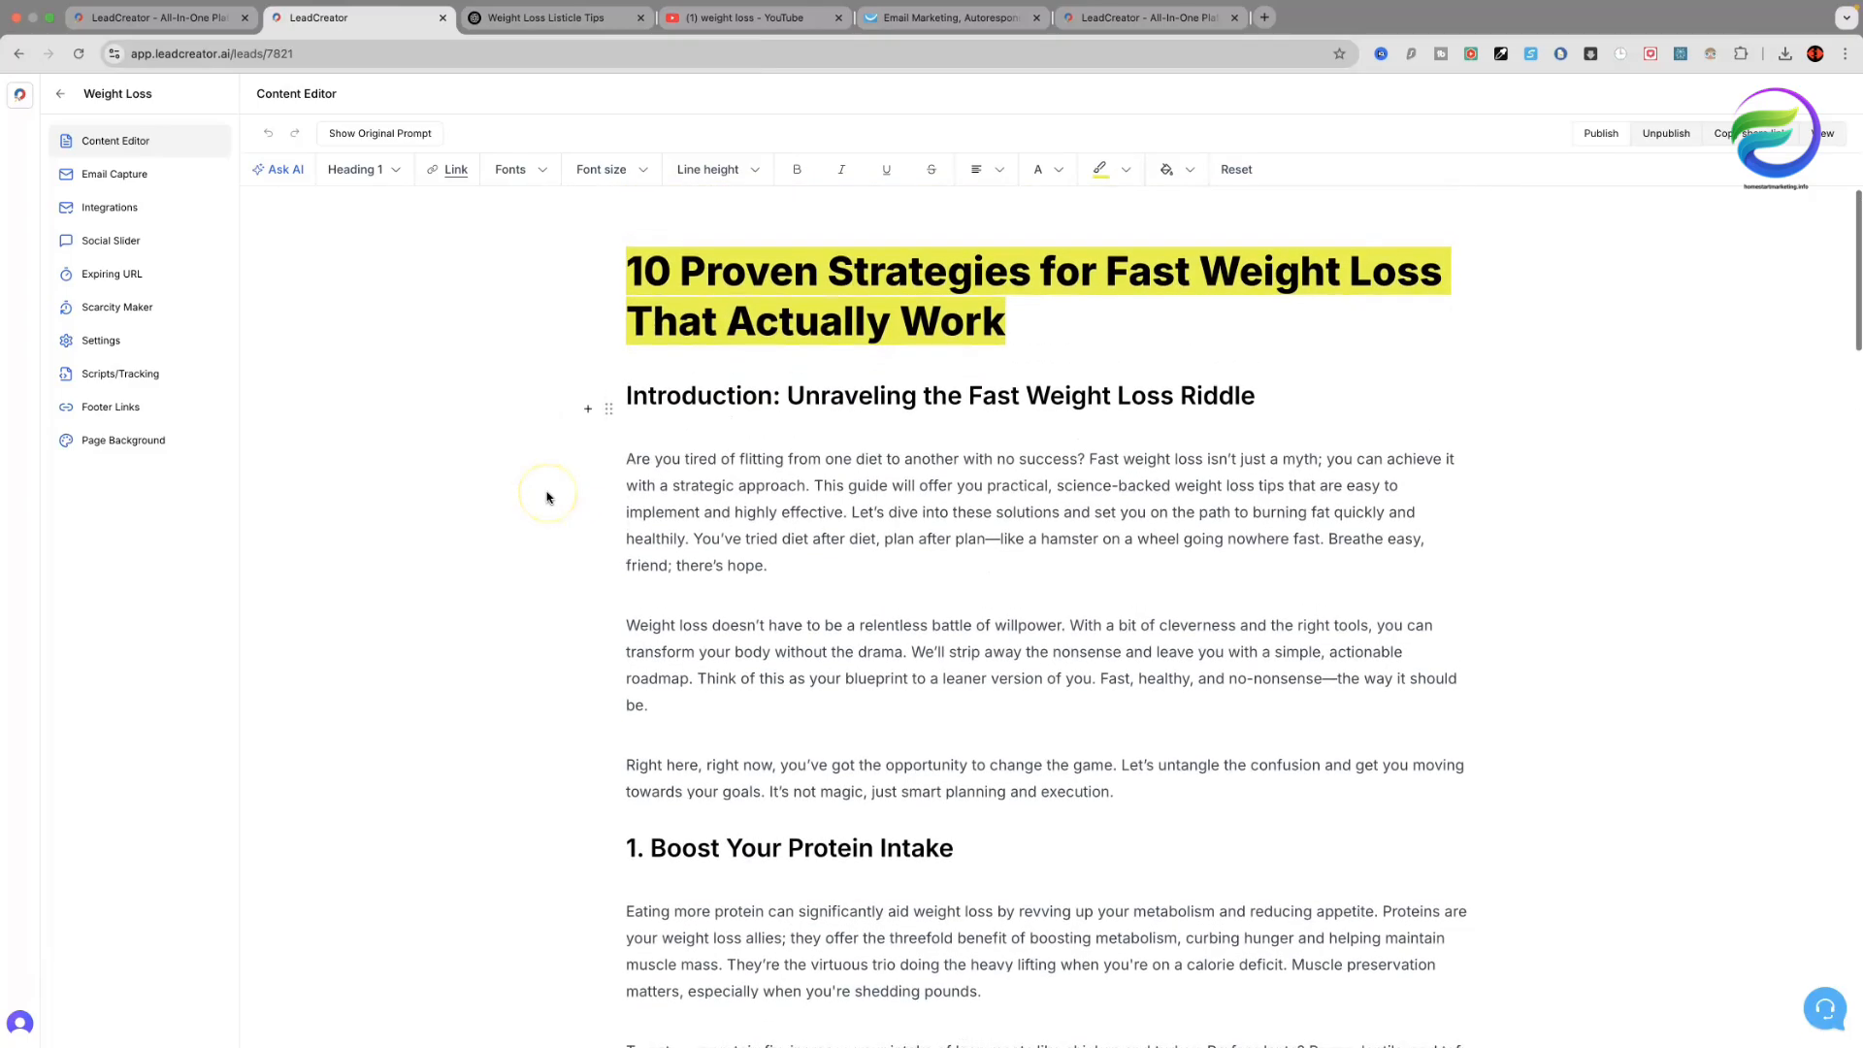
{"action": "scroll", "coordinate": [546, 498], "scroll_direction": "up", "scroll_amount": 2}
{"action": "scroll", "coordinate": [547, 498], "scroll_direction": "down", "scroll_amount": 7}
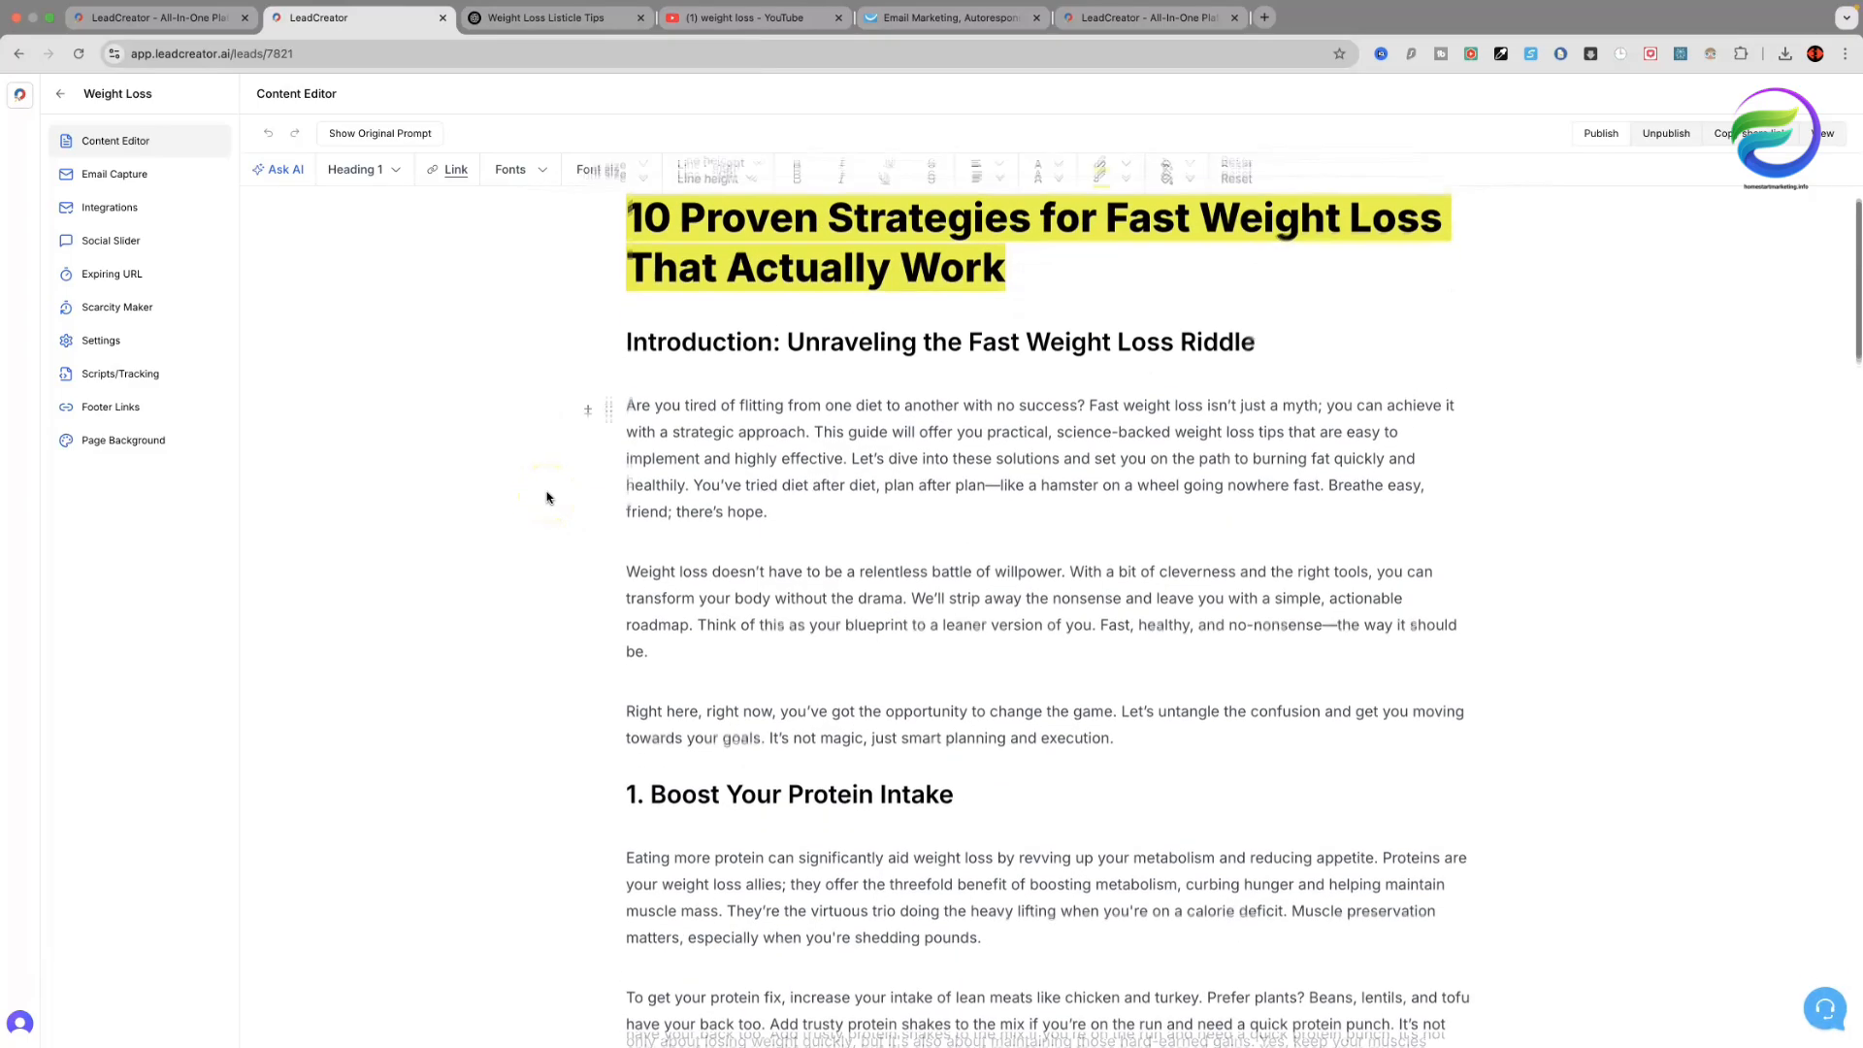
{"action": "scroll", "coordinate": [546, 498], "scroll_direction": "down", "scroll_amount": 13}
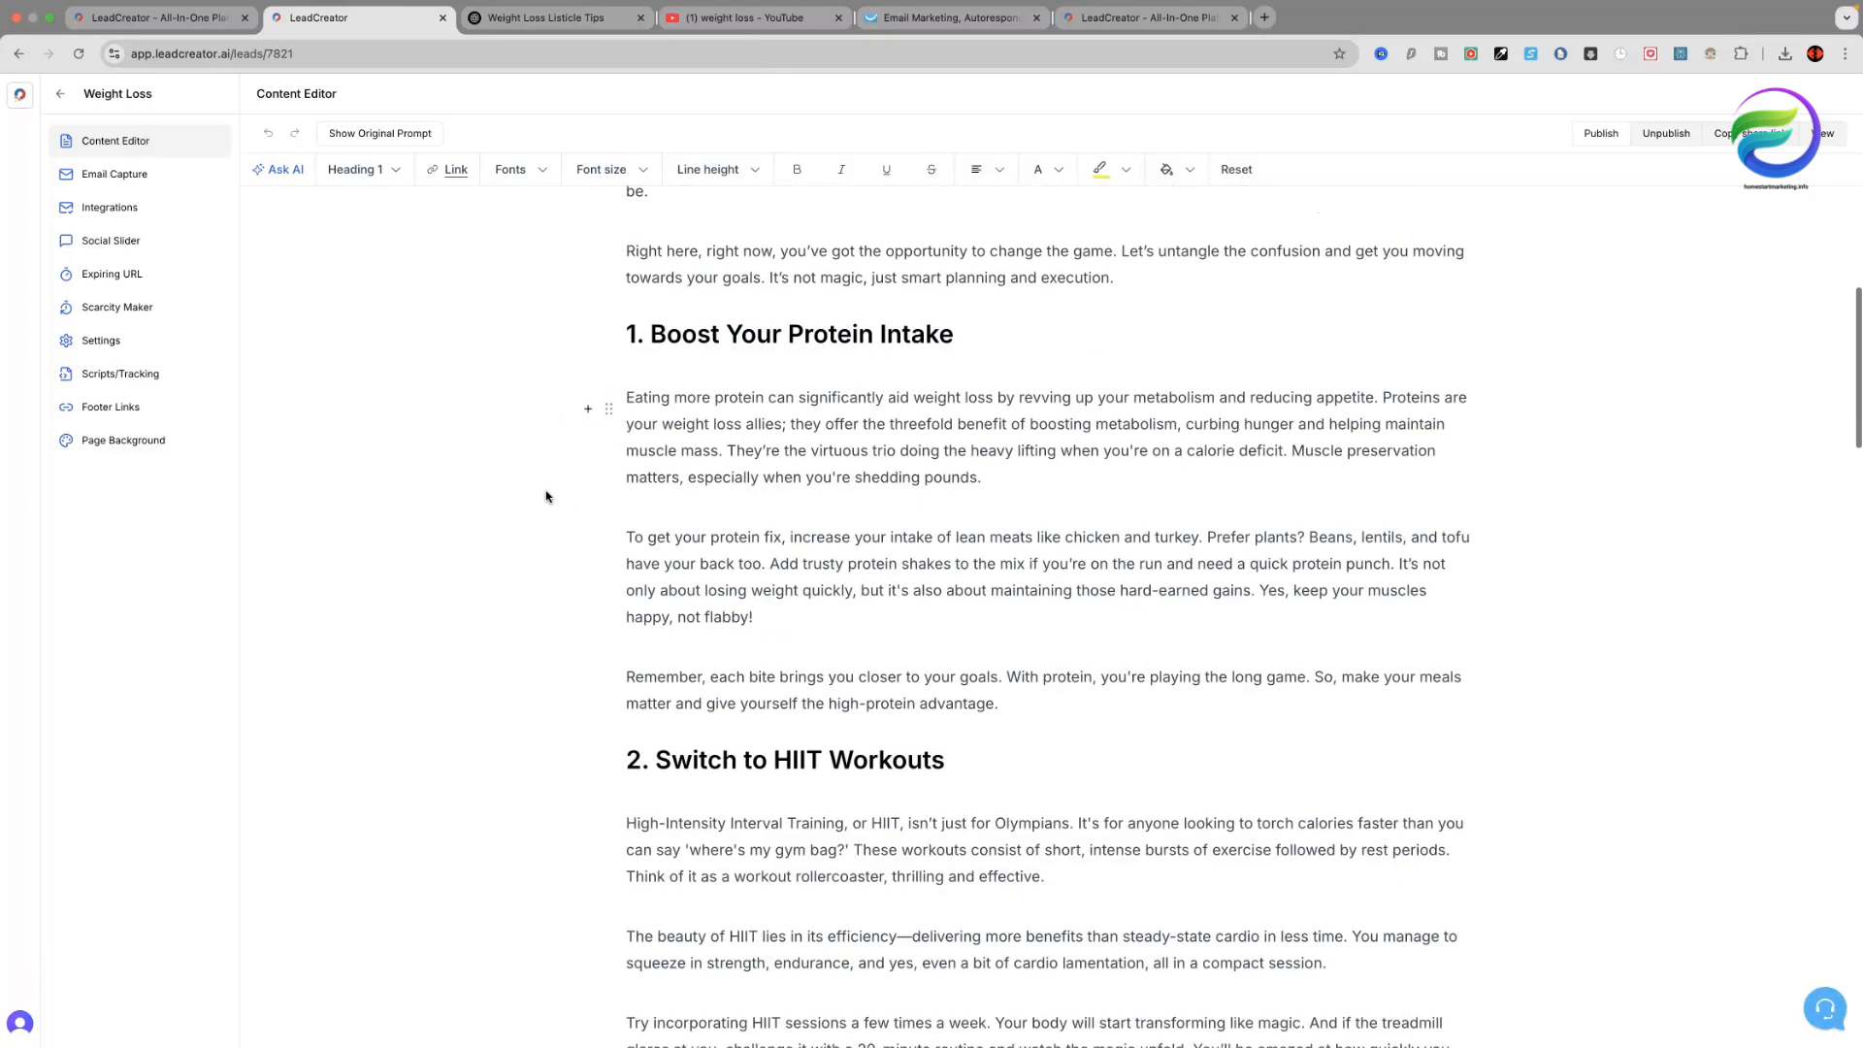
{"action": "scroll", "coordinate": [546, 498], "scroll_direction": "down", "scroll_amount": 14}
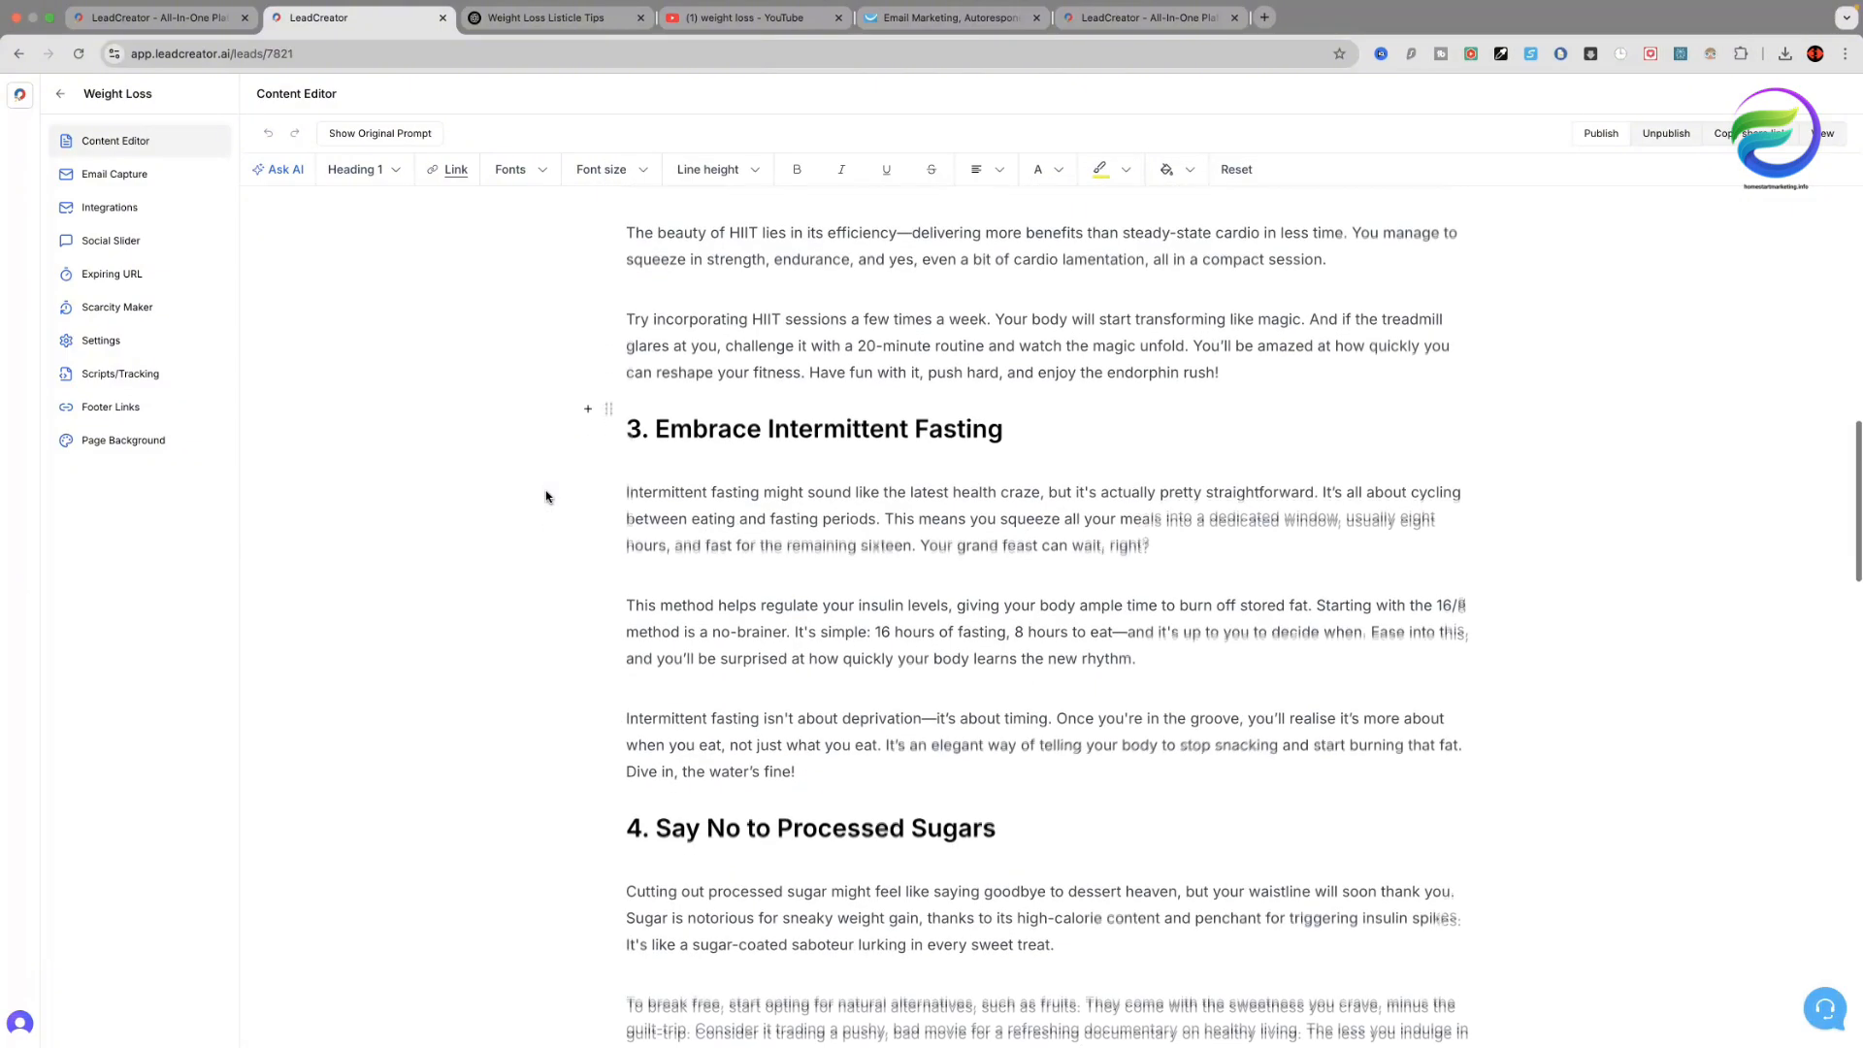
{"action": "scroll", "coordinate": [546, 498], "scroll_direction": "down", "scroll_amount": 2}
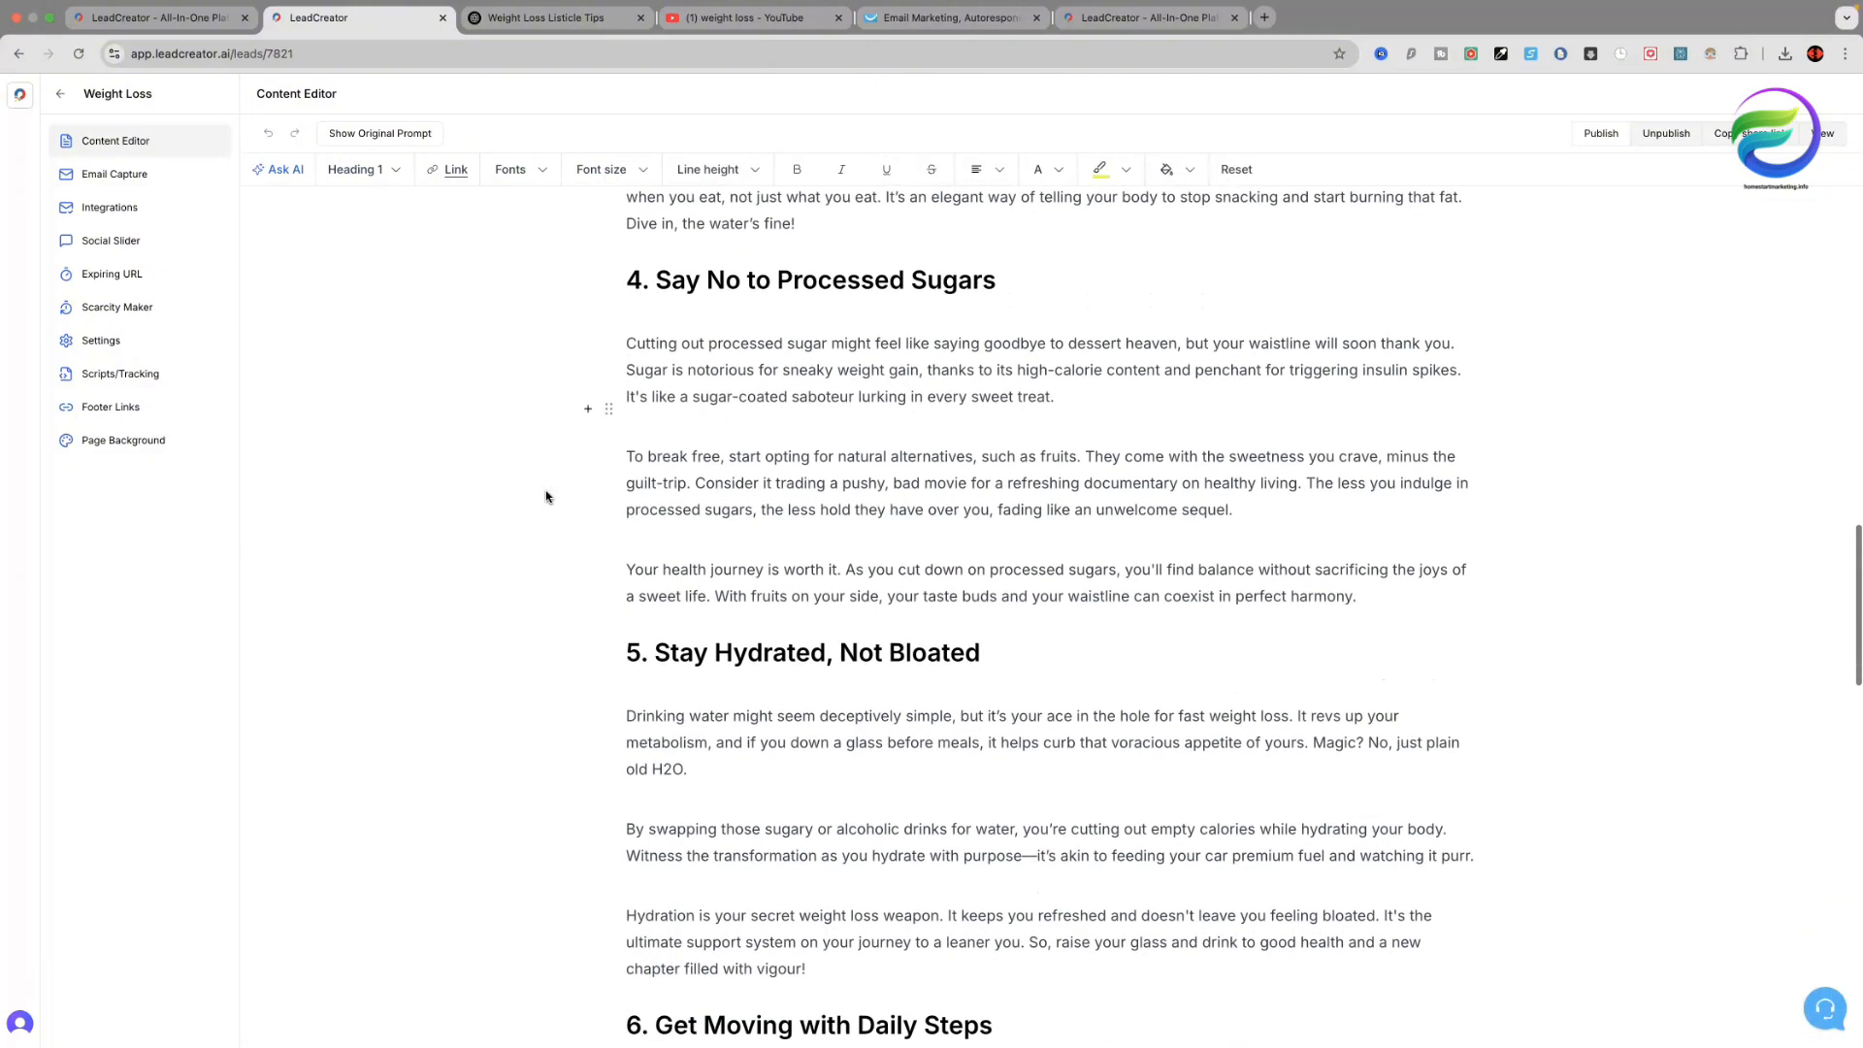
{"action": "left_click", "coordinate": [1020, 278]}
{"action": "key", "text": "Return"}
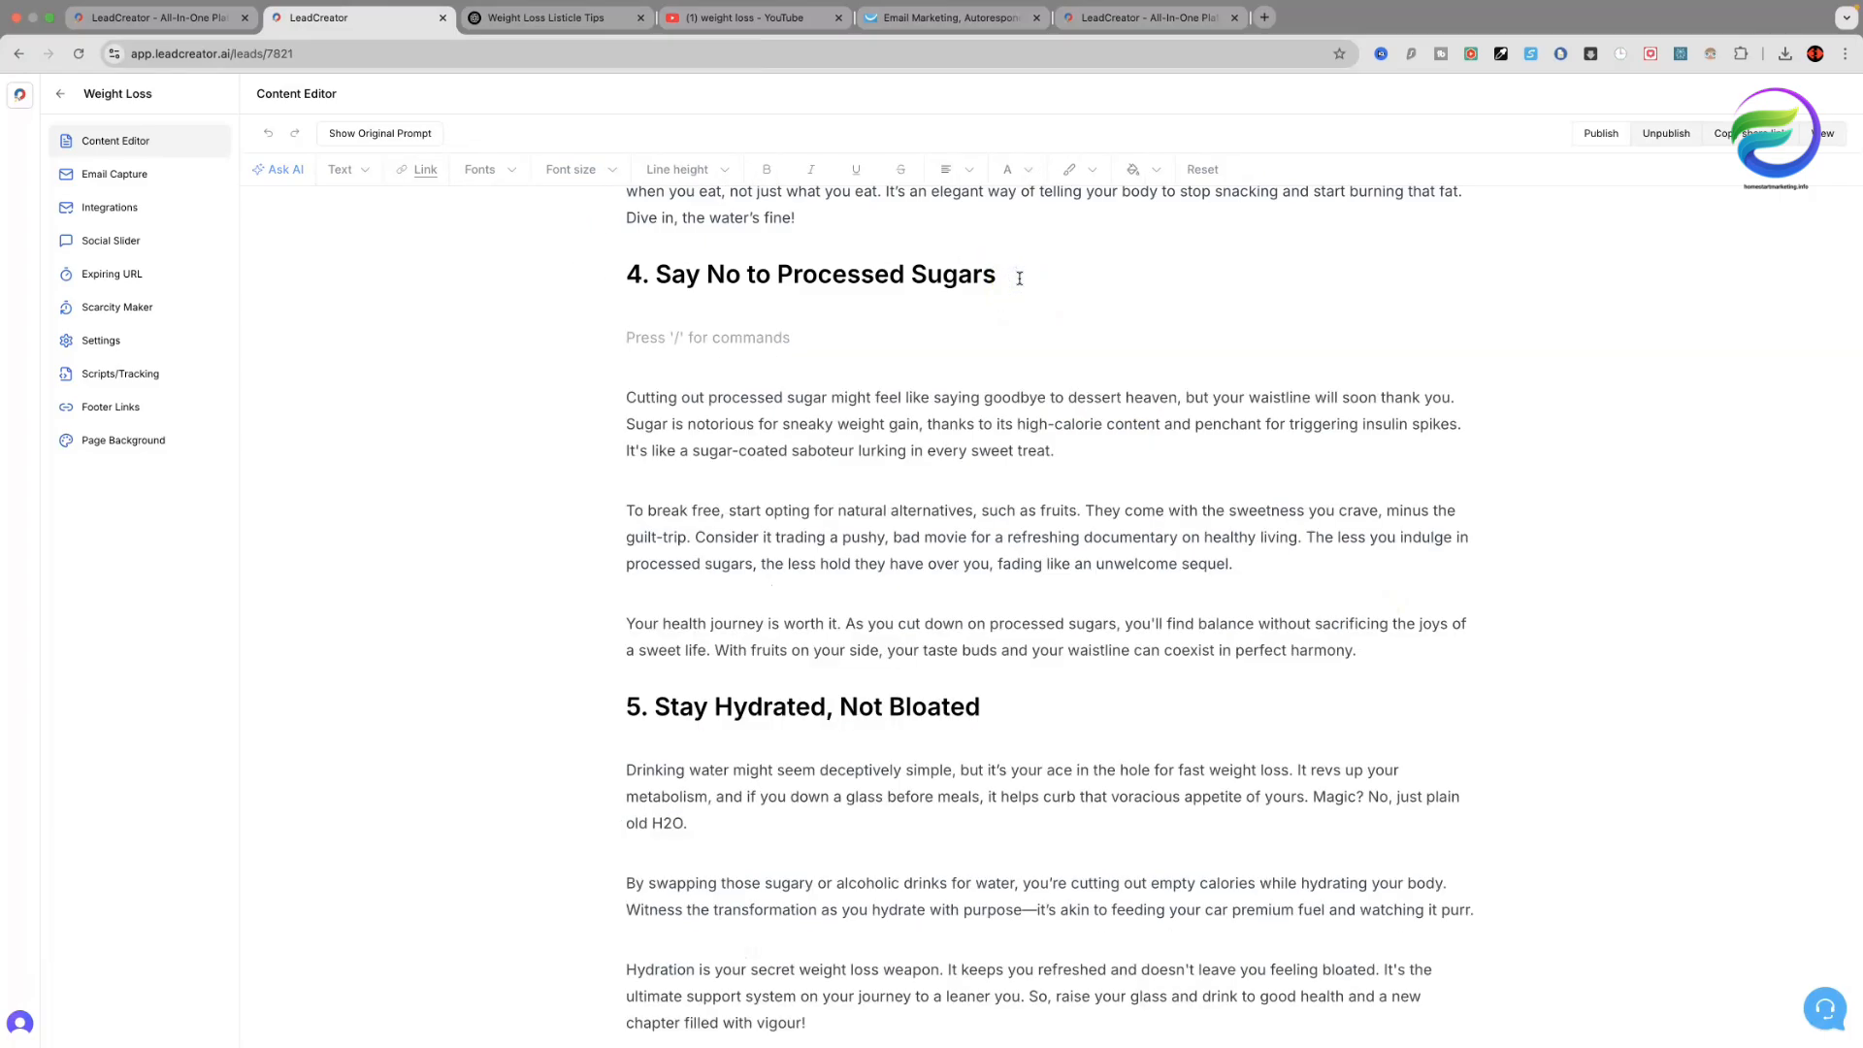
{"action": "type", "text": "/"}
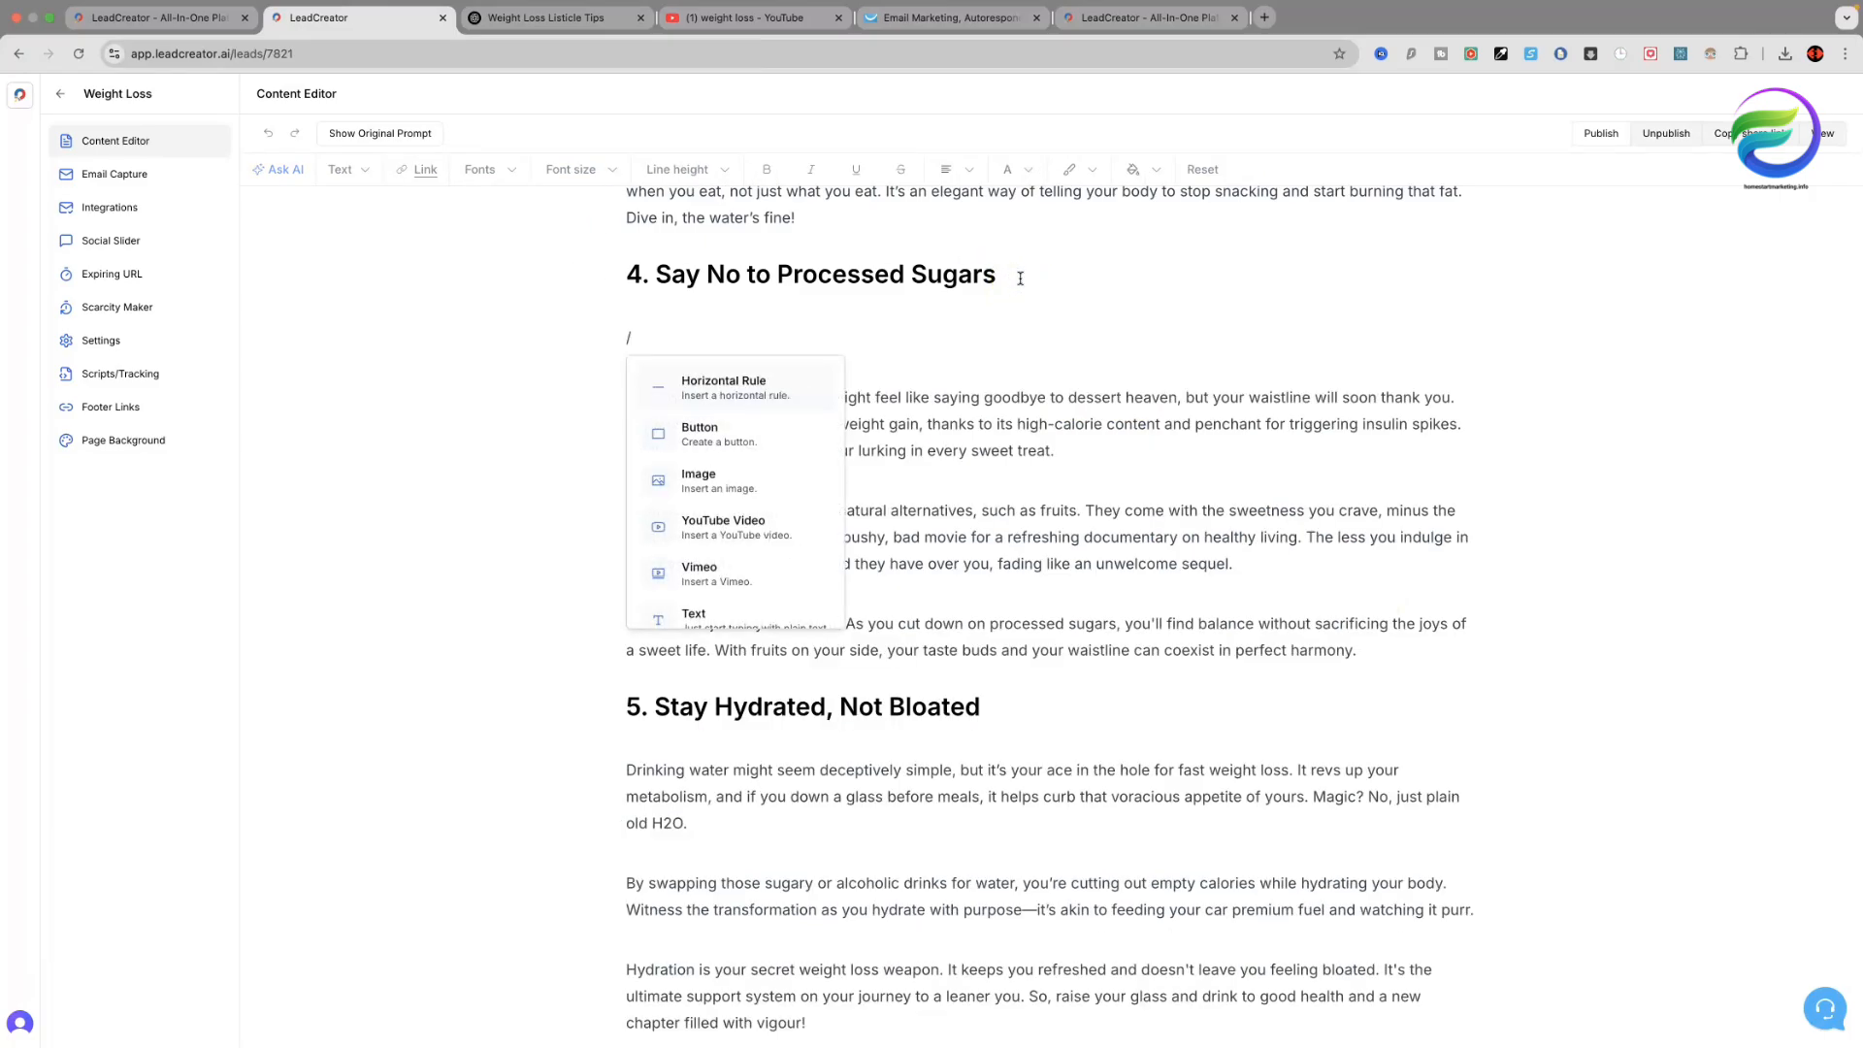
{"action": "scroll", "coordinate": [726, 476], "scroll_direction": "down", "scroll_amount": 1}
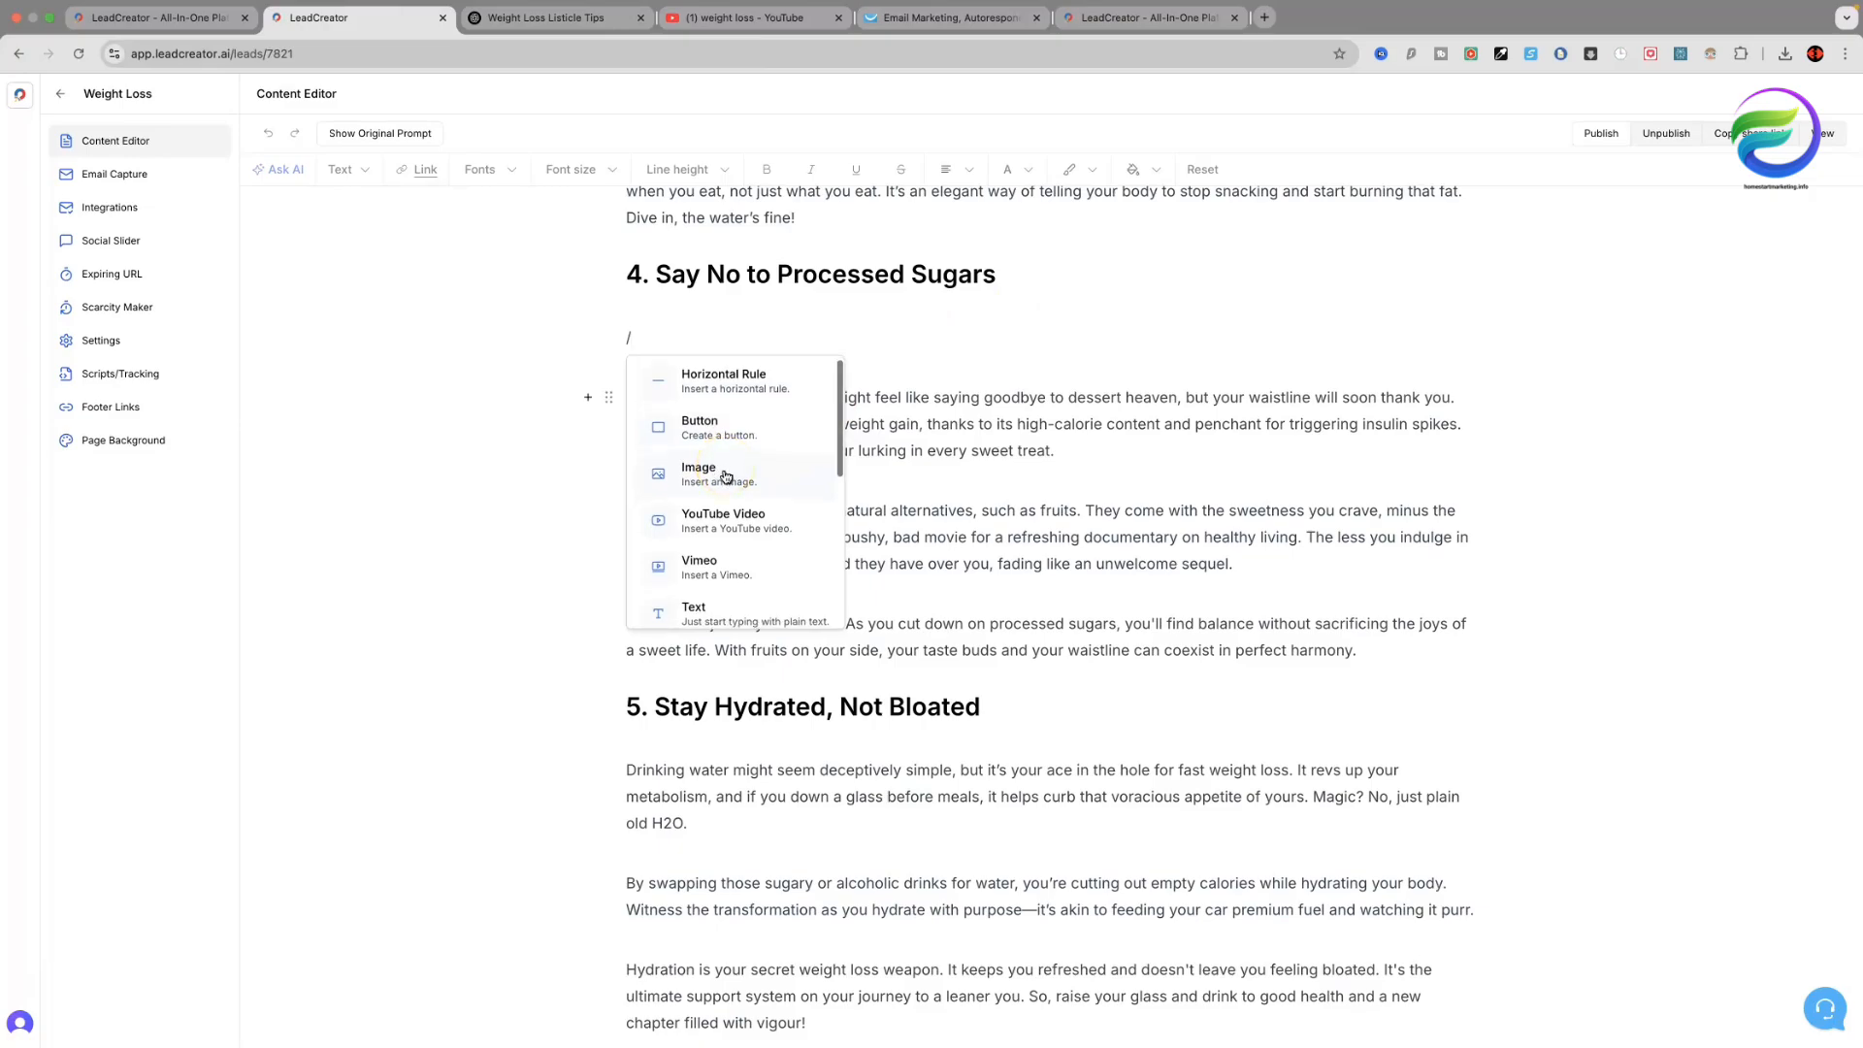
{"action": "left_click", "coordinate": [708, 473]}
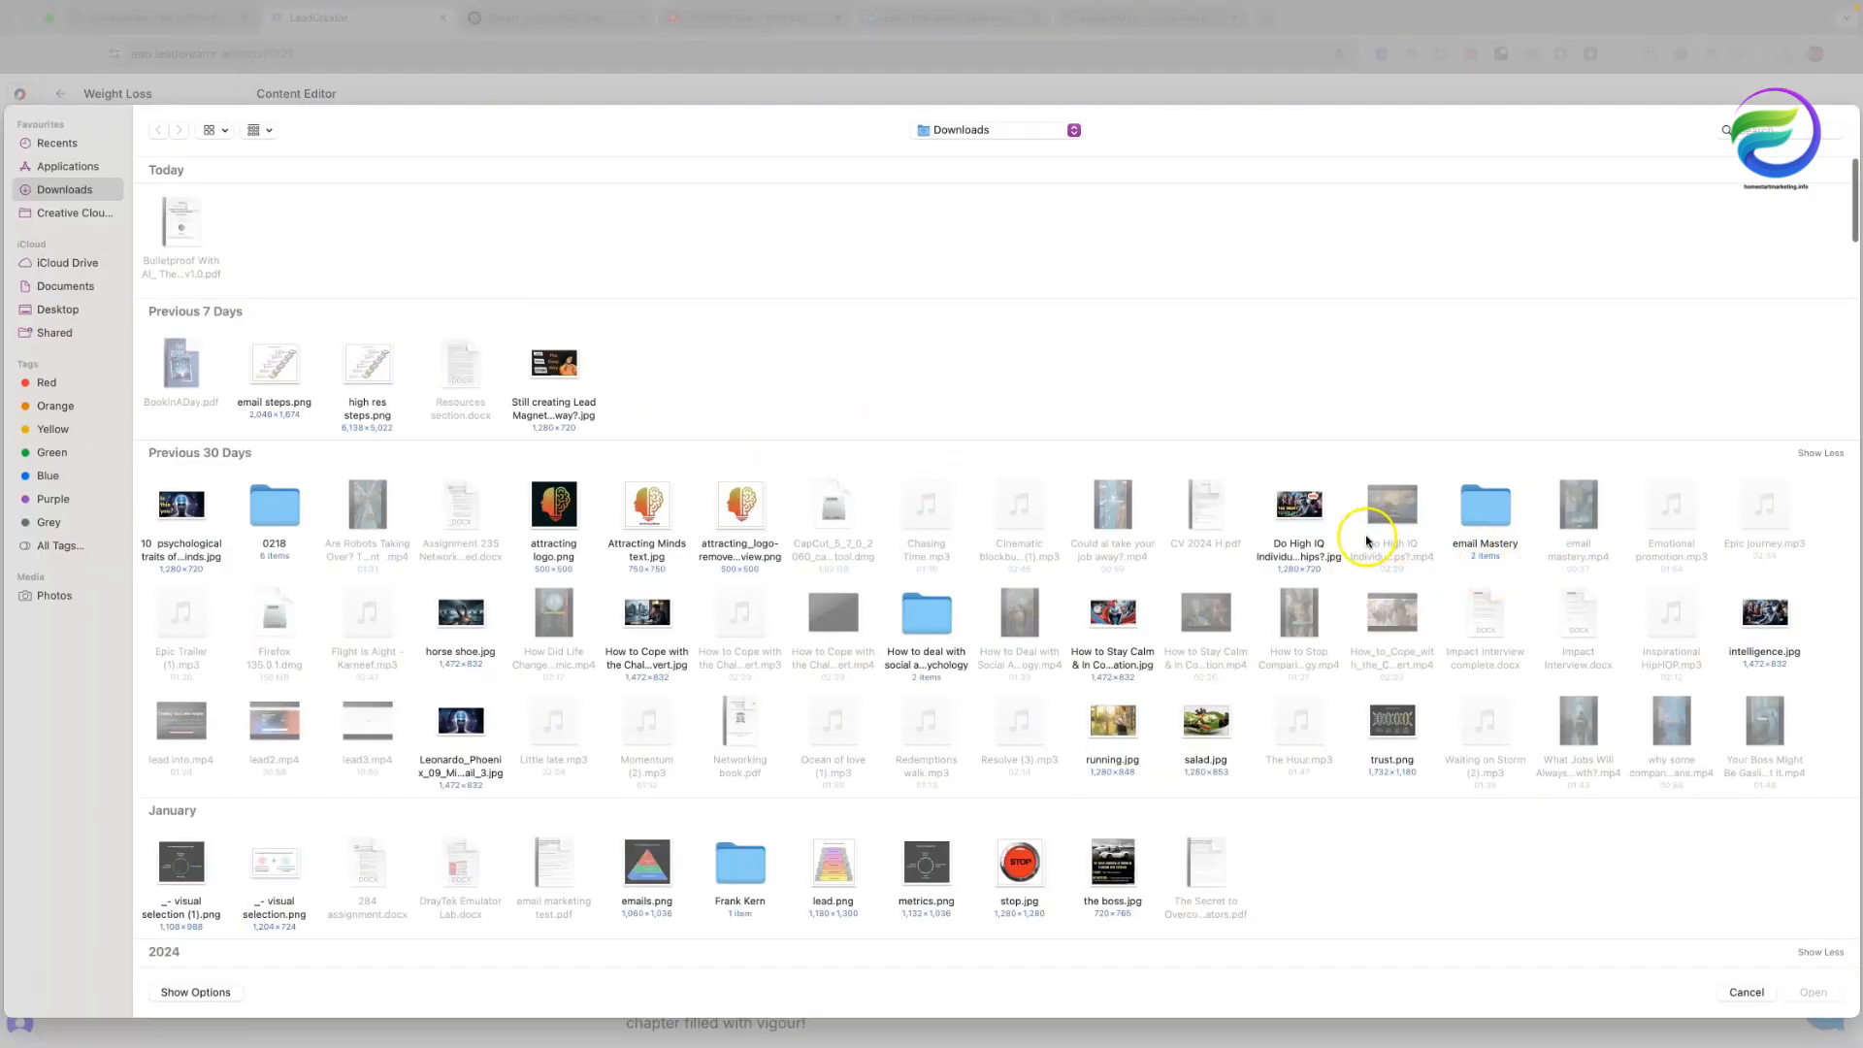
{"action": "left_click", "coordinate": [1210, 719]}
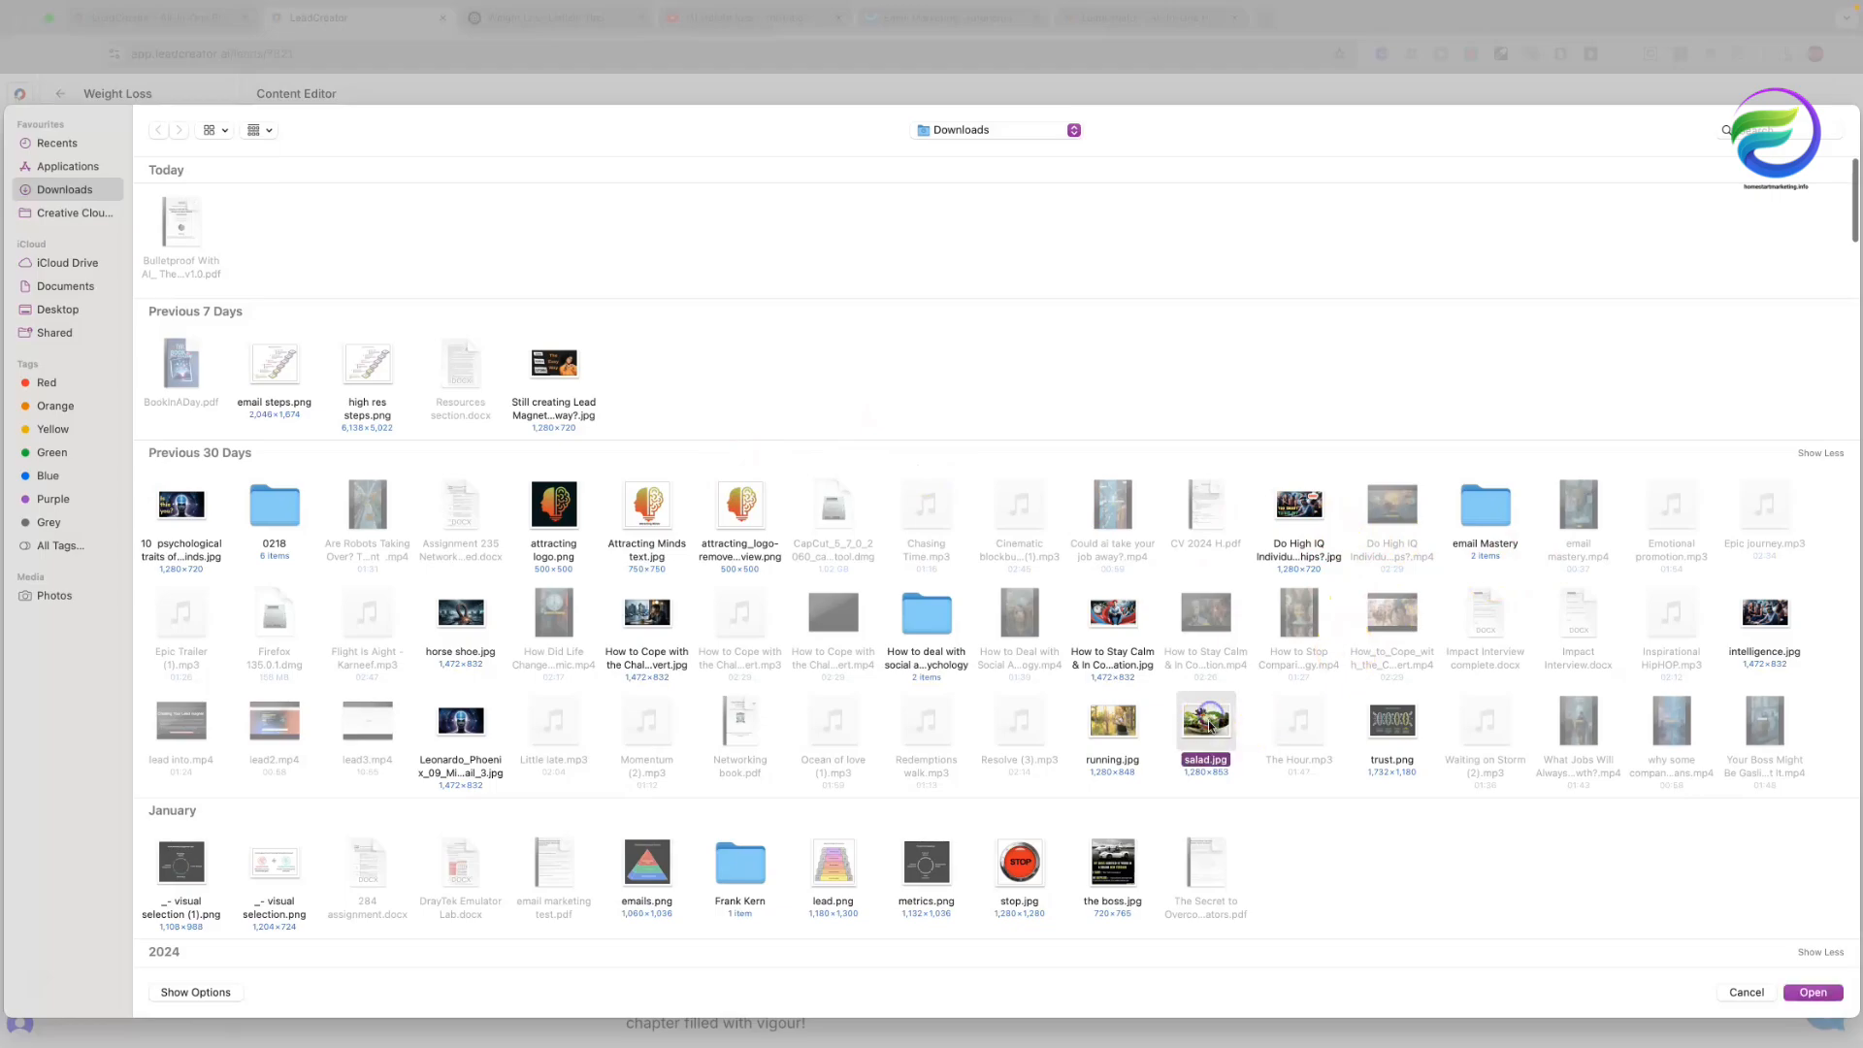
{"action": "left_click", "coordinate": [1807, 990]}
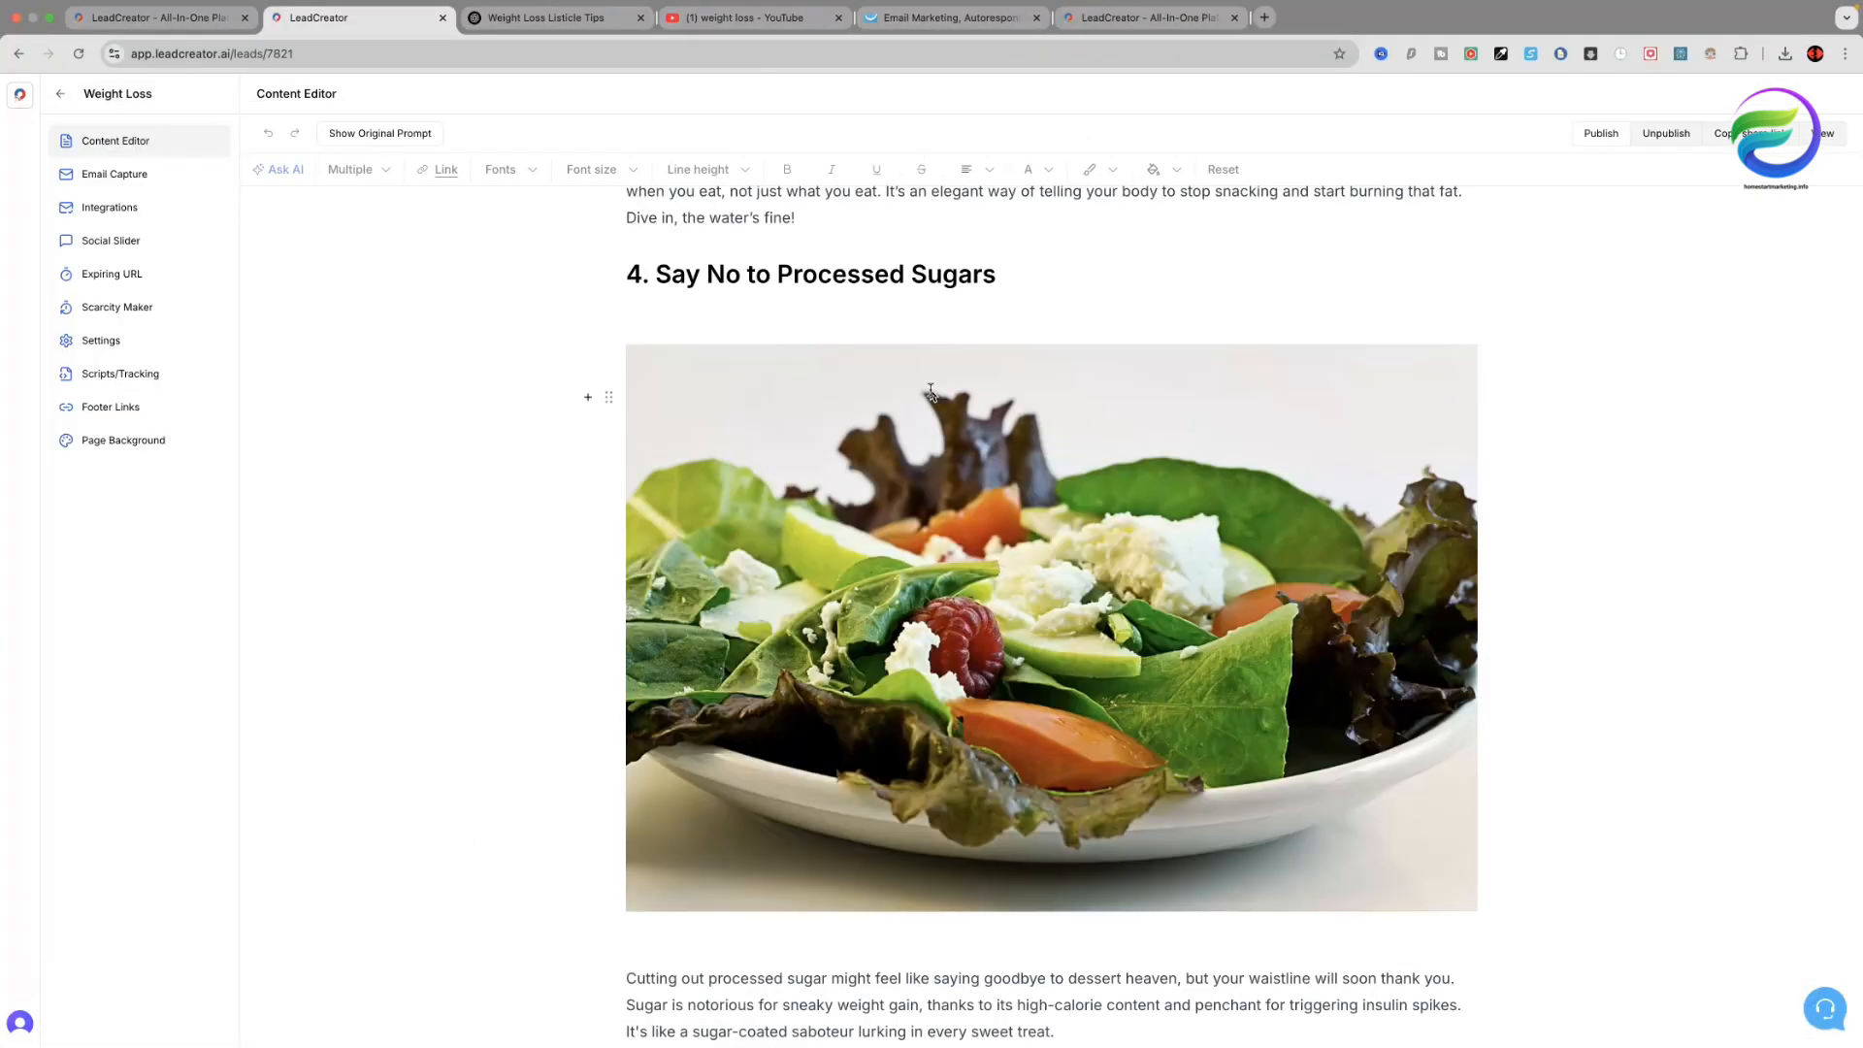
Shrink the salad image to about four-fifths of the text column's width, keeping it centred.
{"action": "scroll", "coordinate": [762, 454], "scroll_direction": "down", "scroll_amount": 1}
{"action": "left_click", "coordinate": [760, 447]}
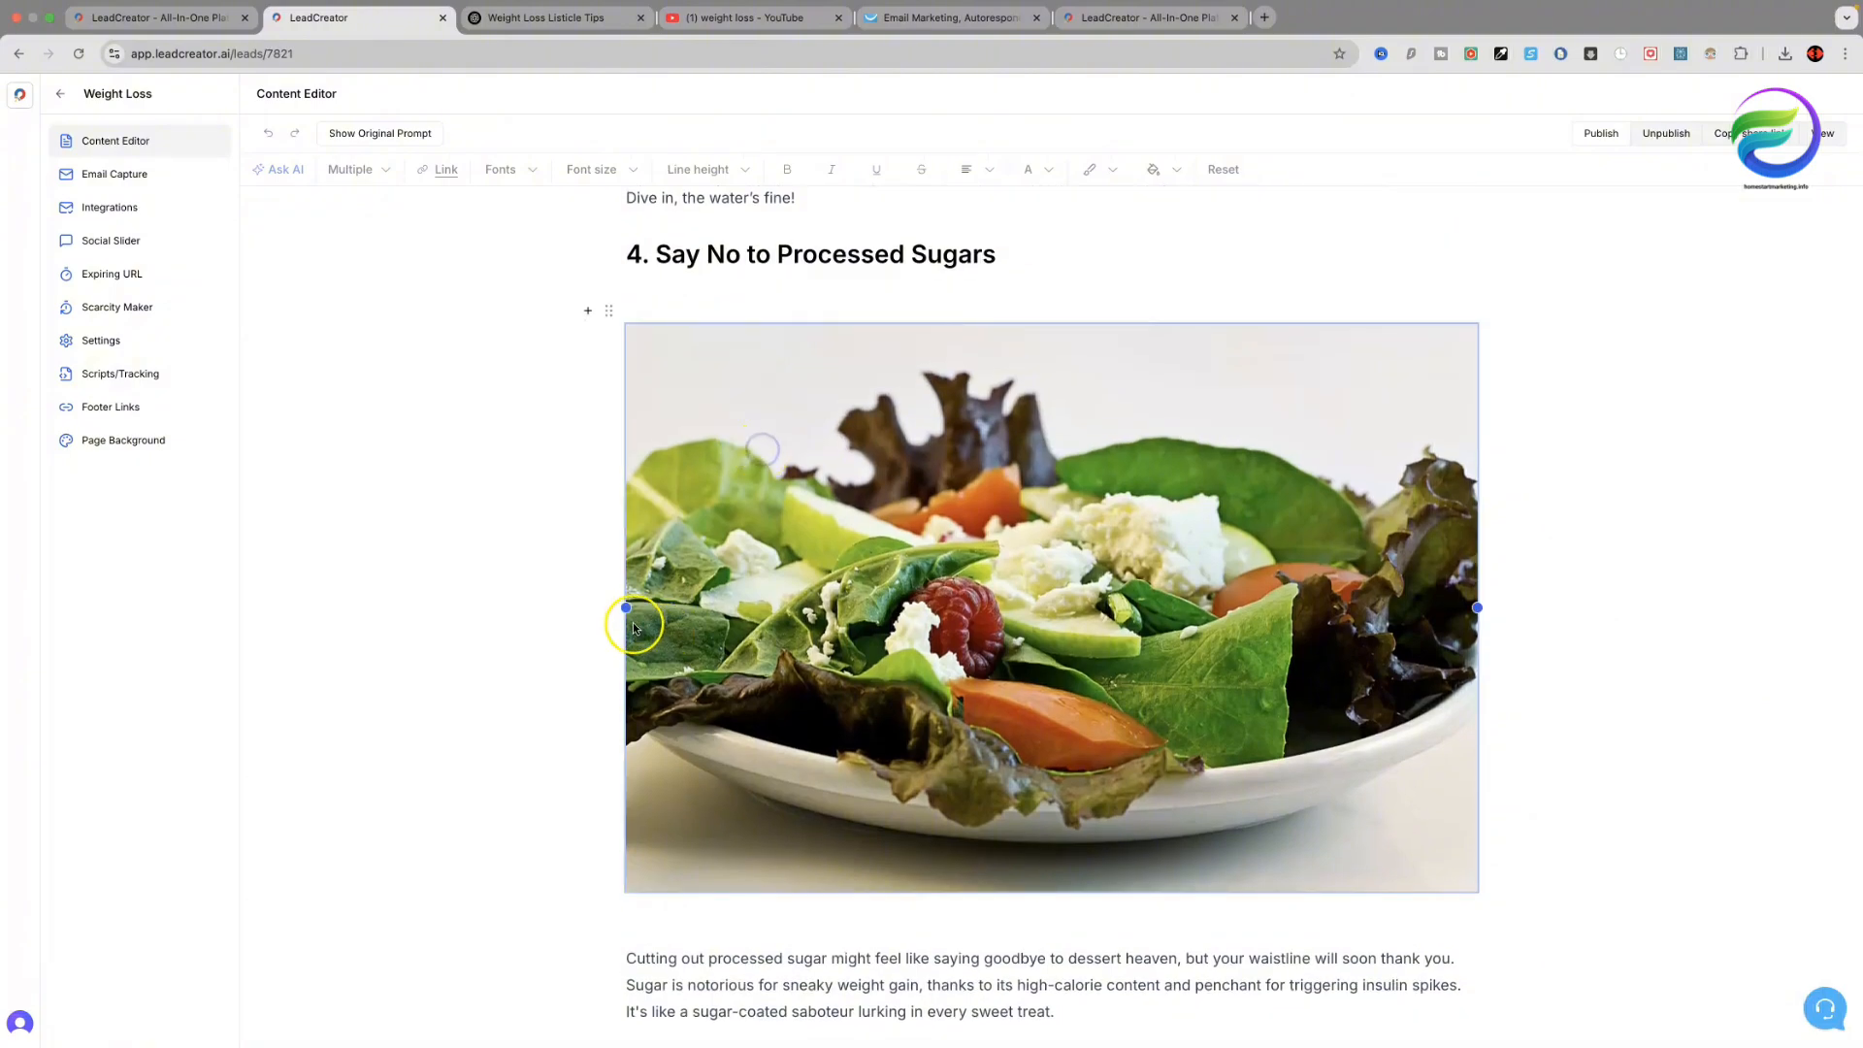
{"action": "left_click", "coordinate": [790, 572]}
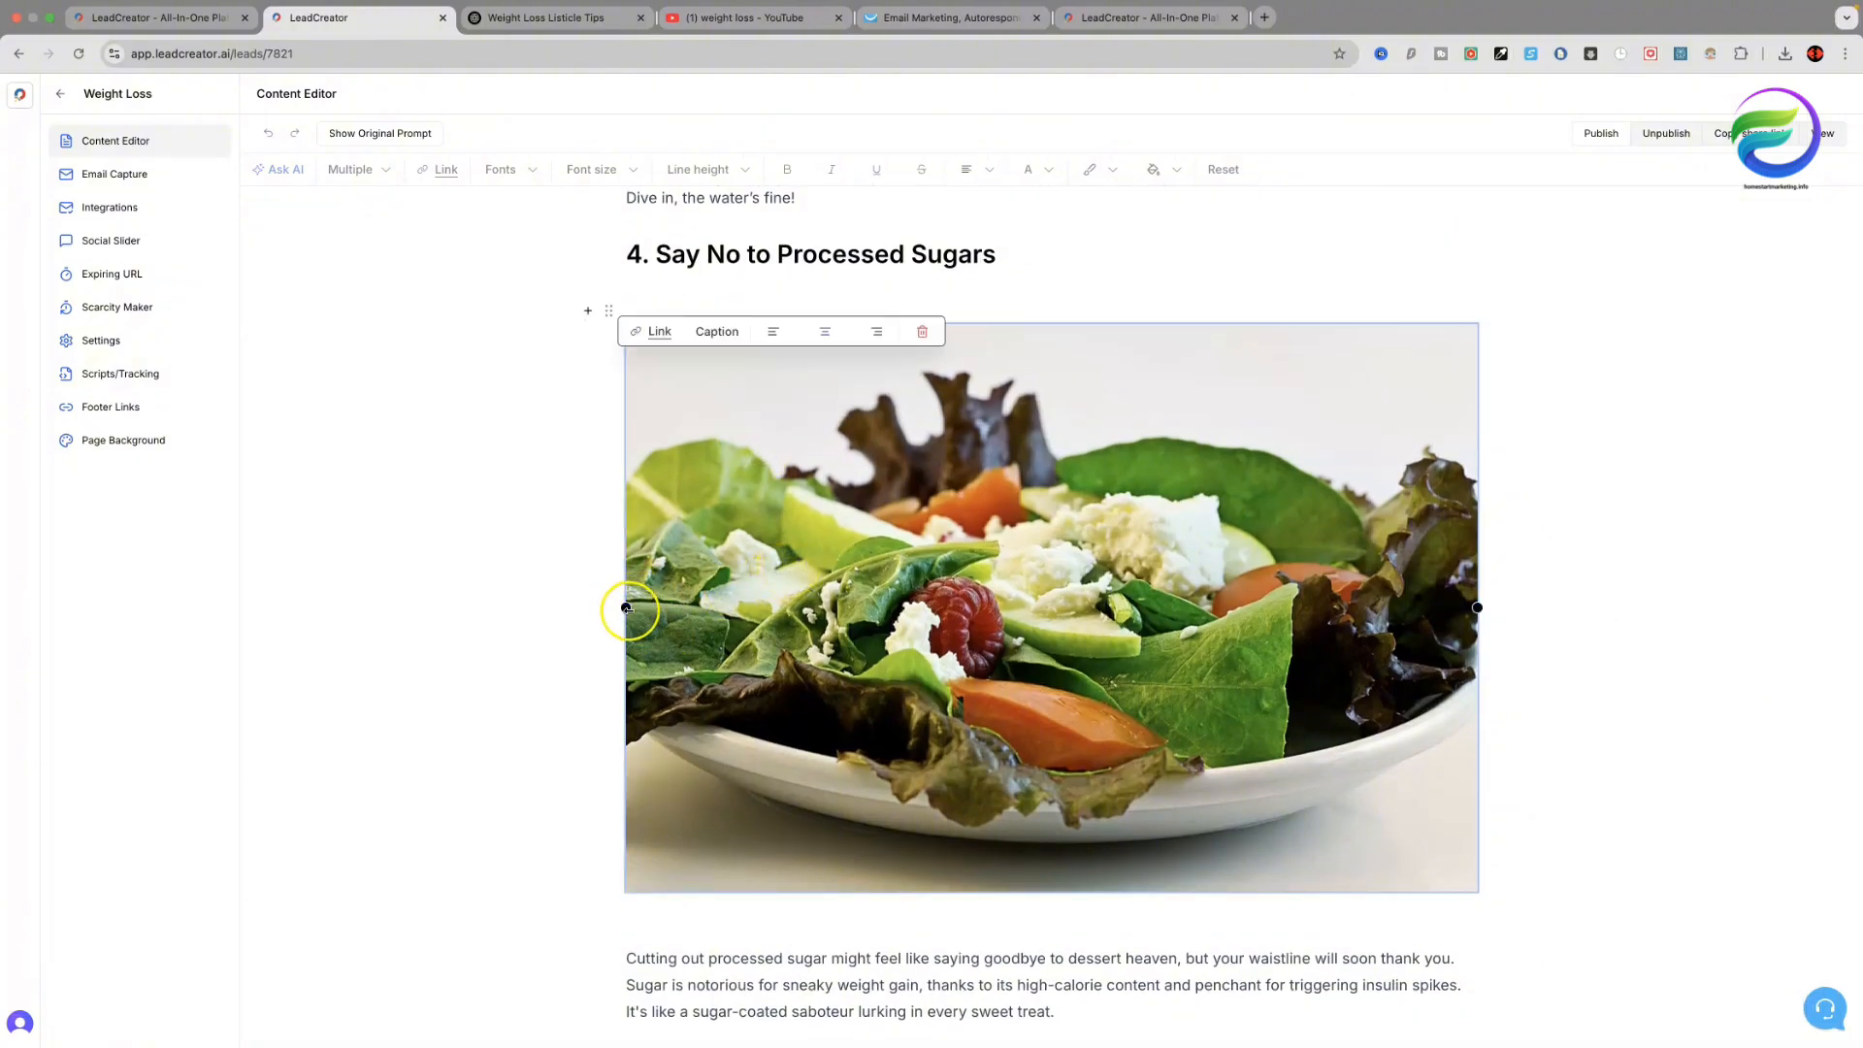
{"action": "left_click_drag", "start_coordinate": [629, 610], "coordinate": [712, 607]}
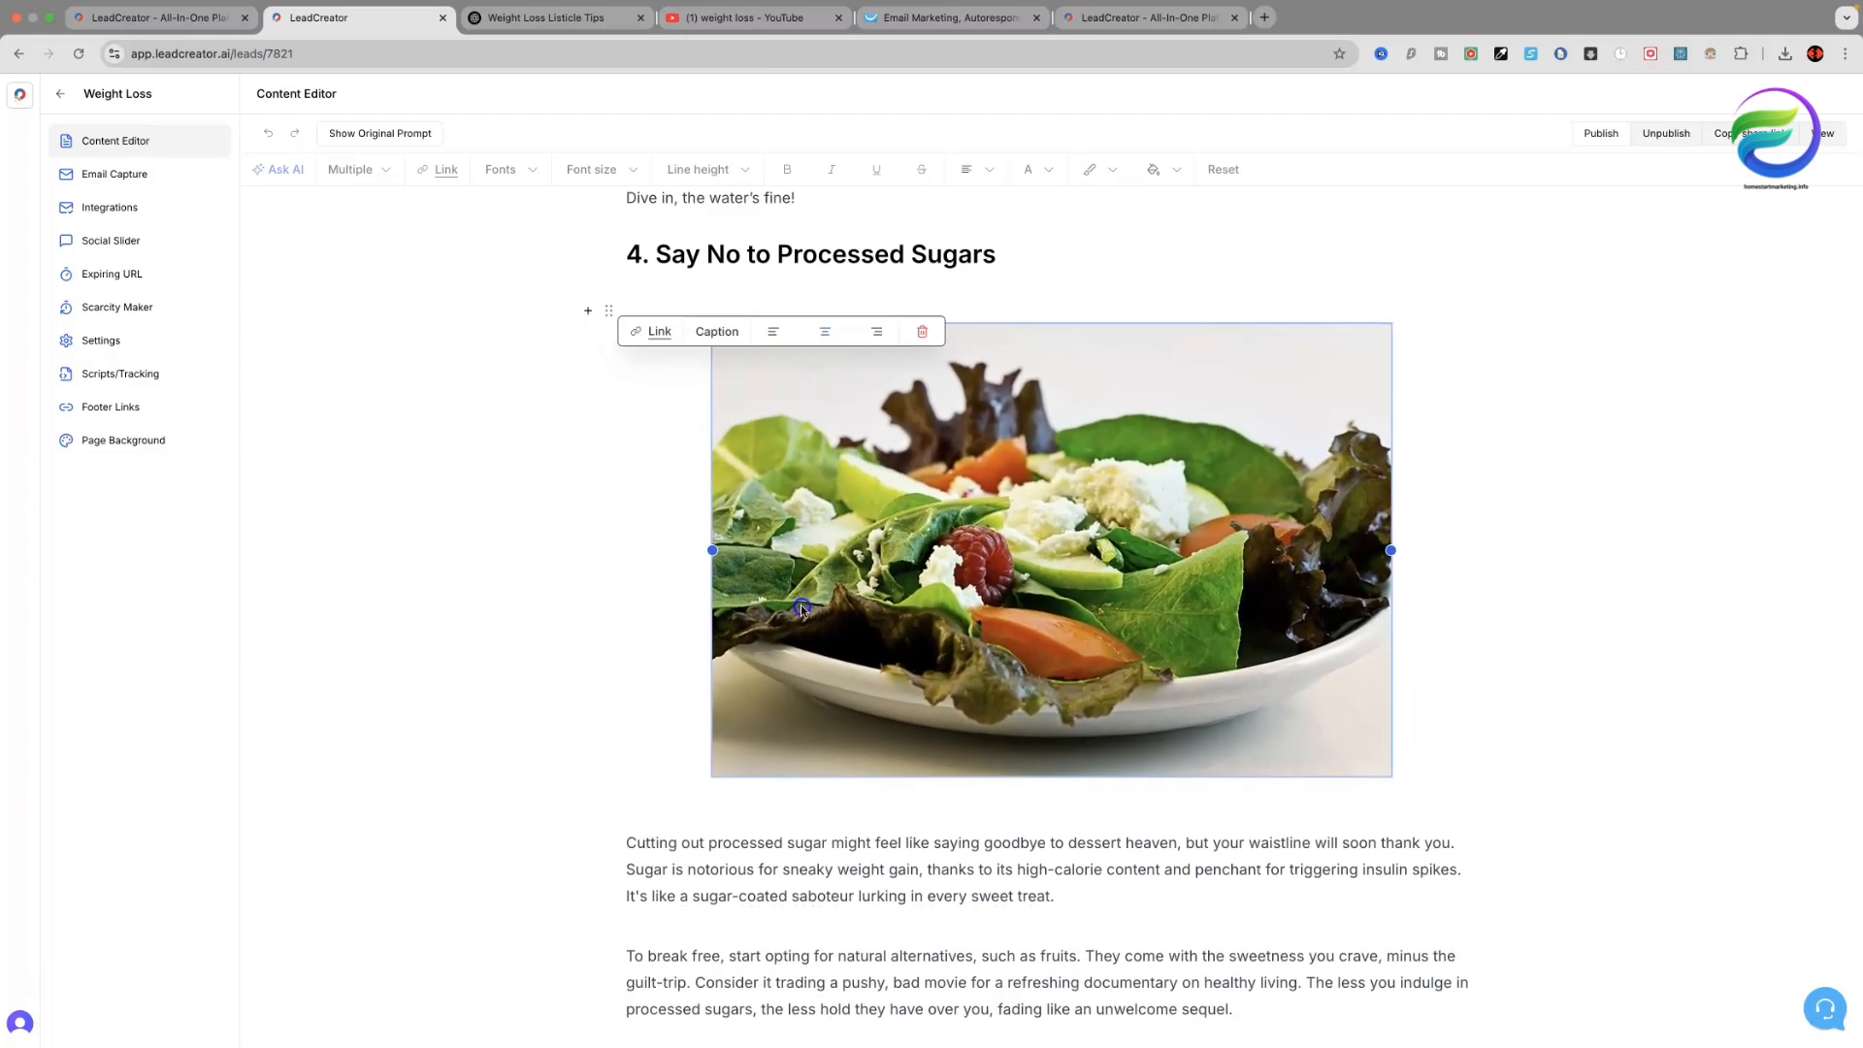
{"action": "left_click", "coordinate": [539, 604]}
Add two empty lines beneath the article title and start inserting a YouTube video on the second one.
{"action": "scroll", "coordinate": [553, 607], "scroll_direction": "up", "scroll_amount": 20}
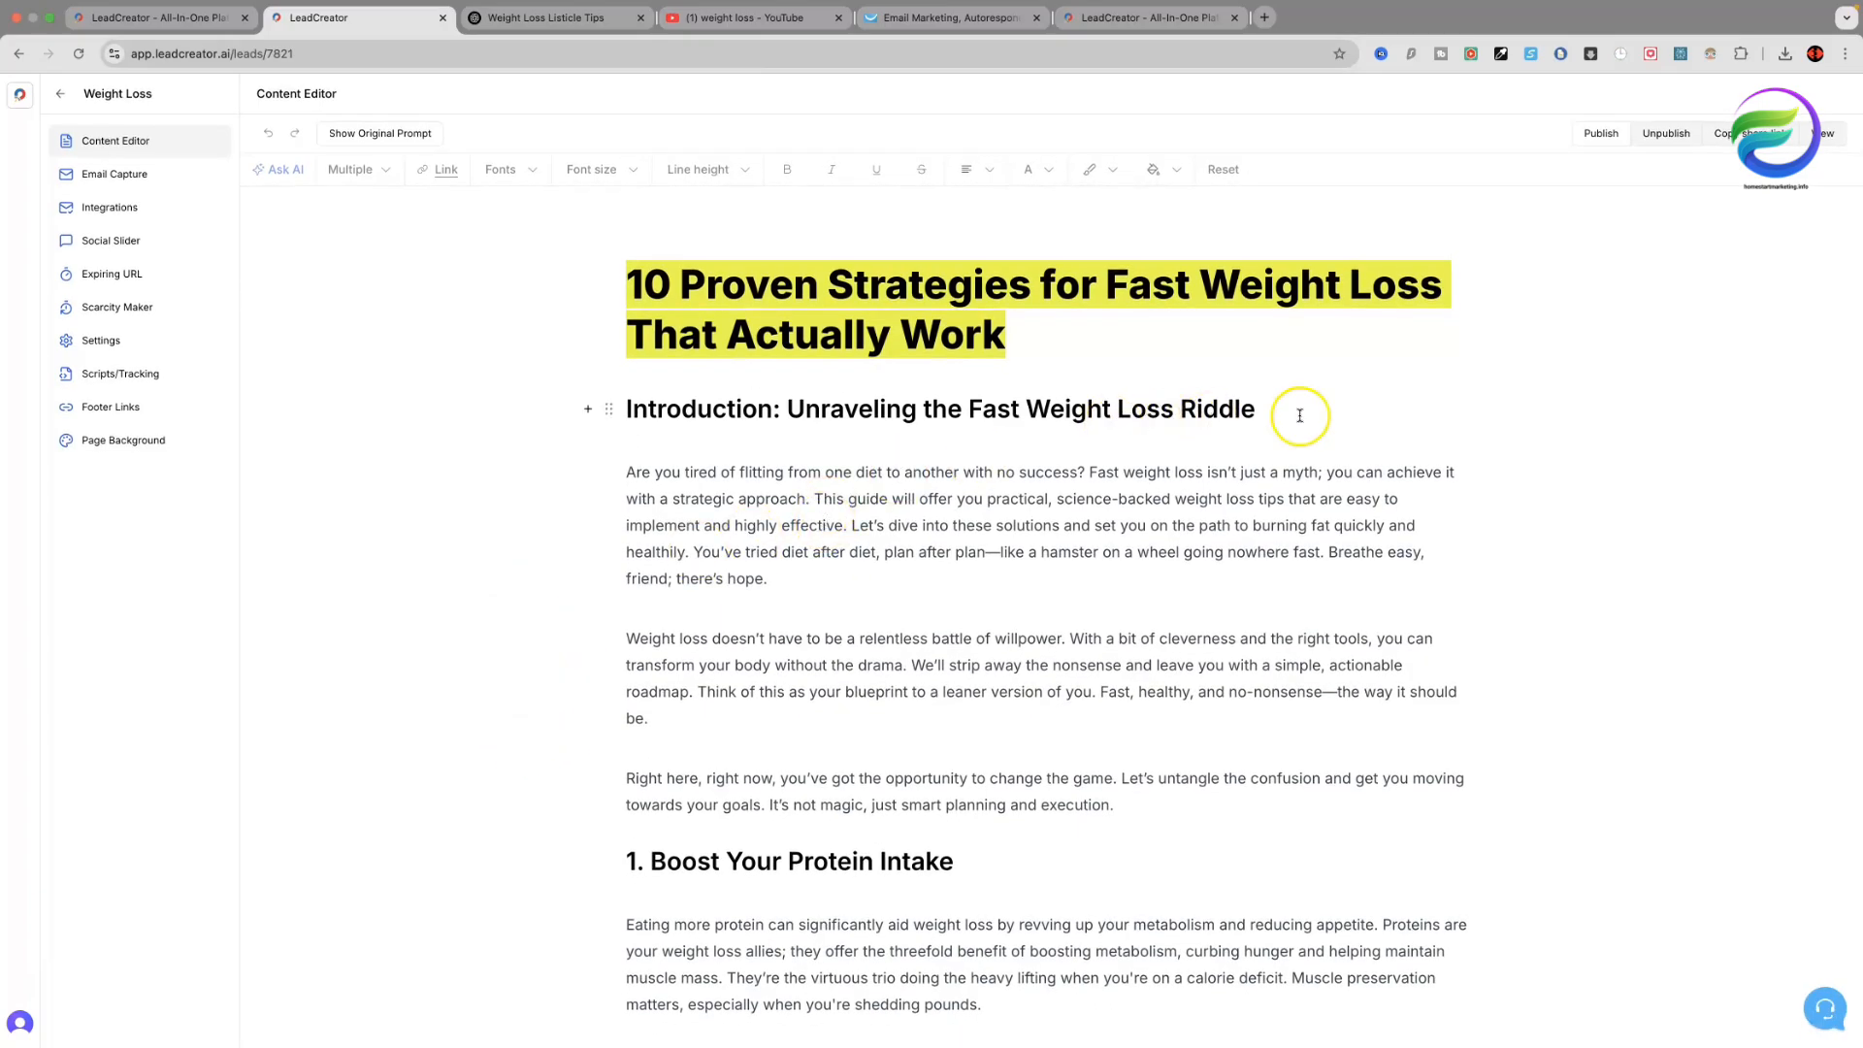
{"action": "left_click", "coordinate": [1029, 351]}
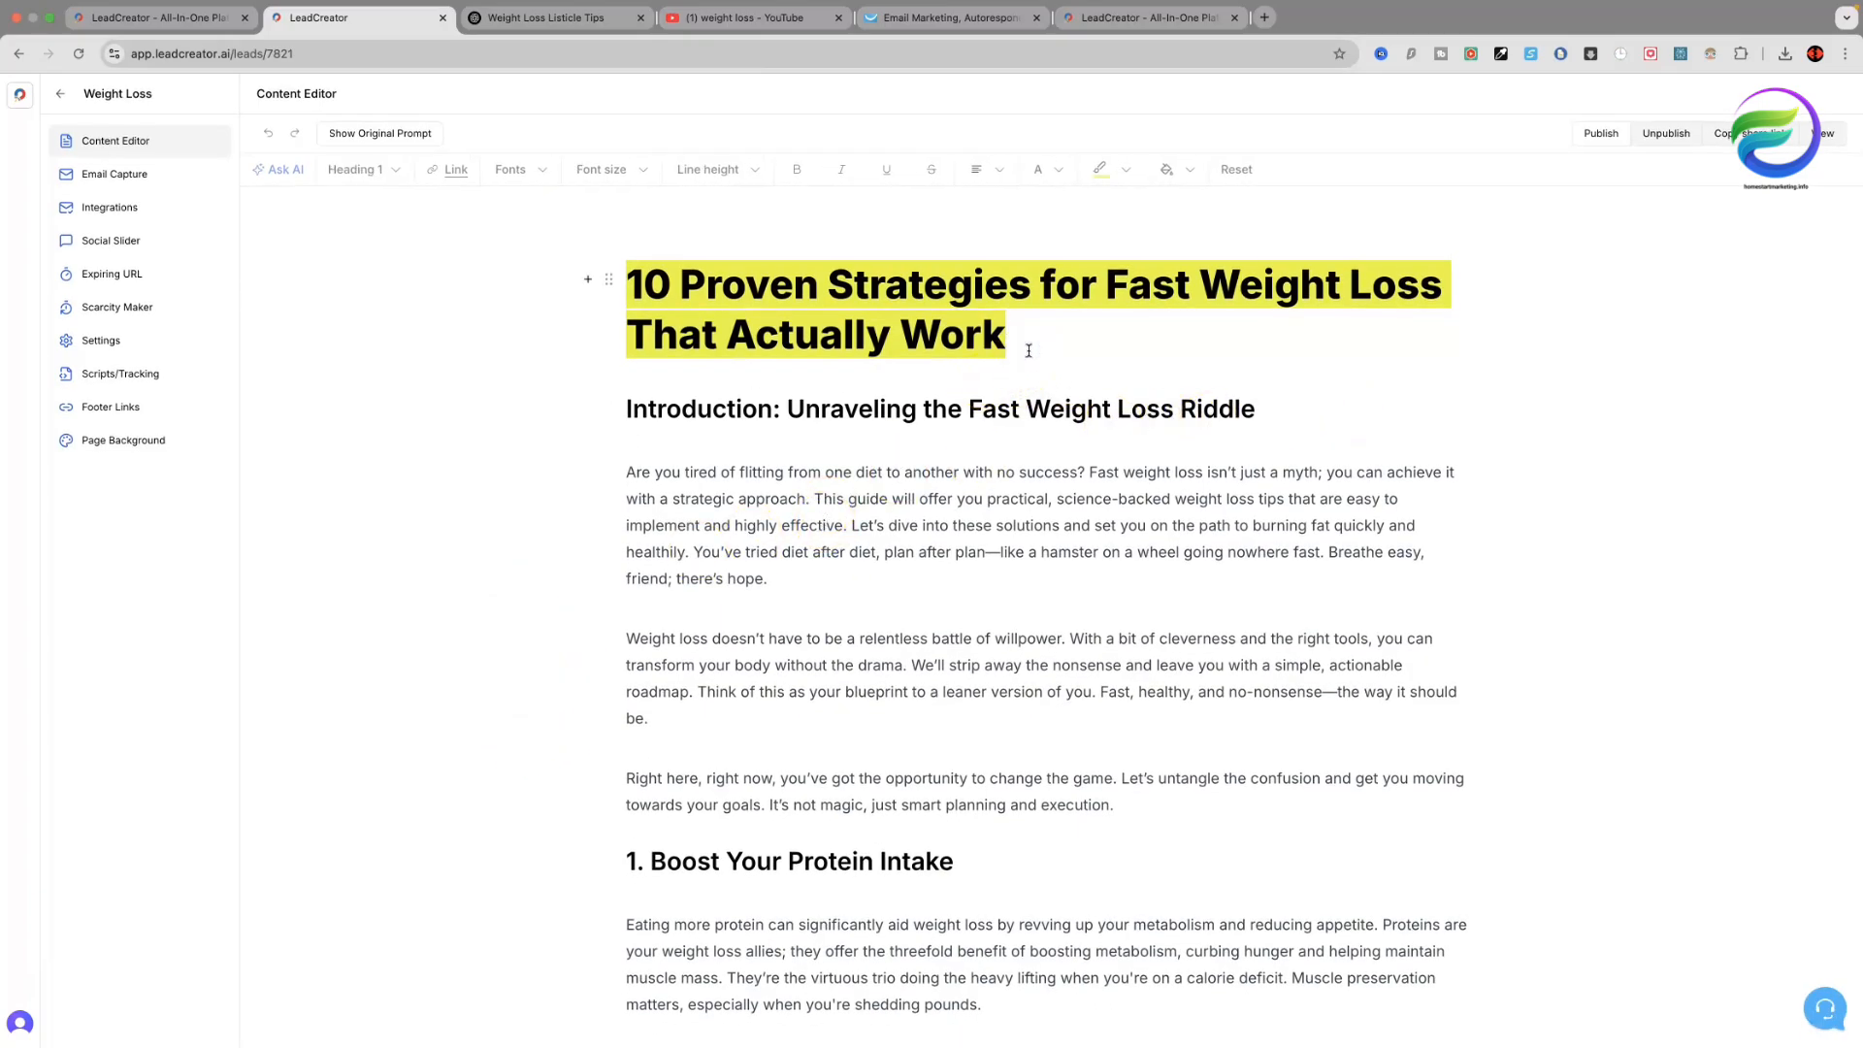
{"action": "key", "text": "Return"}
{"action": "key", "text": "Return"}
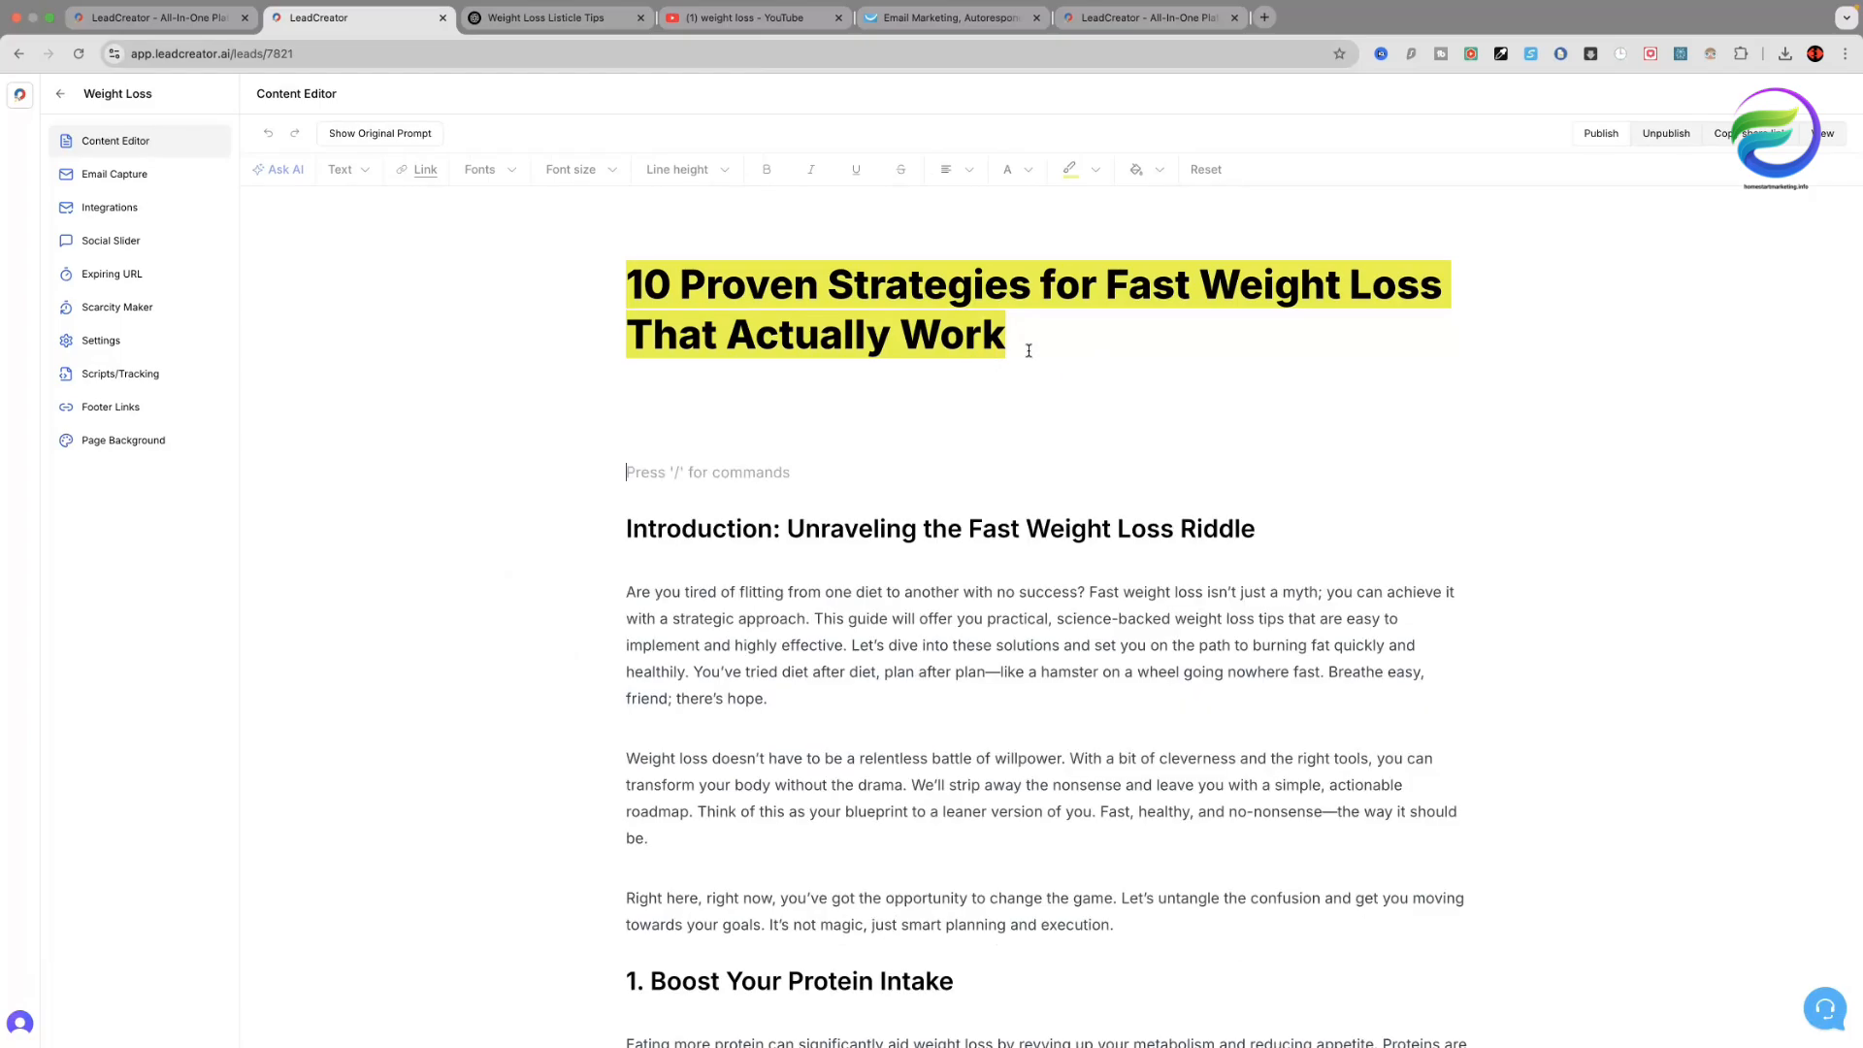
{"action": "type", "text": "/"}
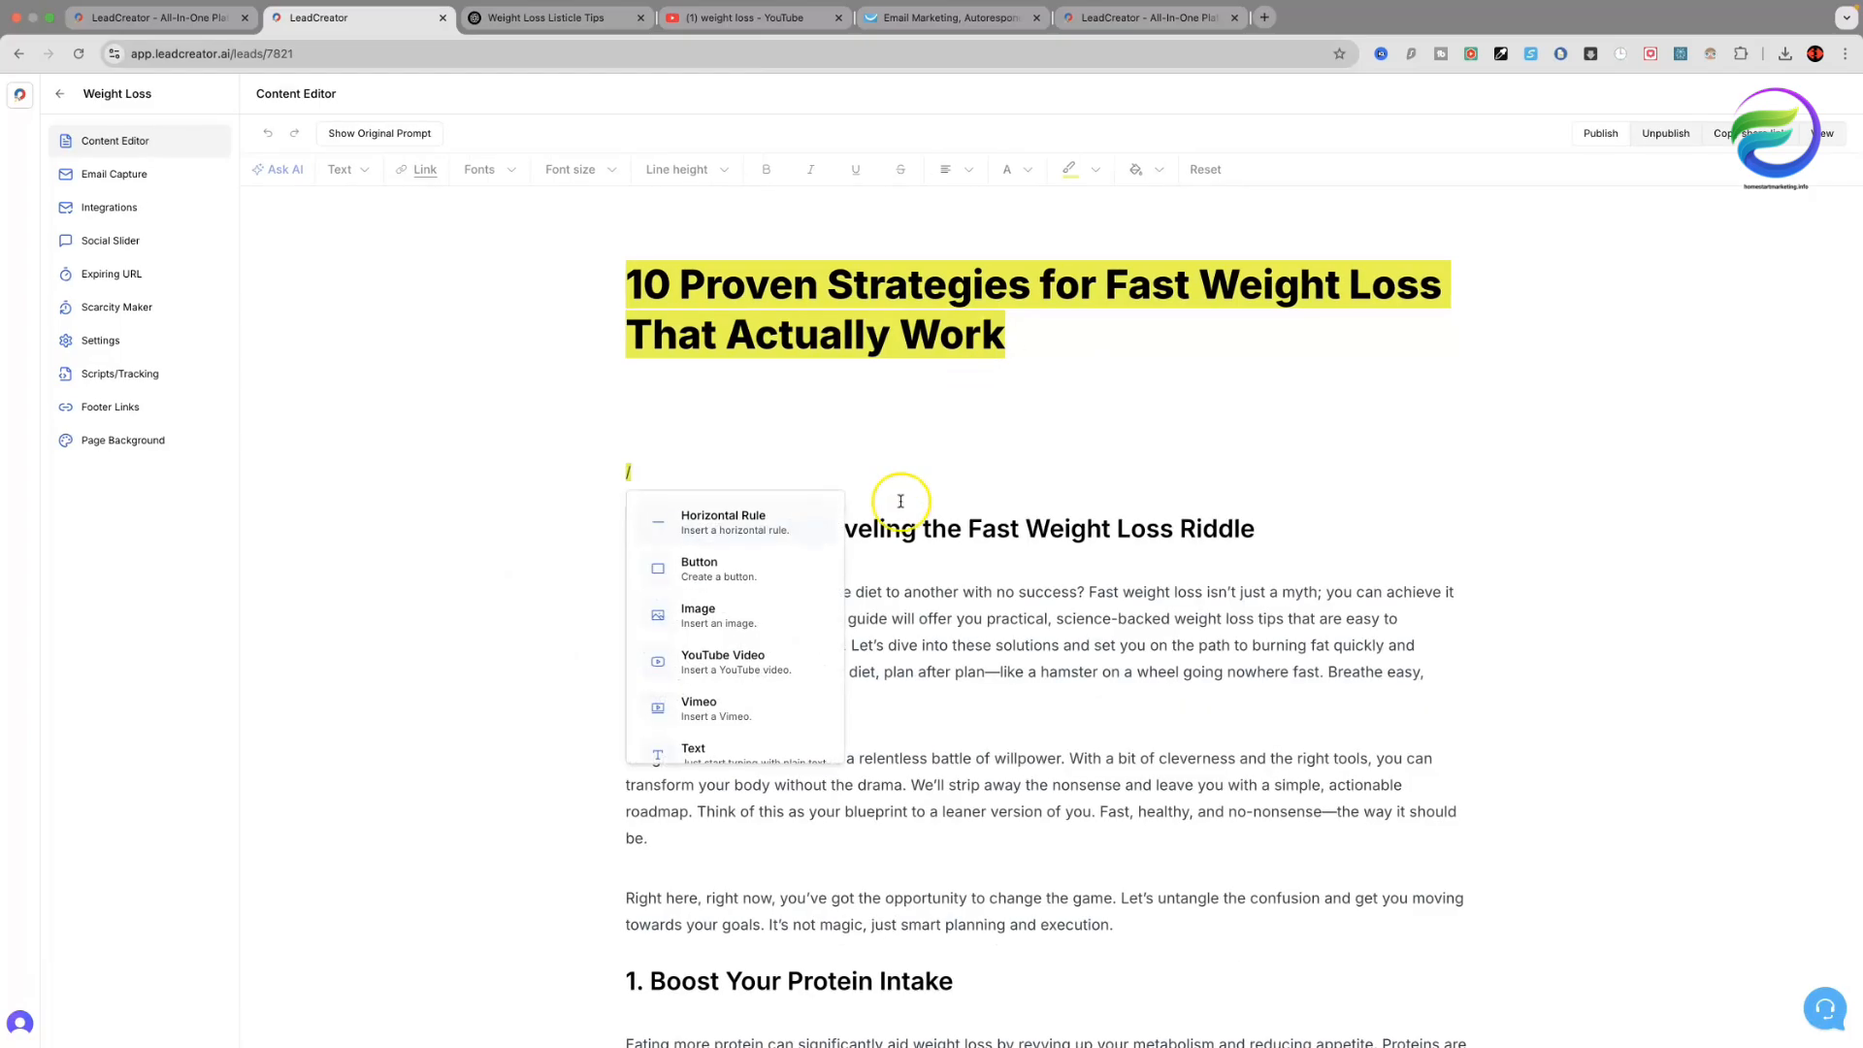
{"action": "left_click", "coordinate": [709, 660]}
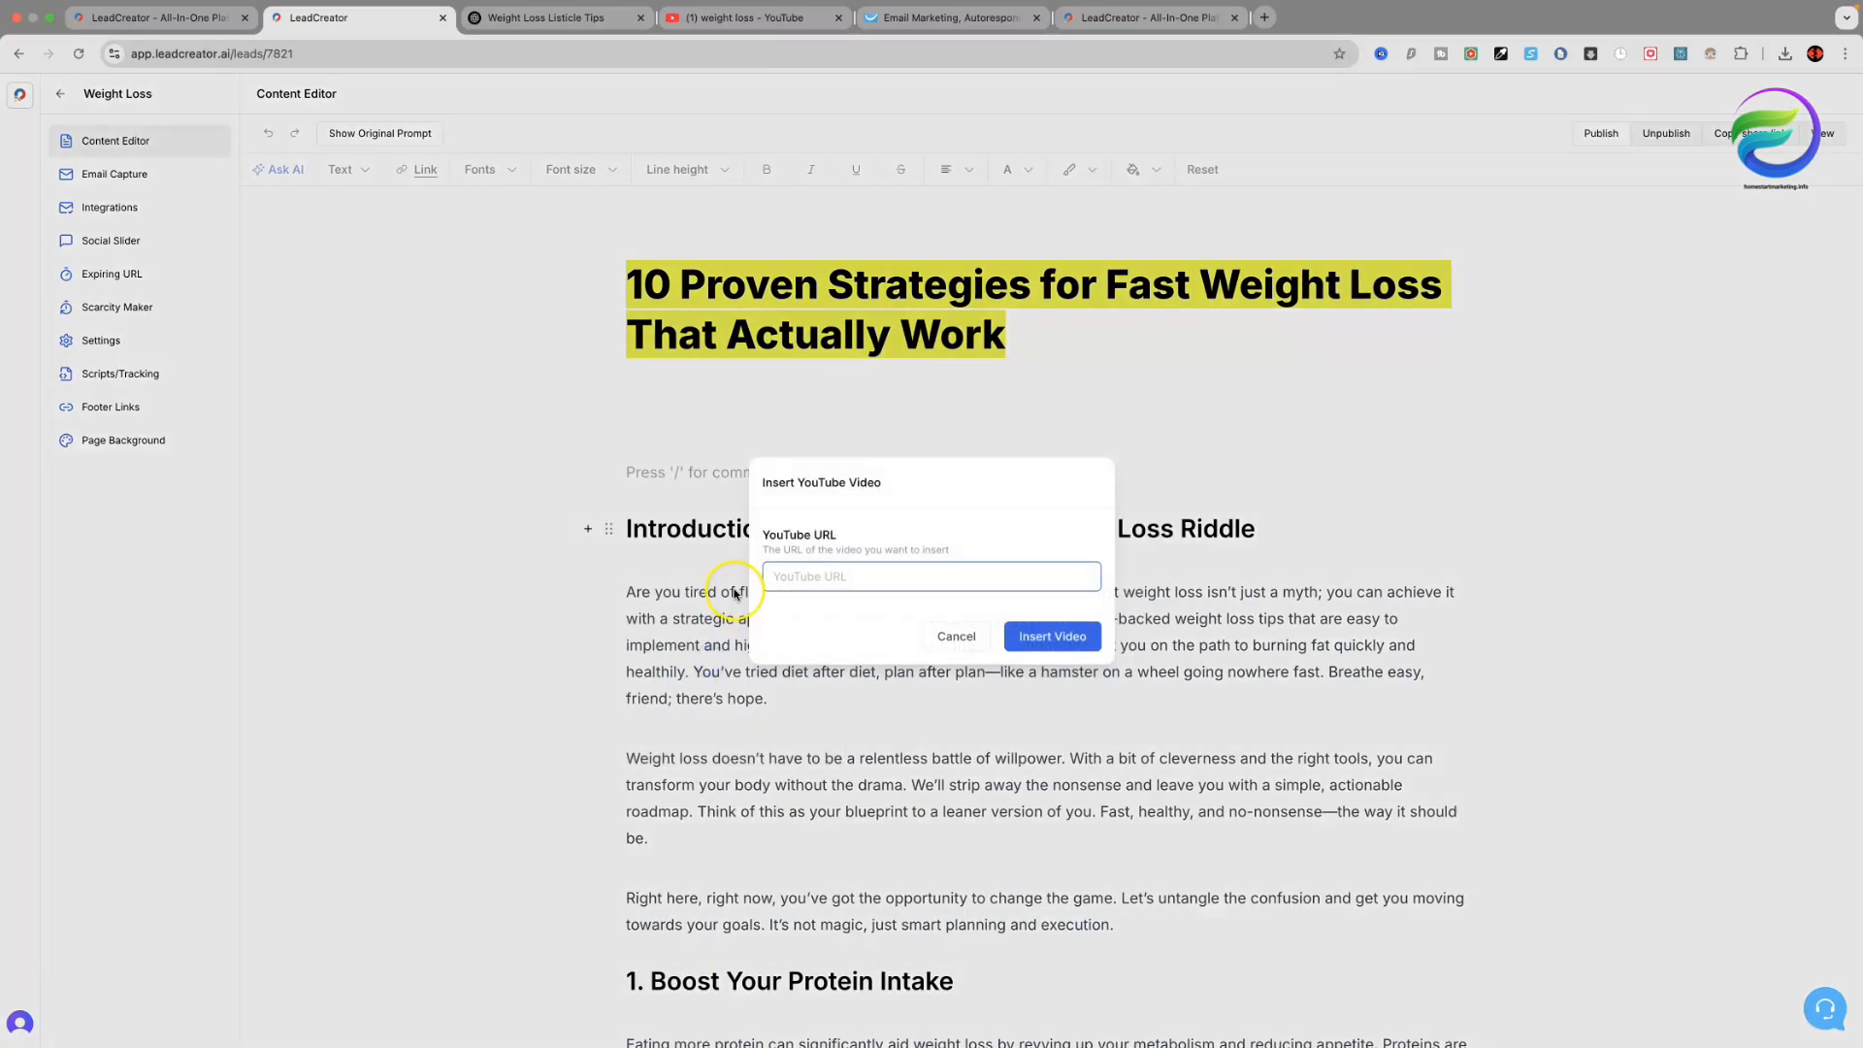
Switch to YouTube, pause the video "Doctor Fact-Checks POPULAR Weight Loss Tips" and copy its share link.
{"action": "left_click", "coordinate": [677, 29]}
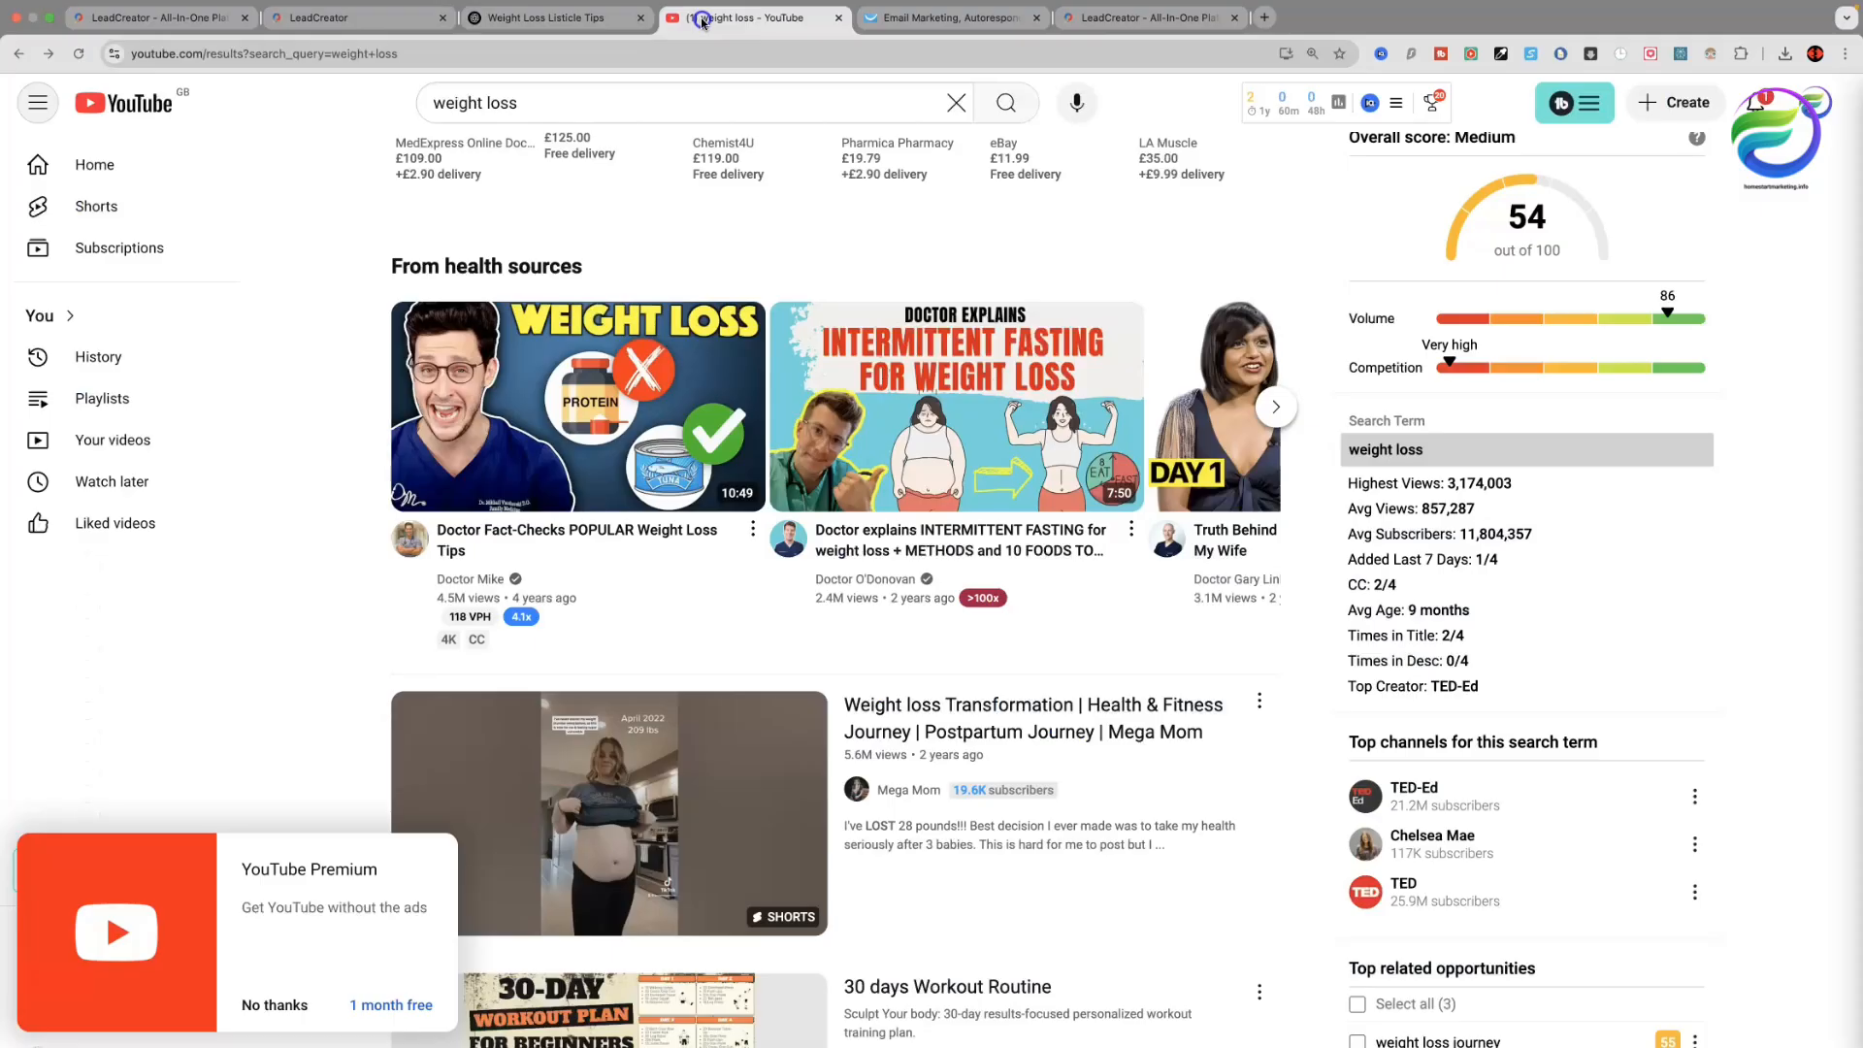
{"action": "left_click", "coordinate": [628, 405]}
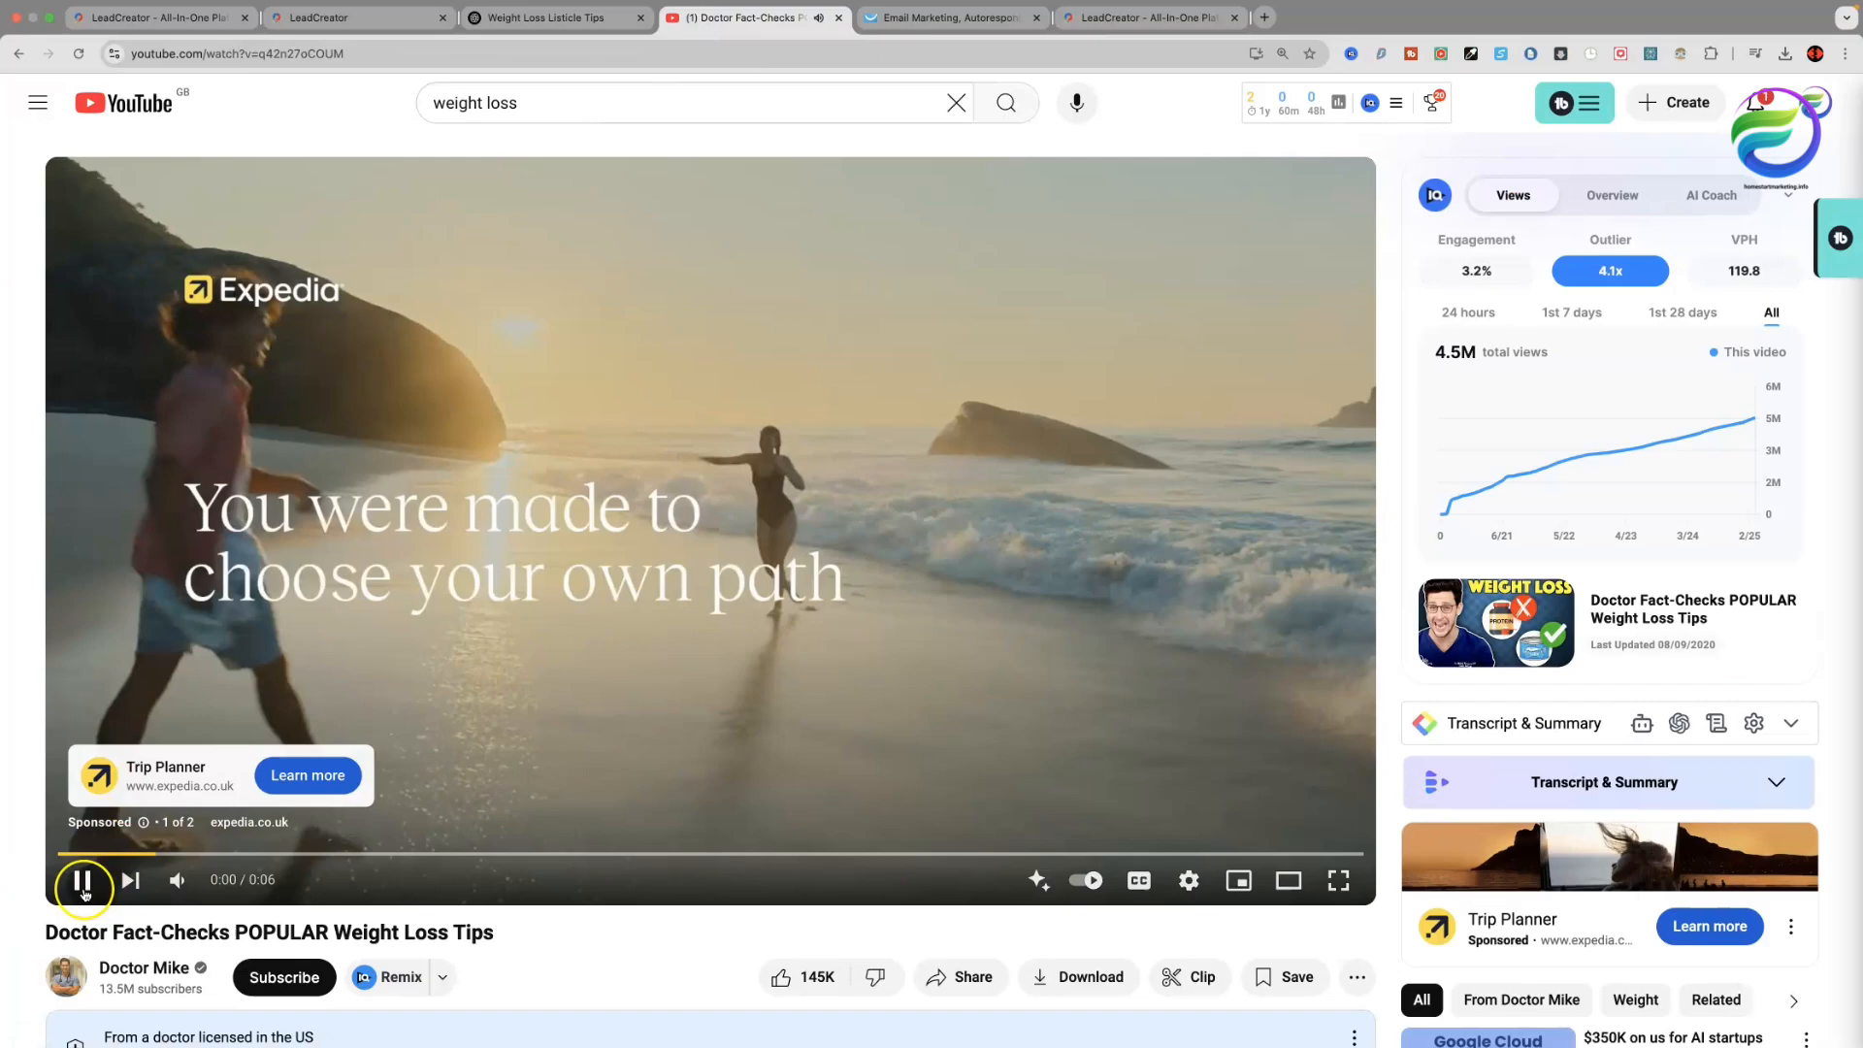
{"action": "left_click", "coordinate": [81, 881]}
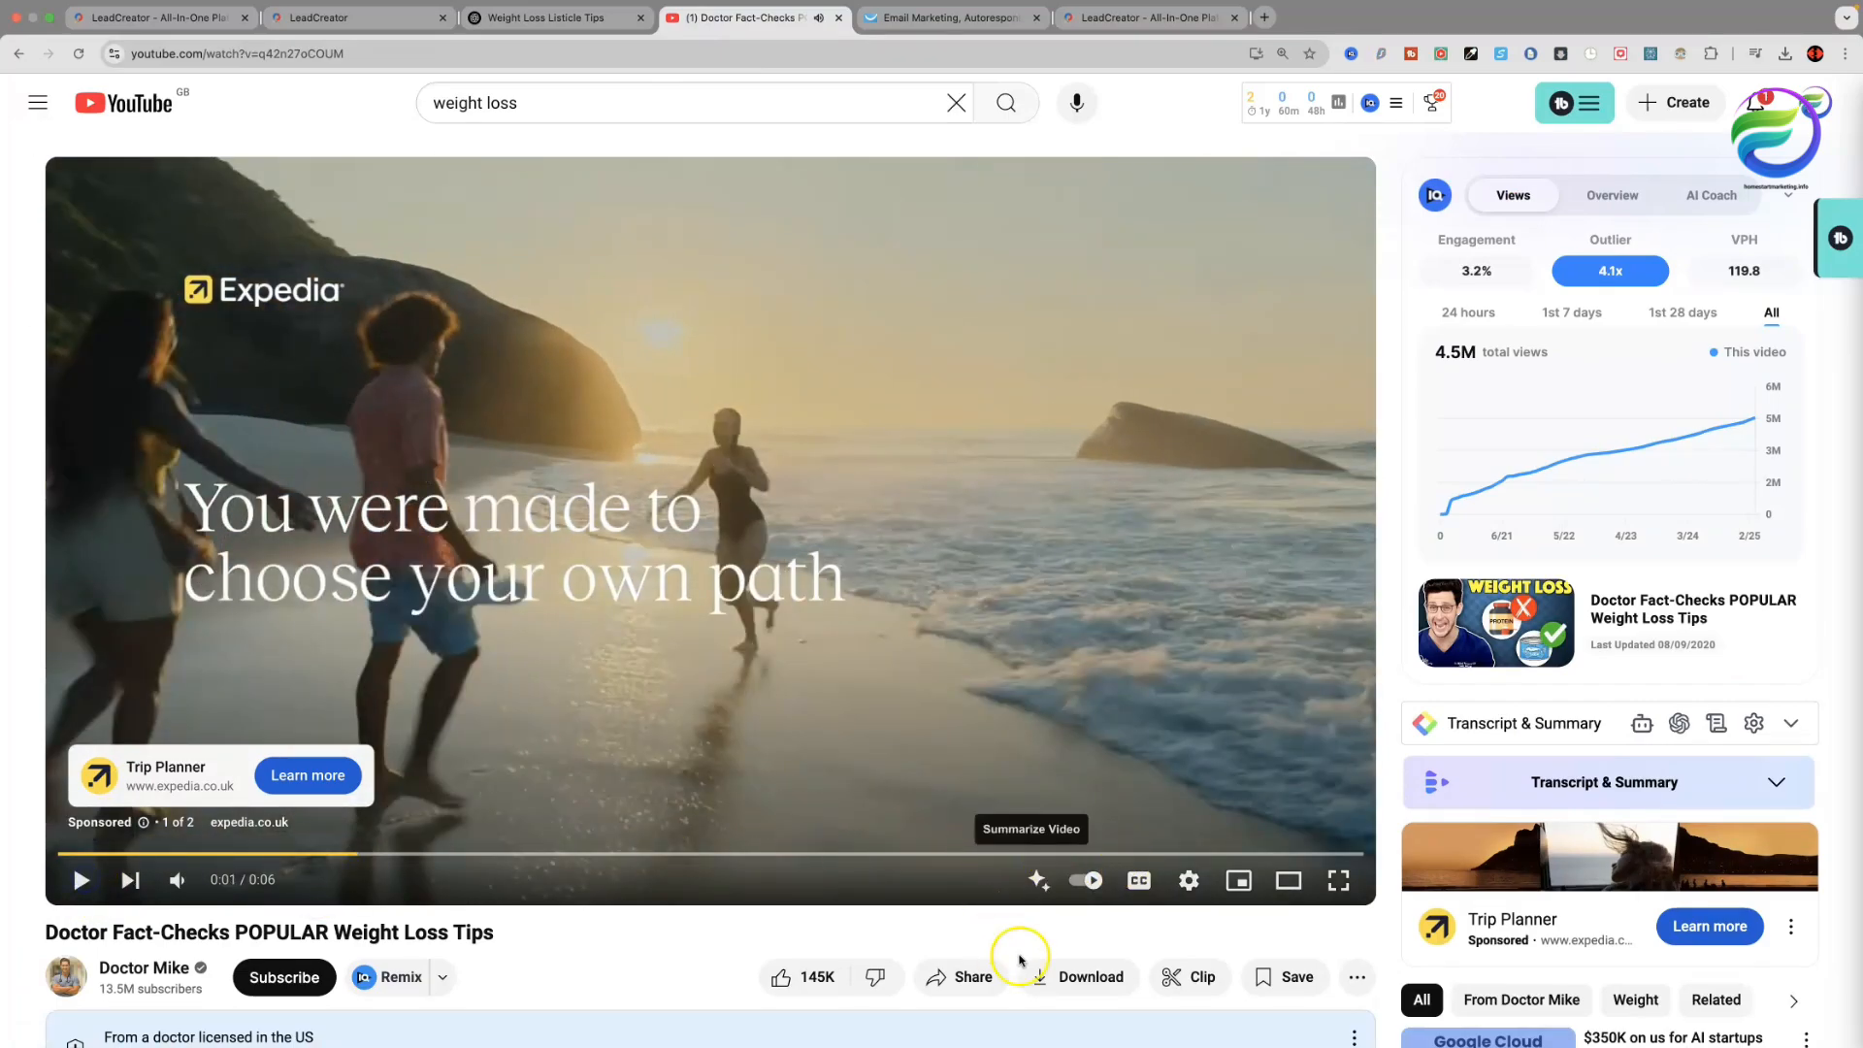
{"action": "left_click", "coordinate": [964, 976]}
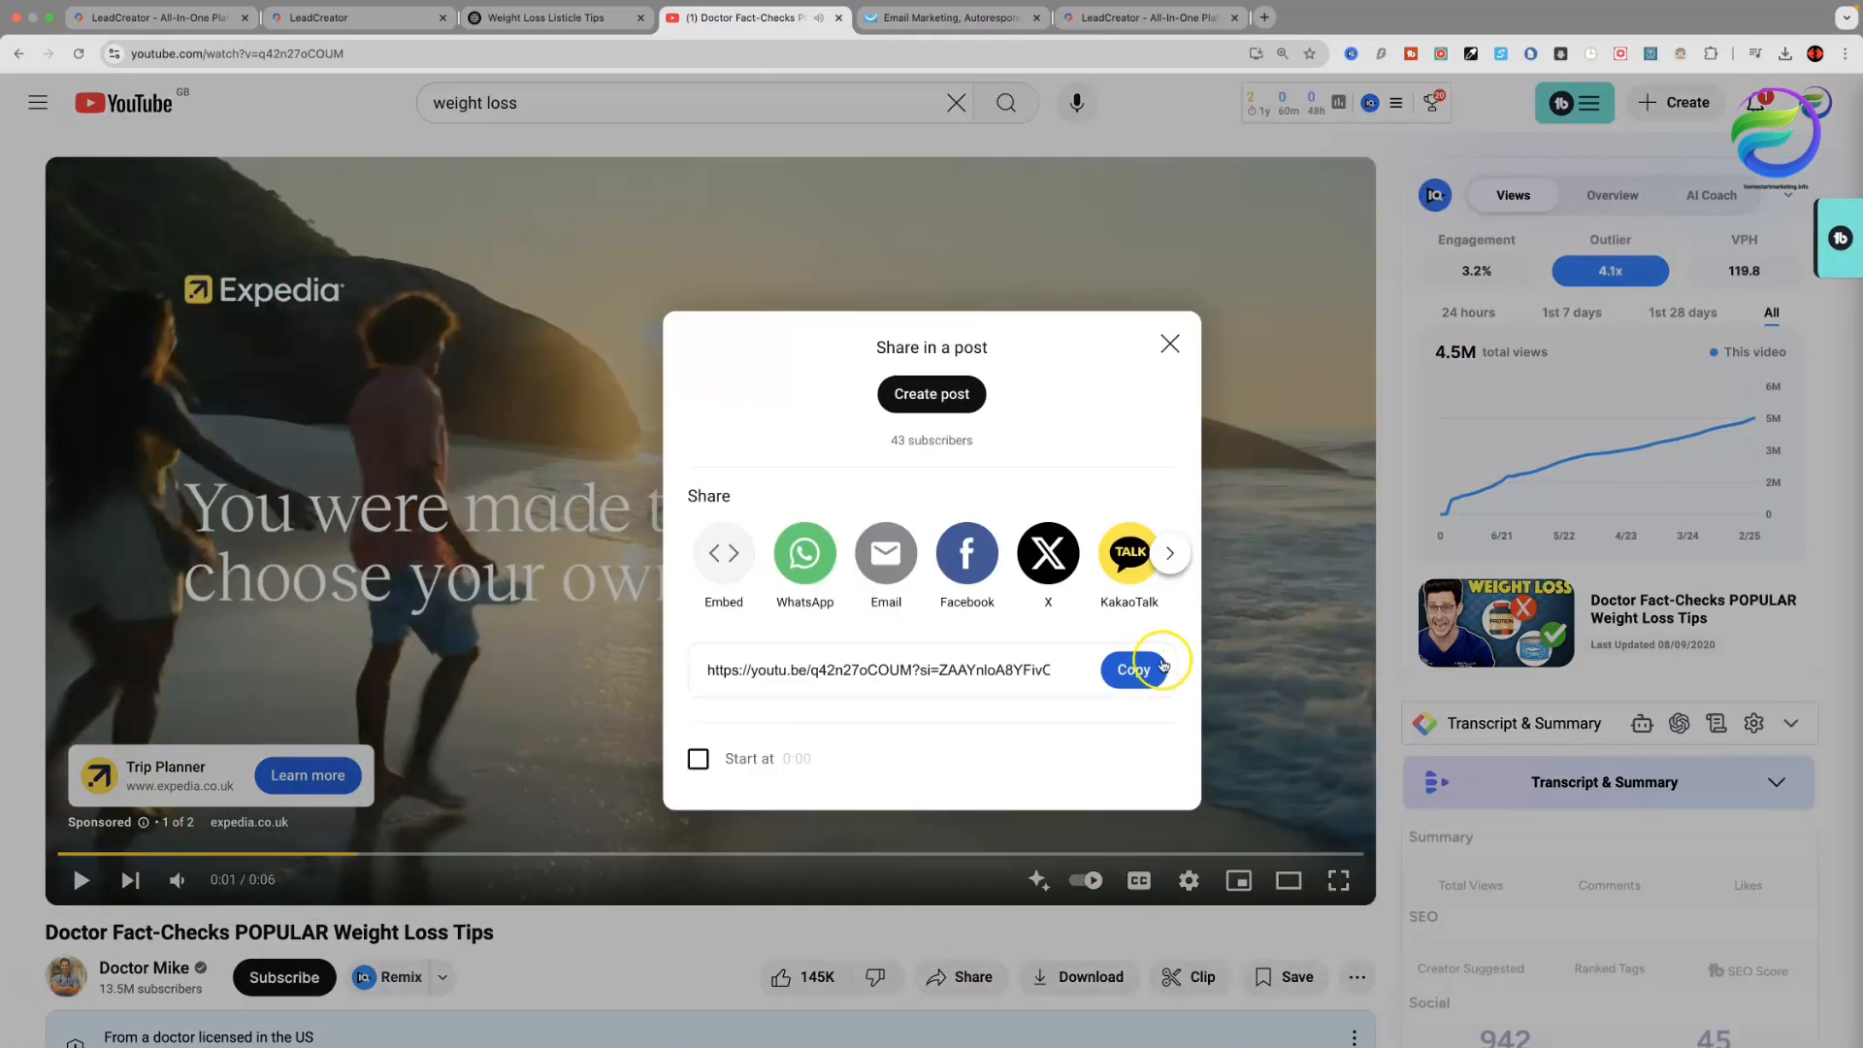
{"action": "left_click", "coordinate": [1133, 669]}
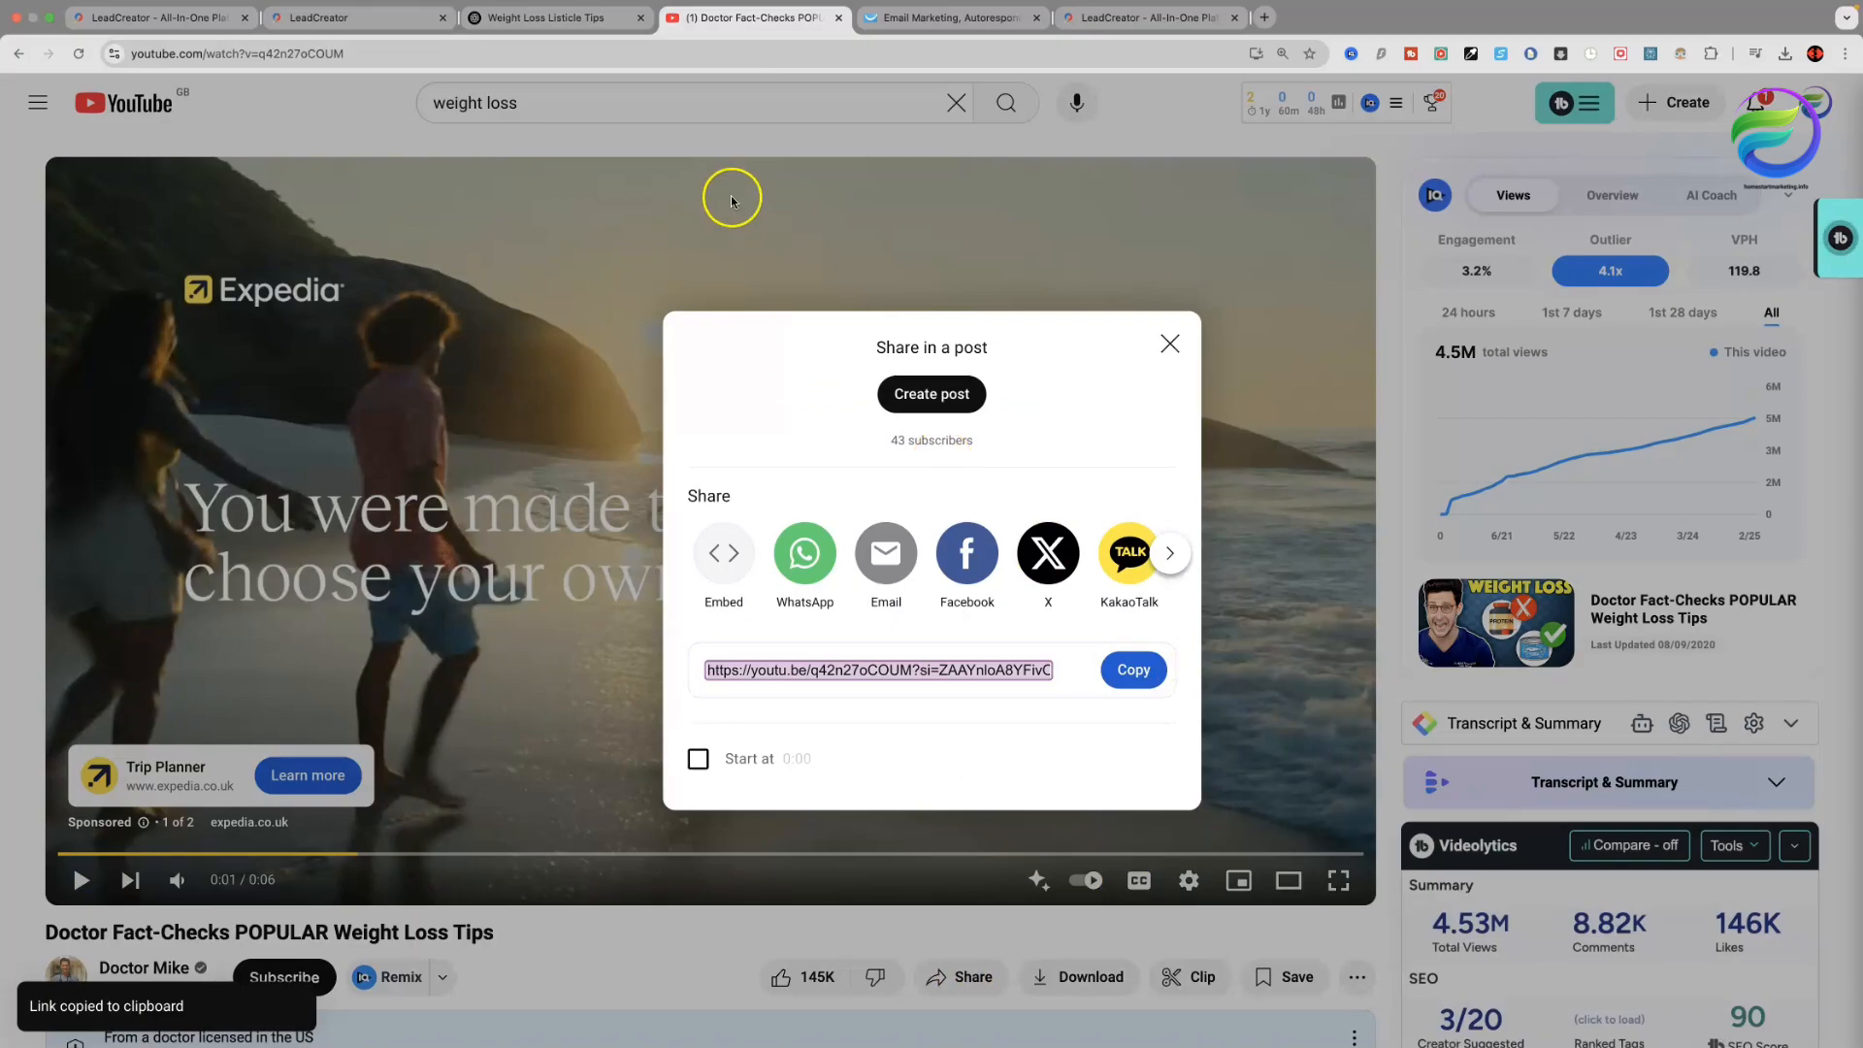
Return to LeadCreator and embed the YouTube video above the introduction using the copied share link.
{"action": "left_click", "coordinate": [385, 26]}
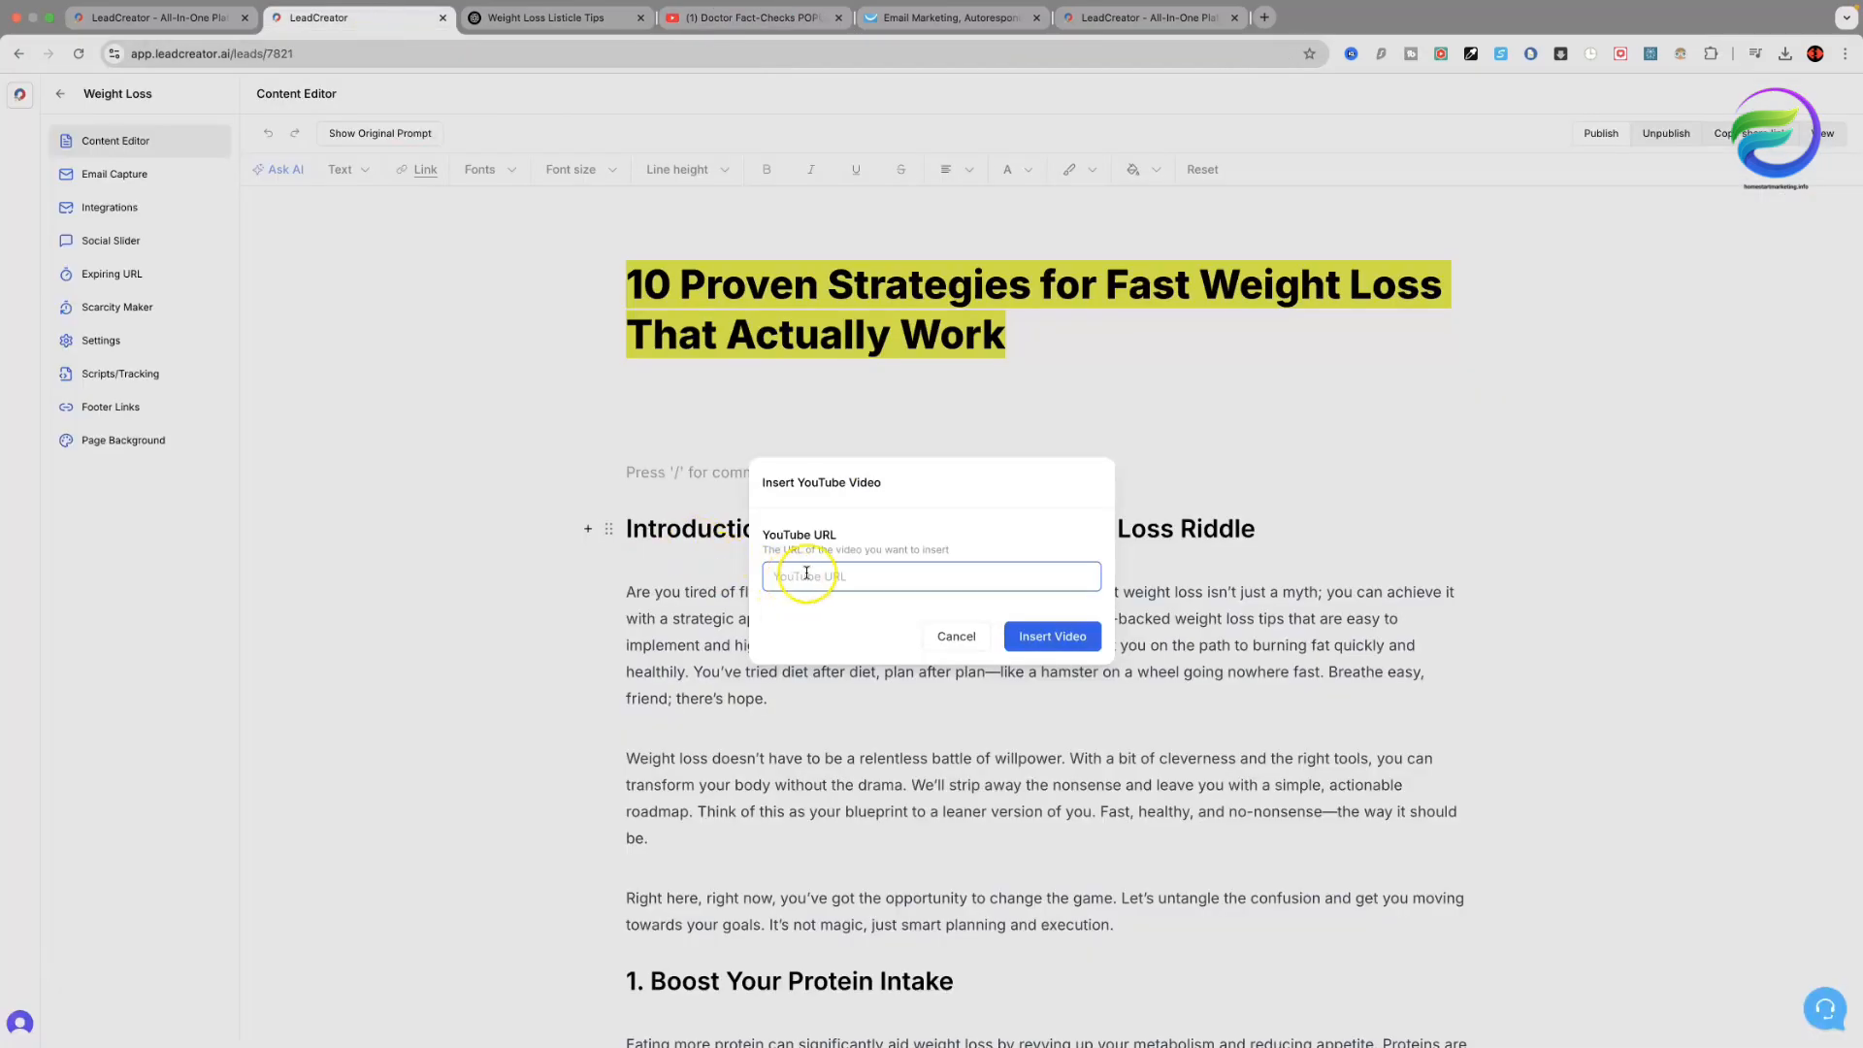
{"action": "key", "text": "ctrl+v"}
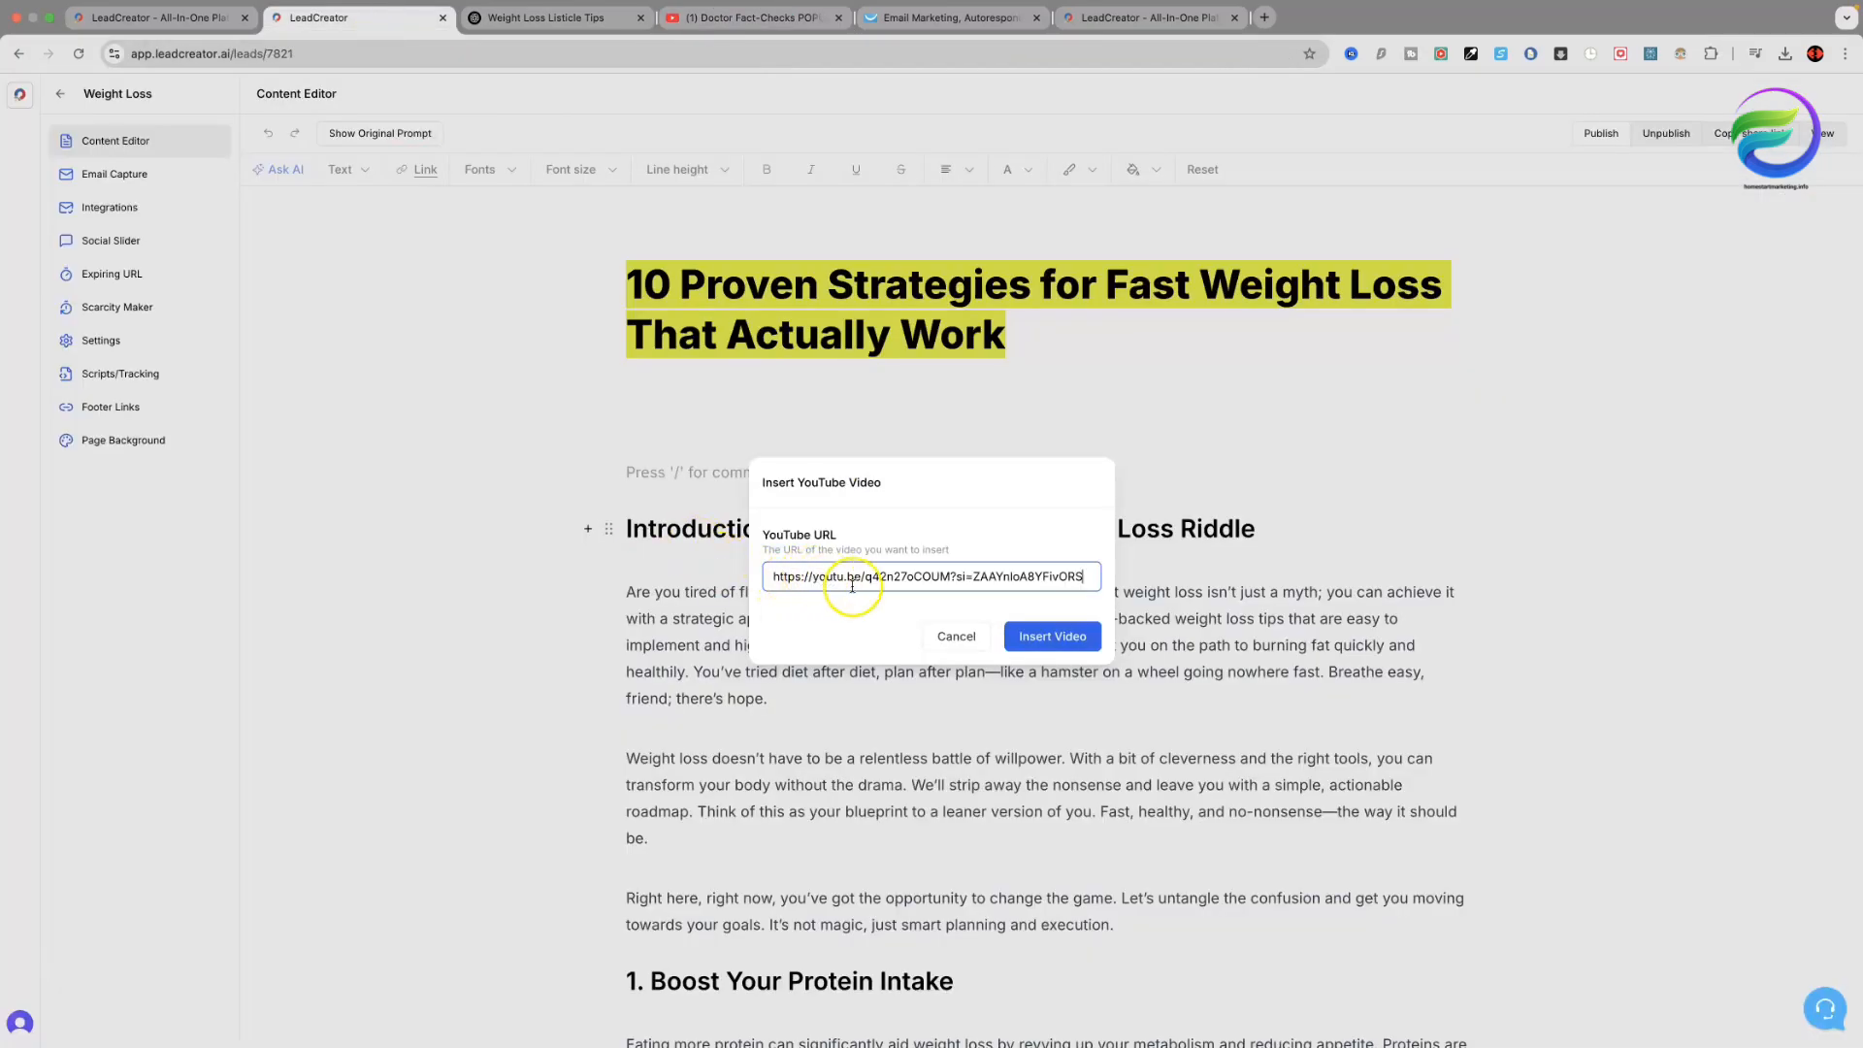
{"action": "left_click", "coordinate": [1067, 635]}
{"action": "scroll", "coordinate": [590, 626], "scroll_direction": "down", "scroll_amount": 3}
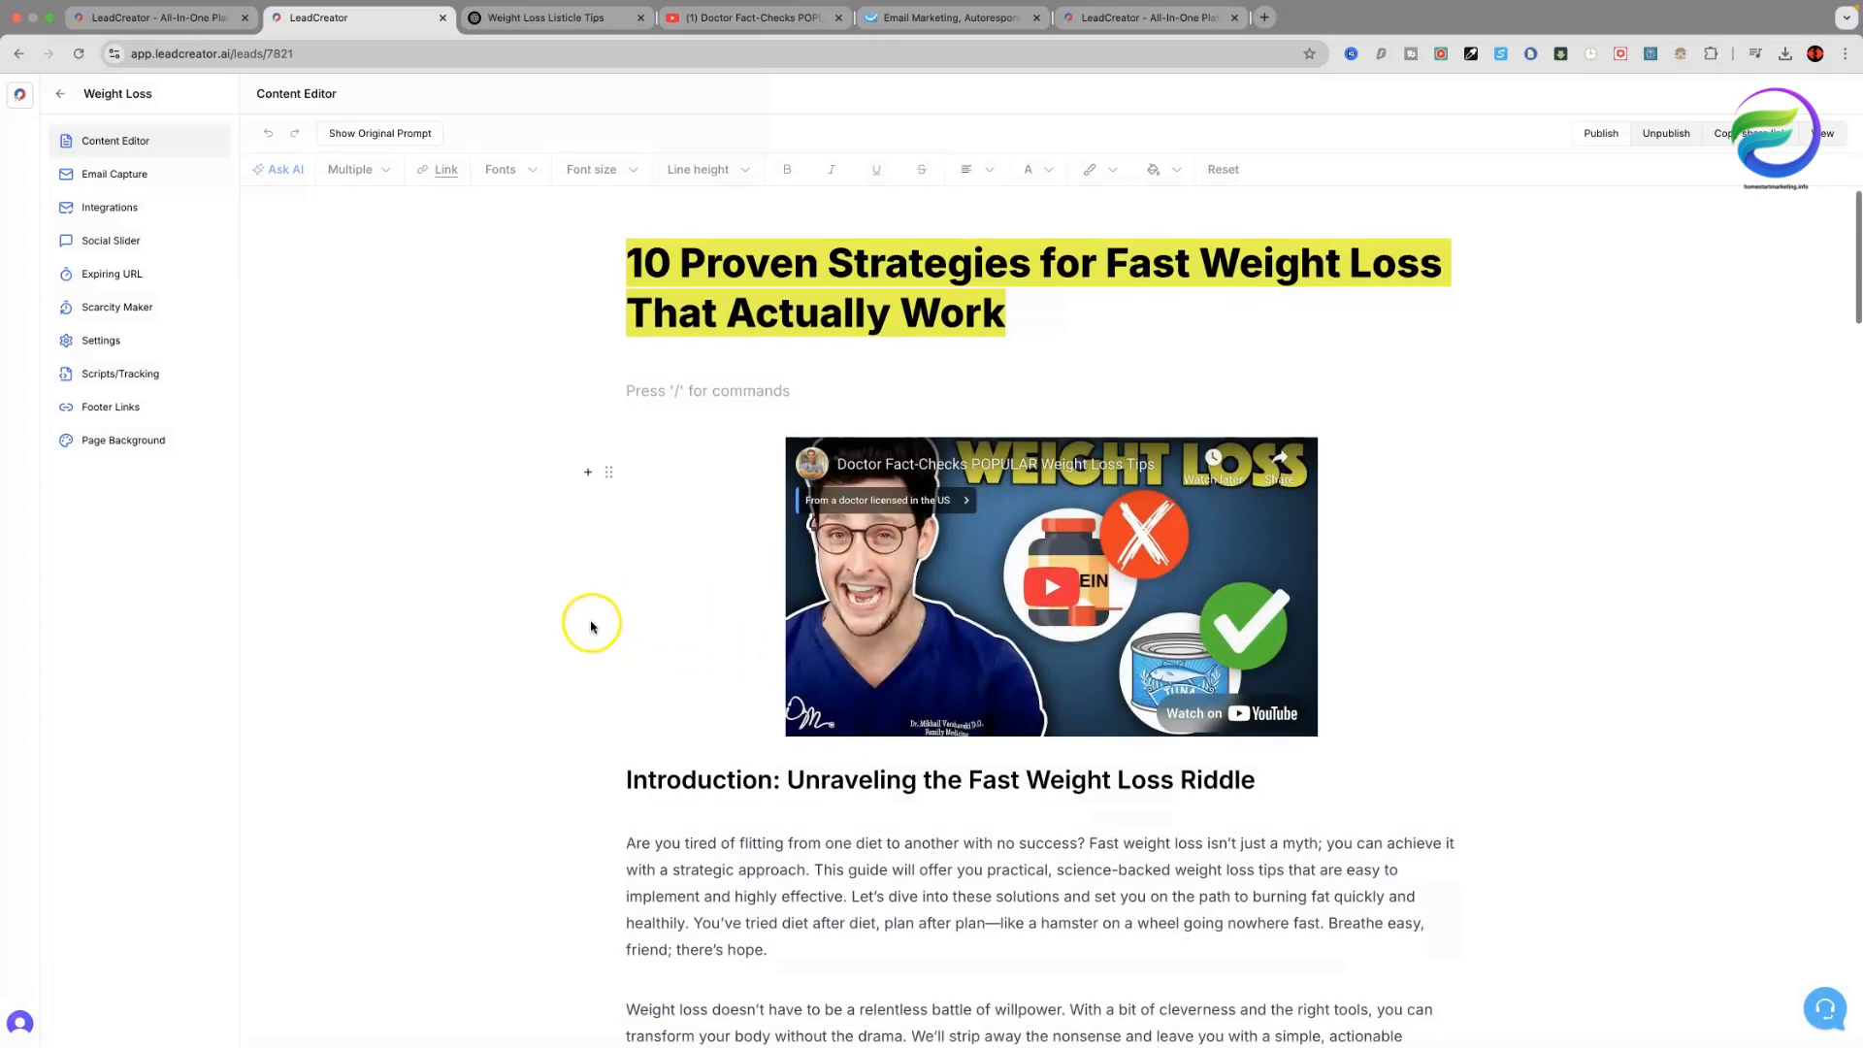
{"action": "scroll", "coordinate": [590, 626], "scroll_direction": "down", "scroll_amount": 6}
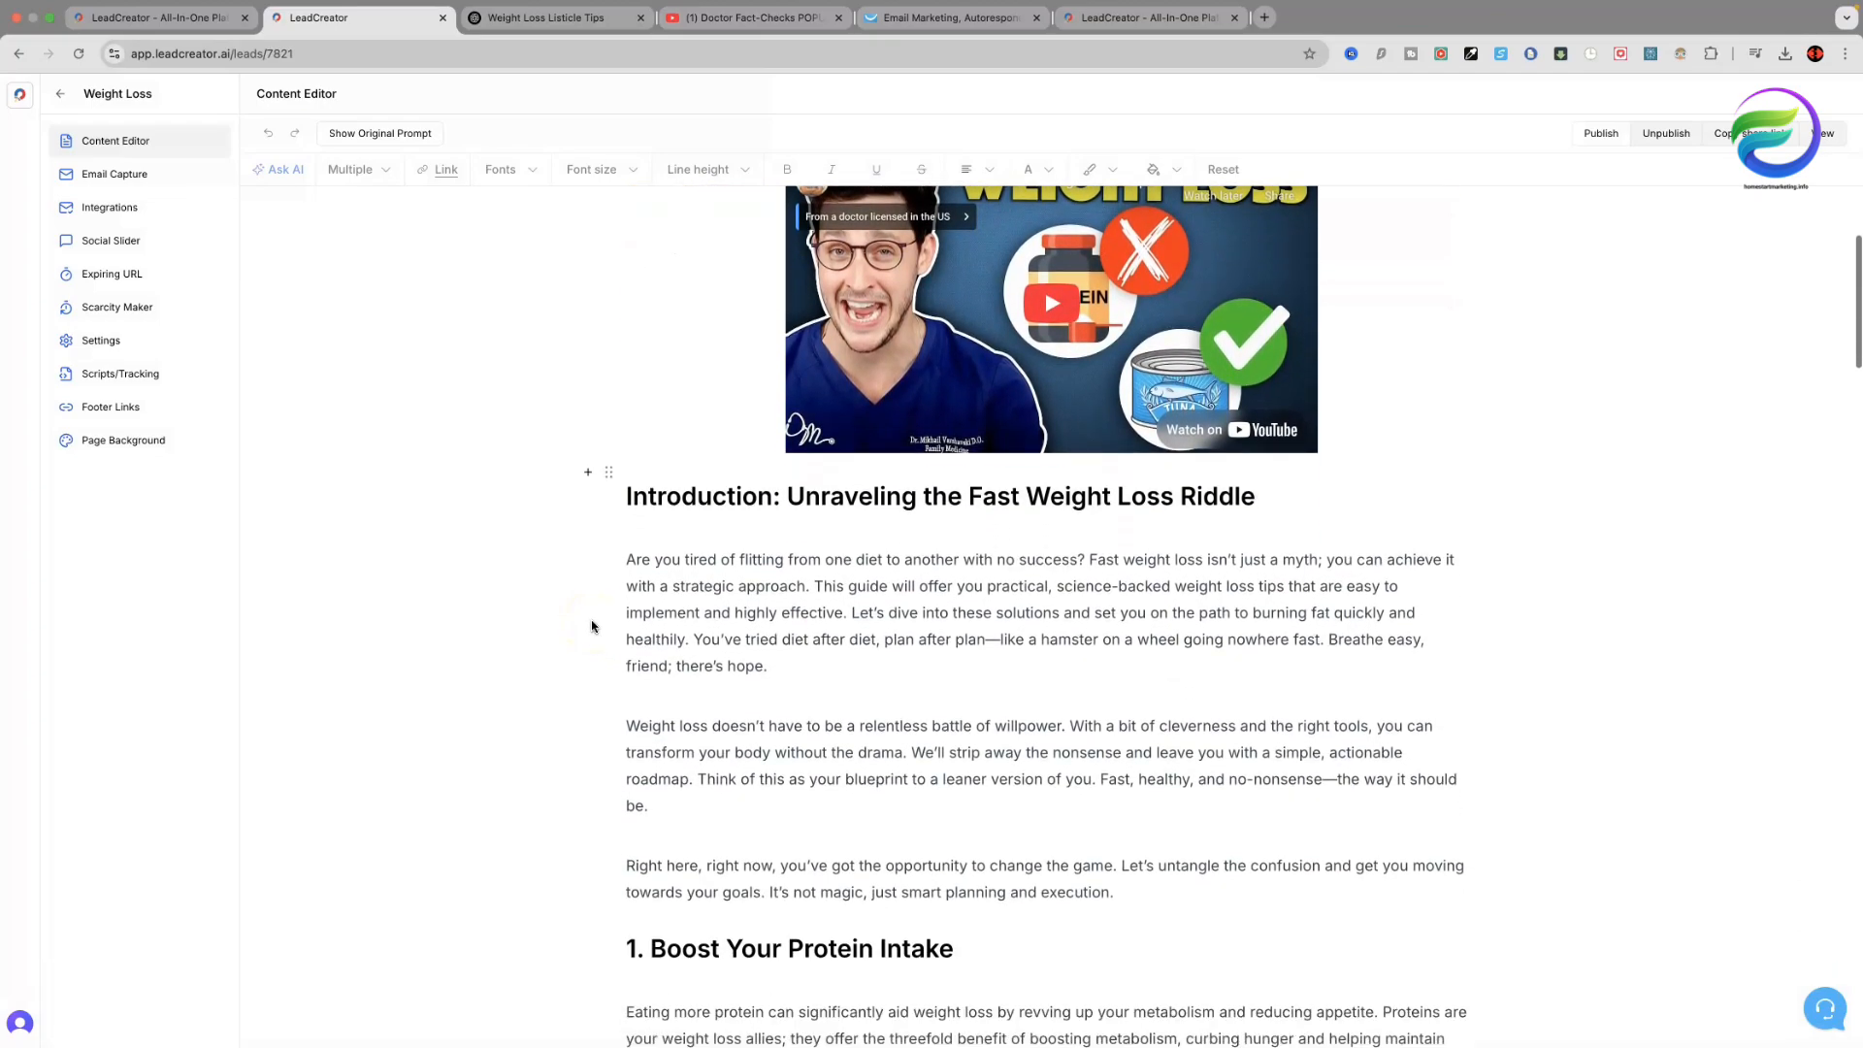
Review the finished article from its highlighted title and embedded video through the weight loss sections.
{"action": "scroll", "coordinate": [346, 927], "scroll_direction": "up", "scroll_amount": 7}
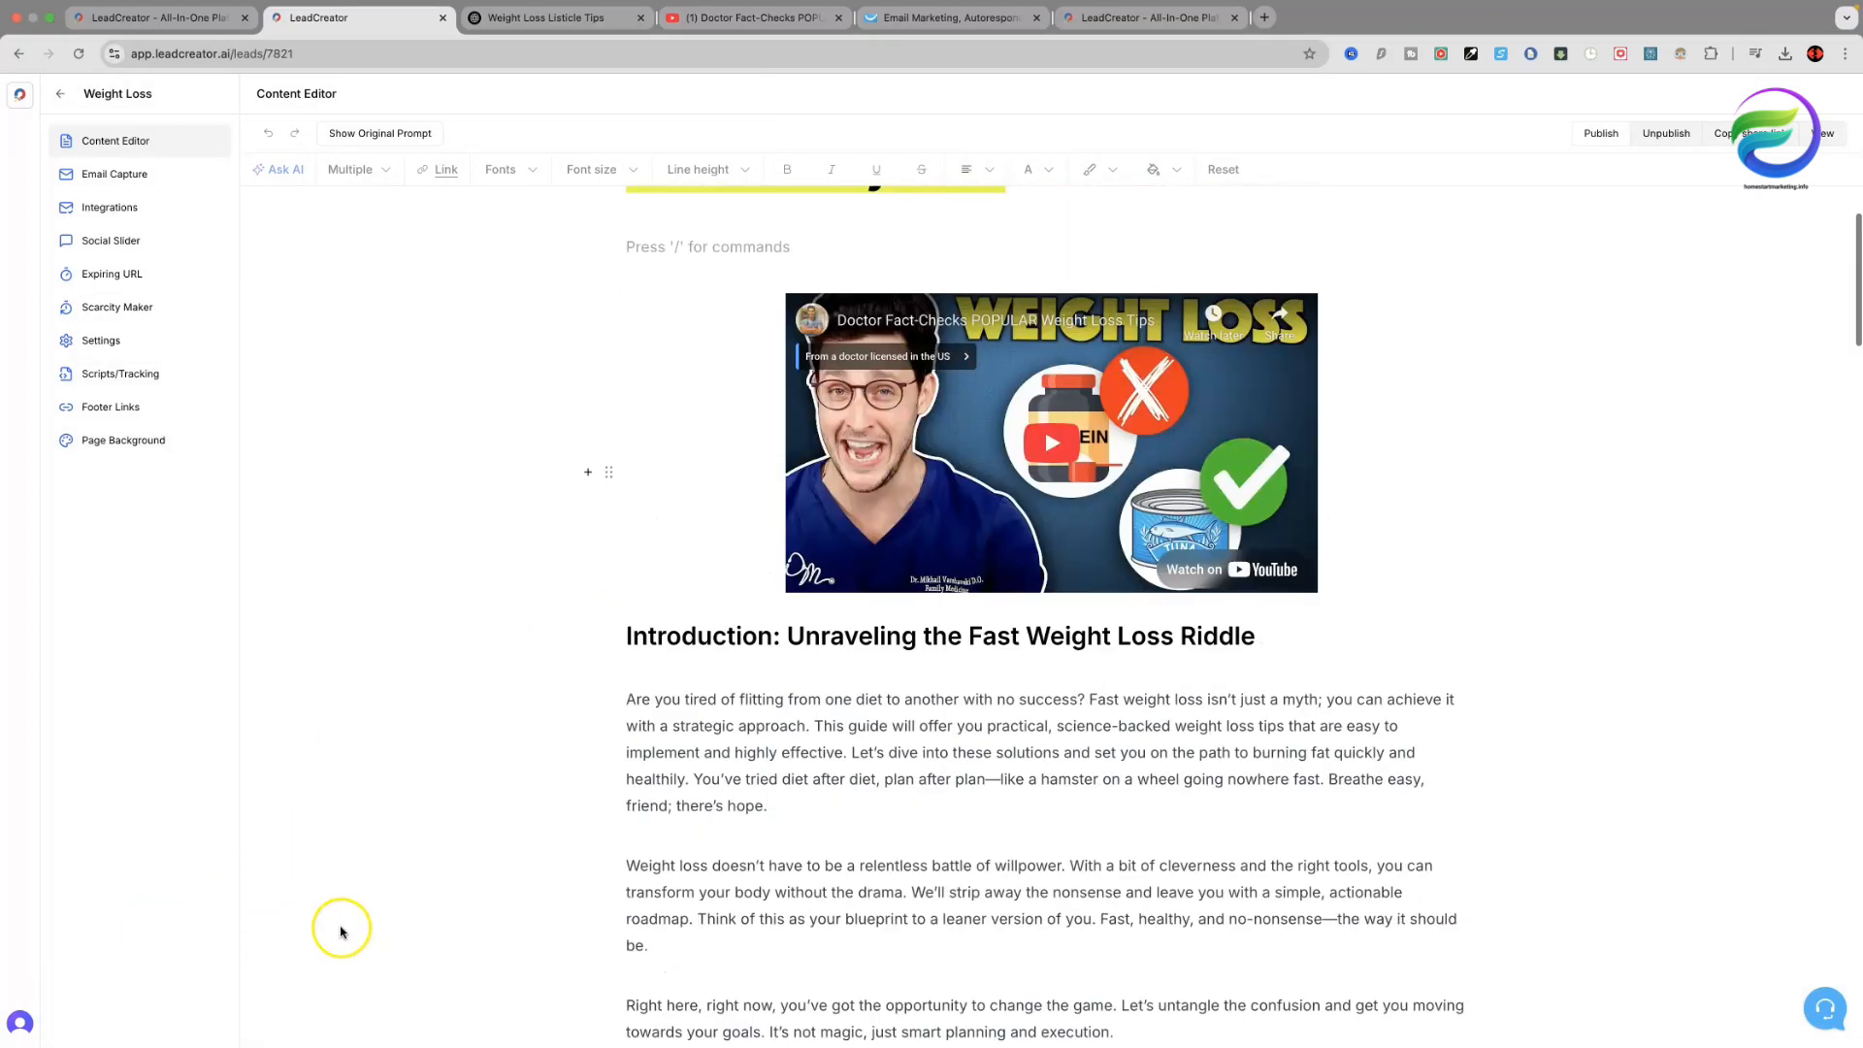
{"action": "scroll", "coordinate": [384, 946], "scroll_direction": "down", "scroll_amount": 16}
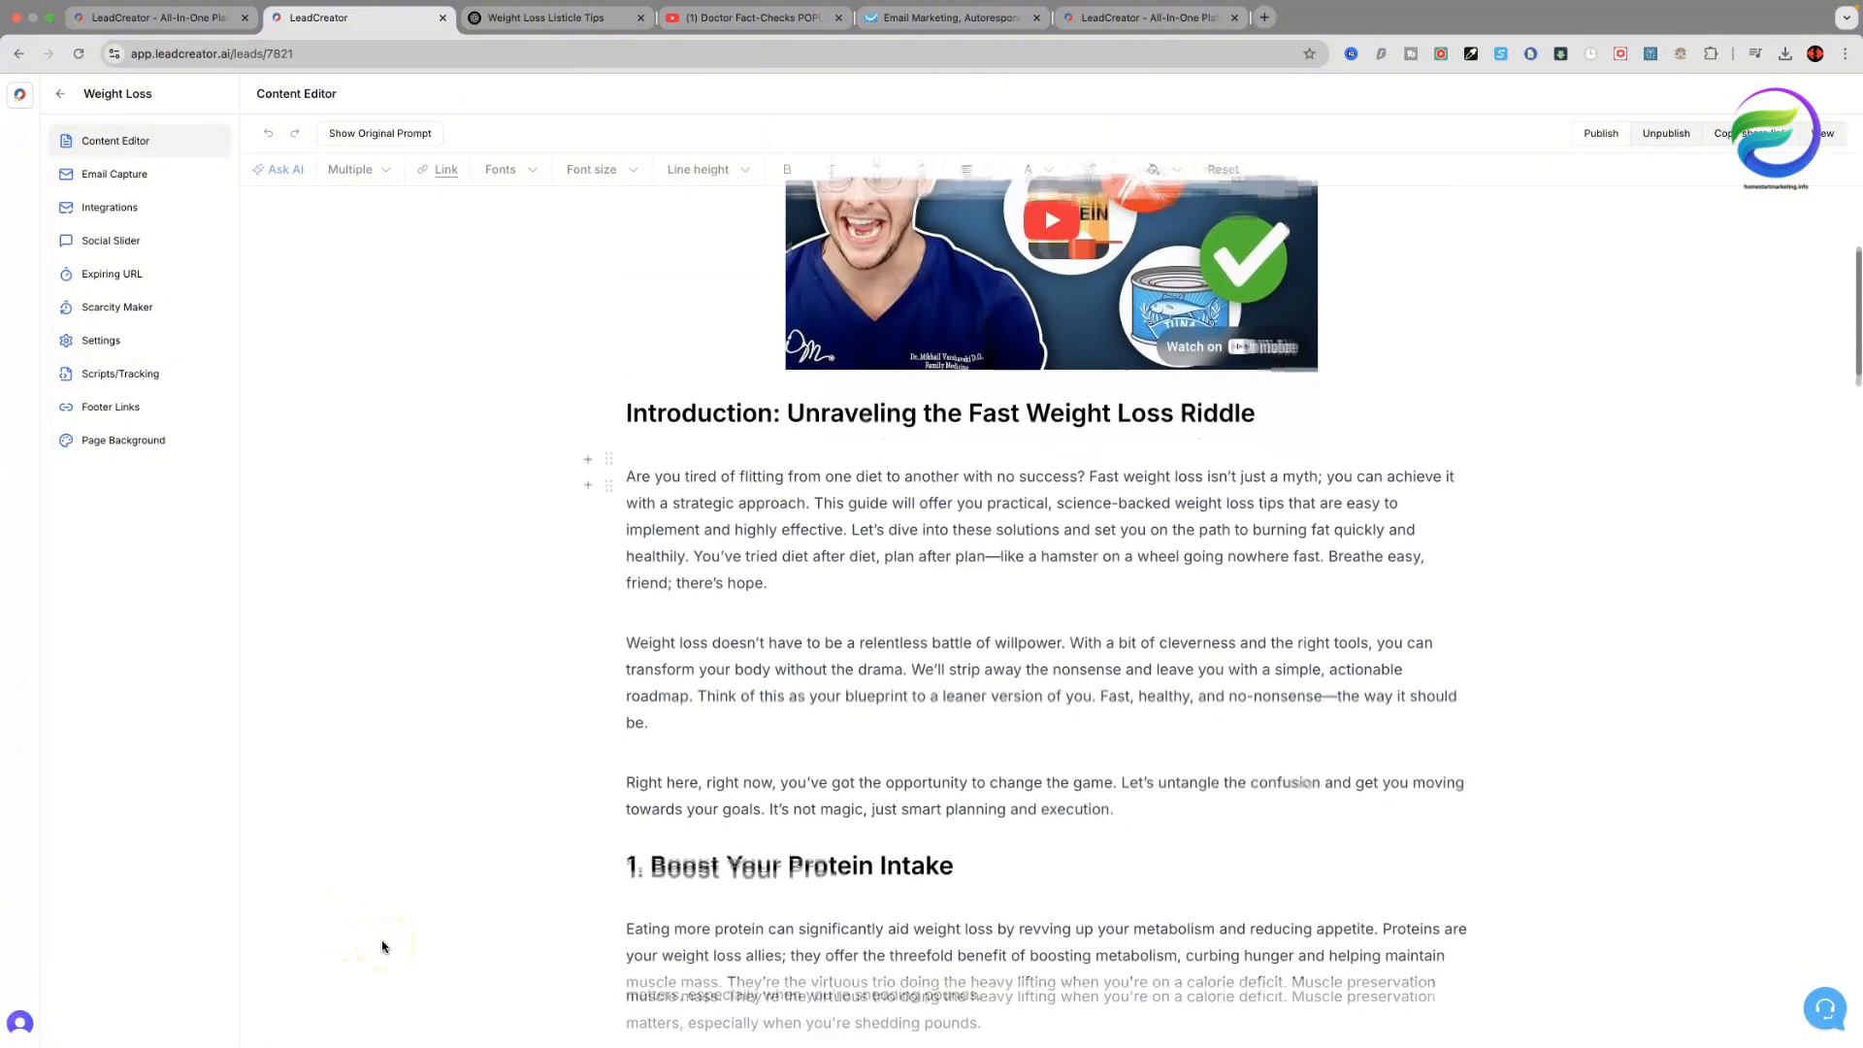
{"action": "scroll", "coordinate": [381, 946], "scroll_direction": "down", "scroll_amount": 16}
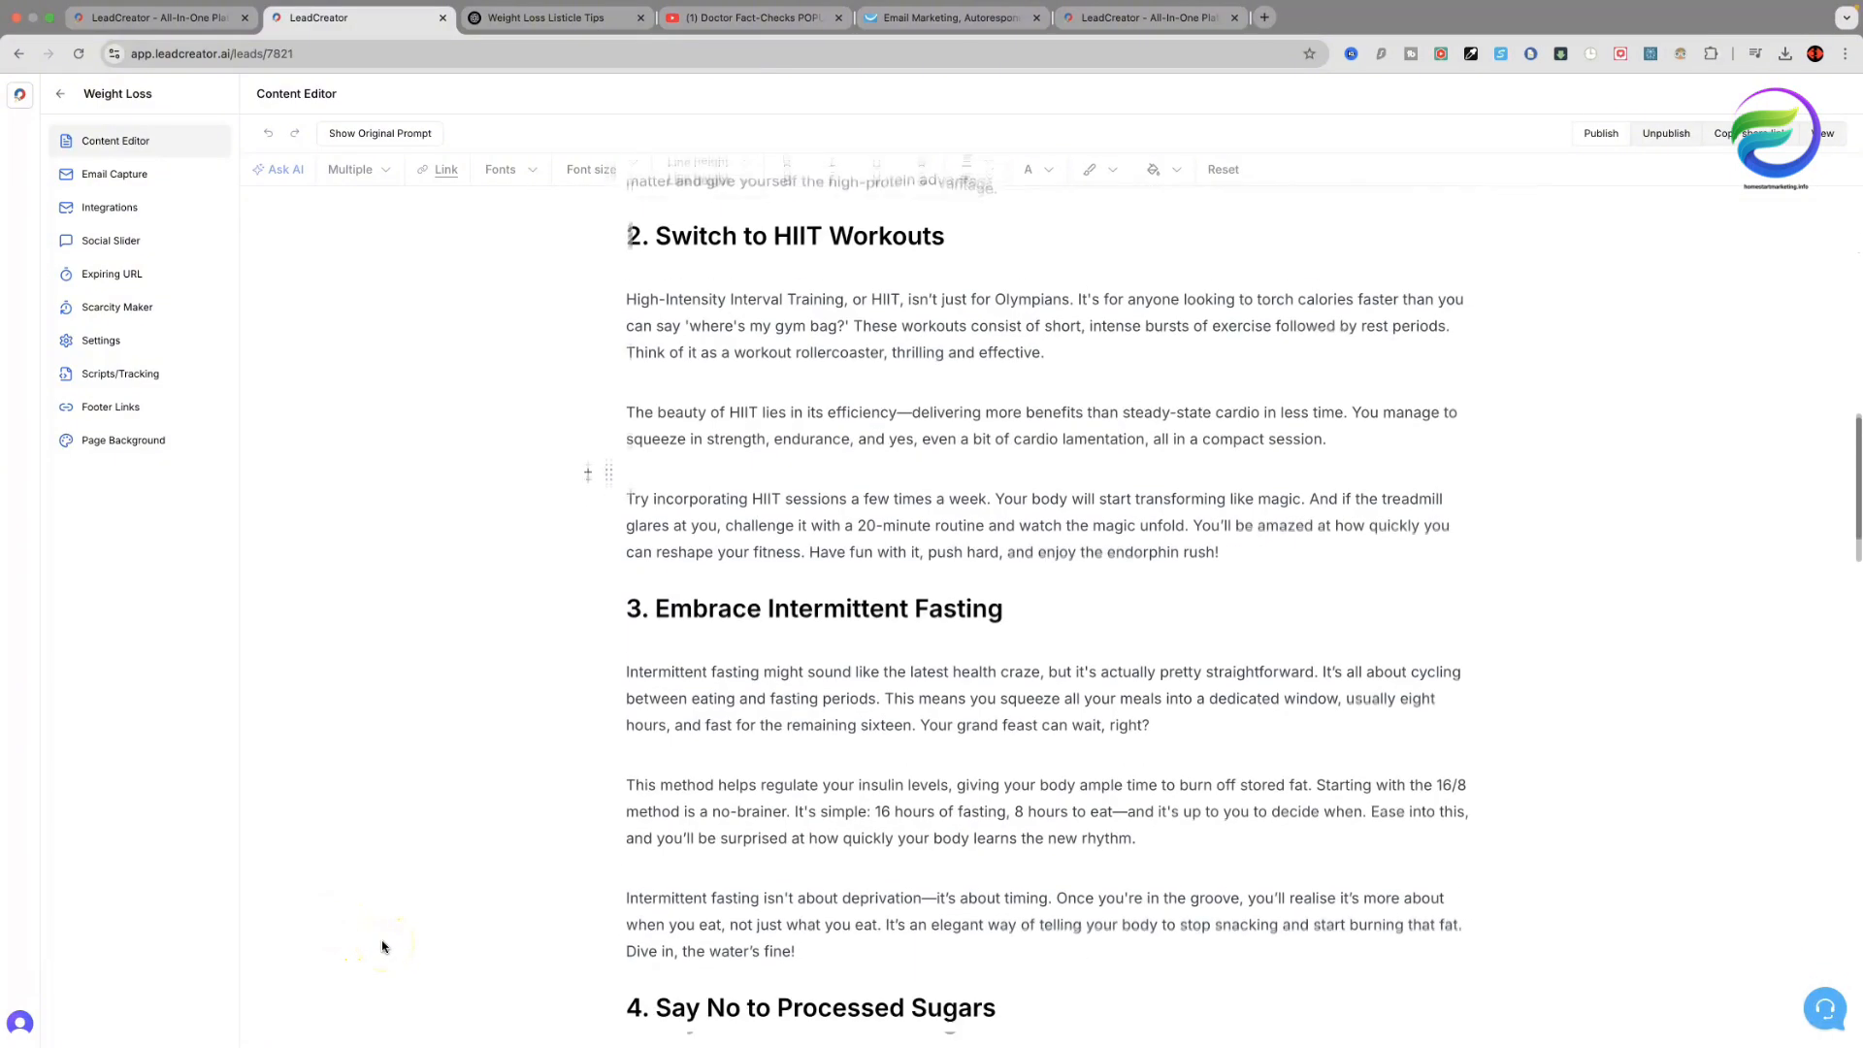
{"action": "scroll", "coordinate": [383, 944], "scroll_direction": "up", "scroll_amount": 20}
{"action": "scroll", "coordinate": [384, 944], "scroll_direction": "up", "scroll_amount": 3}
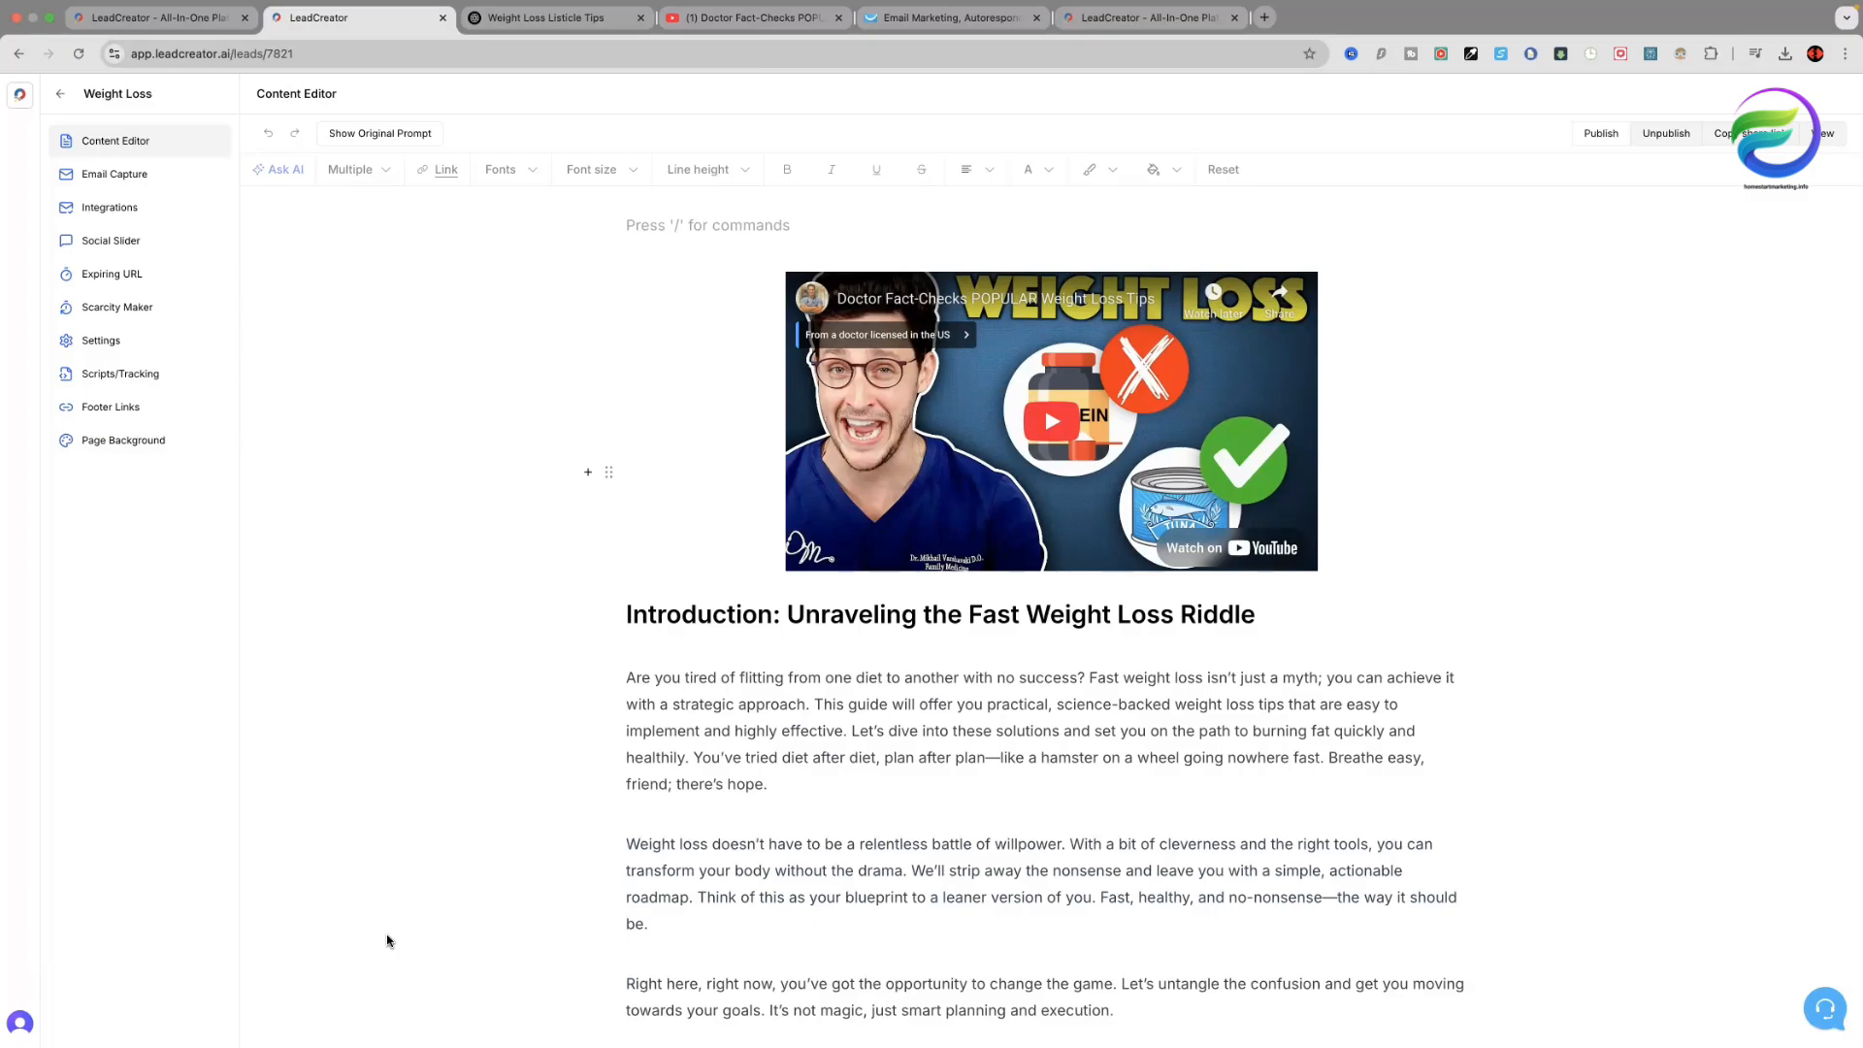
{"action": "type", "text": "10 Proven Strategies for Fast Weight Loss That Actually Work"}
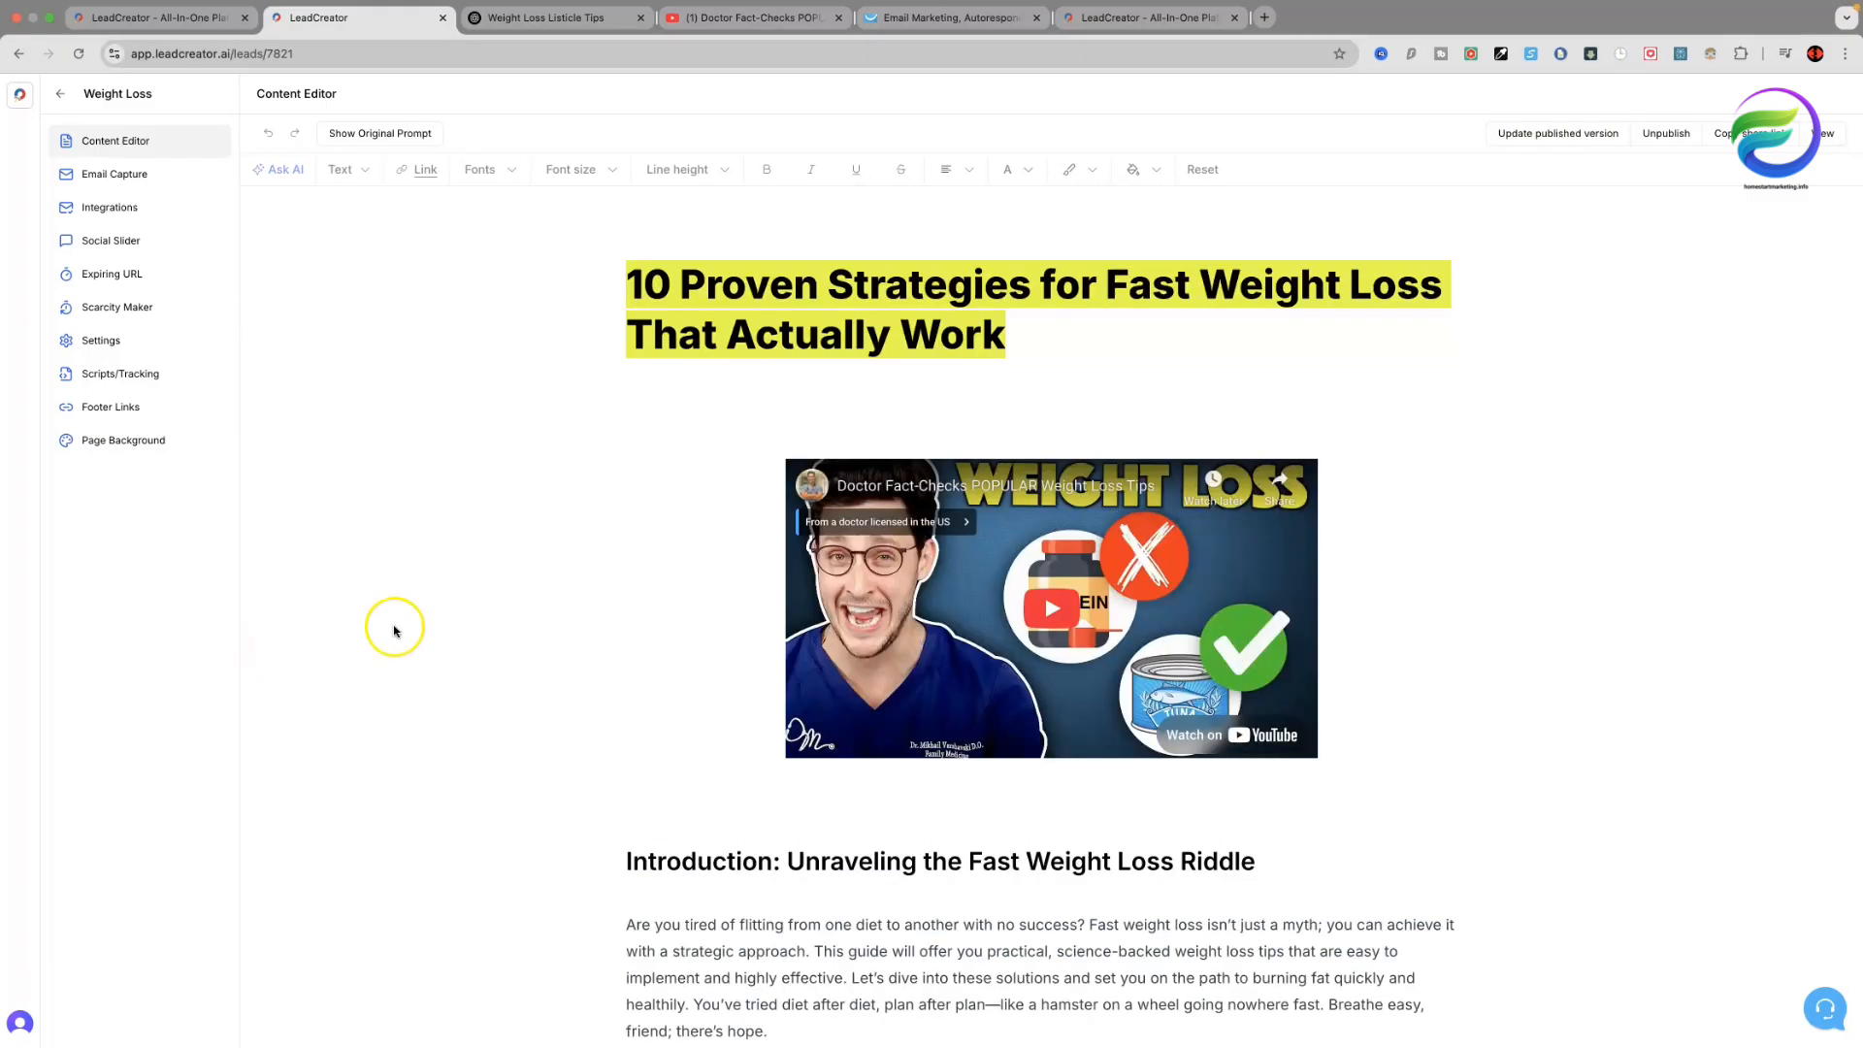
{"action": "scroll", "coordinate": [522, 626], "scroll_direction": "down", "scroll_amount": 2}
{"action": "scroll", "coordinate": [524, 622], "scroll_direction": "up", "scroll_amount": 2}
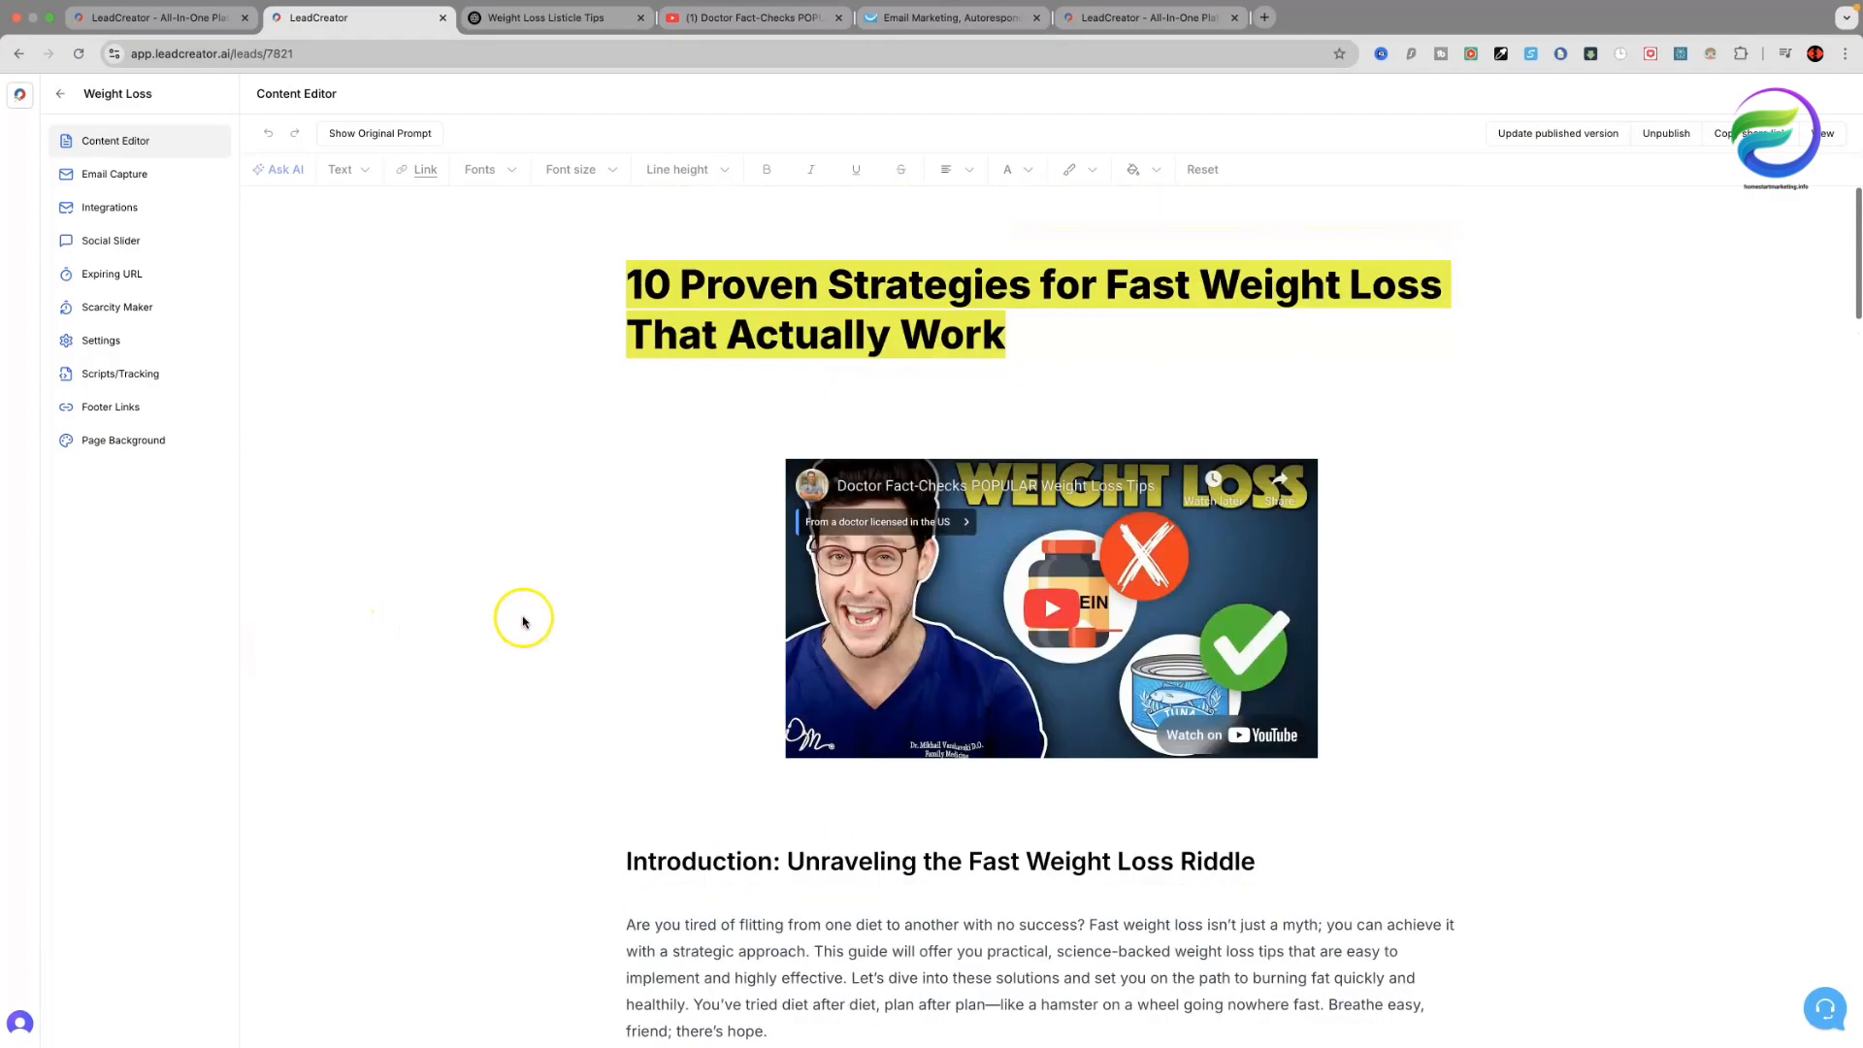
{"action": "scroll", "coordinate": [522, 621], "scroll_direction": "down", "scroll_amount": 1}
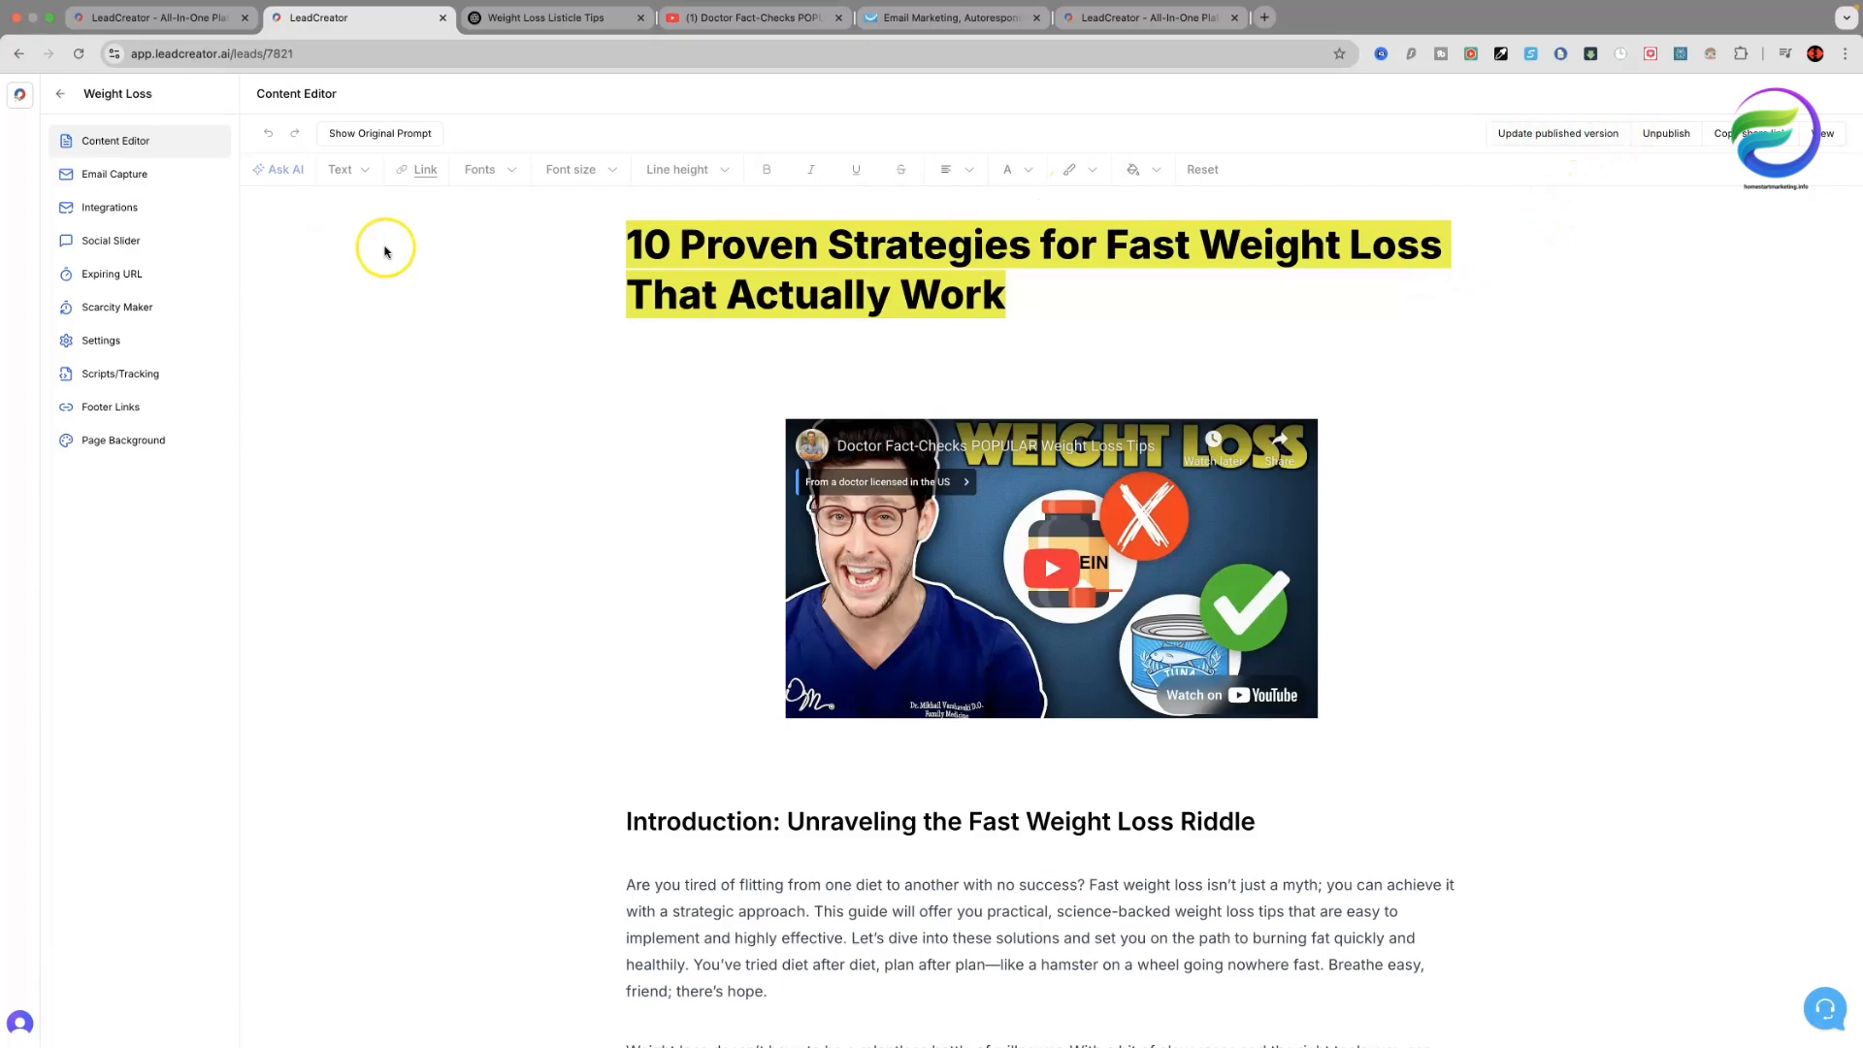
Preview the eBook Style, Blurred Button, Video and No Email Capture Form templates for the email capture form, then return to Standard.
{"action": "left_click", "coordinate": [99, 177]}
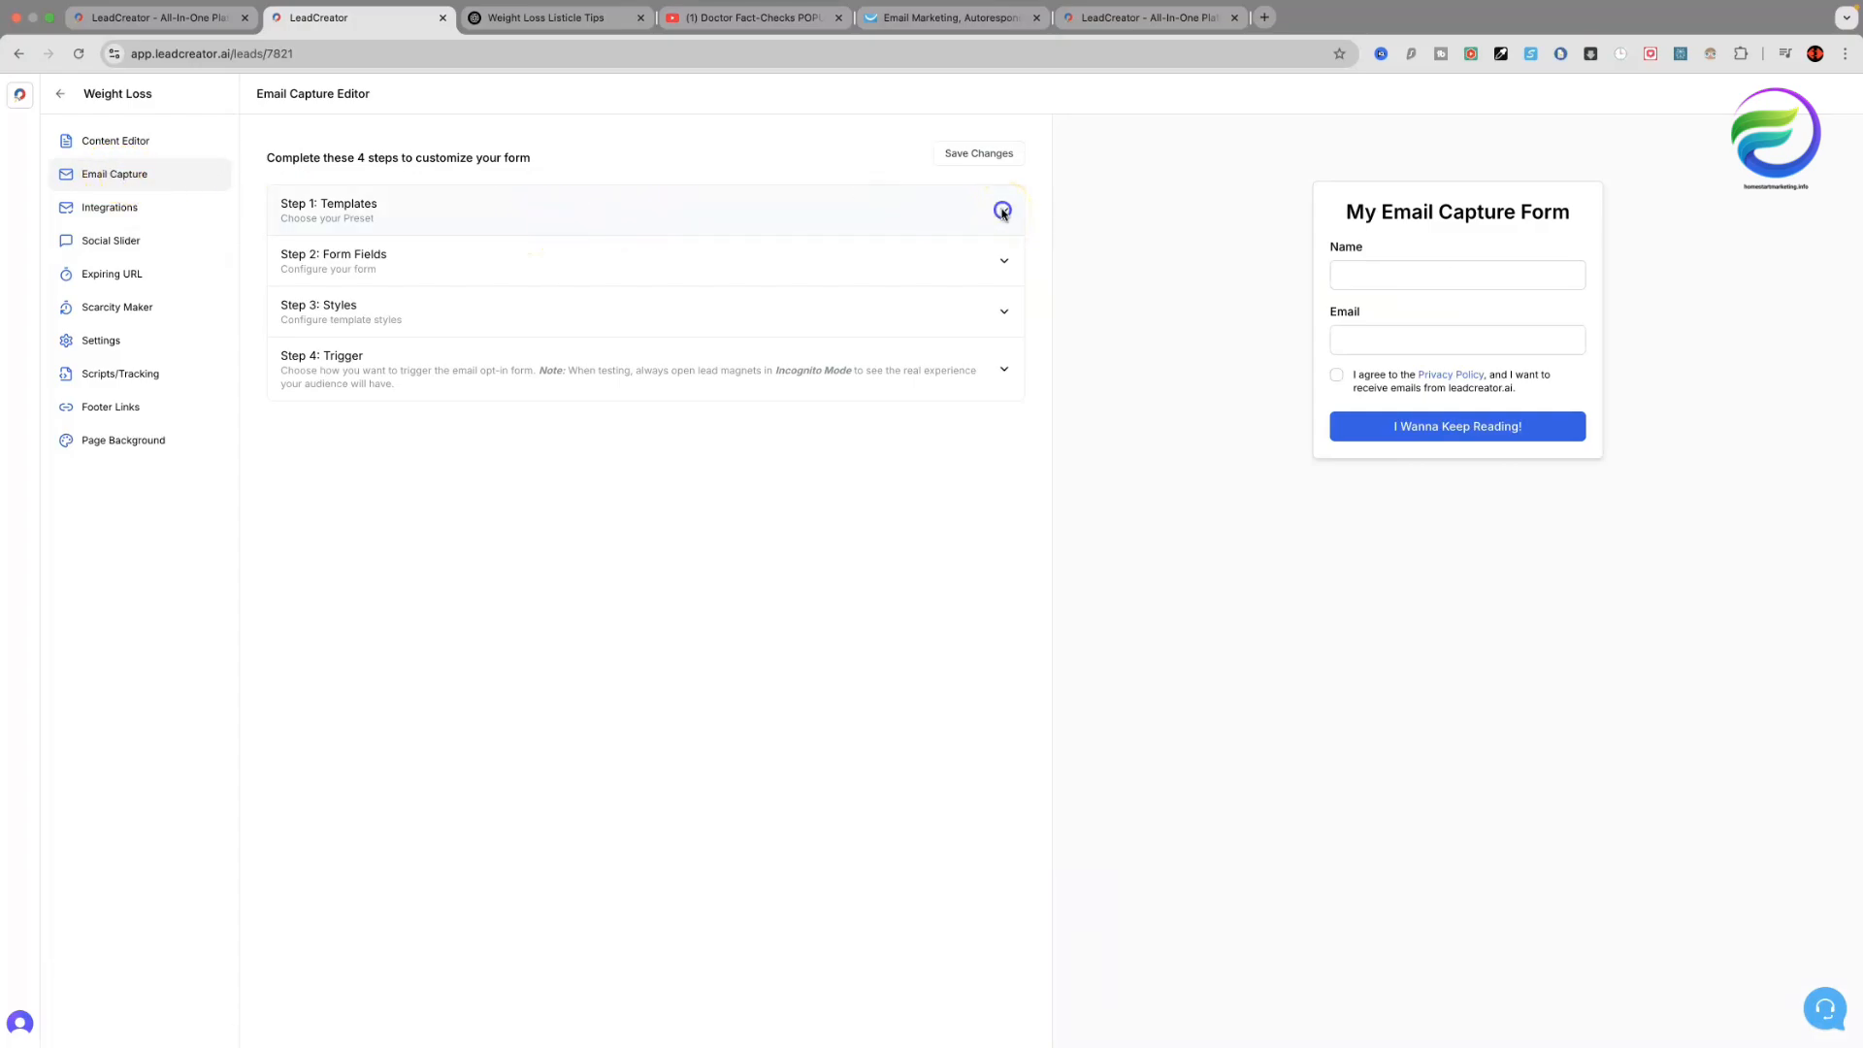
{"action": "left_click", "coordinate": [1002, 211]}
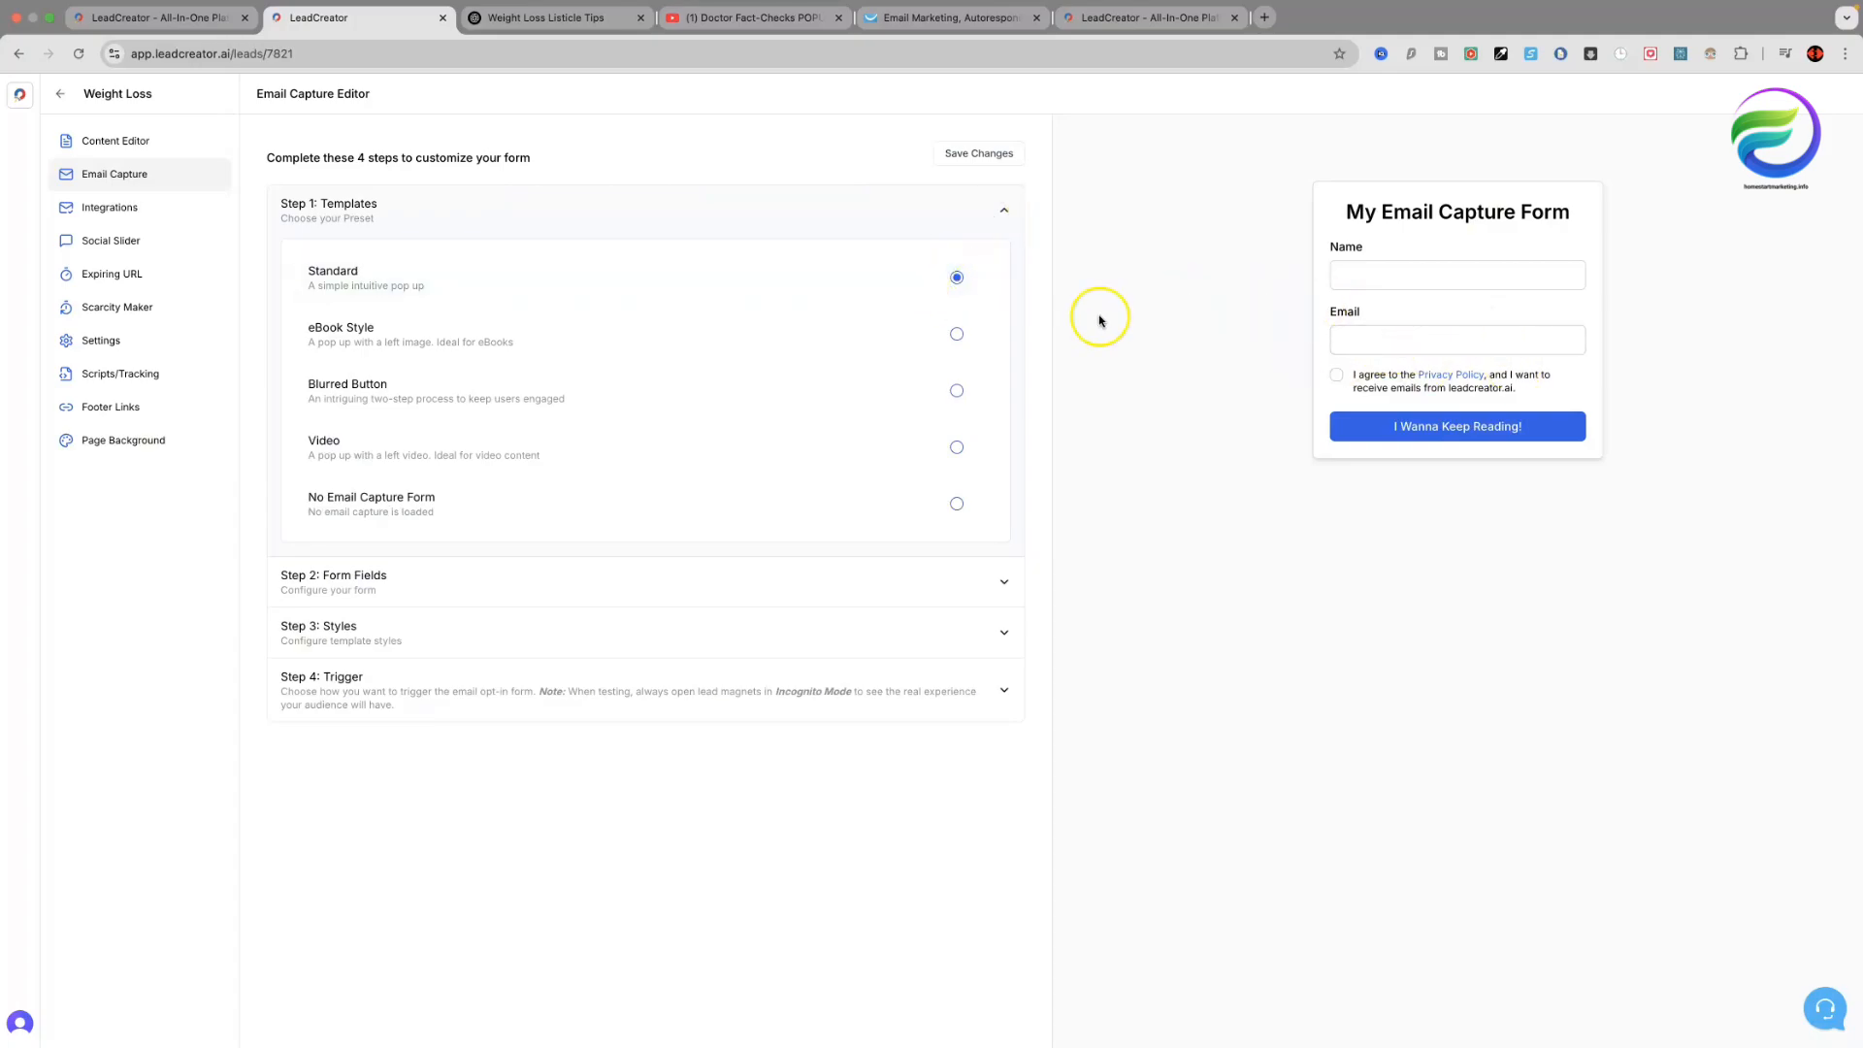
{"action": "left_click", "coordinate": [957, 335]}
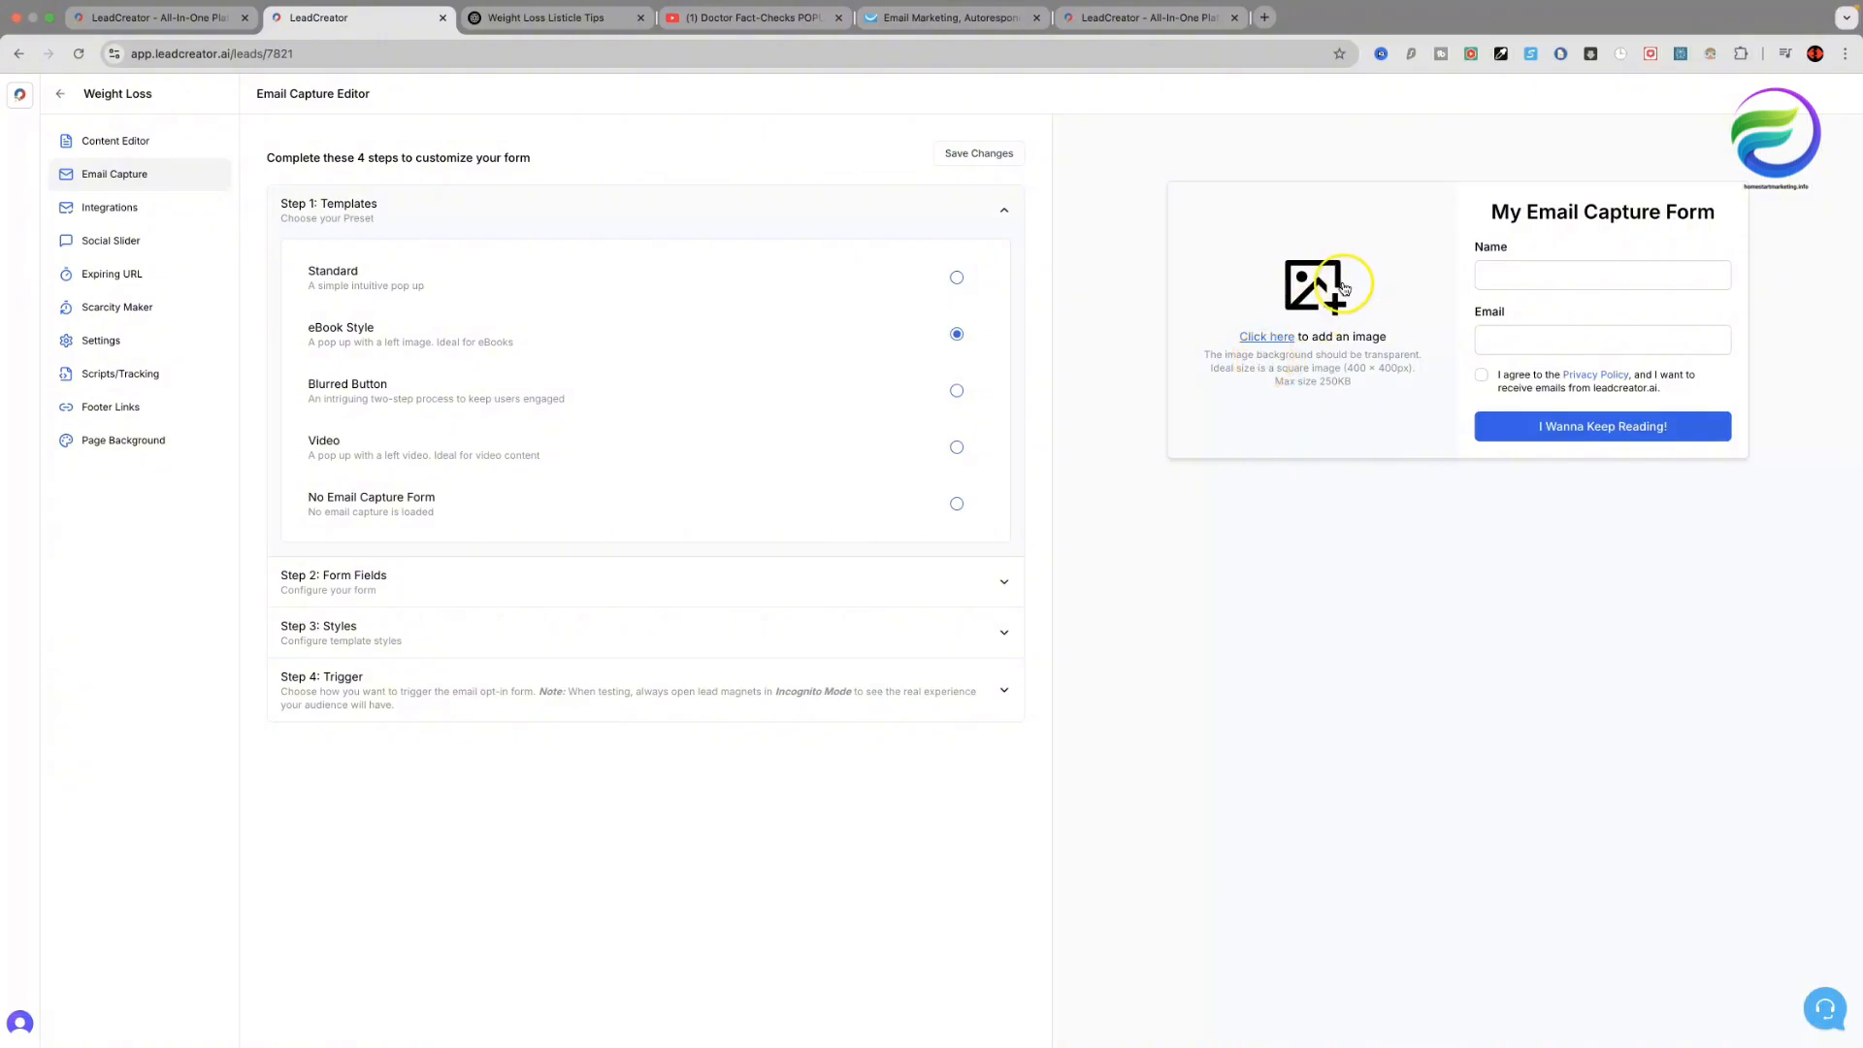
{"action": "left_click", "coordinate": [956, 389]}
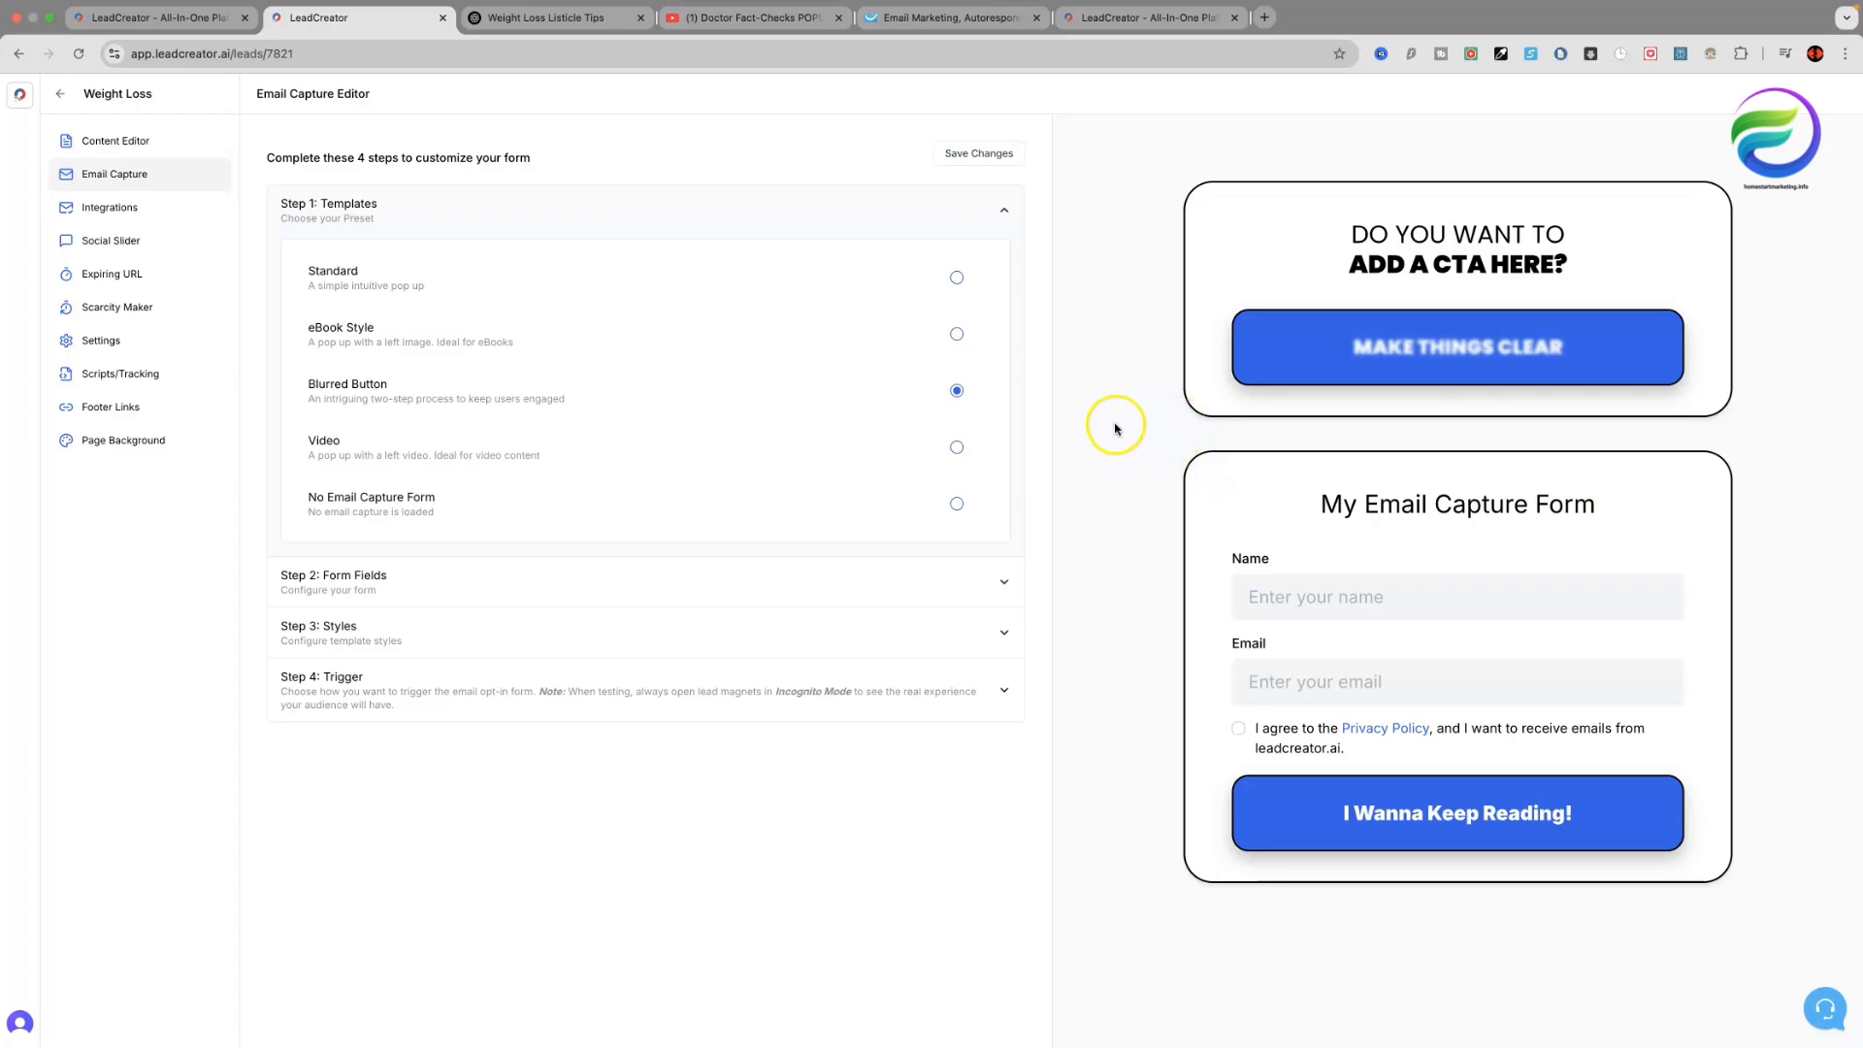
{"action": "left_click", "coordinate": [957, 451]}
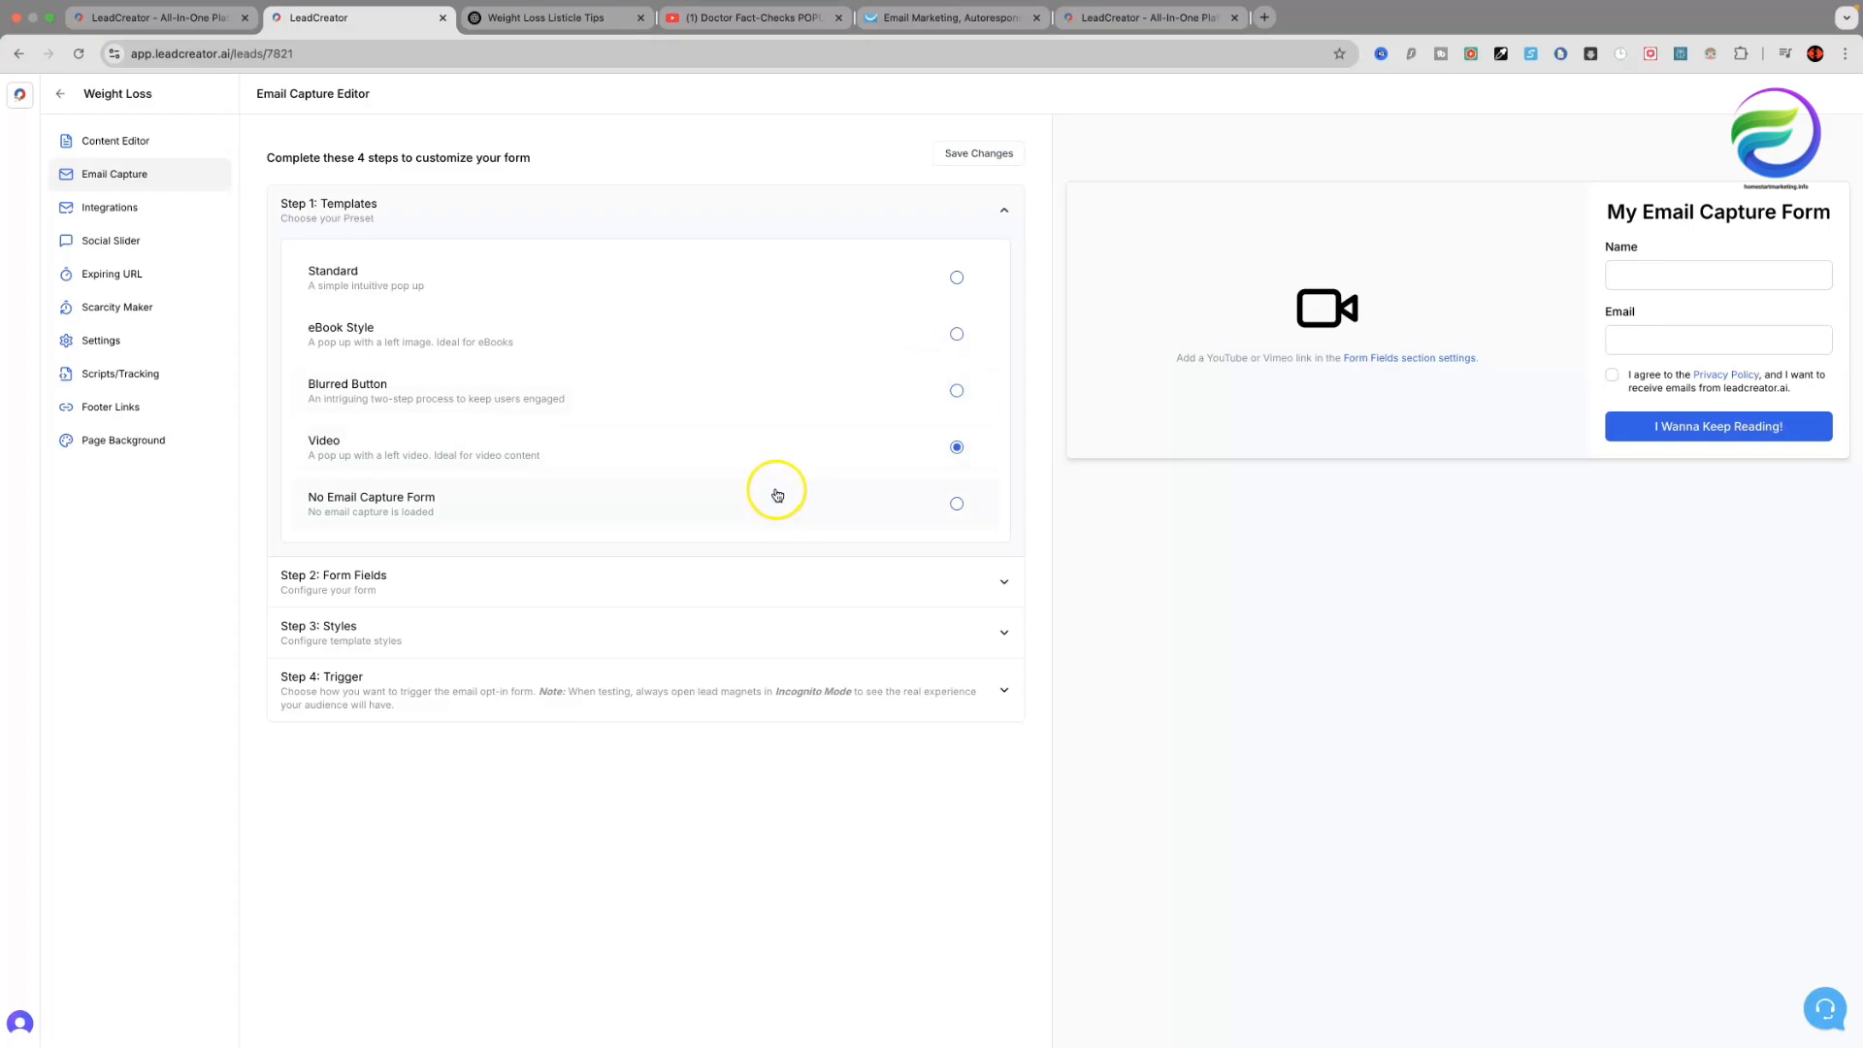
{"action": "left_click", "coordinate": [955, 504]}
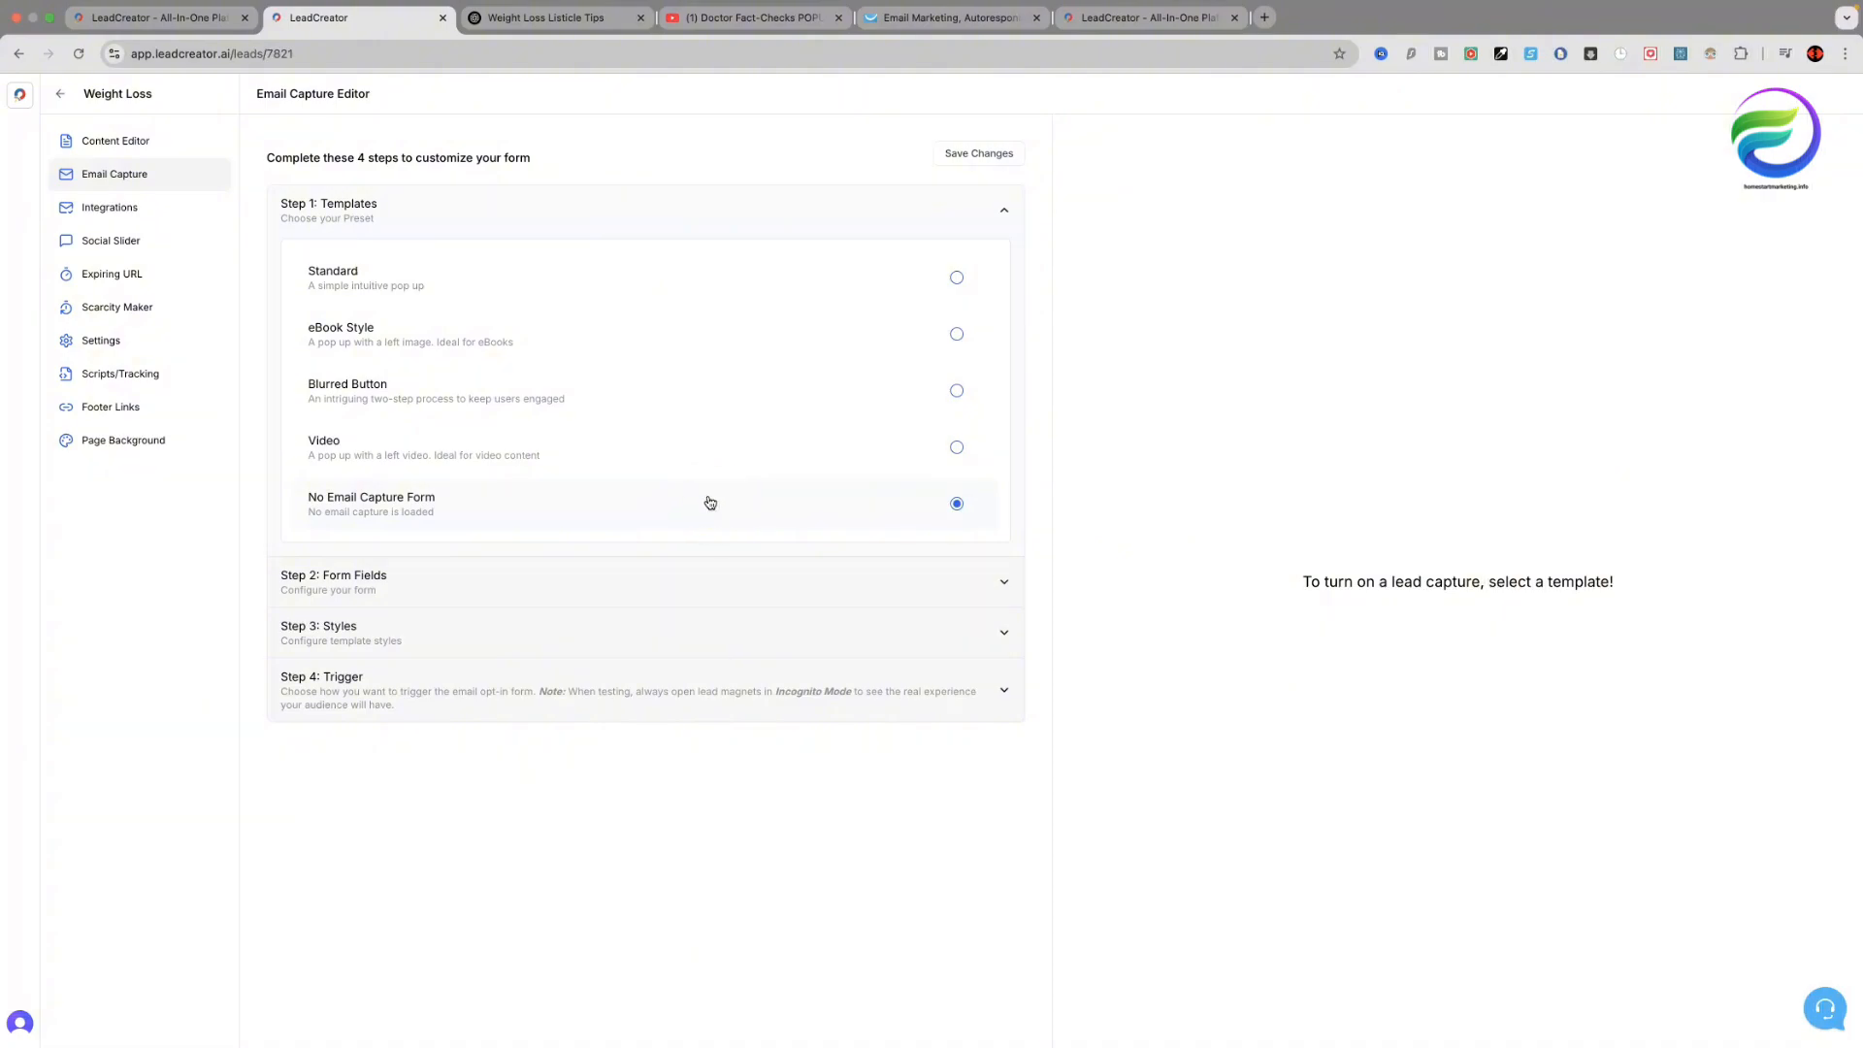
{"action": "left_click", "coordinate": [956, 278]}
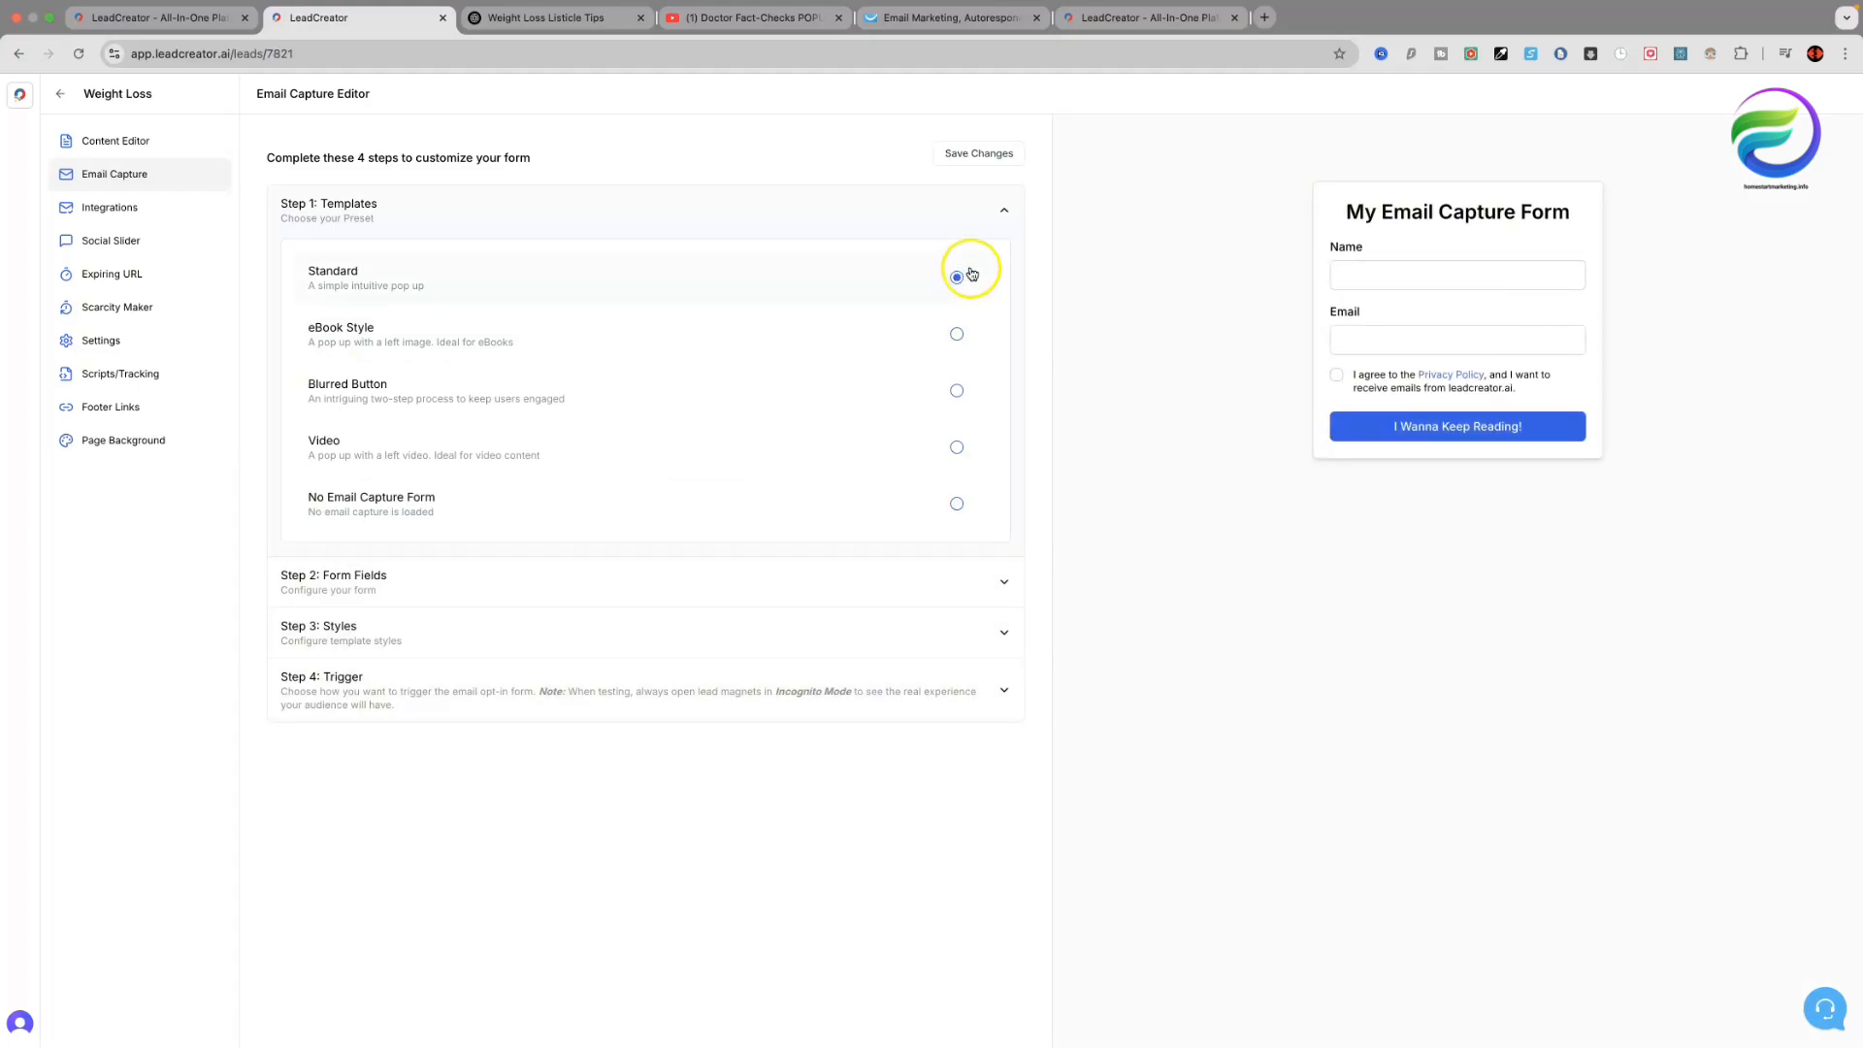
{"action": "left_click", "coordinate": [1004, 209]}
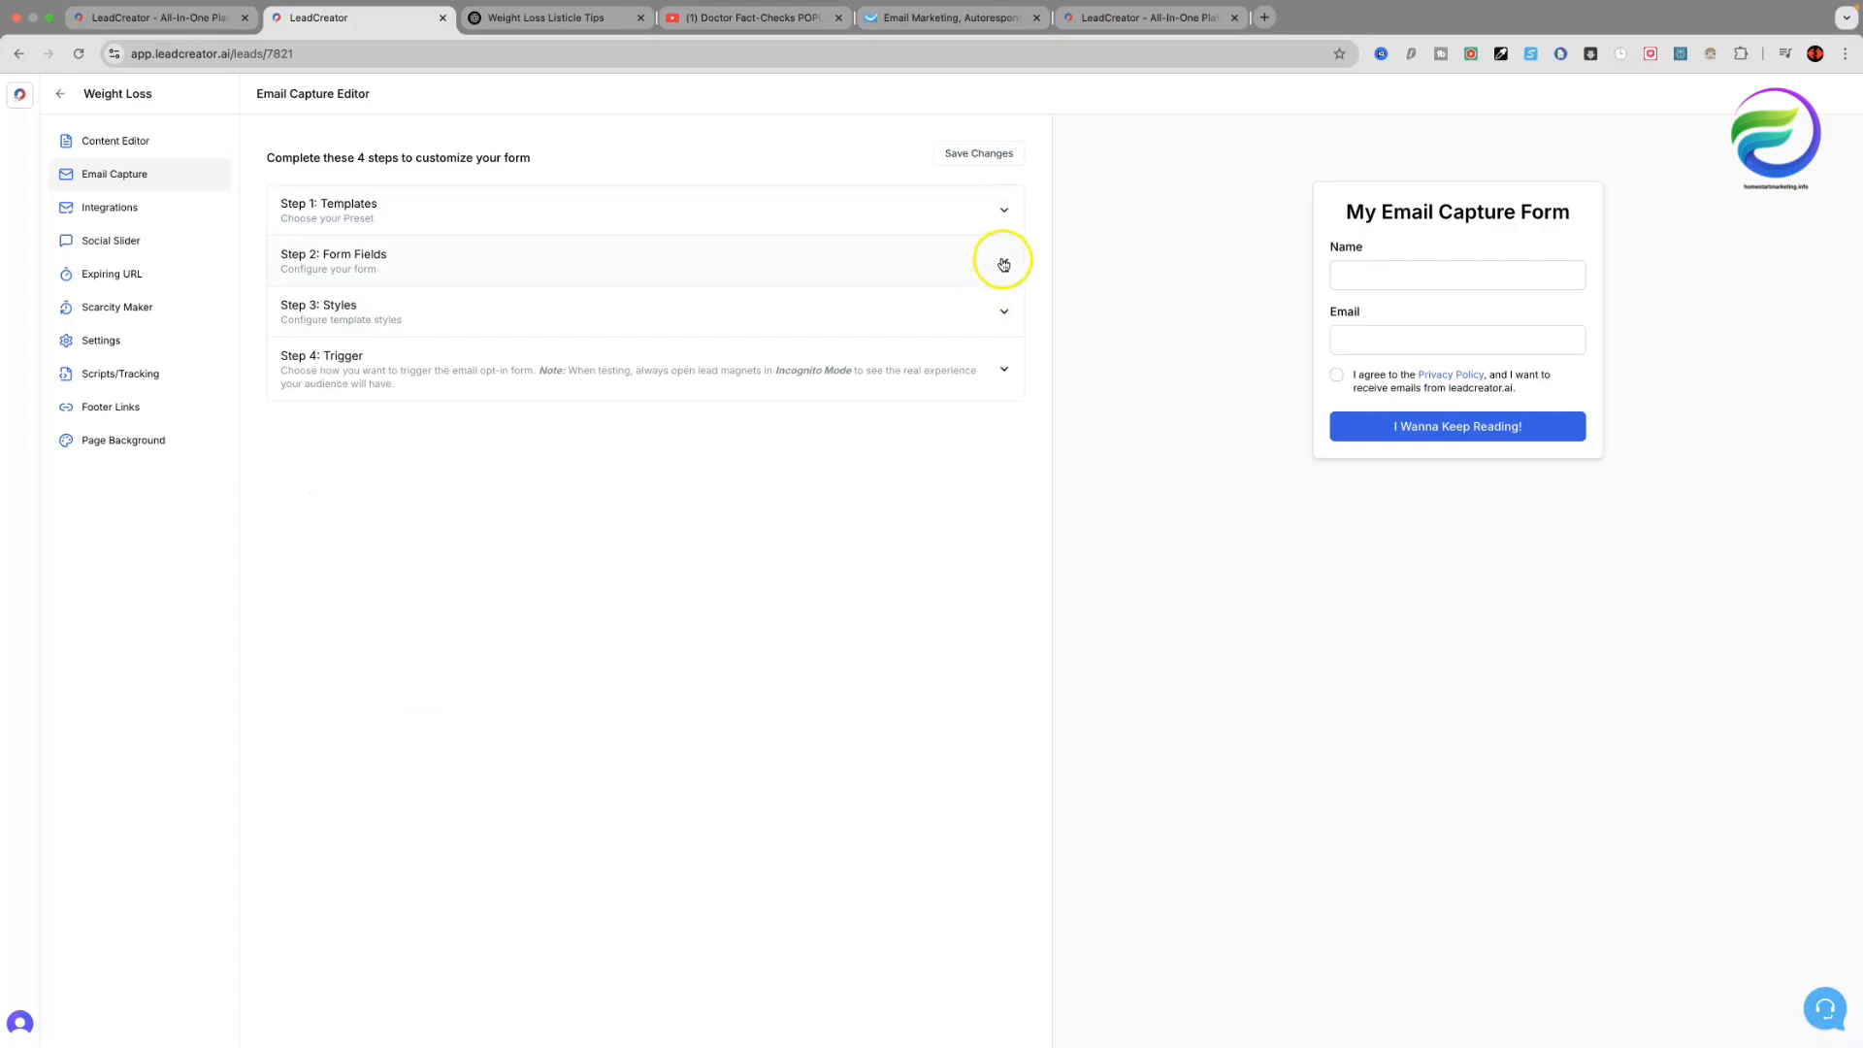
Set the email capture form's title to "Rapid weight loss tips" in the form fields.
{"action": "left_click", "coordinate": [1000, 261]}
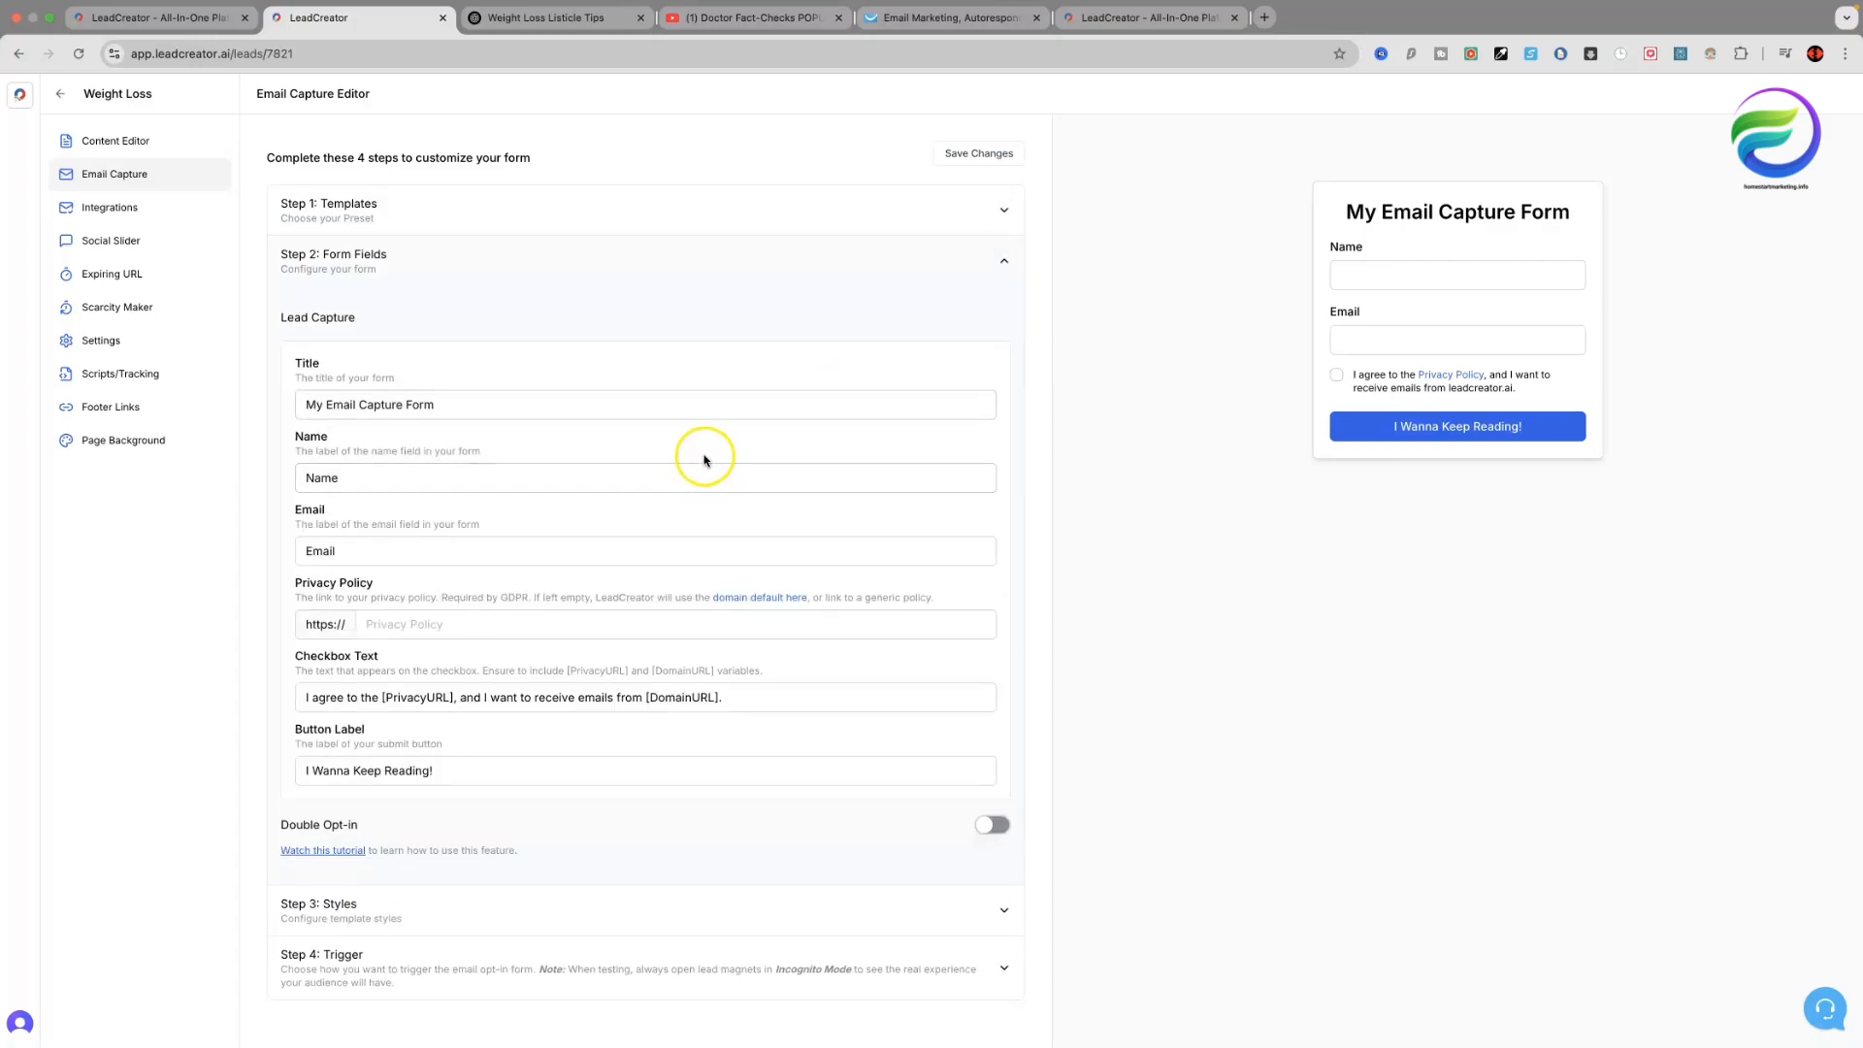
{"action": "left_click", "coordinate": [419, 405]}
{"action": "left_click_drag", "start_coordinate": [419, 404], "coordinate": [294, 398]}
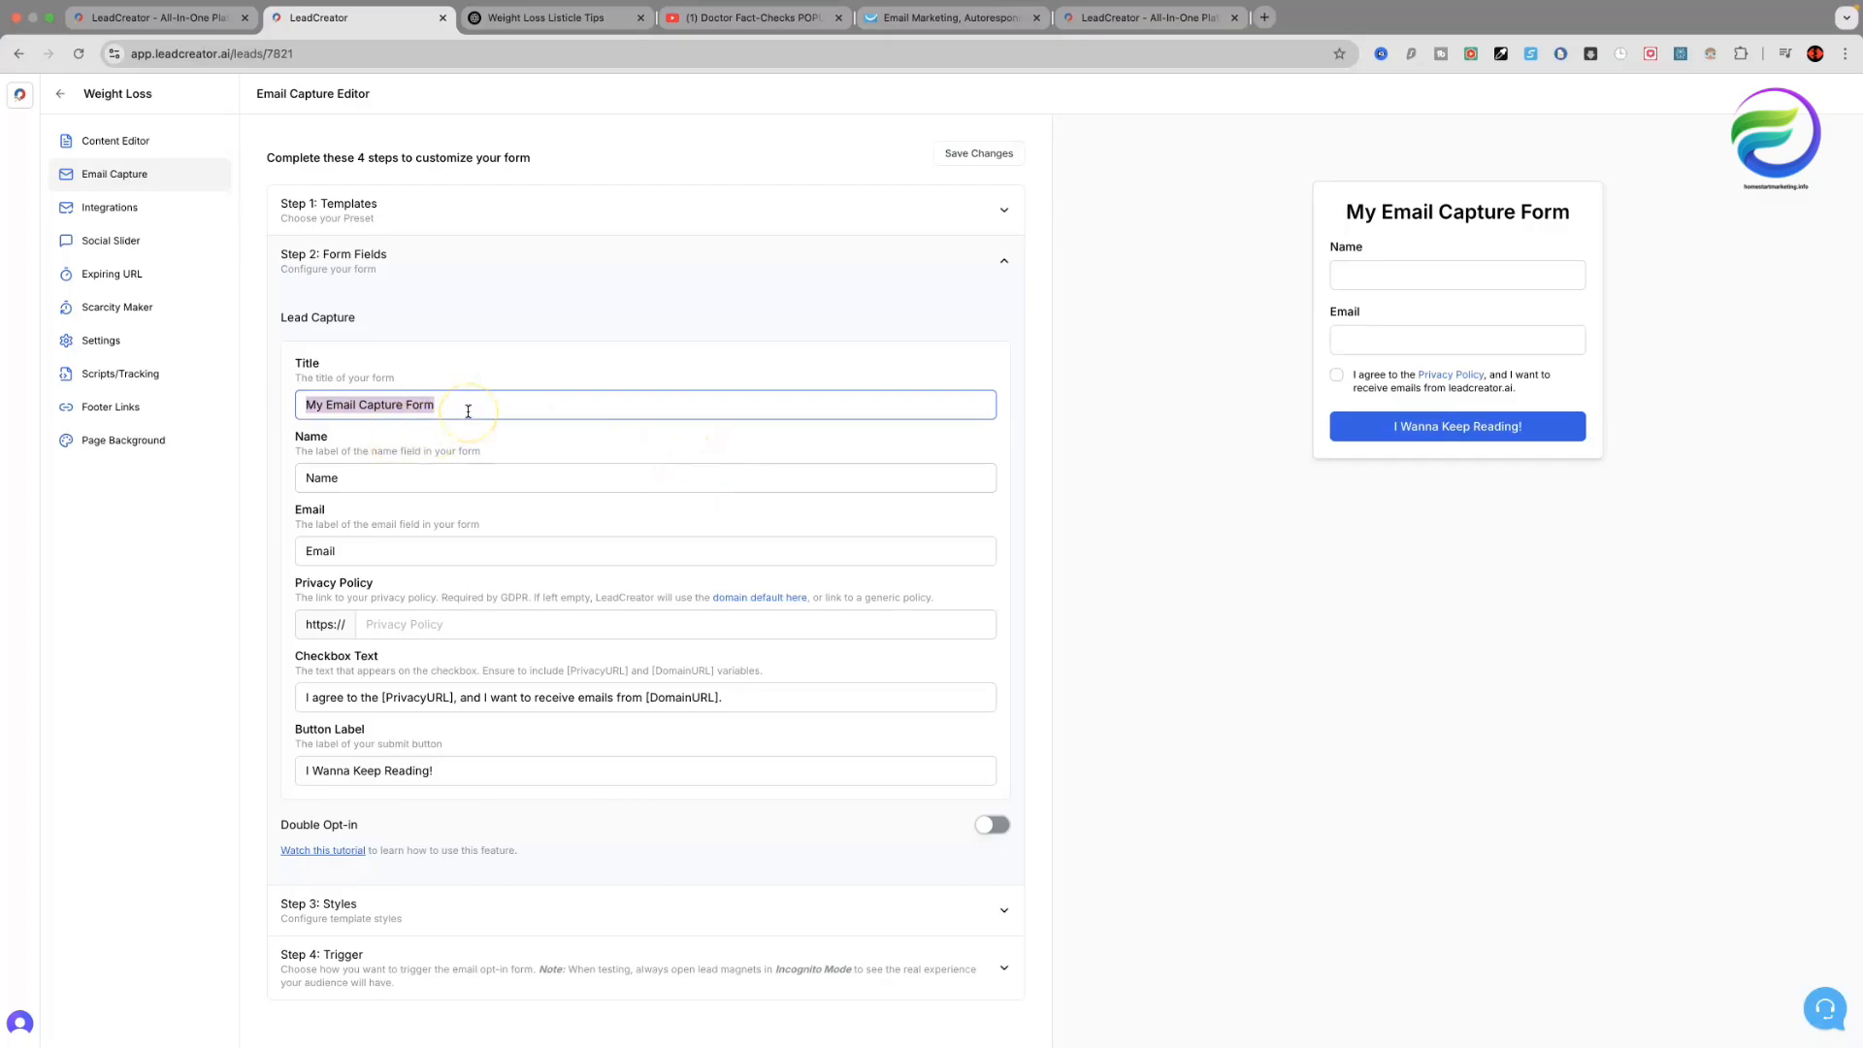
{"action": "type", "text": "Rapid w"}
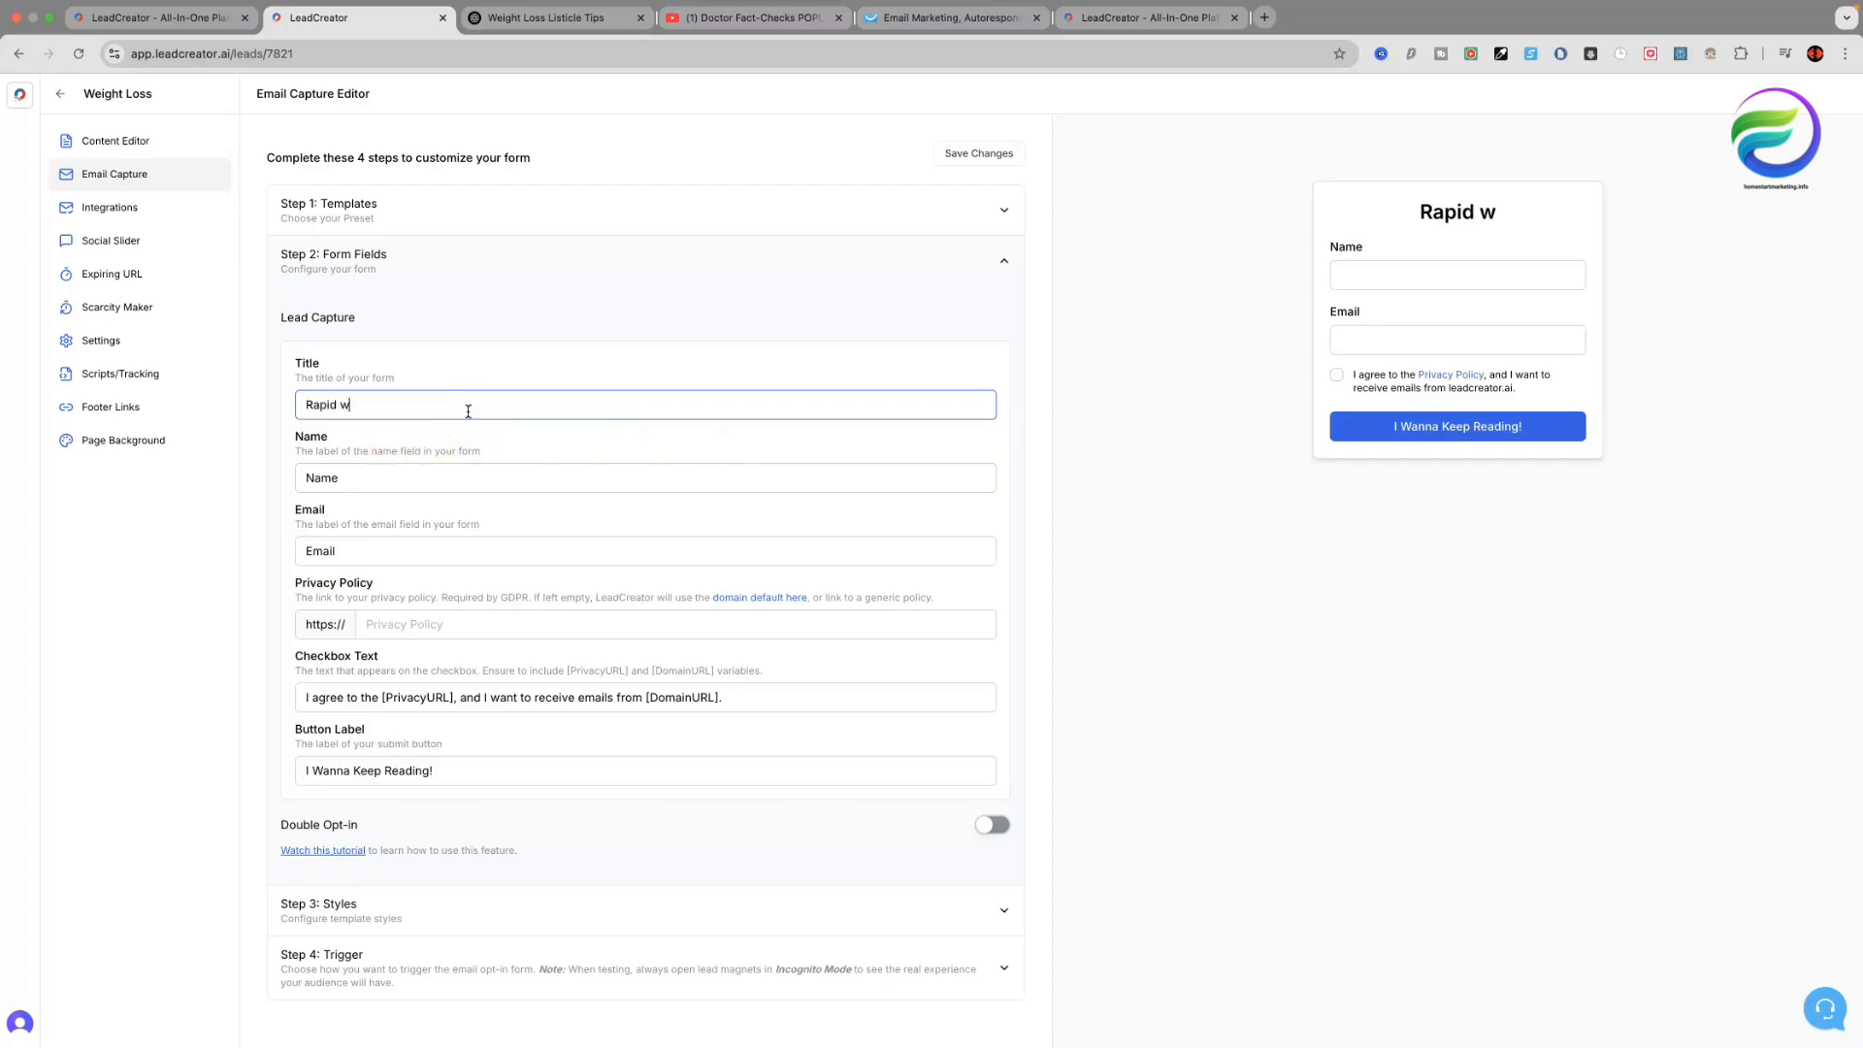
{"action": "type", "text": "eight l"}
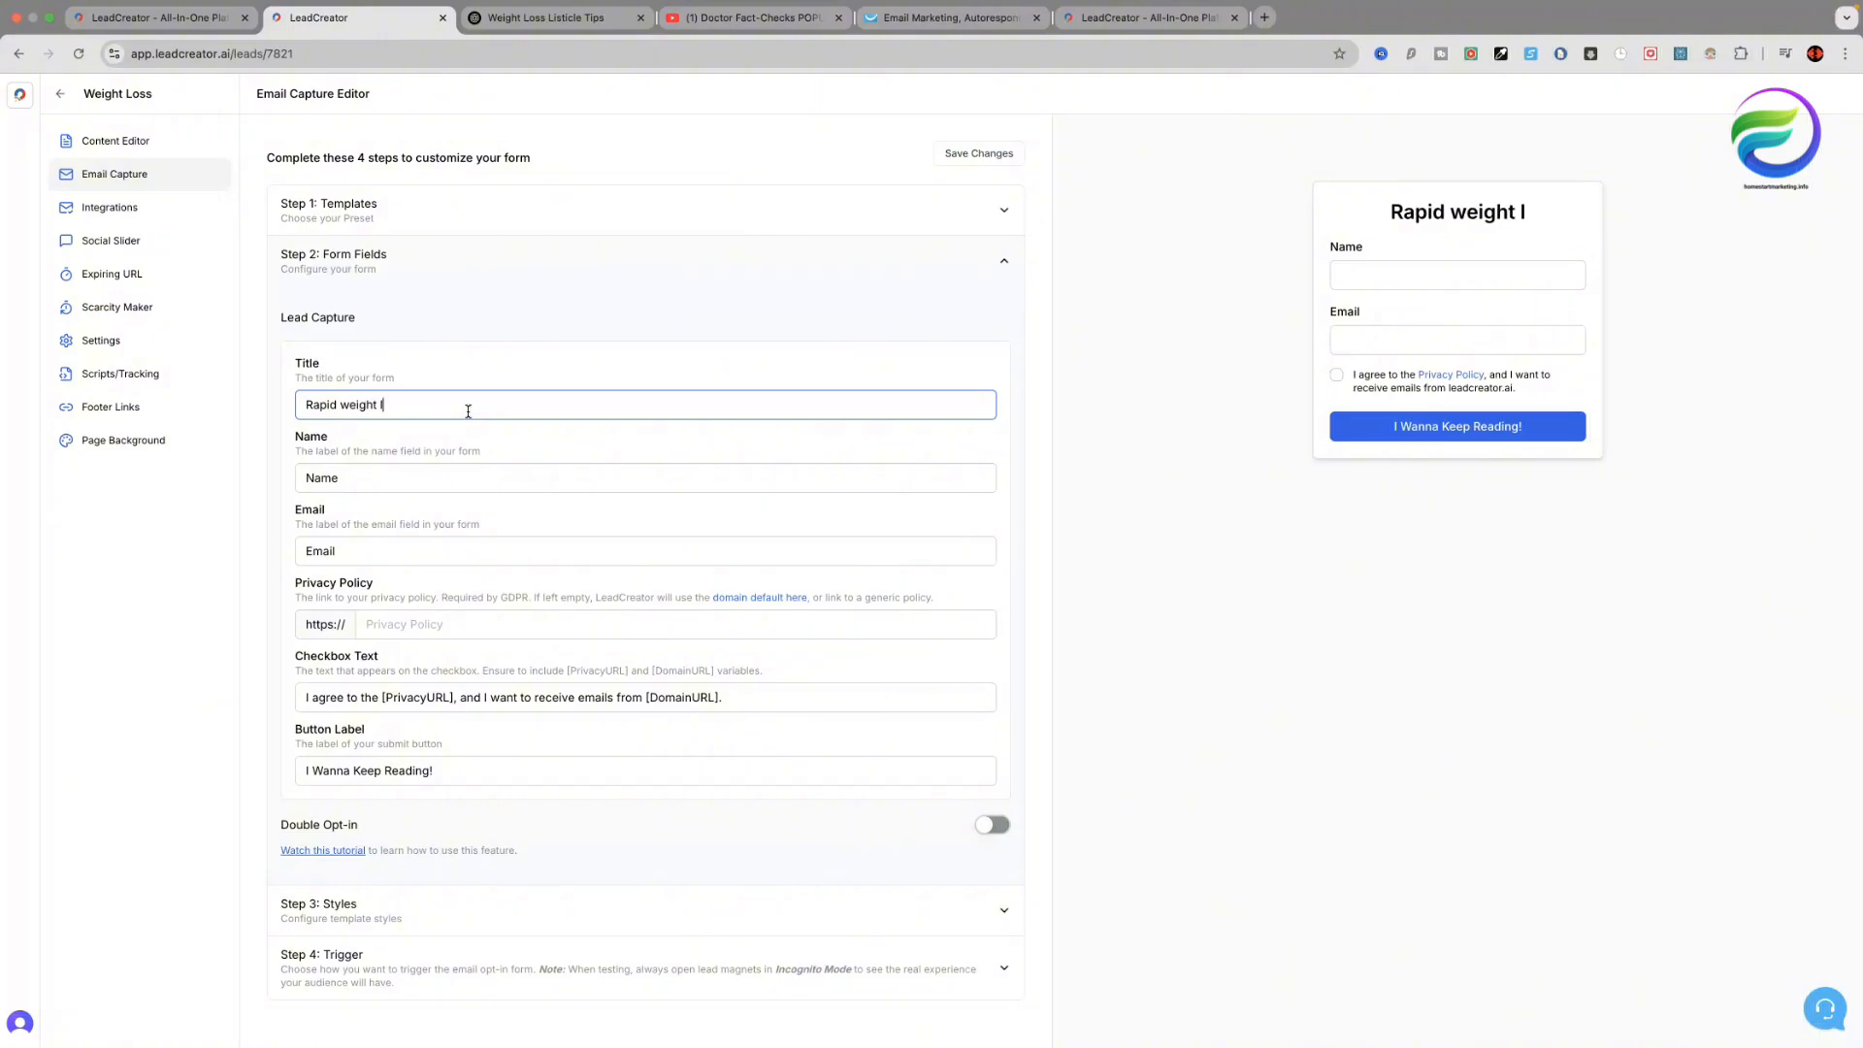
{"action": "type", "text": "oss ti"}
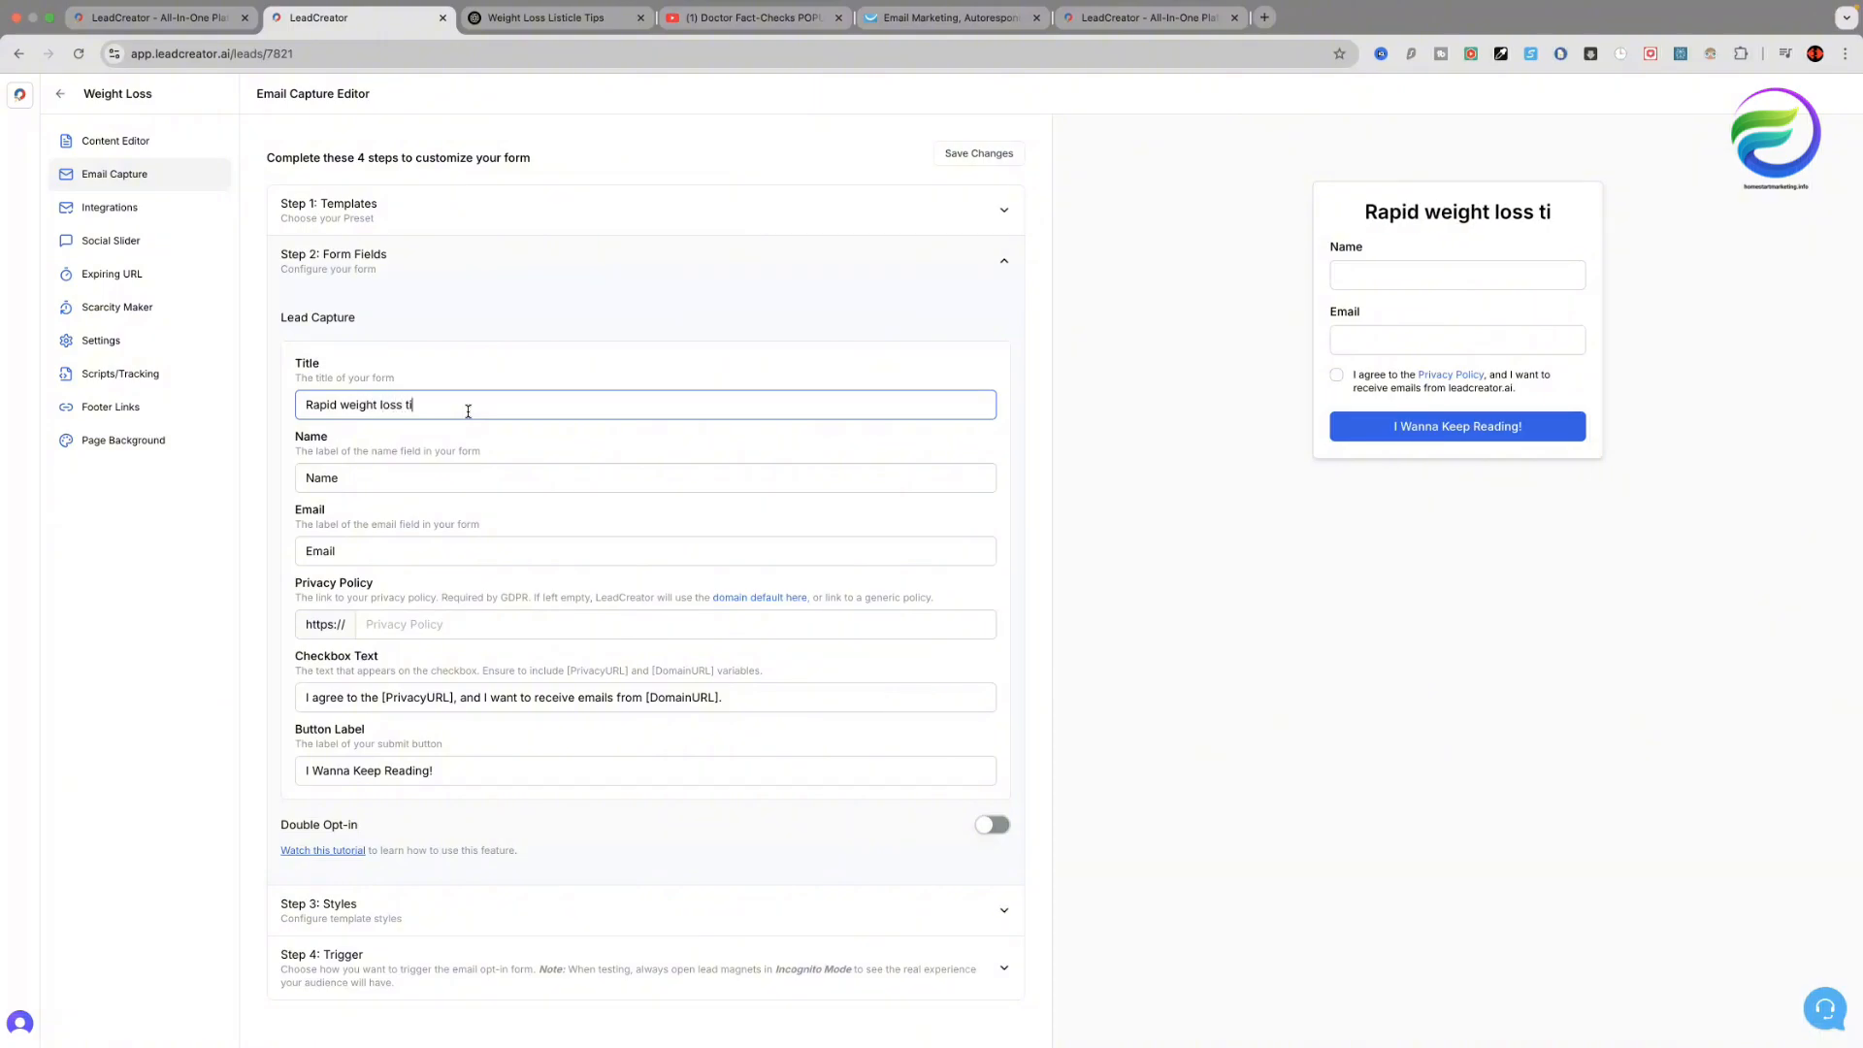
{"action": "type", "text": "ps"}
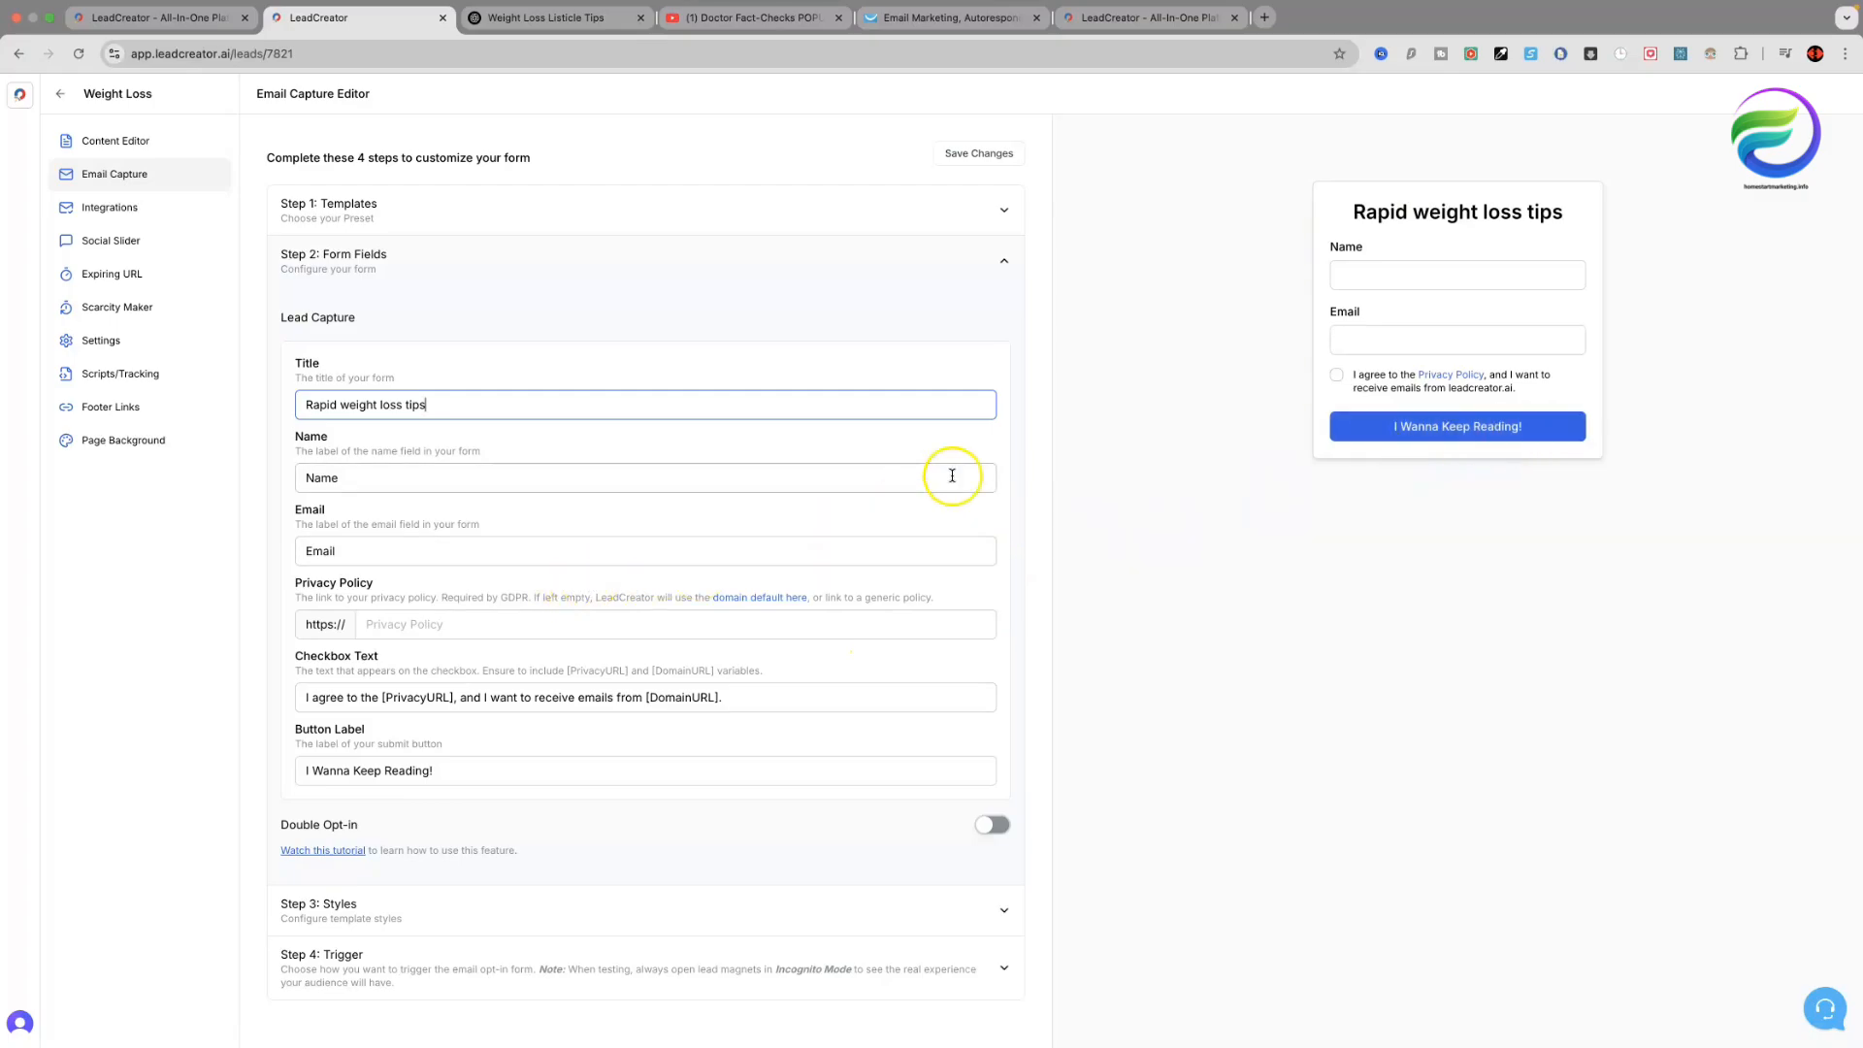
{"action": "left_click", "coordinate": [1006, 269]}
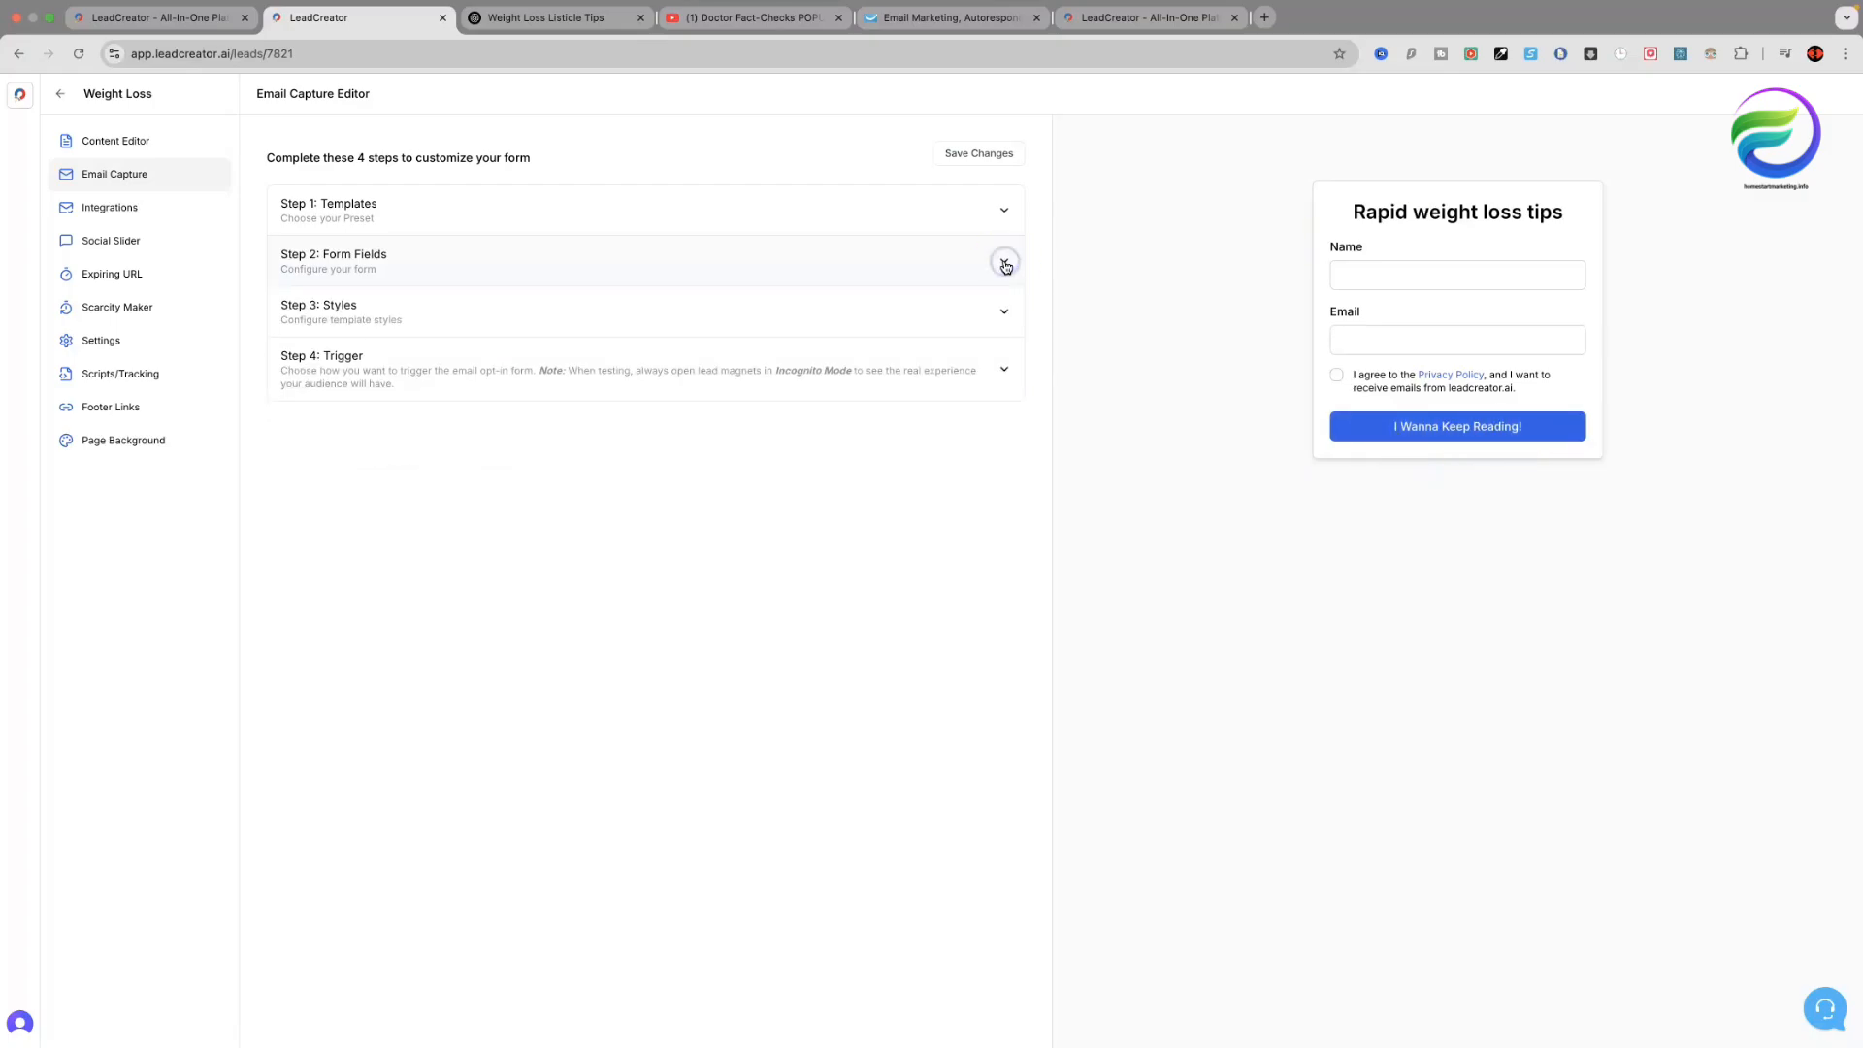
Change the form button's background colour to green, #5abb42, in the form's styles.
{"action": "left_click", "coordinate": [1001, 311]}
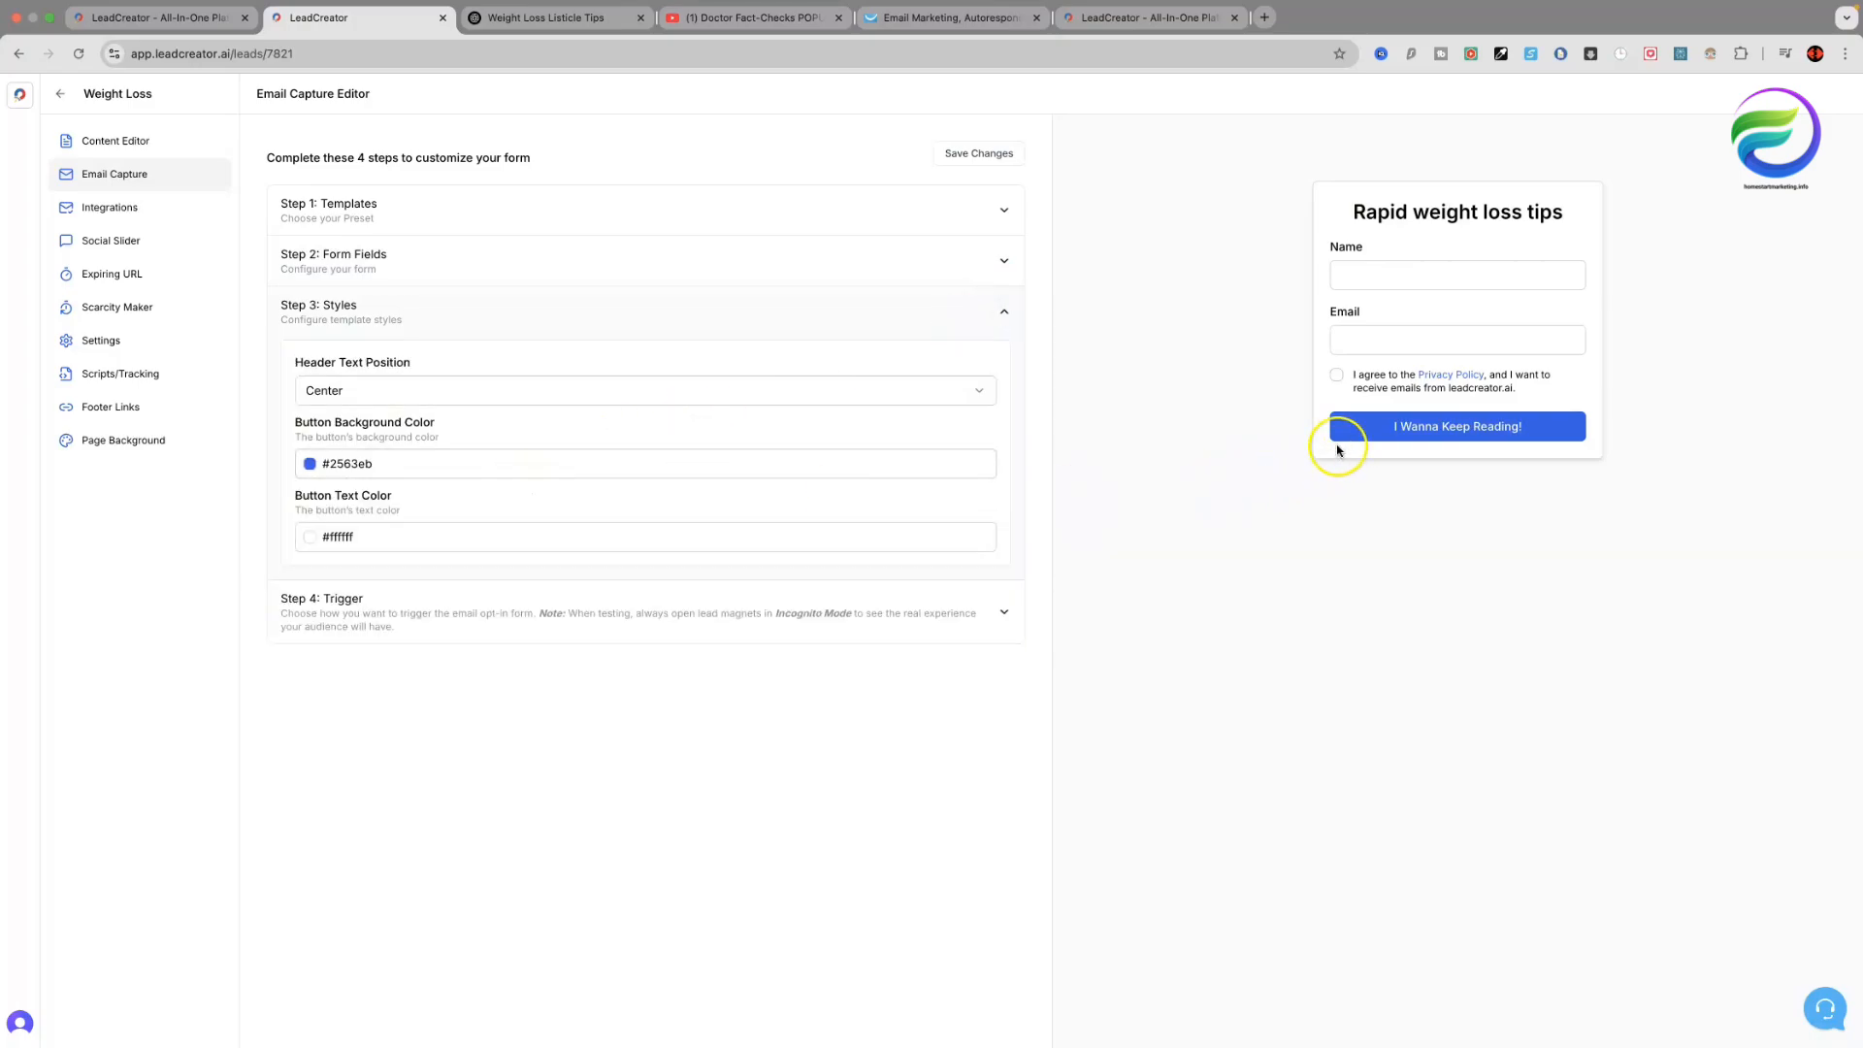
{"action": "left_click", "coordinate": [308, 463]}
{"action": "left_click", "coordinate": [277, 640]}
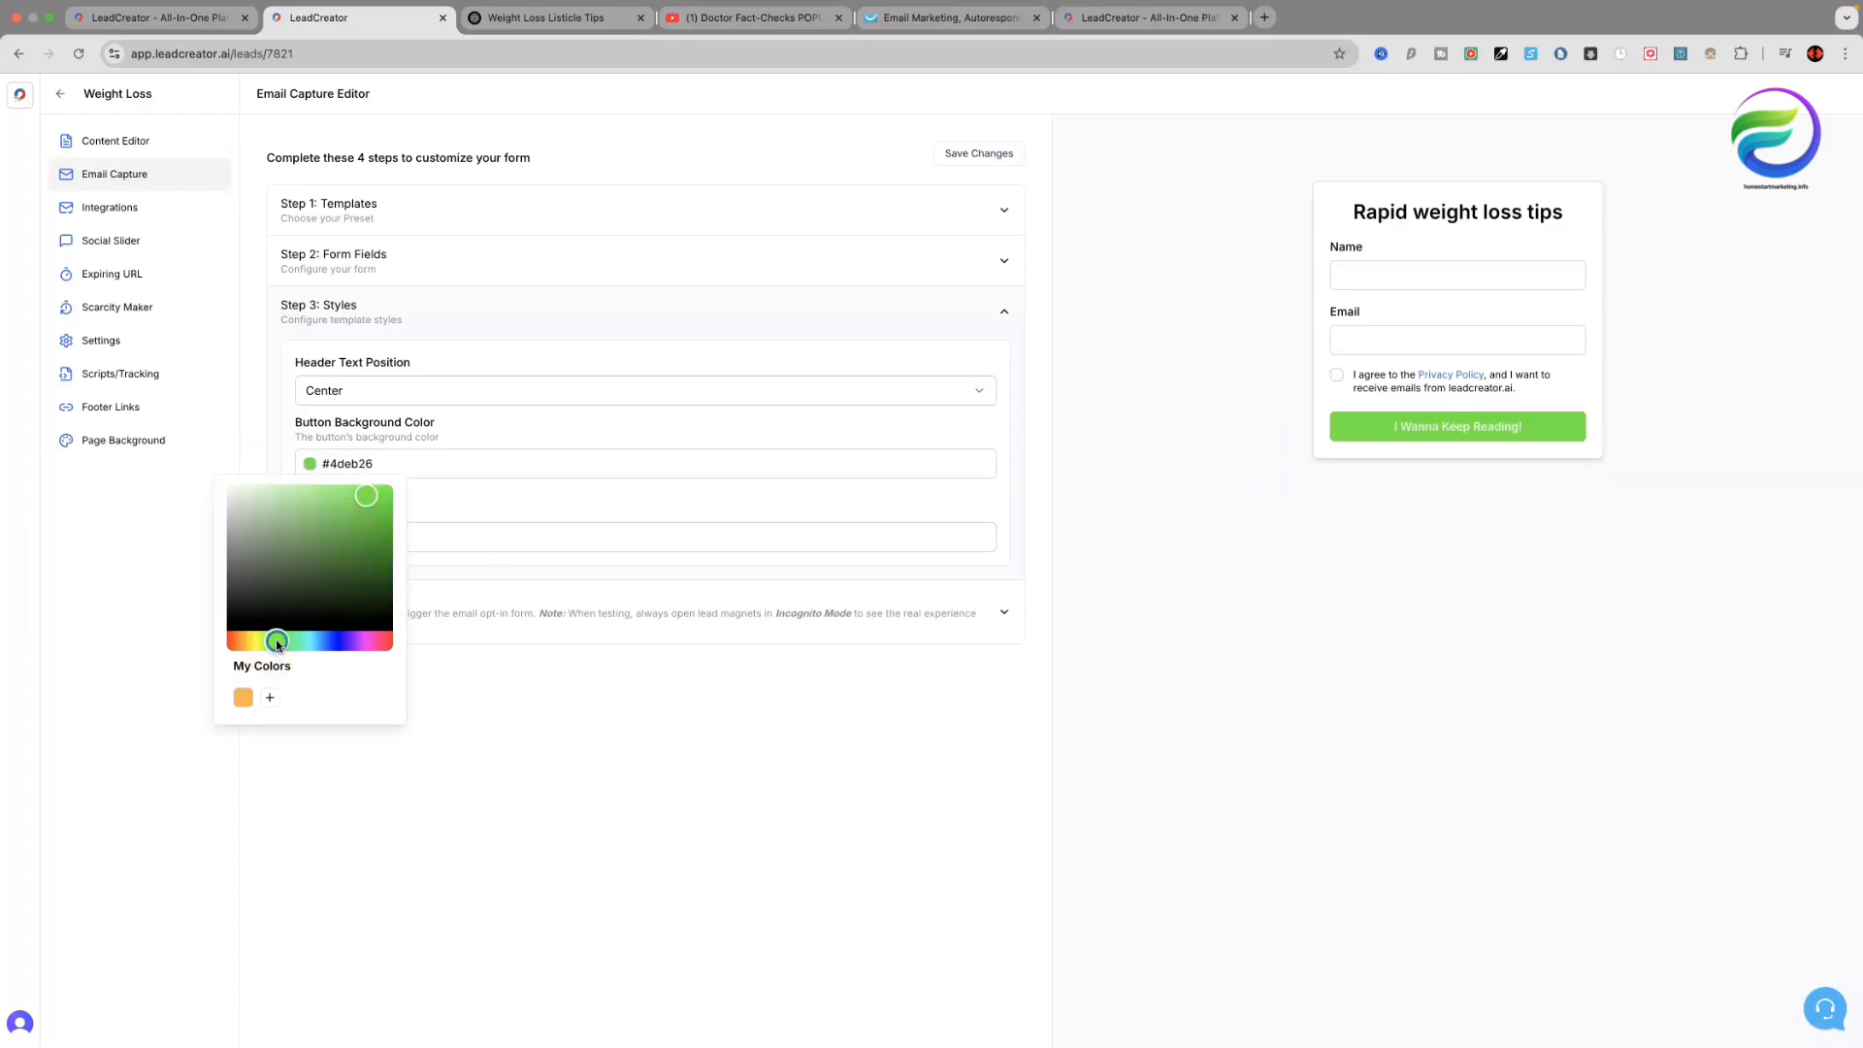
{"action": "left_click", "coordinate": [332, 522]}
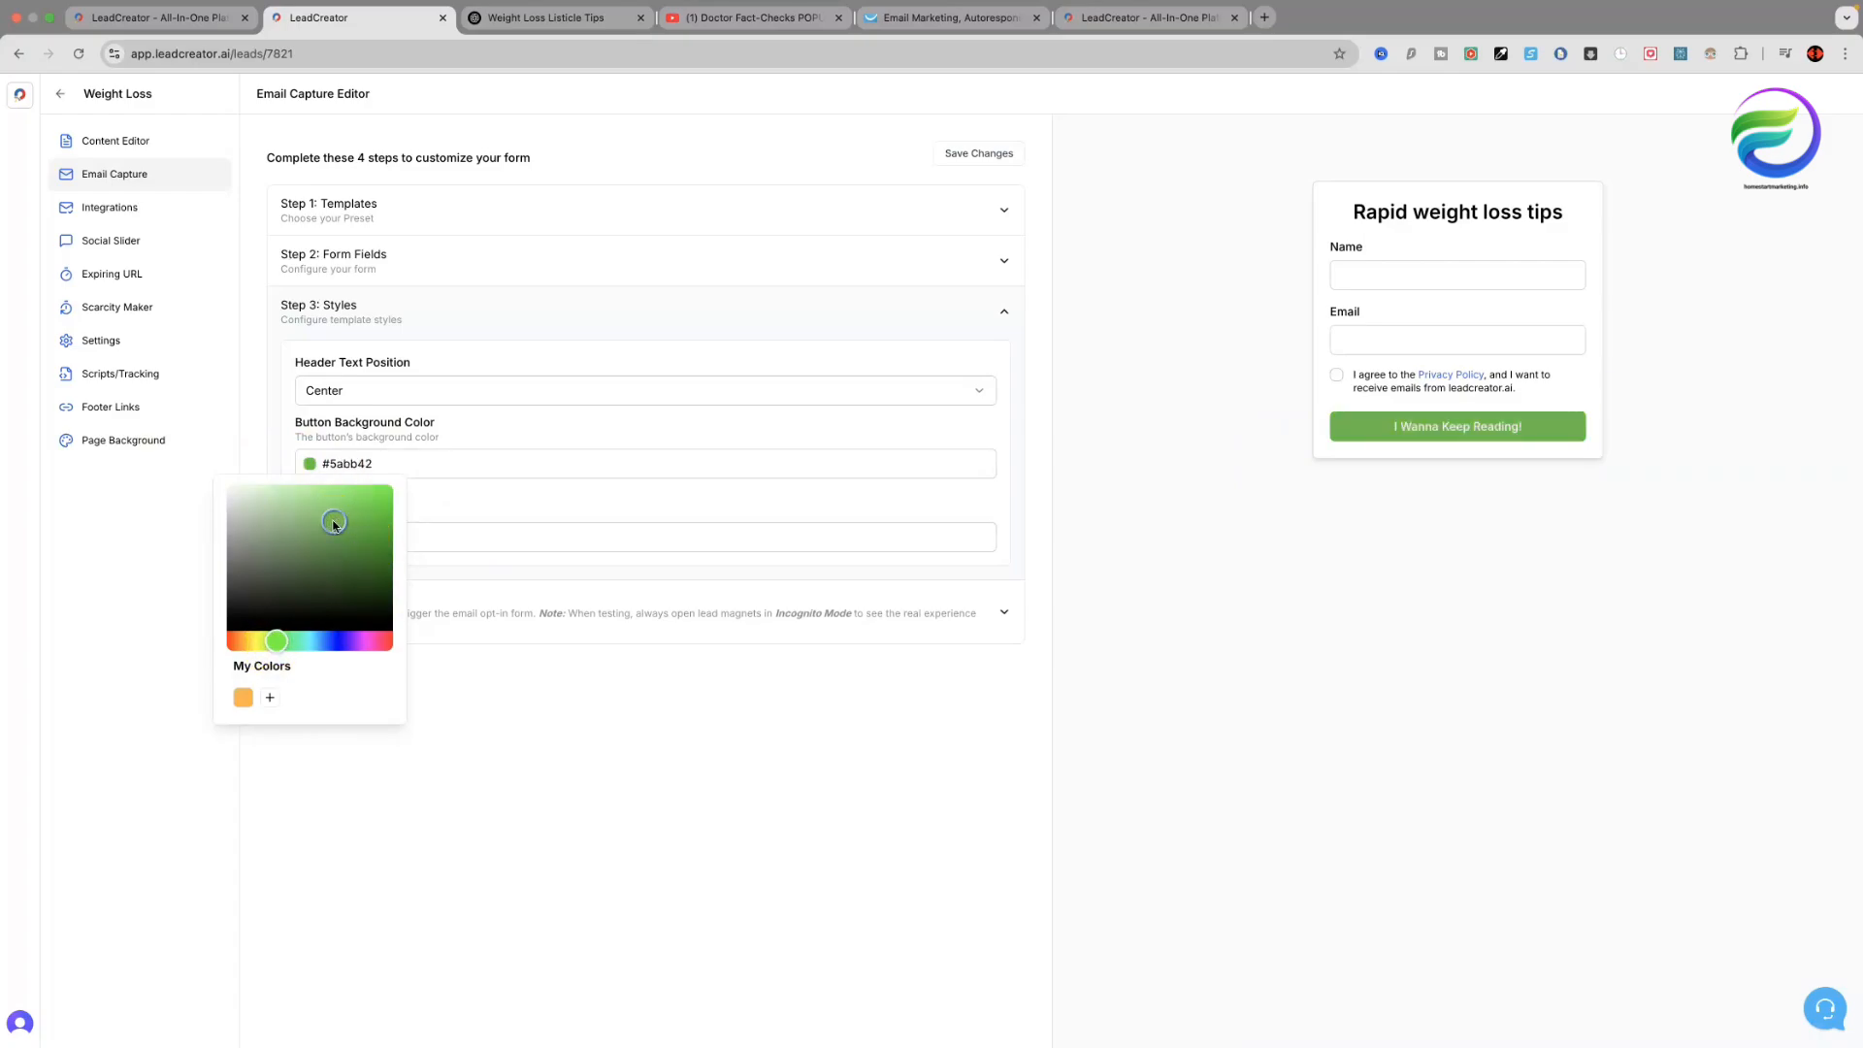
{"action": "left_click", "coordinate": [491, 507]}
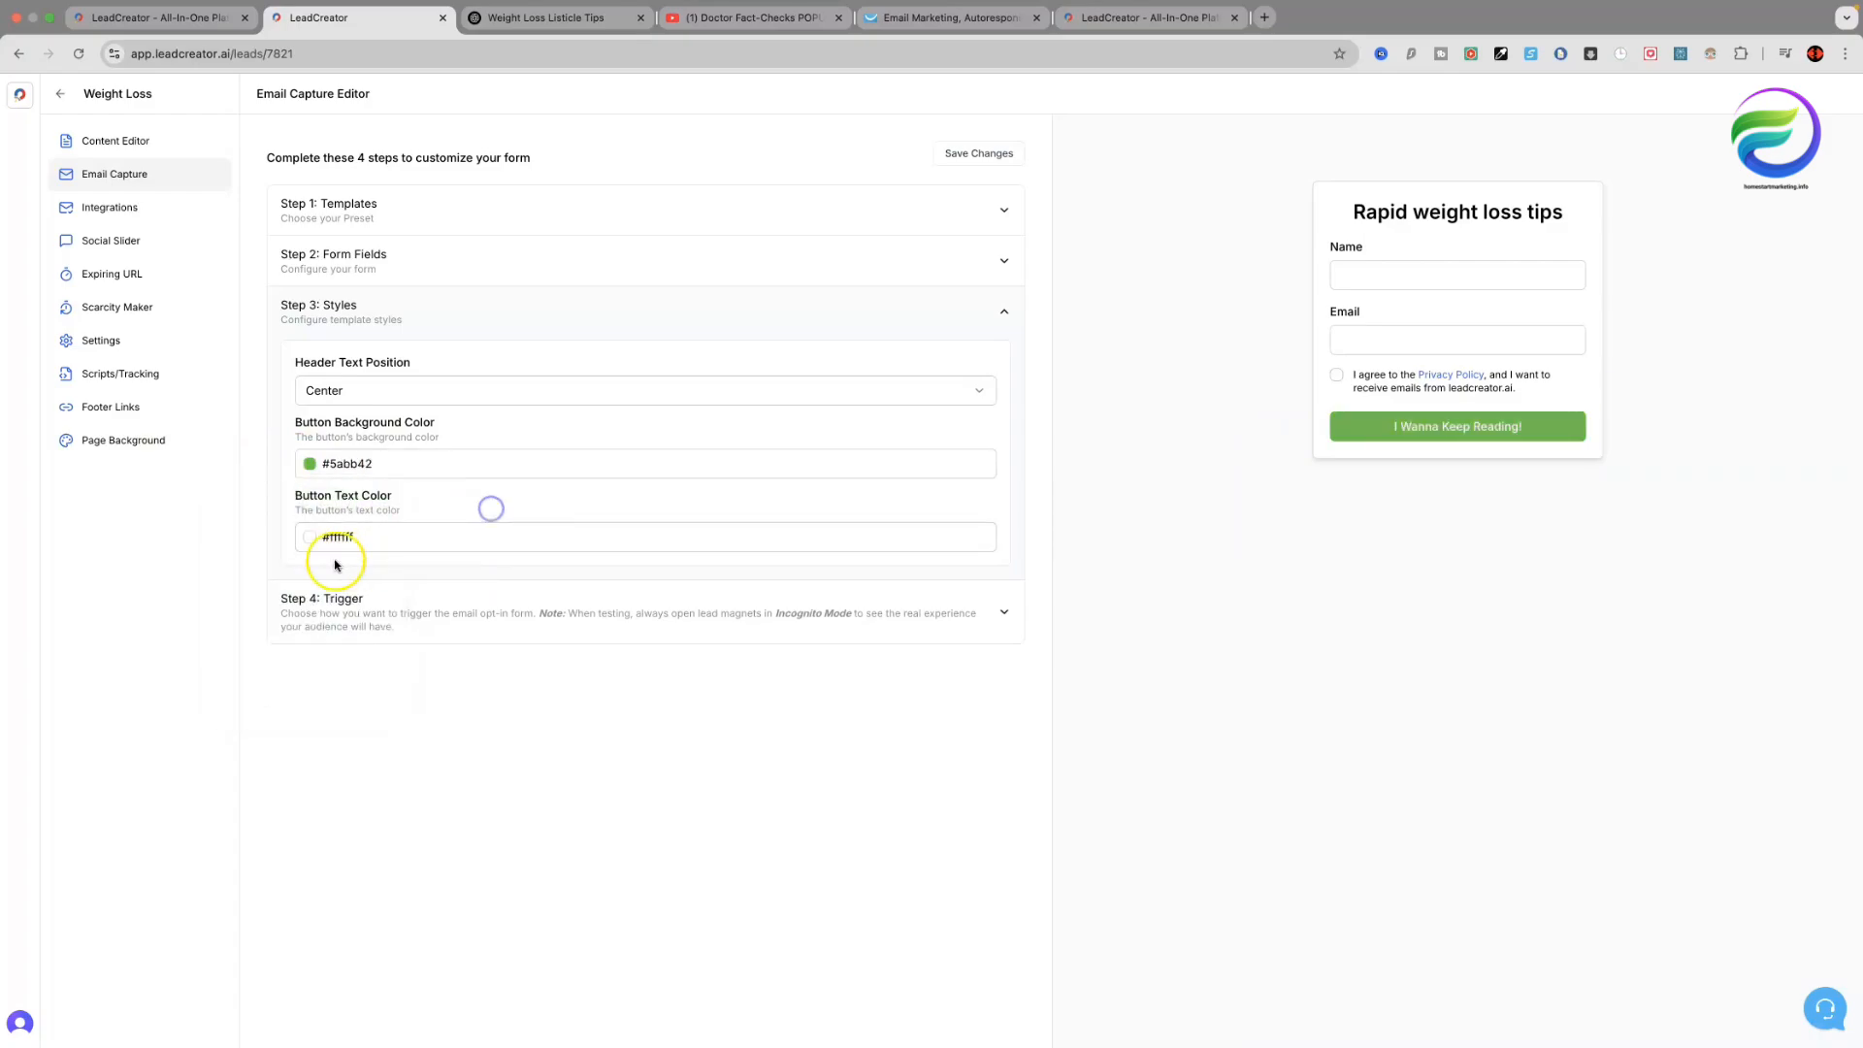
{"action": "left_click", "coordinate": [311, 538]}
{"action": "left_click", "coordinate": [579, 537]}
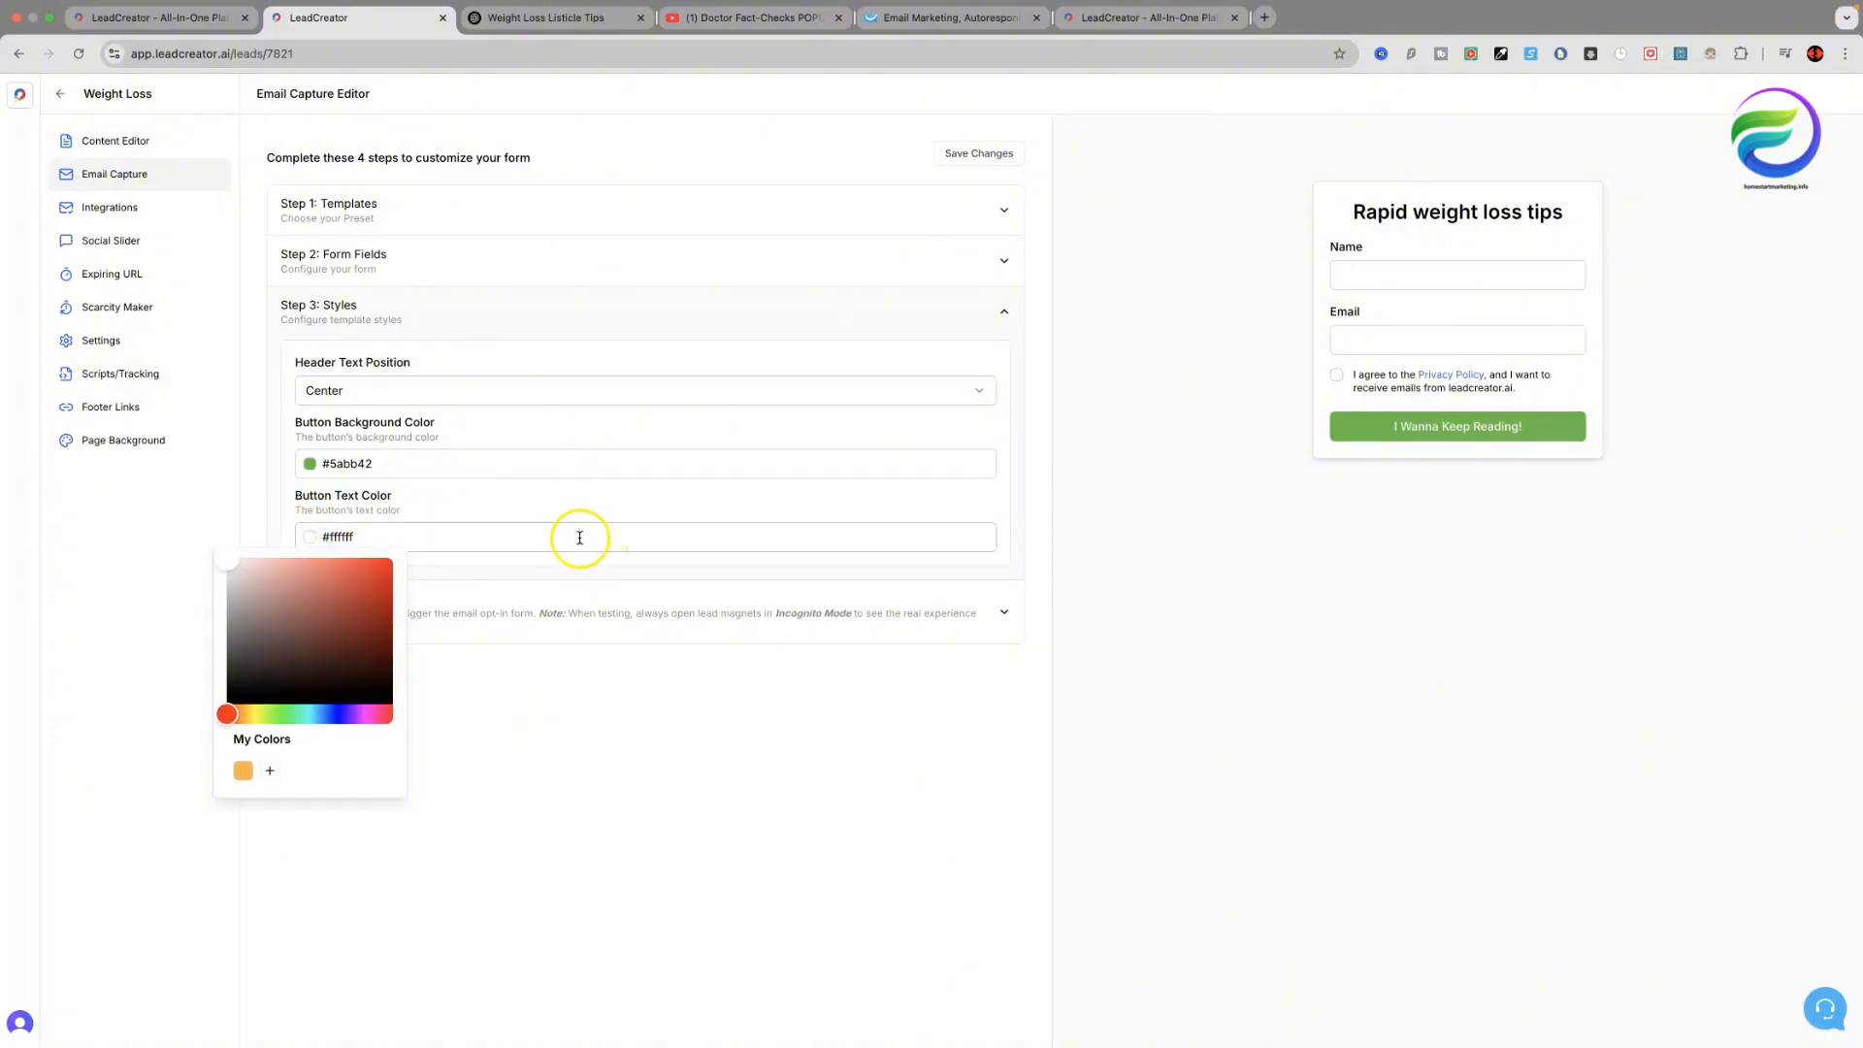
{"action": "left_click", "coordinate": [559, 509]}
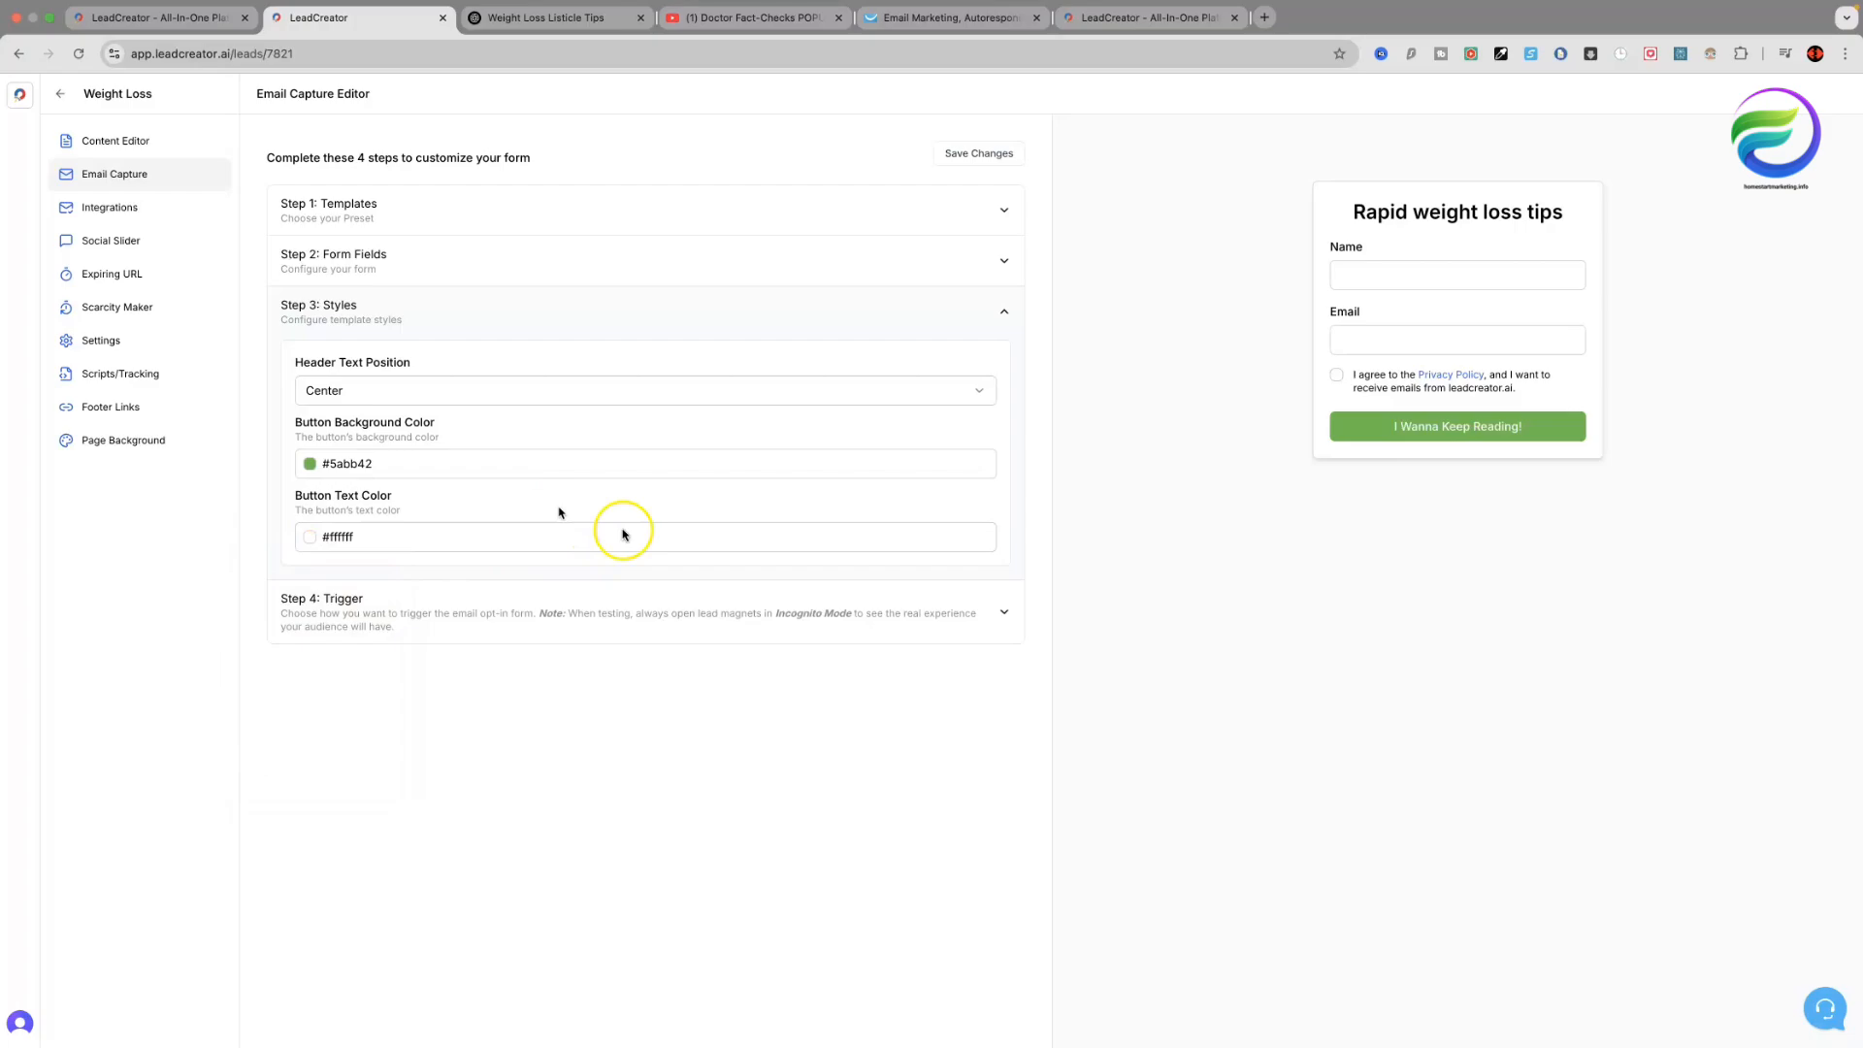
Explore the form's trigger options Blur Timer, Half Page Blur, On Mouse Scroll and On Button Click, including the settings they offer.
{"action": "left_click", "coordinate": [1005, 615]}
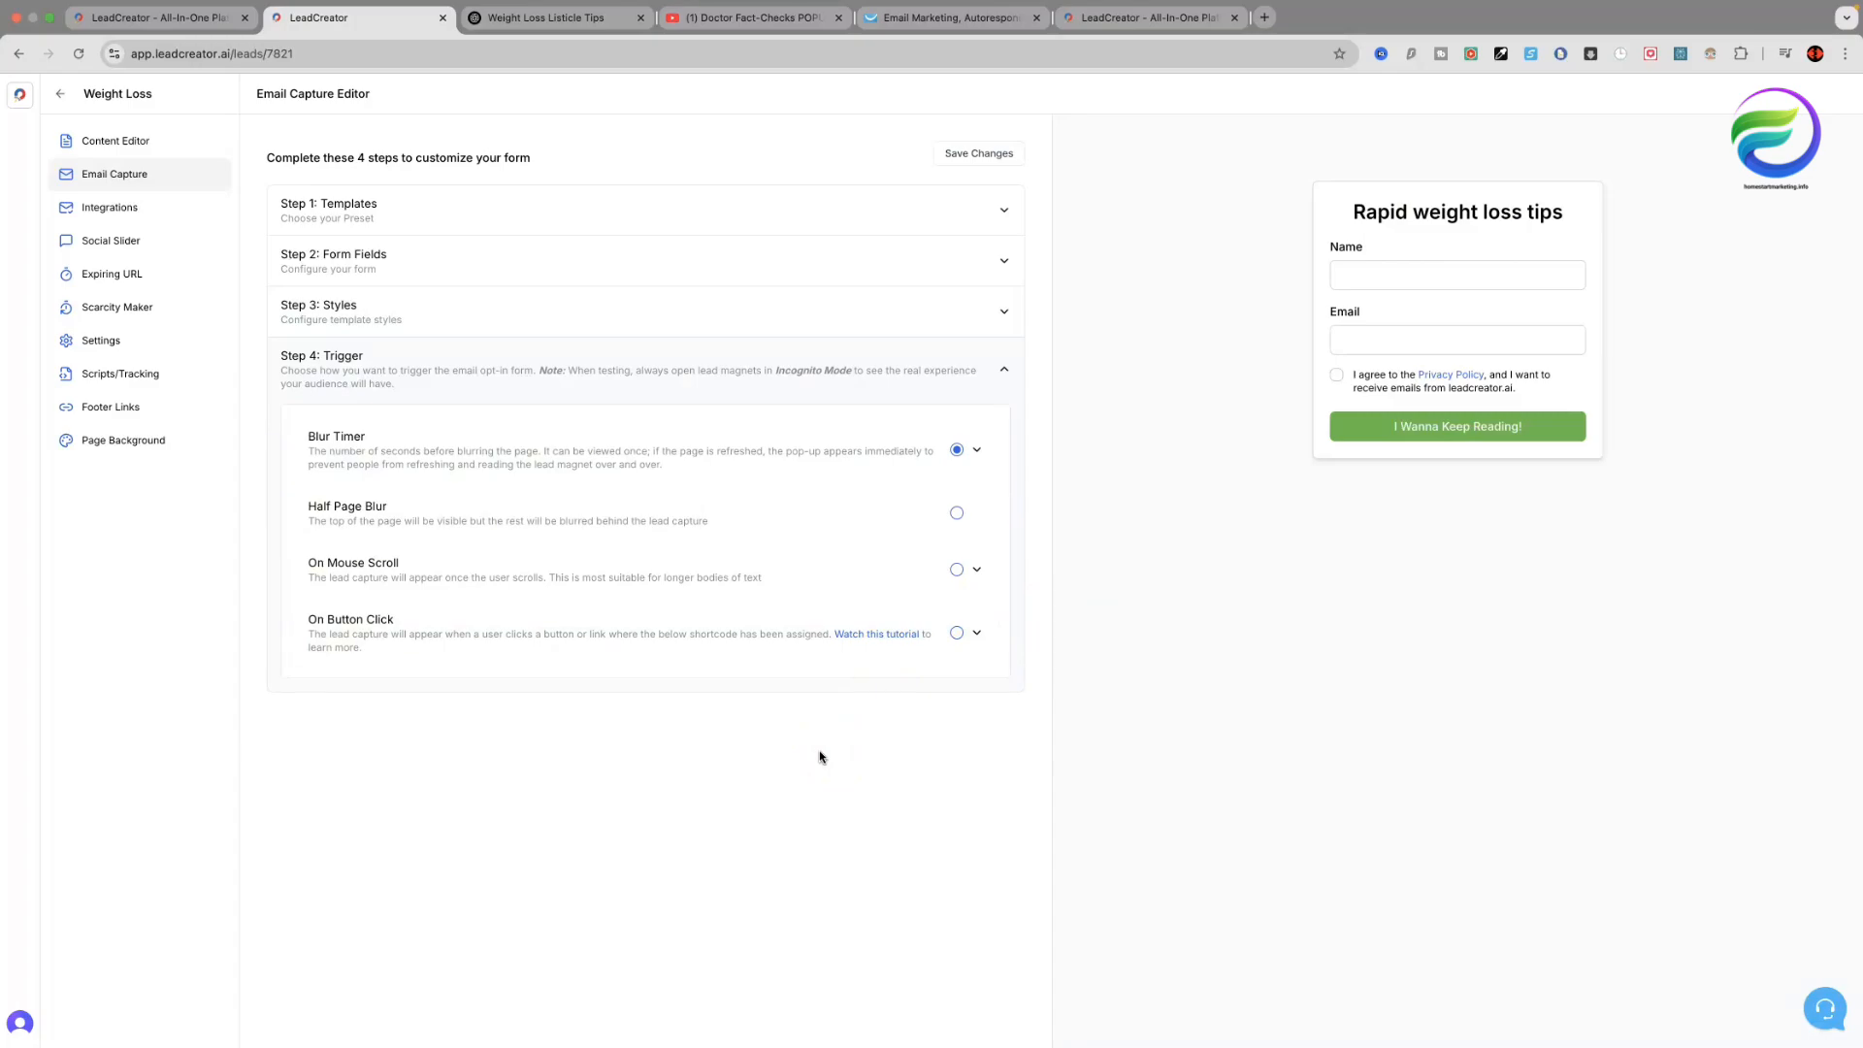
{"action": "left_click", "coordinate": [977, 453]}
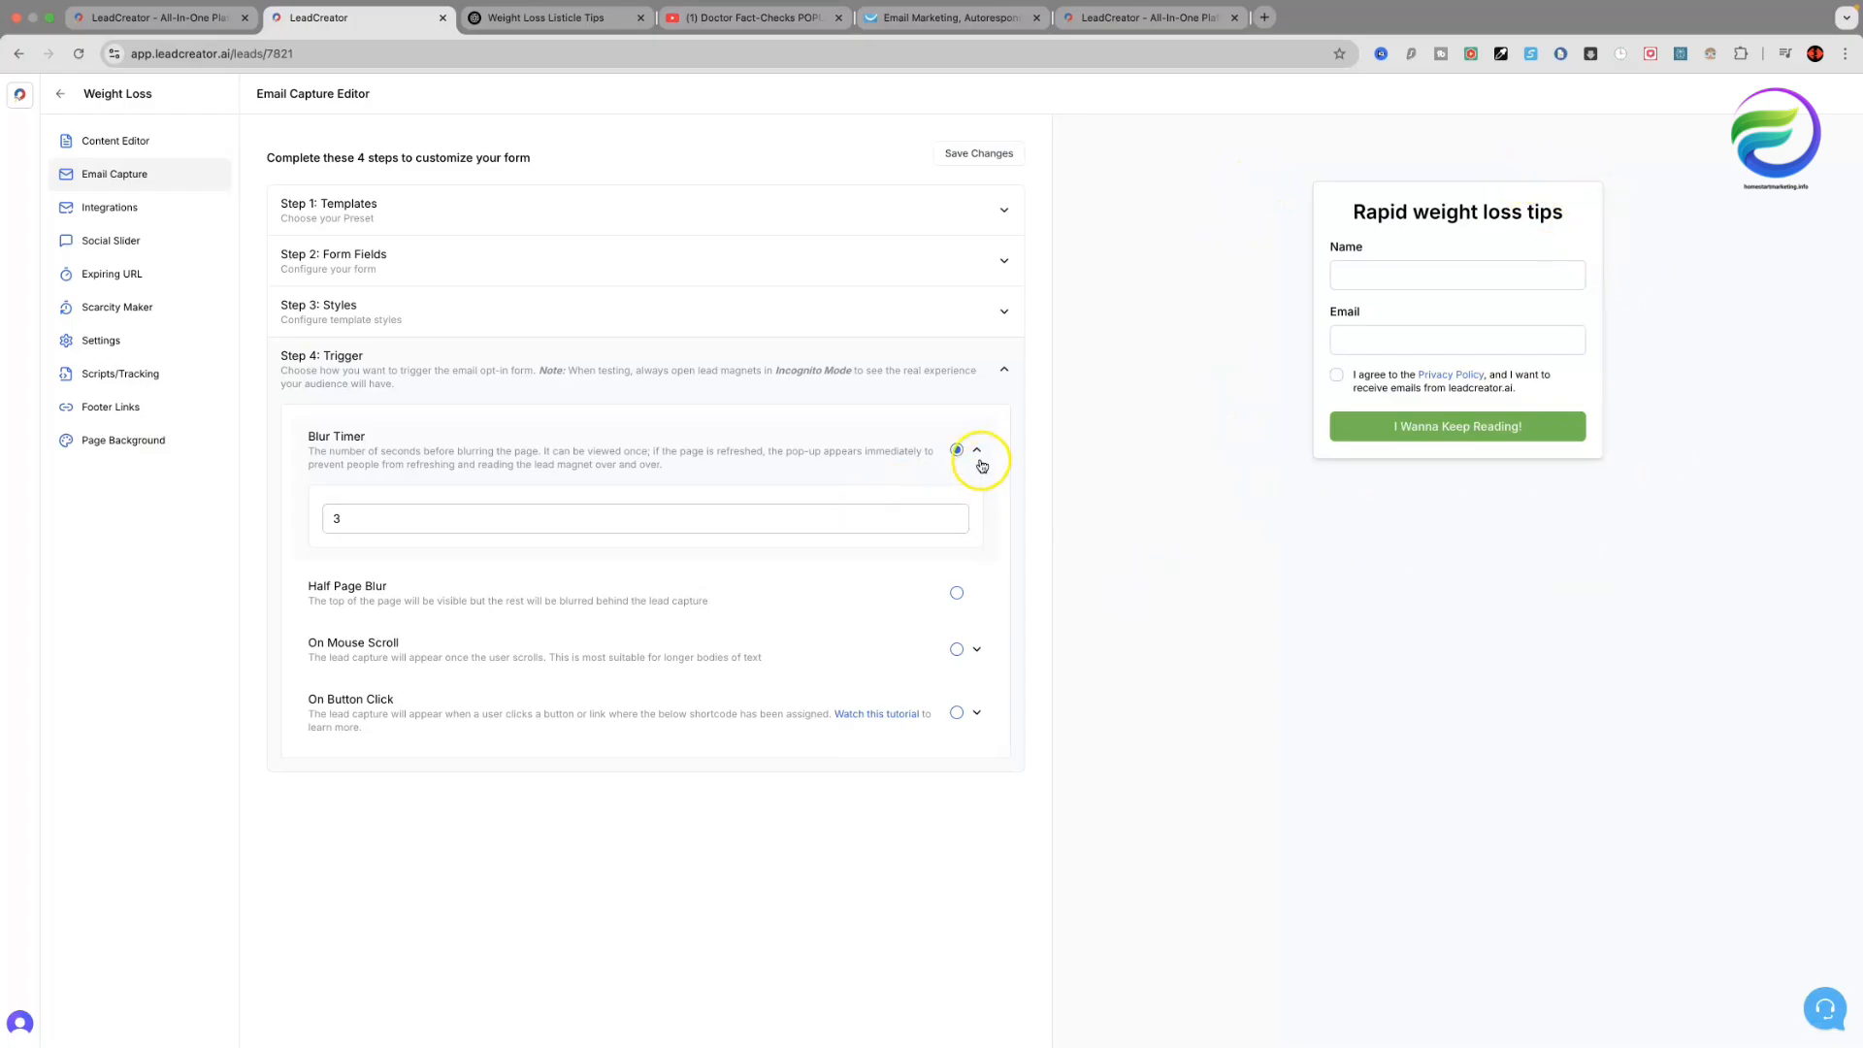
{"action": "left_click", "coordinate": [976, 450]}
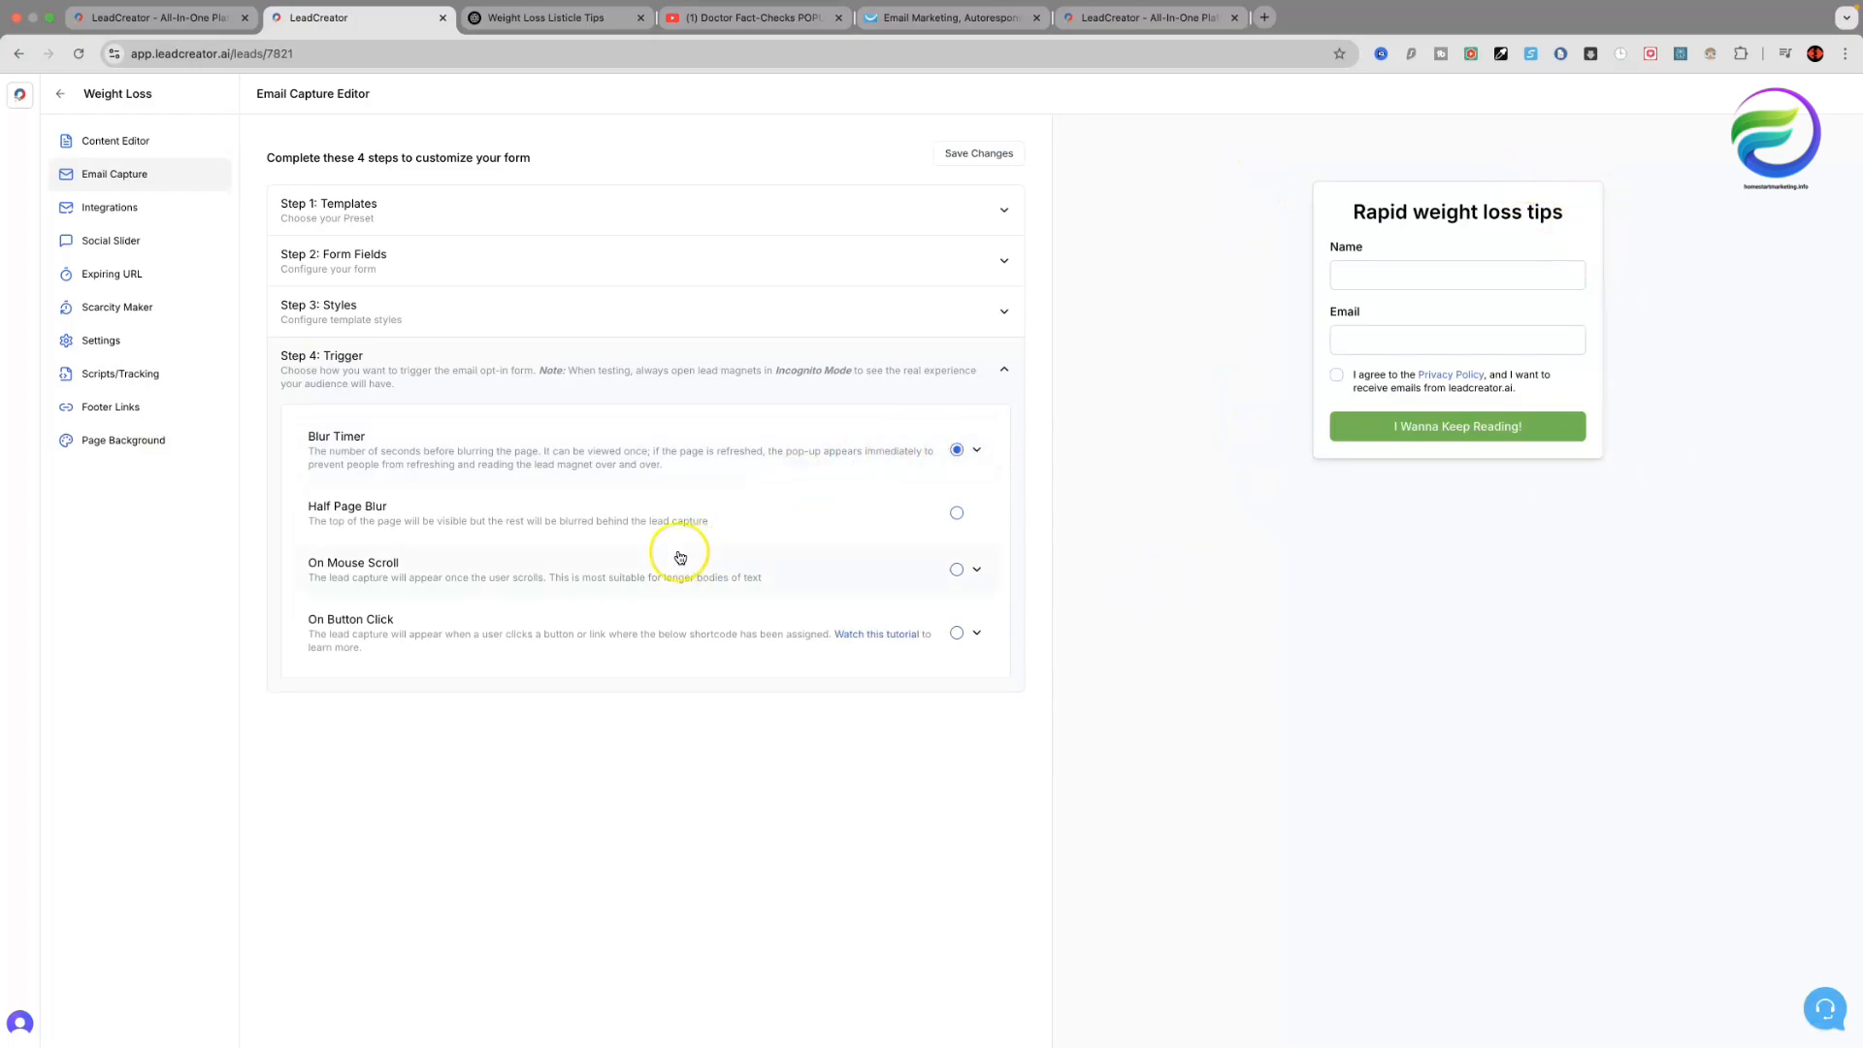
{"action": "left_click", "coordinate": [957, 514]}
{"action": "left_click", "coordinate": [977, 570]}
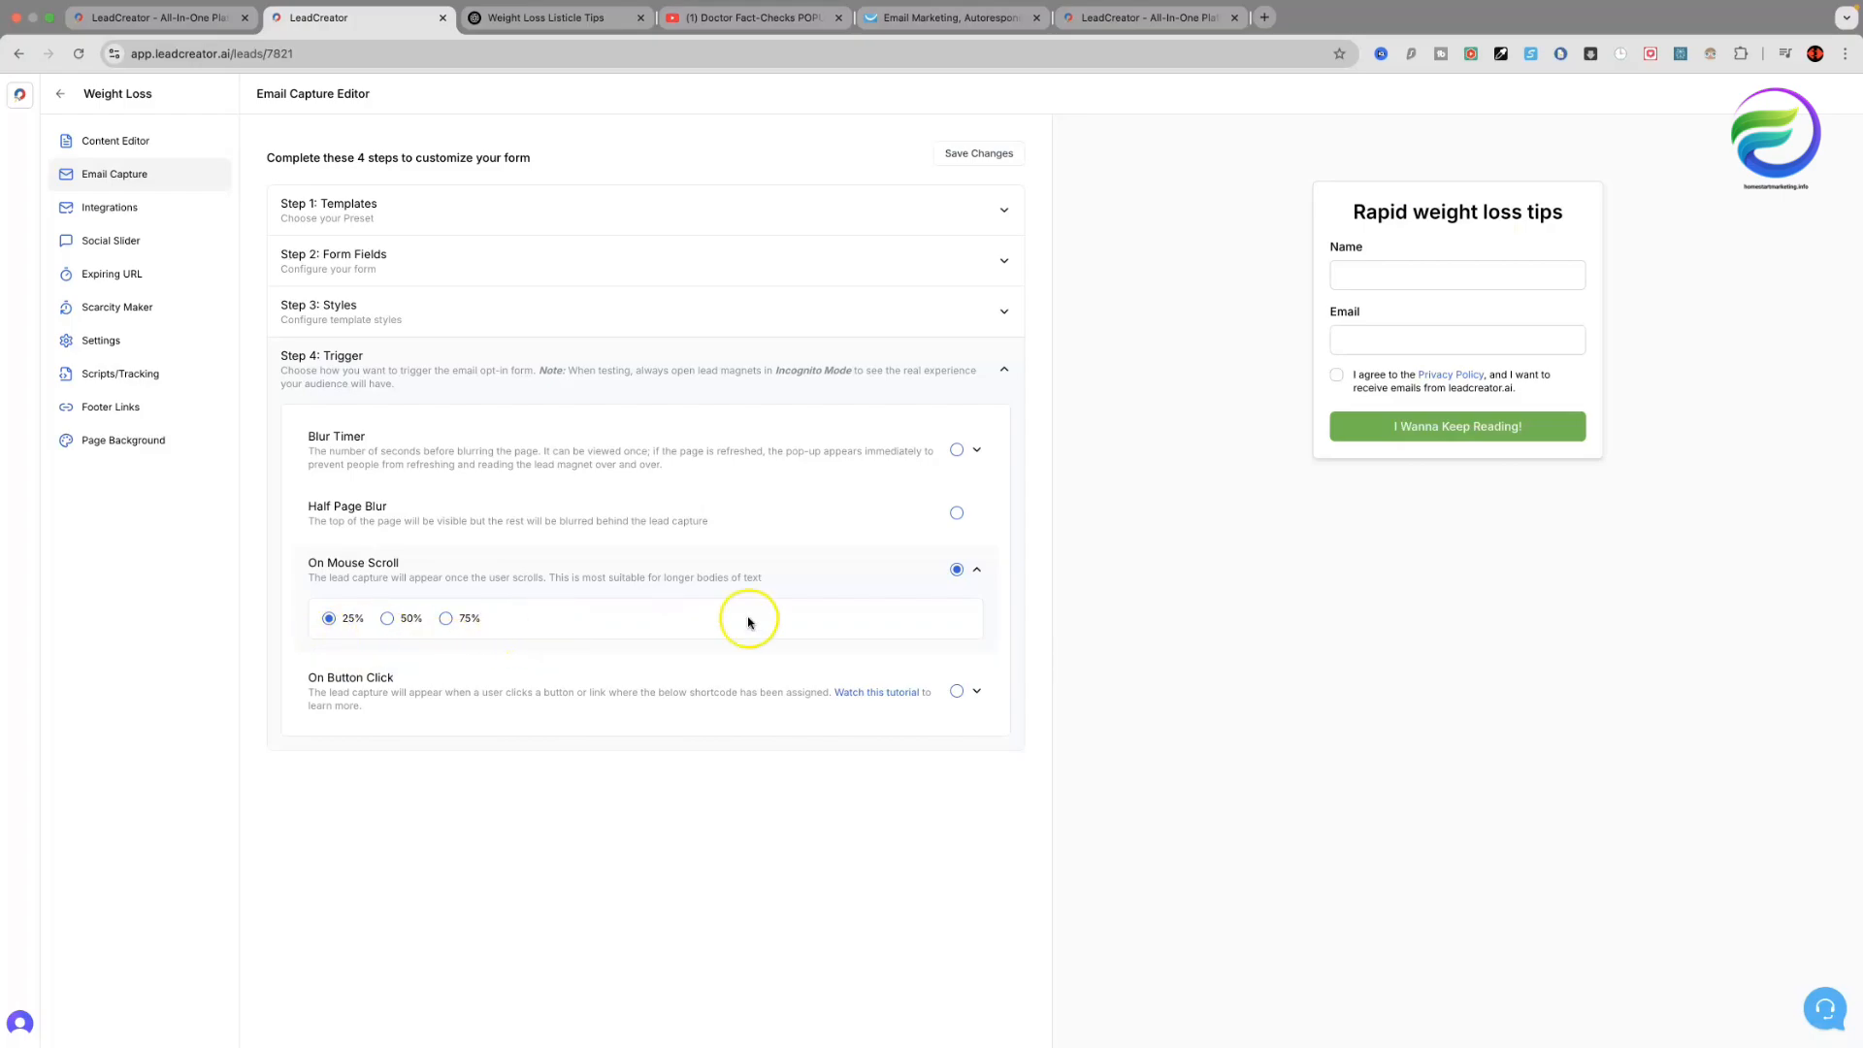
{"action": "left_click", "coordinate": [977, 569]}
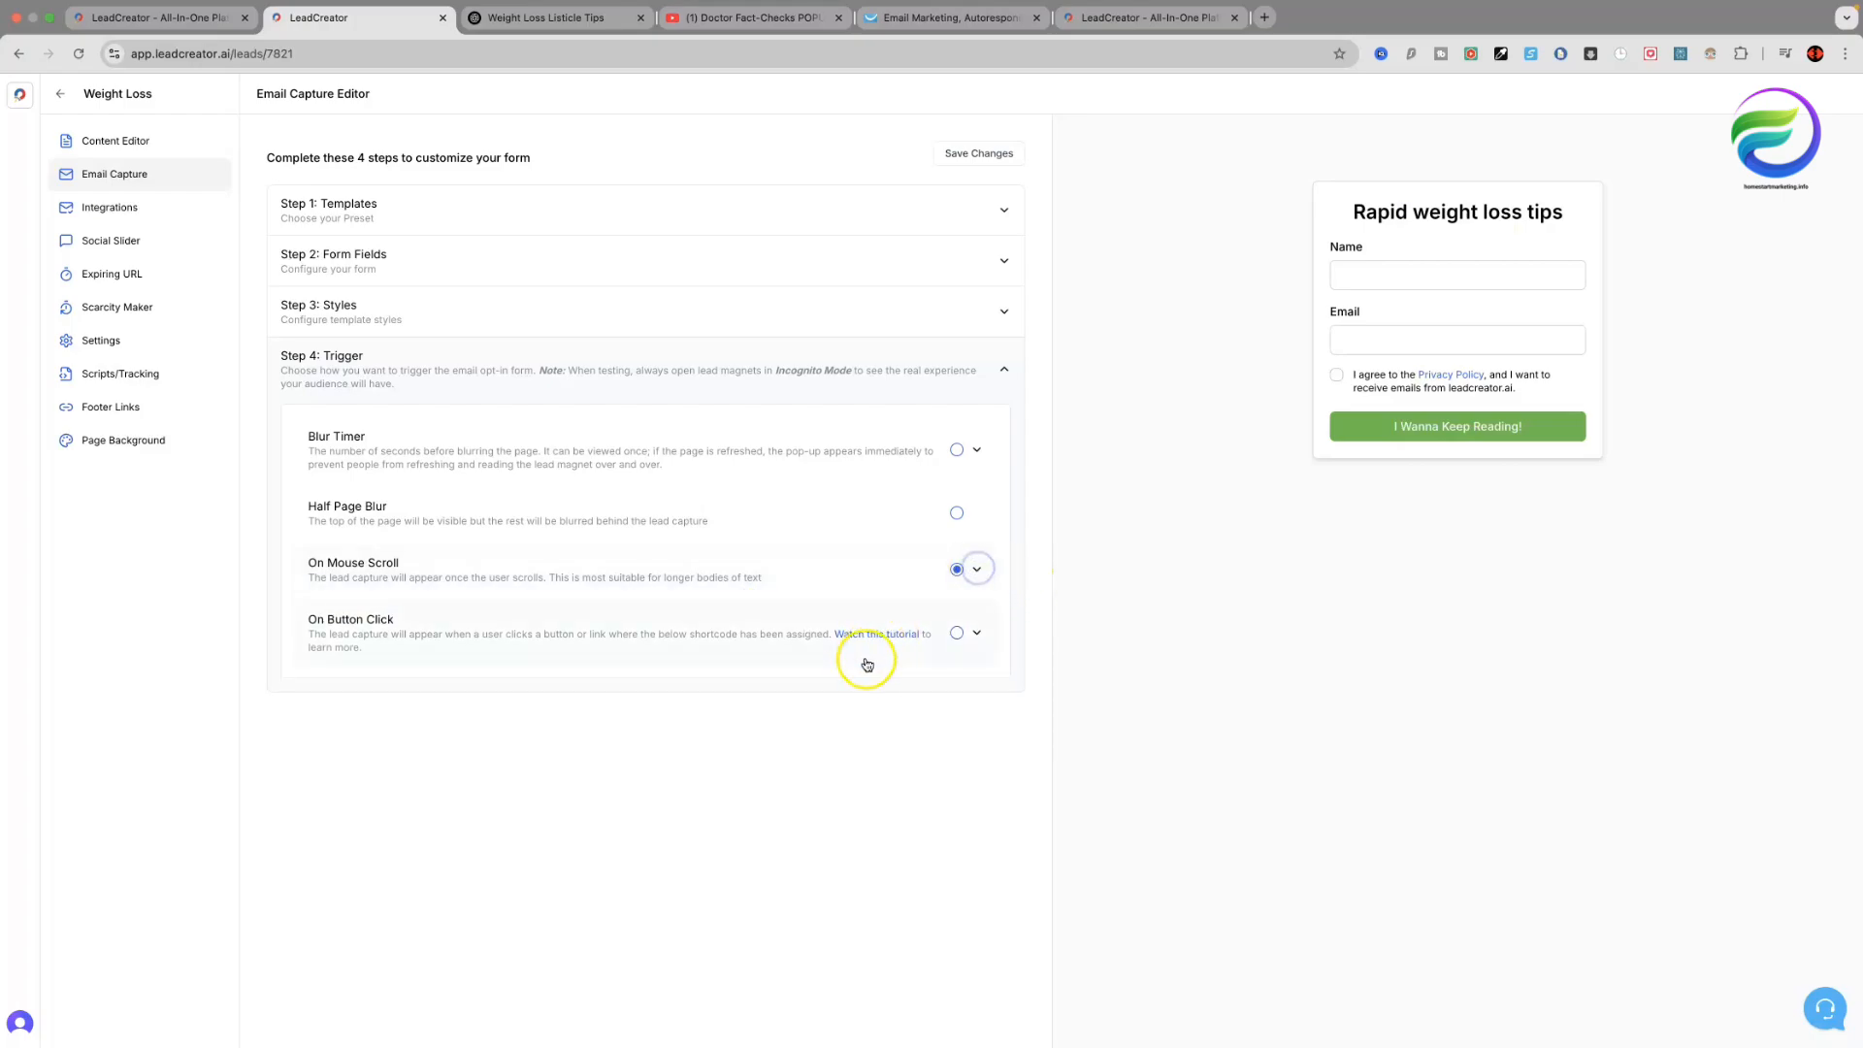
{"action": "left_click", "coordinate": [978, 635]}
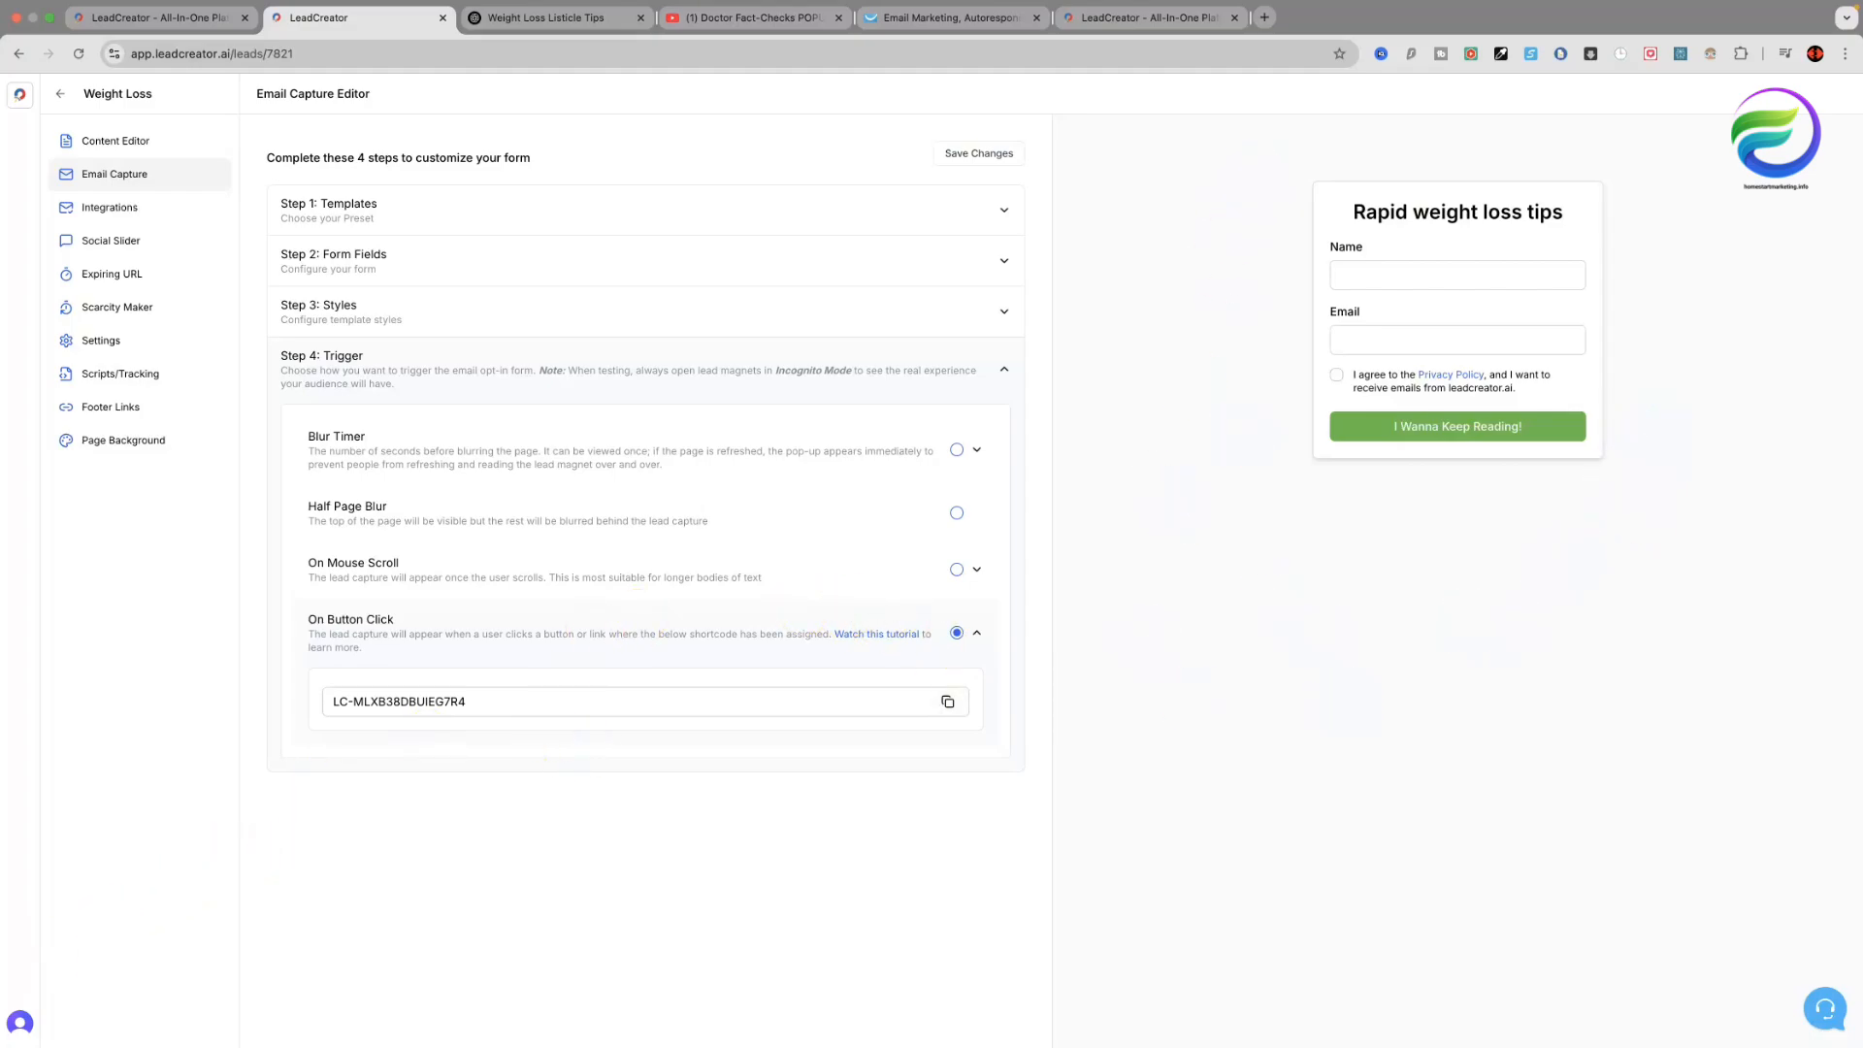
Review the available email integrations and save the GetResponse integration with the "weight loss" list for the lead magnet.
{"action": "left_click", "coordinate": [111, 207]}
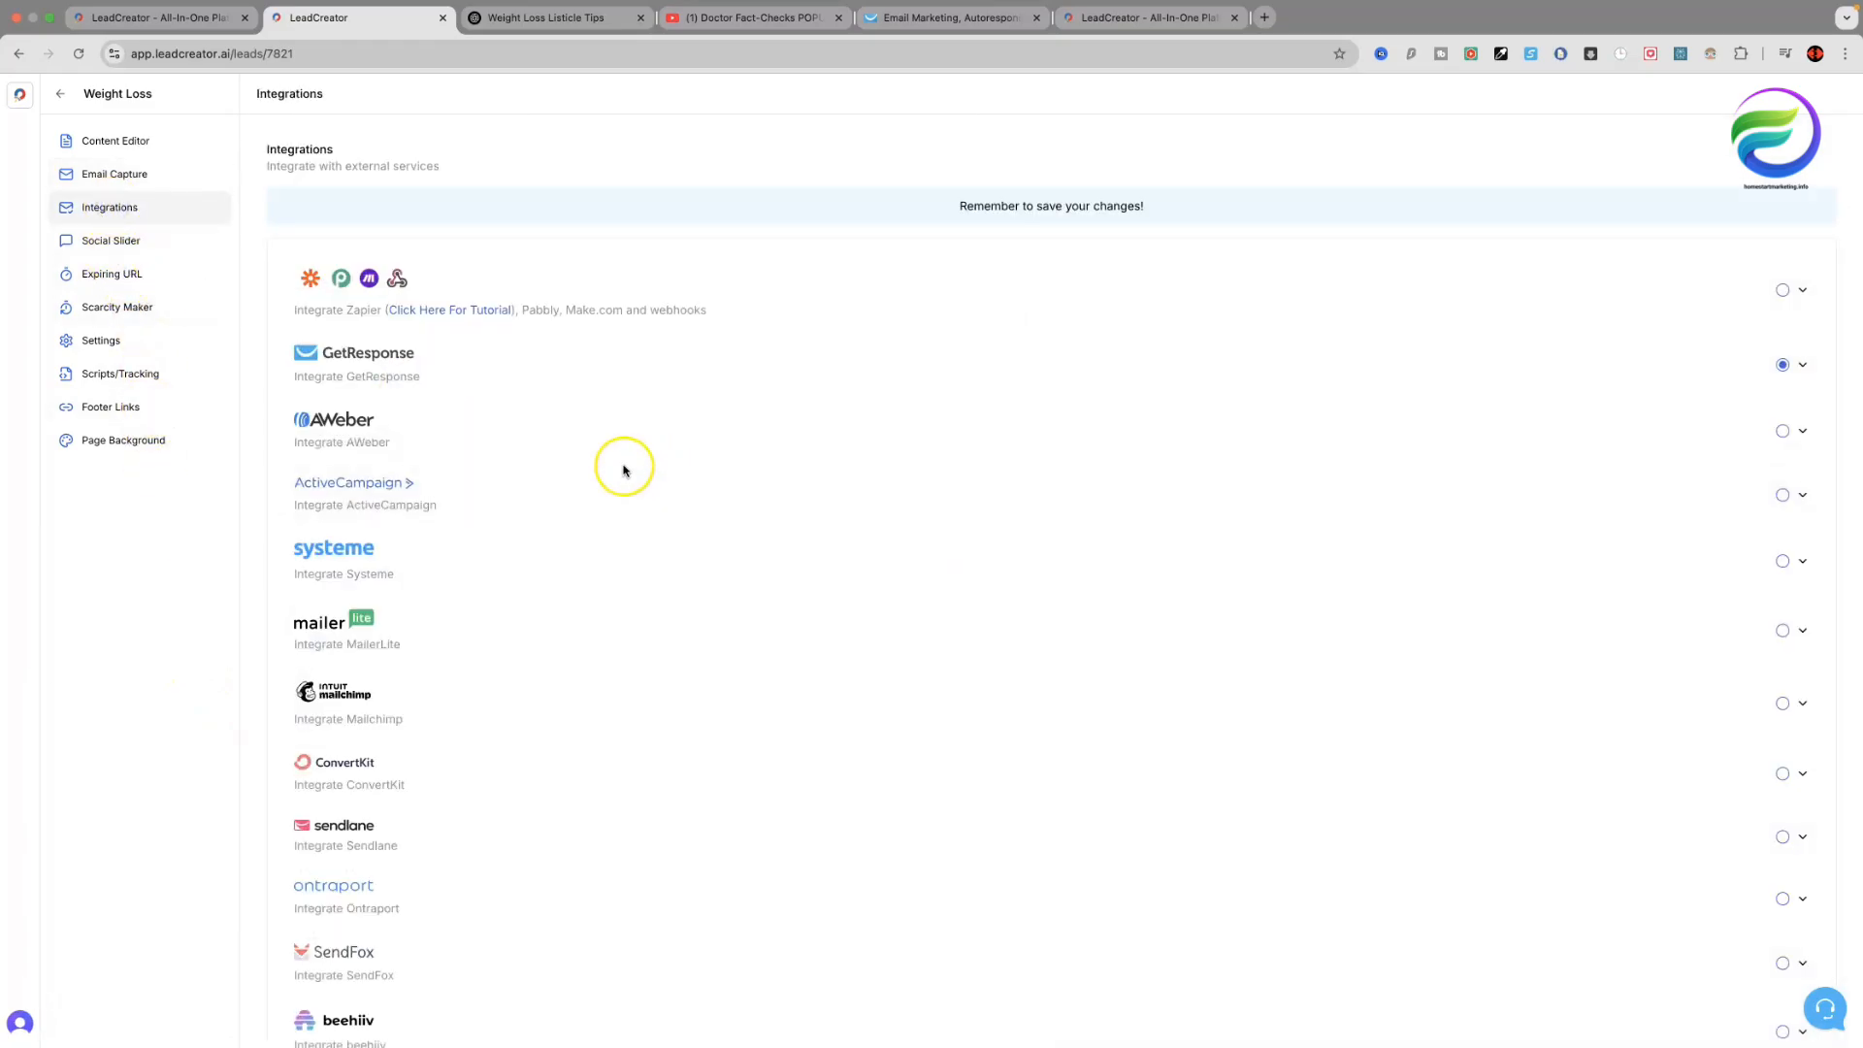
{"action": "scroll", "coordinate": [624, 470], "scroll_direction": "down", "scroll_amount": 5}
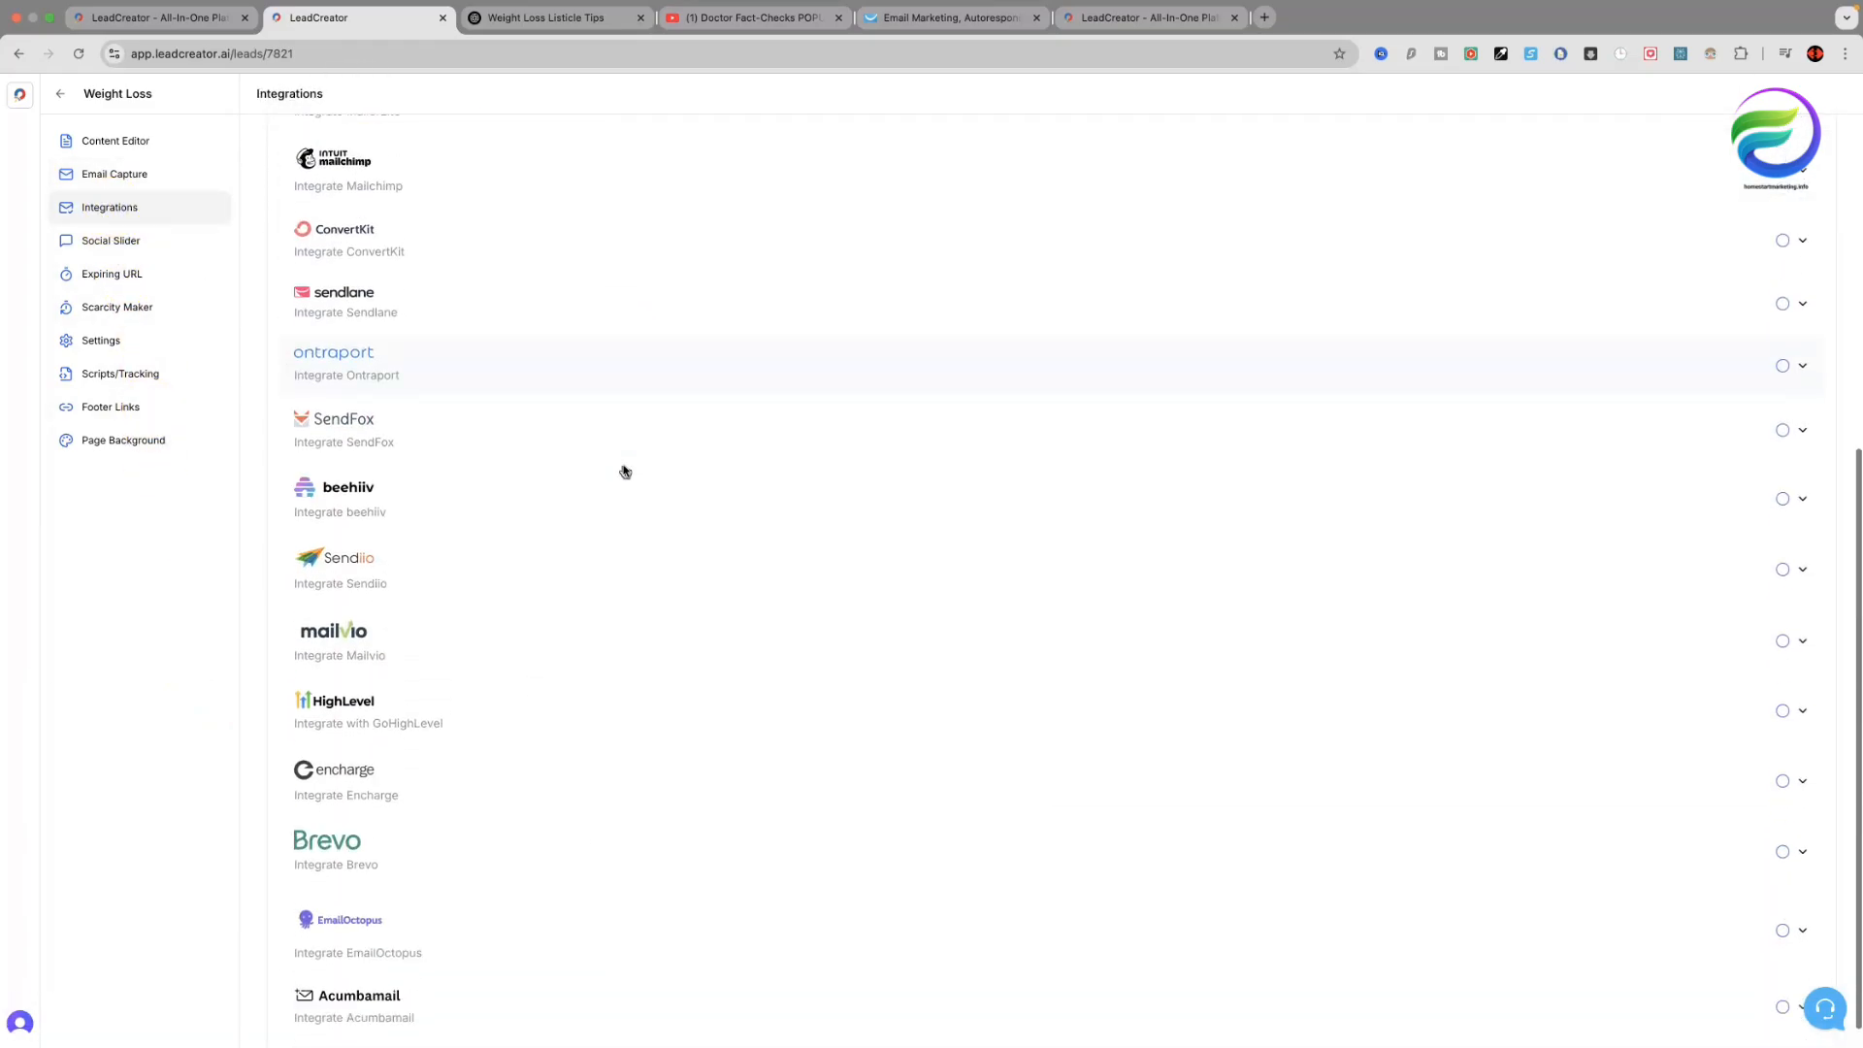
{"action": "scroll", "coordinate": [625, 470], "scroll_direction": "up", "scroll_amount": 3}
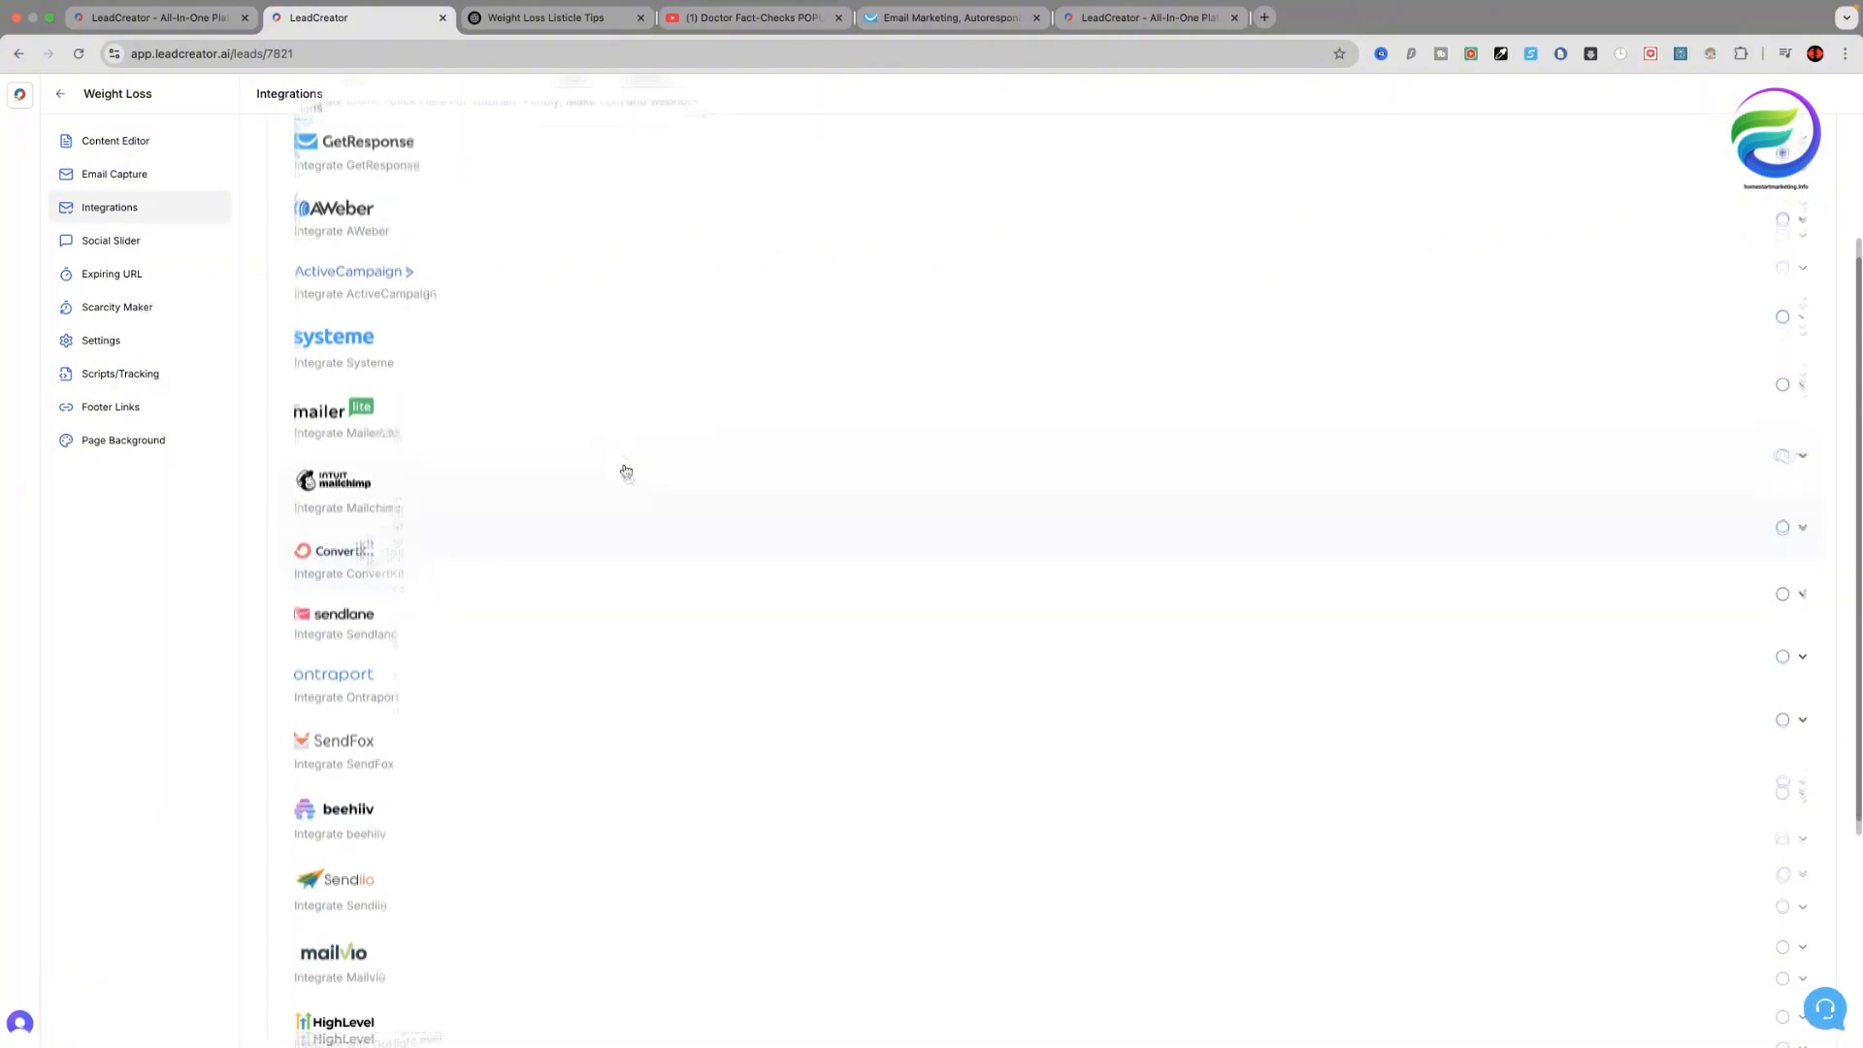
{"action": "scroll", "coordinate": [624, 471], "scroll_direction": "up", "scroll_amount": 2}
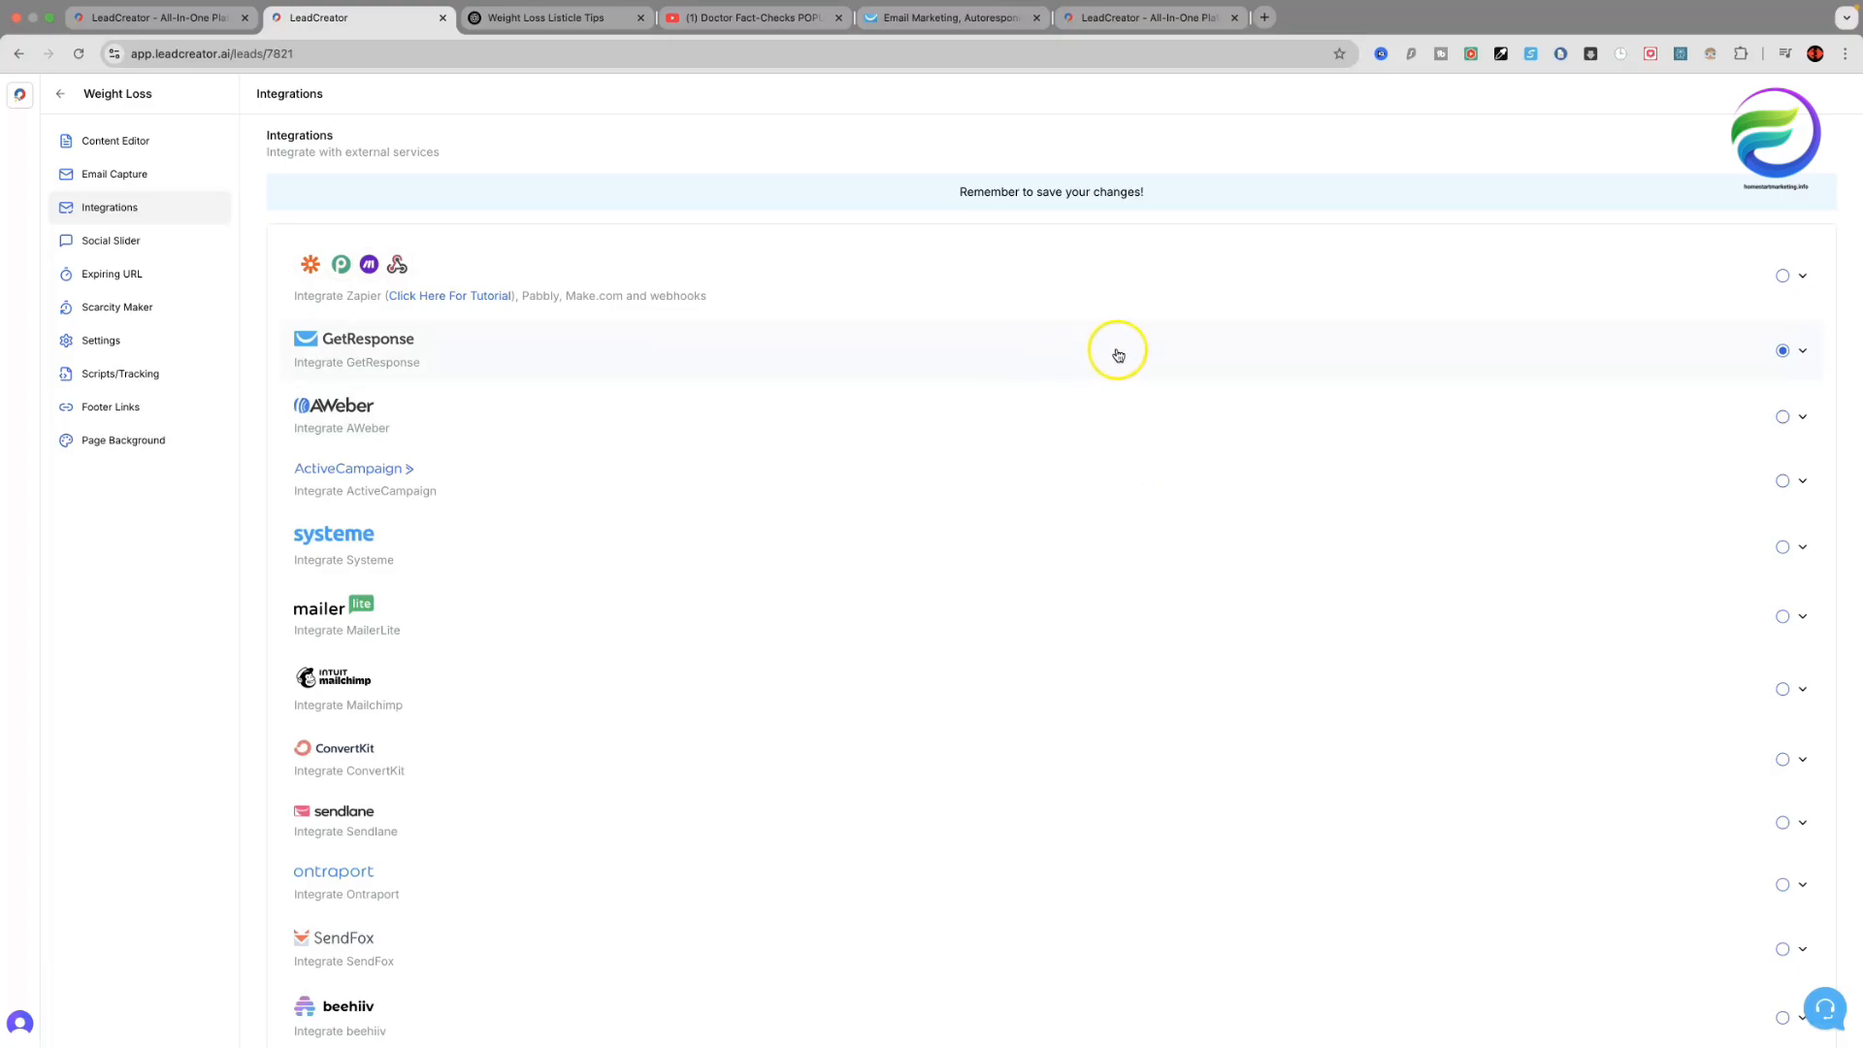
{"action": "left_click", "coordinate": [1802, 352]}
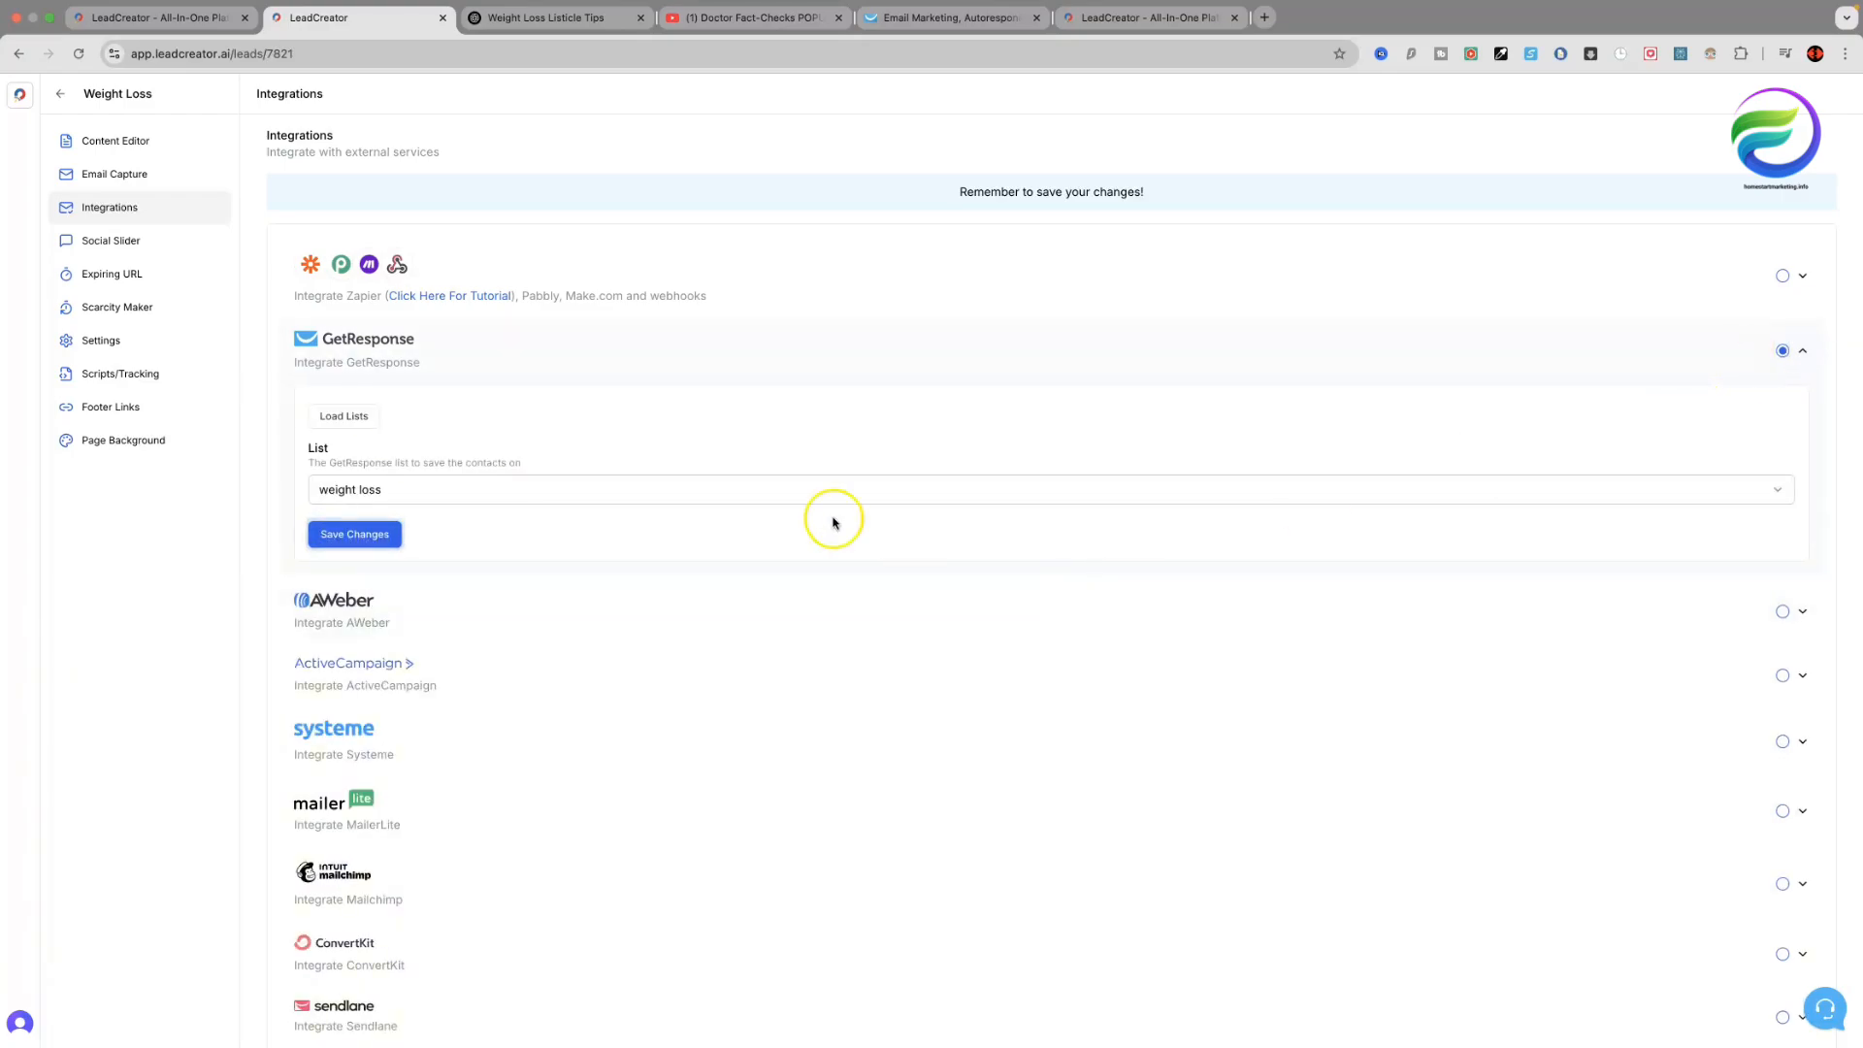
{"action": "left_click", "coordinate": [375, 535]}
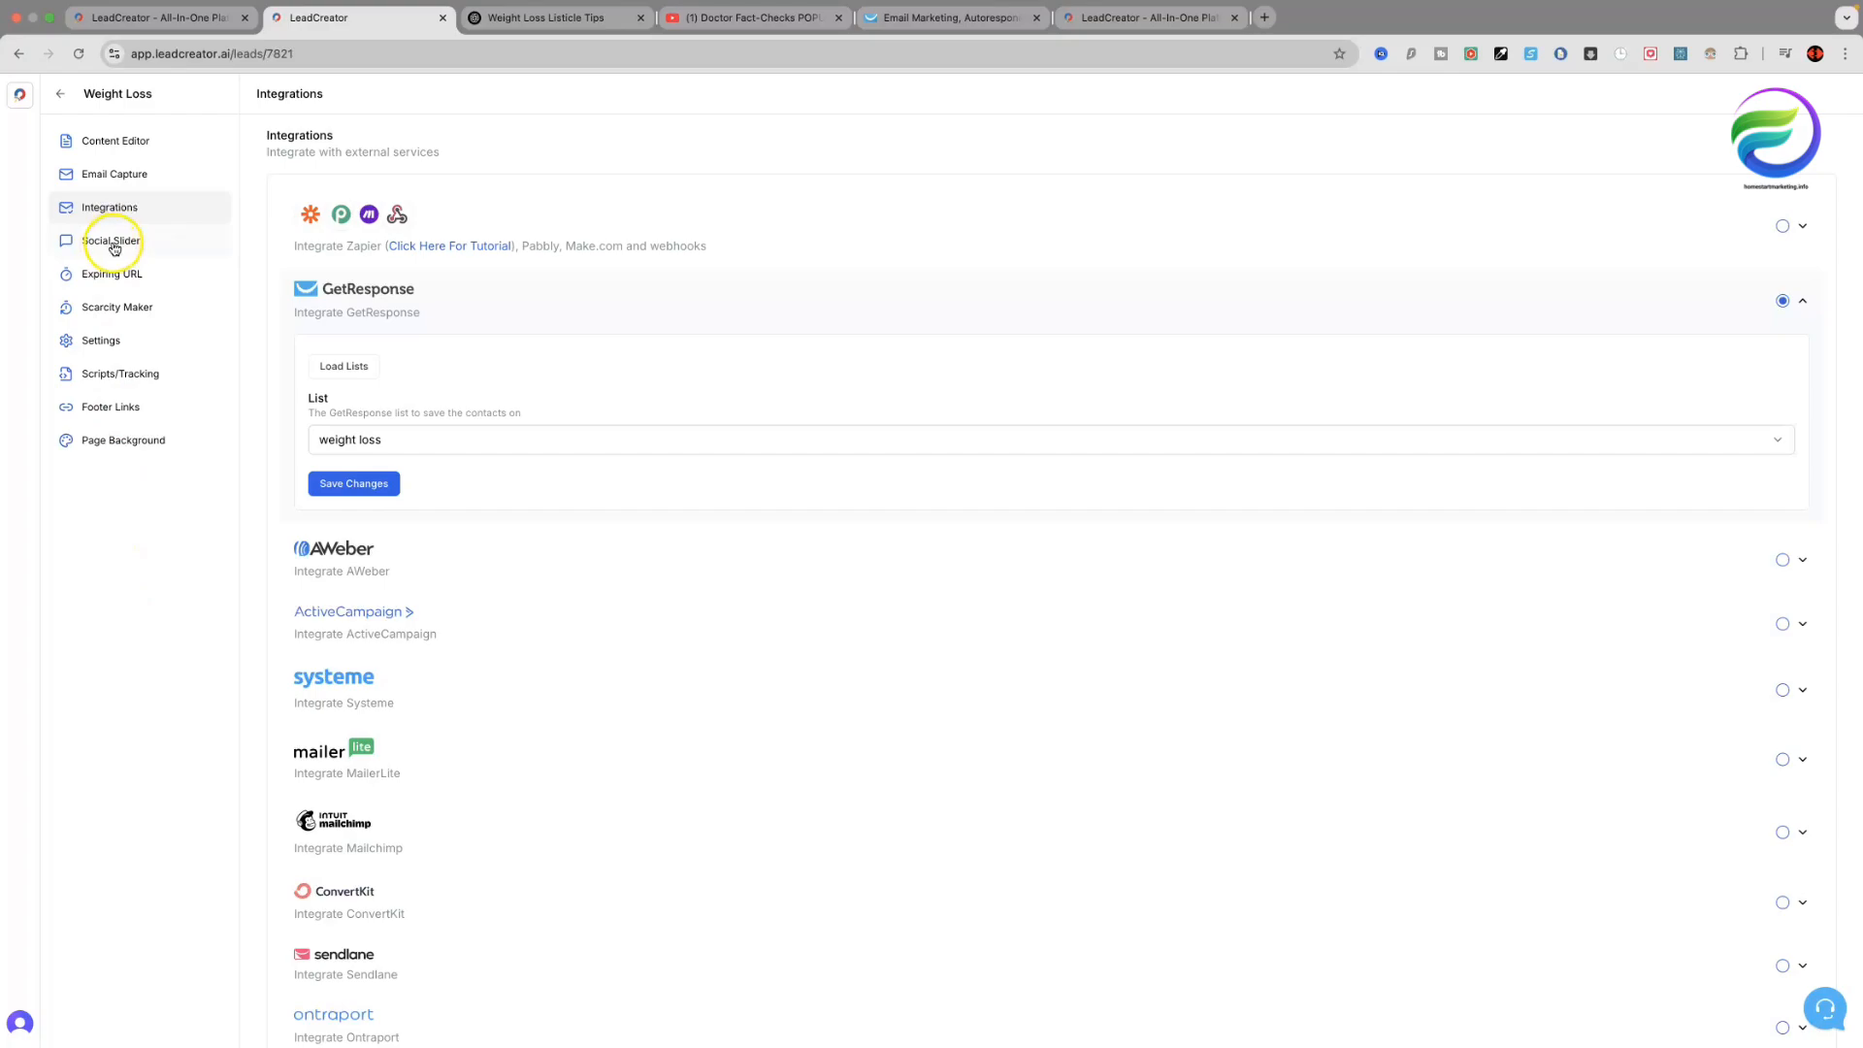
Return to the lead magnets list, reopen the Weight Loss lead magnet and view its live page.
{"action": "left_click", "coordinate": [61, 93]}
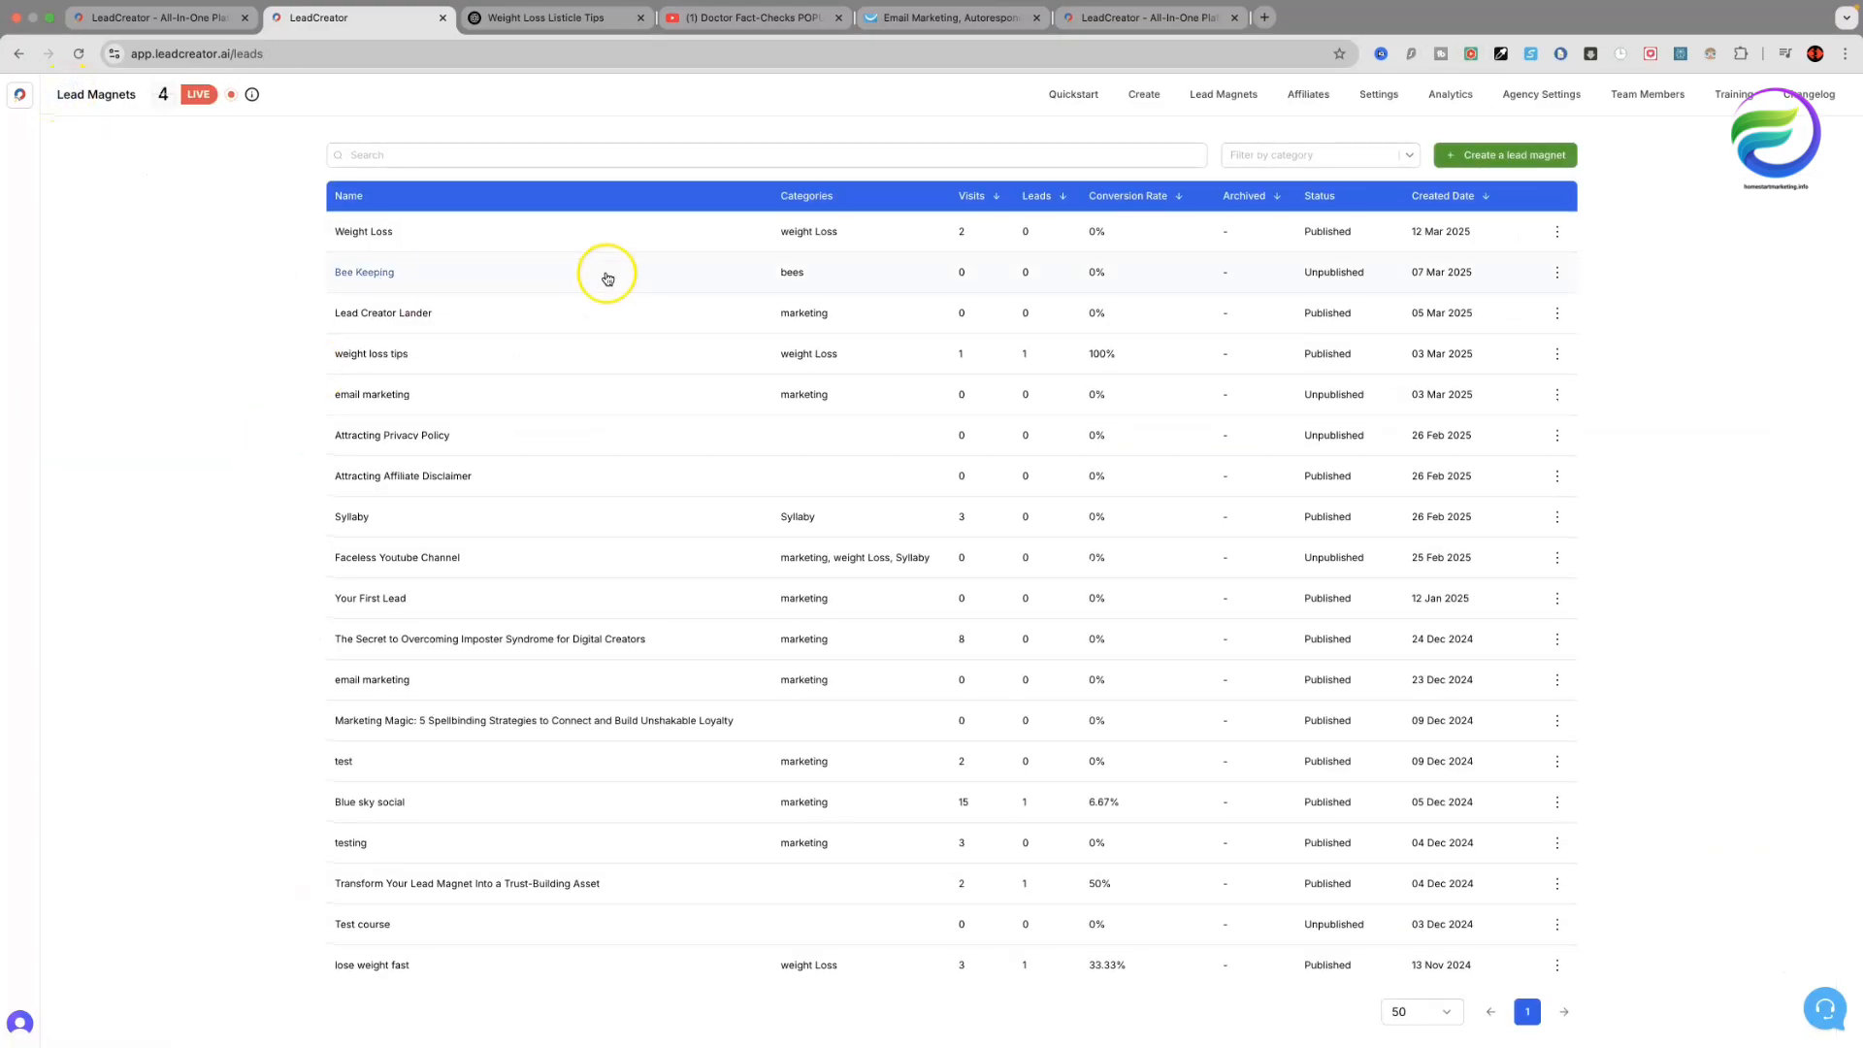
{"action": "left_click", "coordinate": [380, 233]}
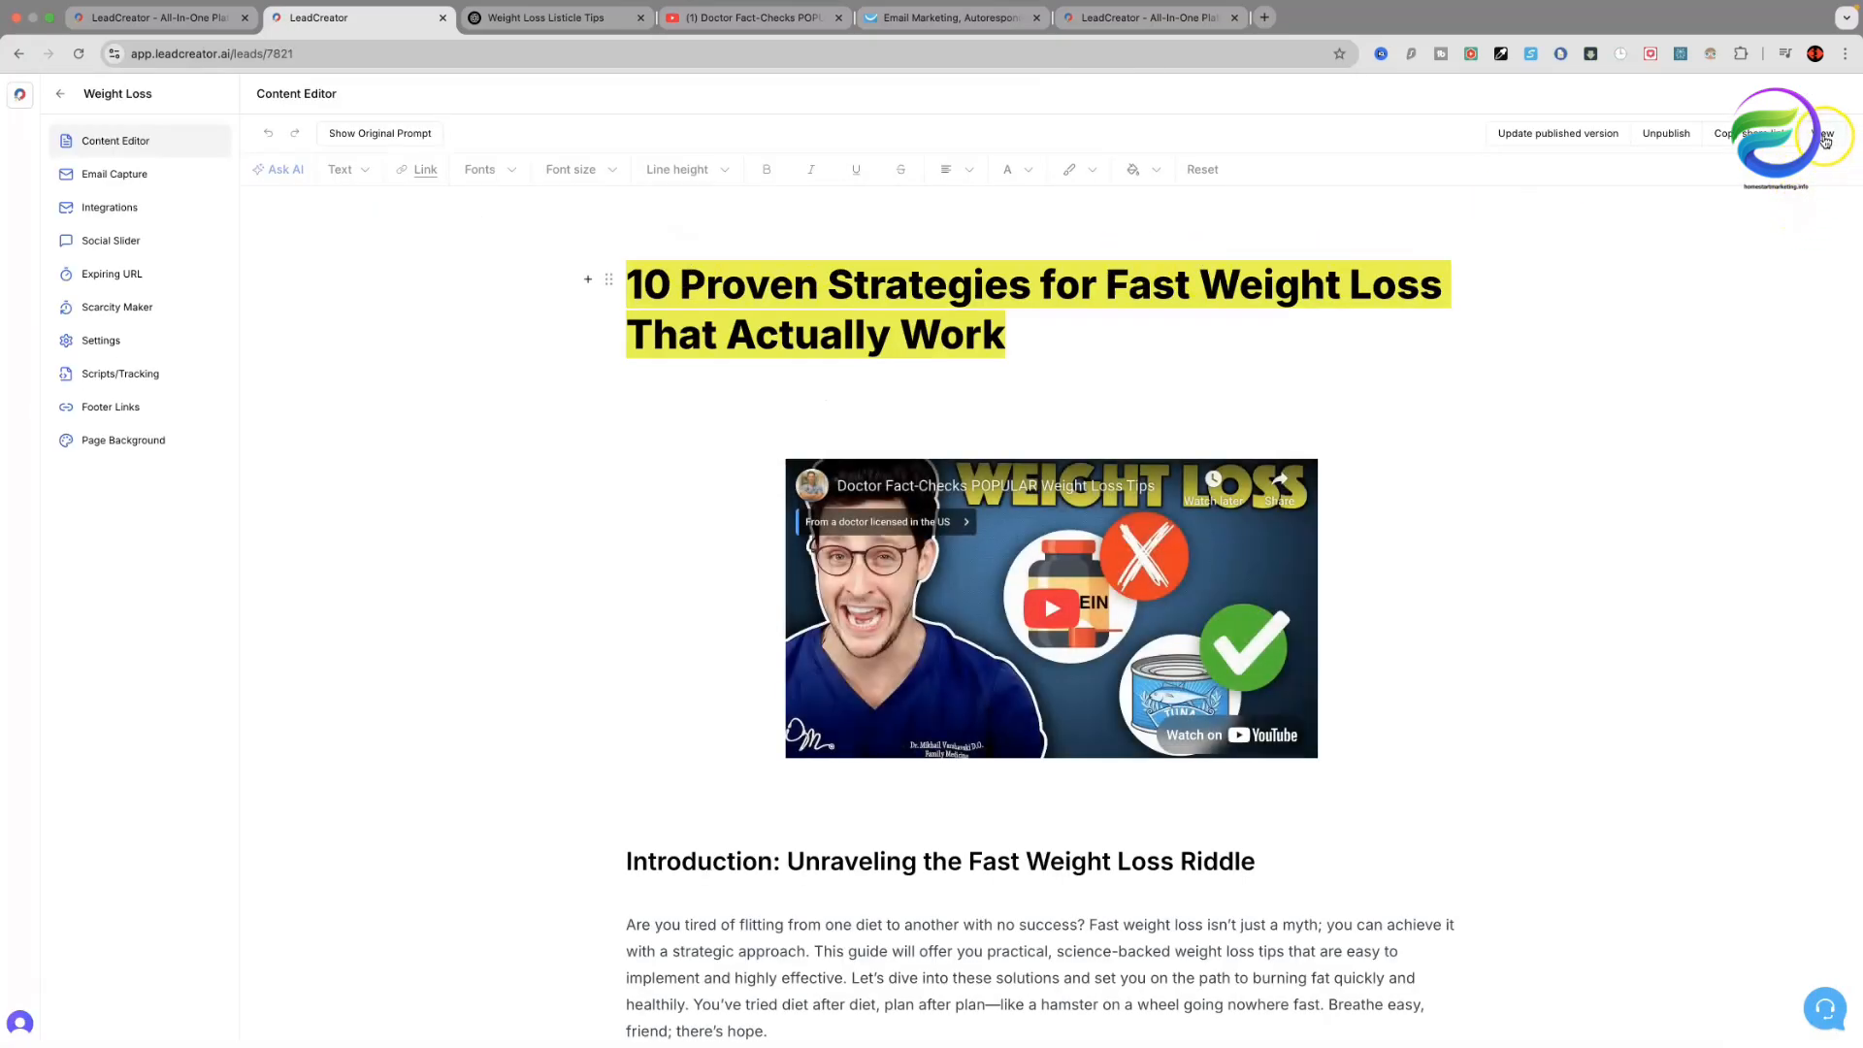
{"action": "left_click", "coordinate": [1824, 136]}
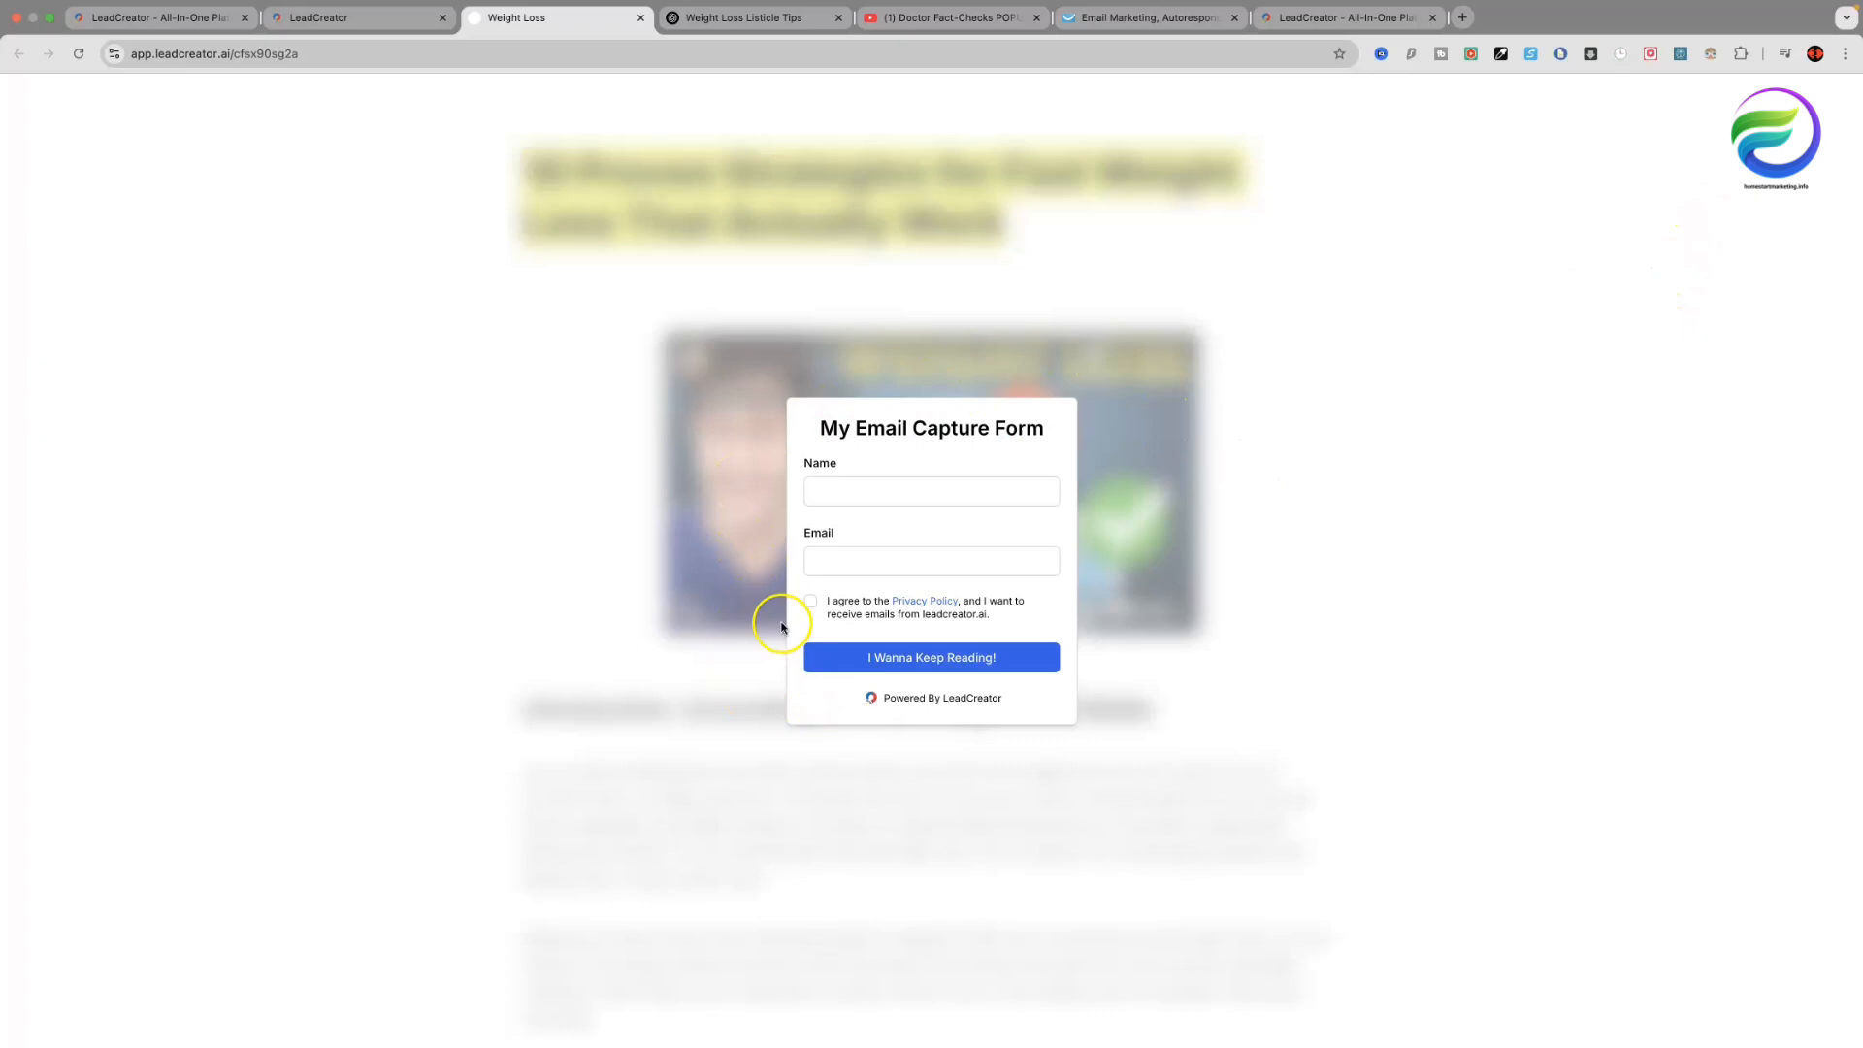
Submit the opt-in form with the subscriber's name and email, accepting the privacy policy, and look through the lead magnet's content.
{"action": "left_click", "coordinate": [858, 493]}
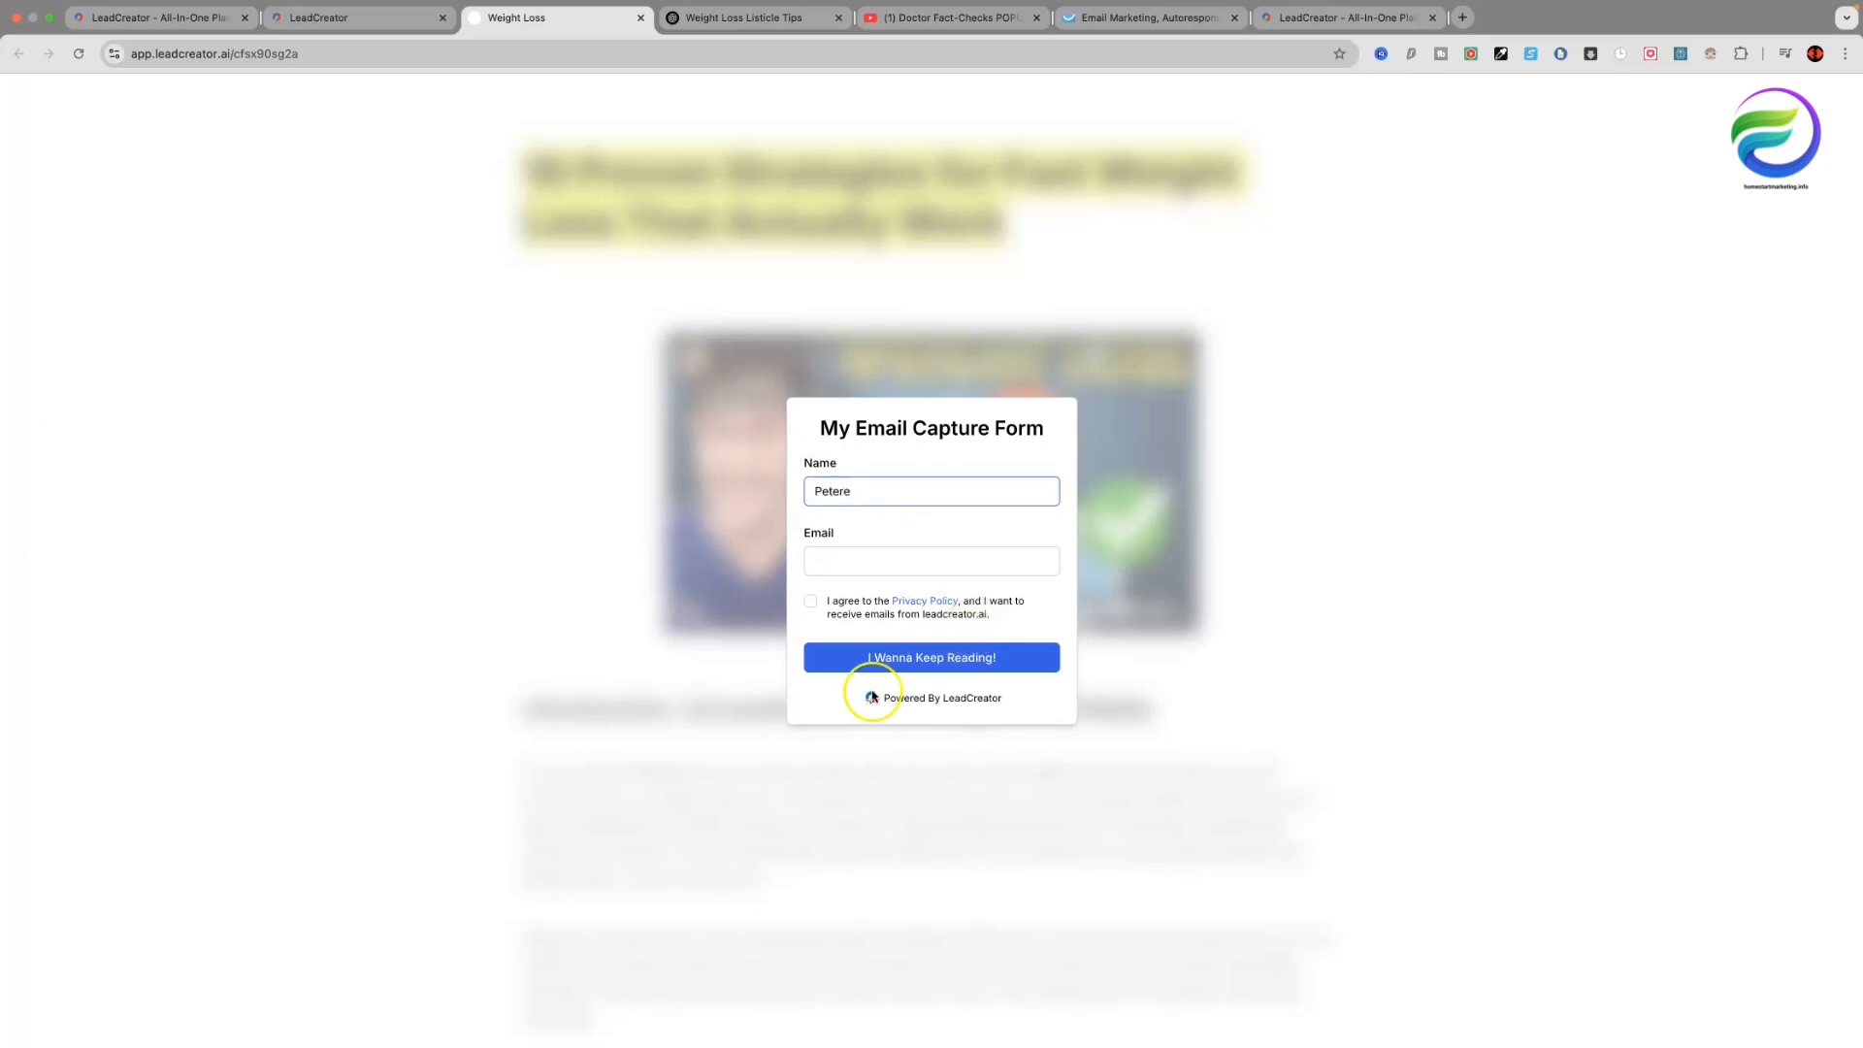
{"action": "left_click", "coordinate": [847, 563]}
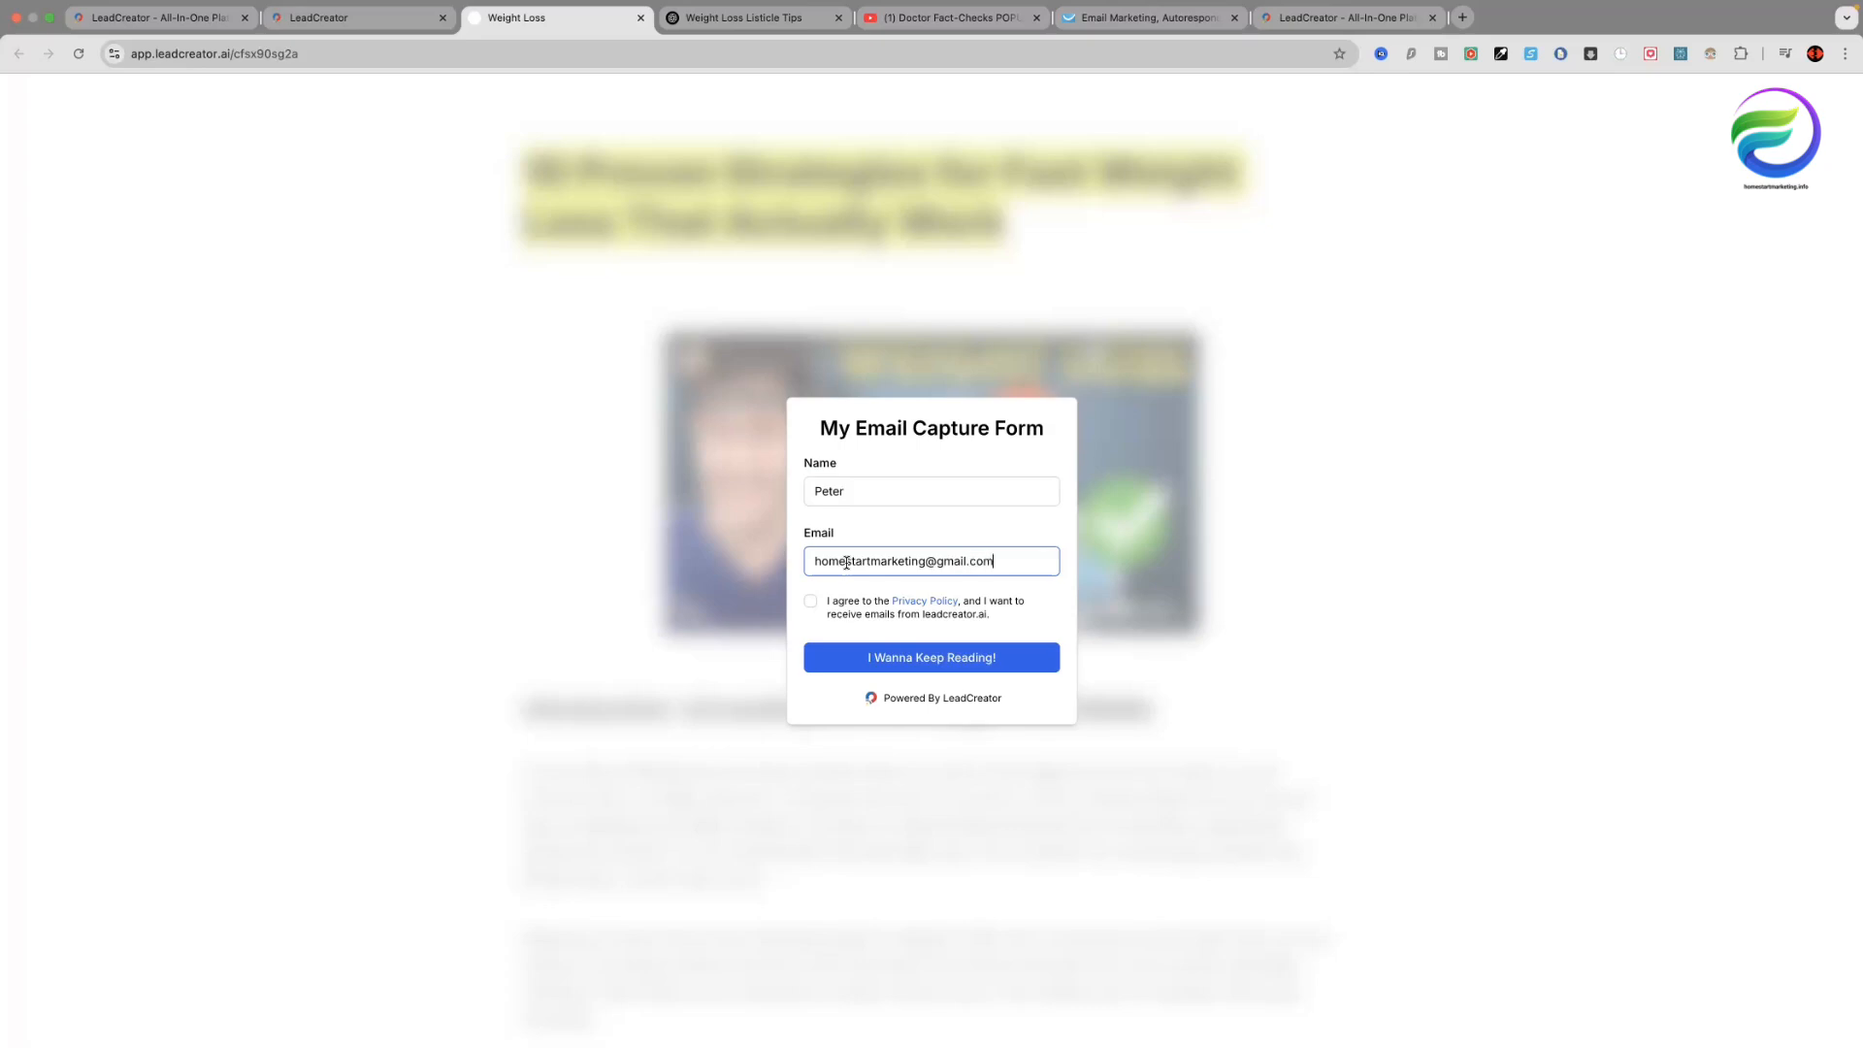
{"action": "left_click", "coordinate": [809, 601]}
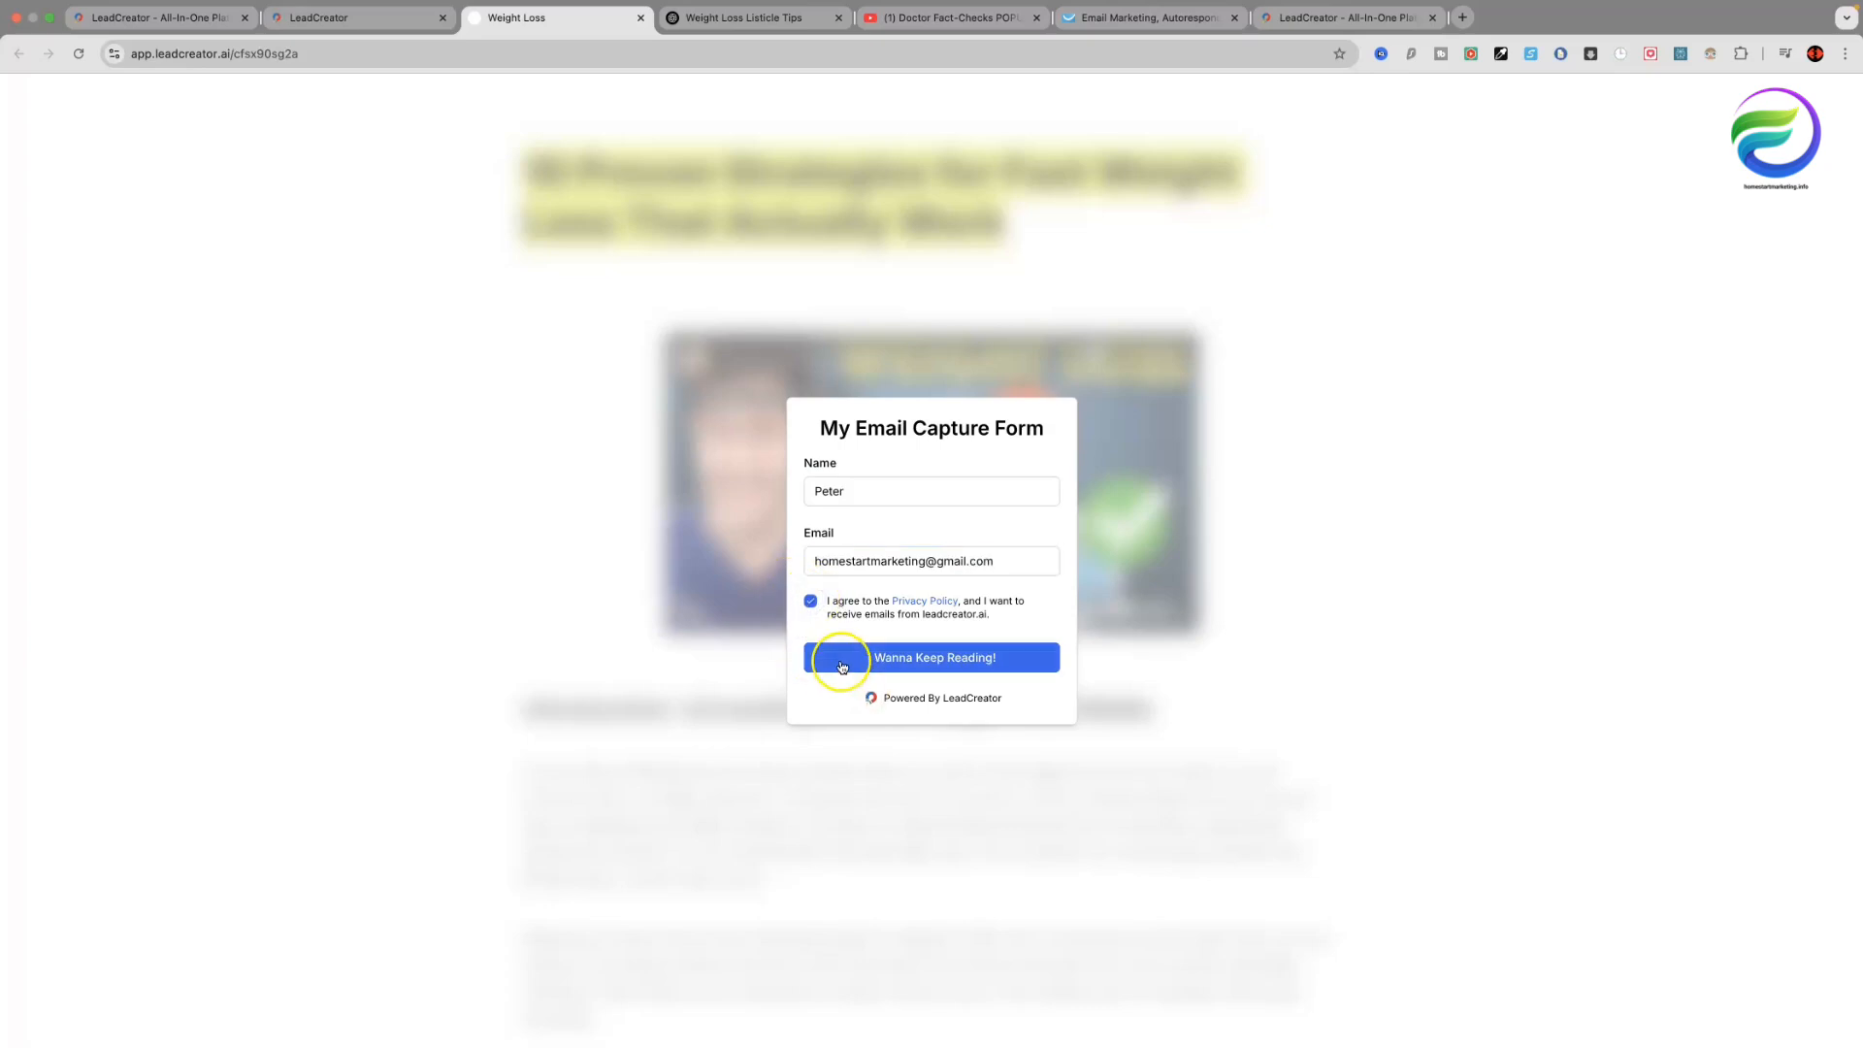
{"action": "left_click", "coordinate": [912, 660]}
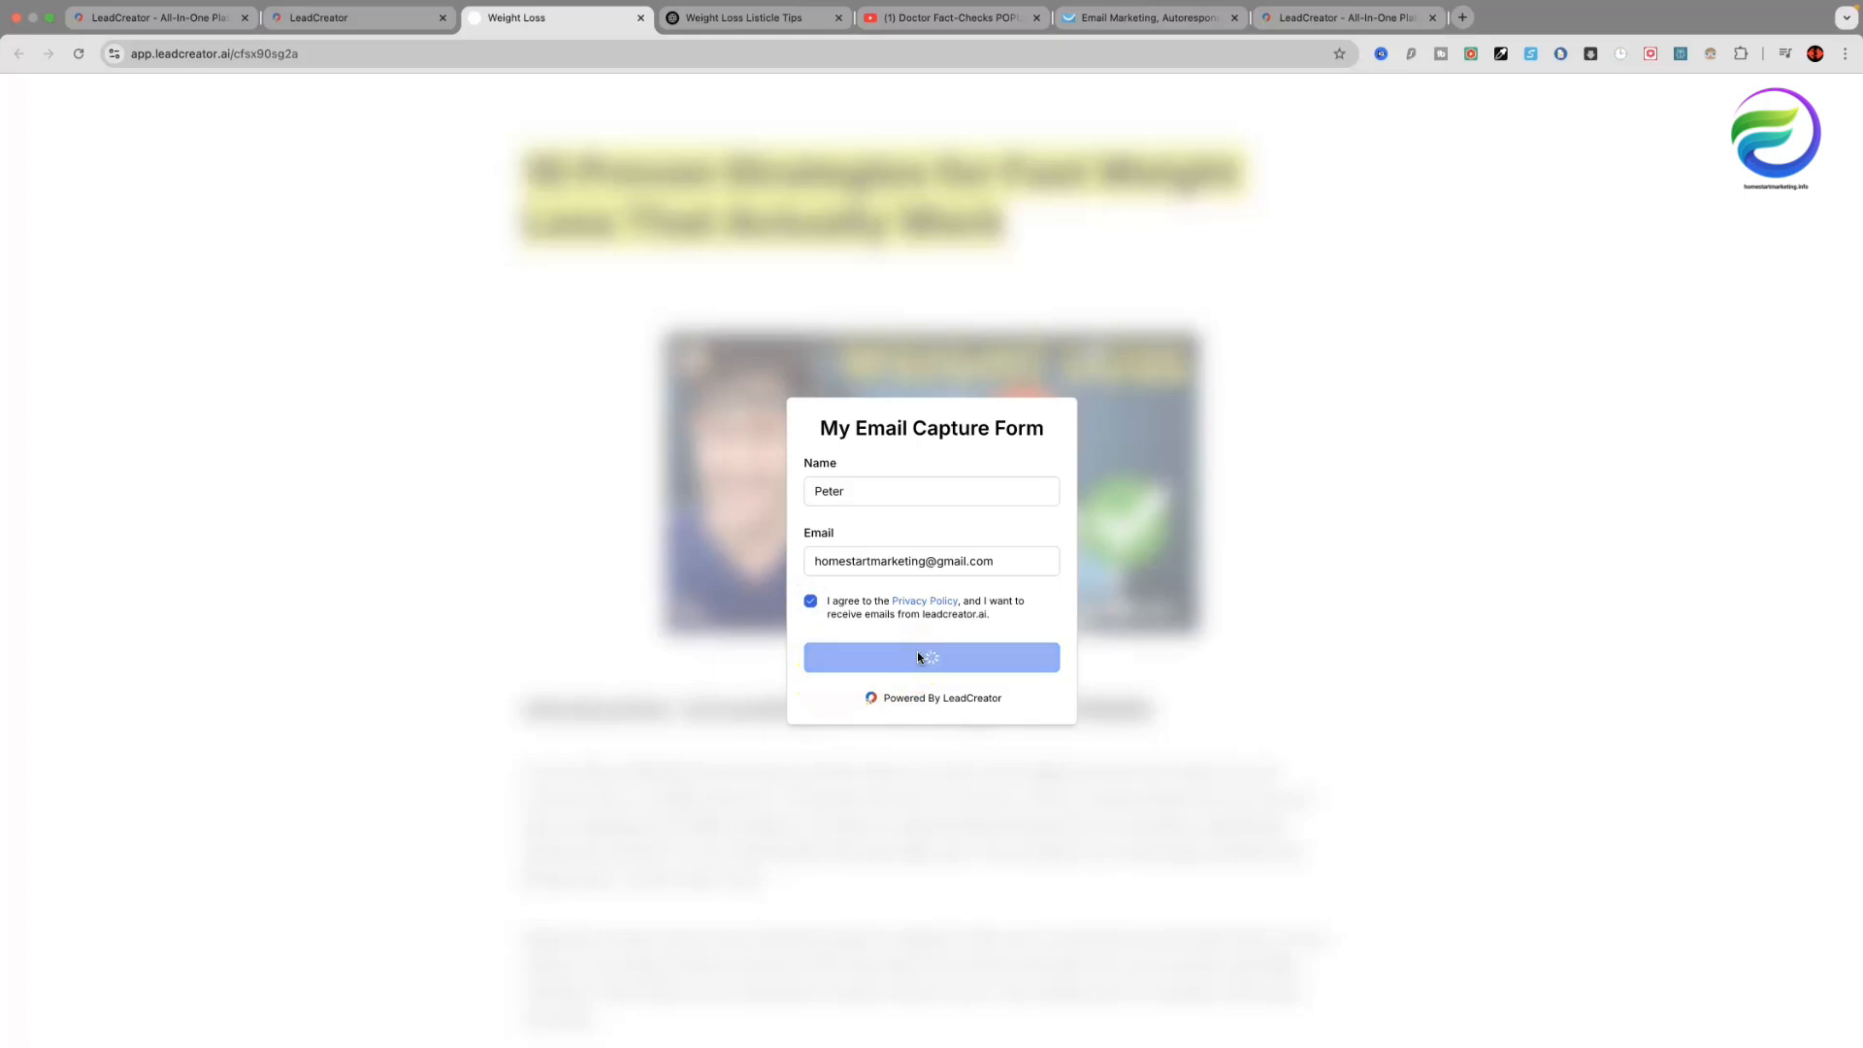
{"action": "scroll", "coordinate": [438, 626], "scroll_direction": "down", "scroll_amount": 3}
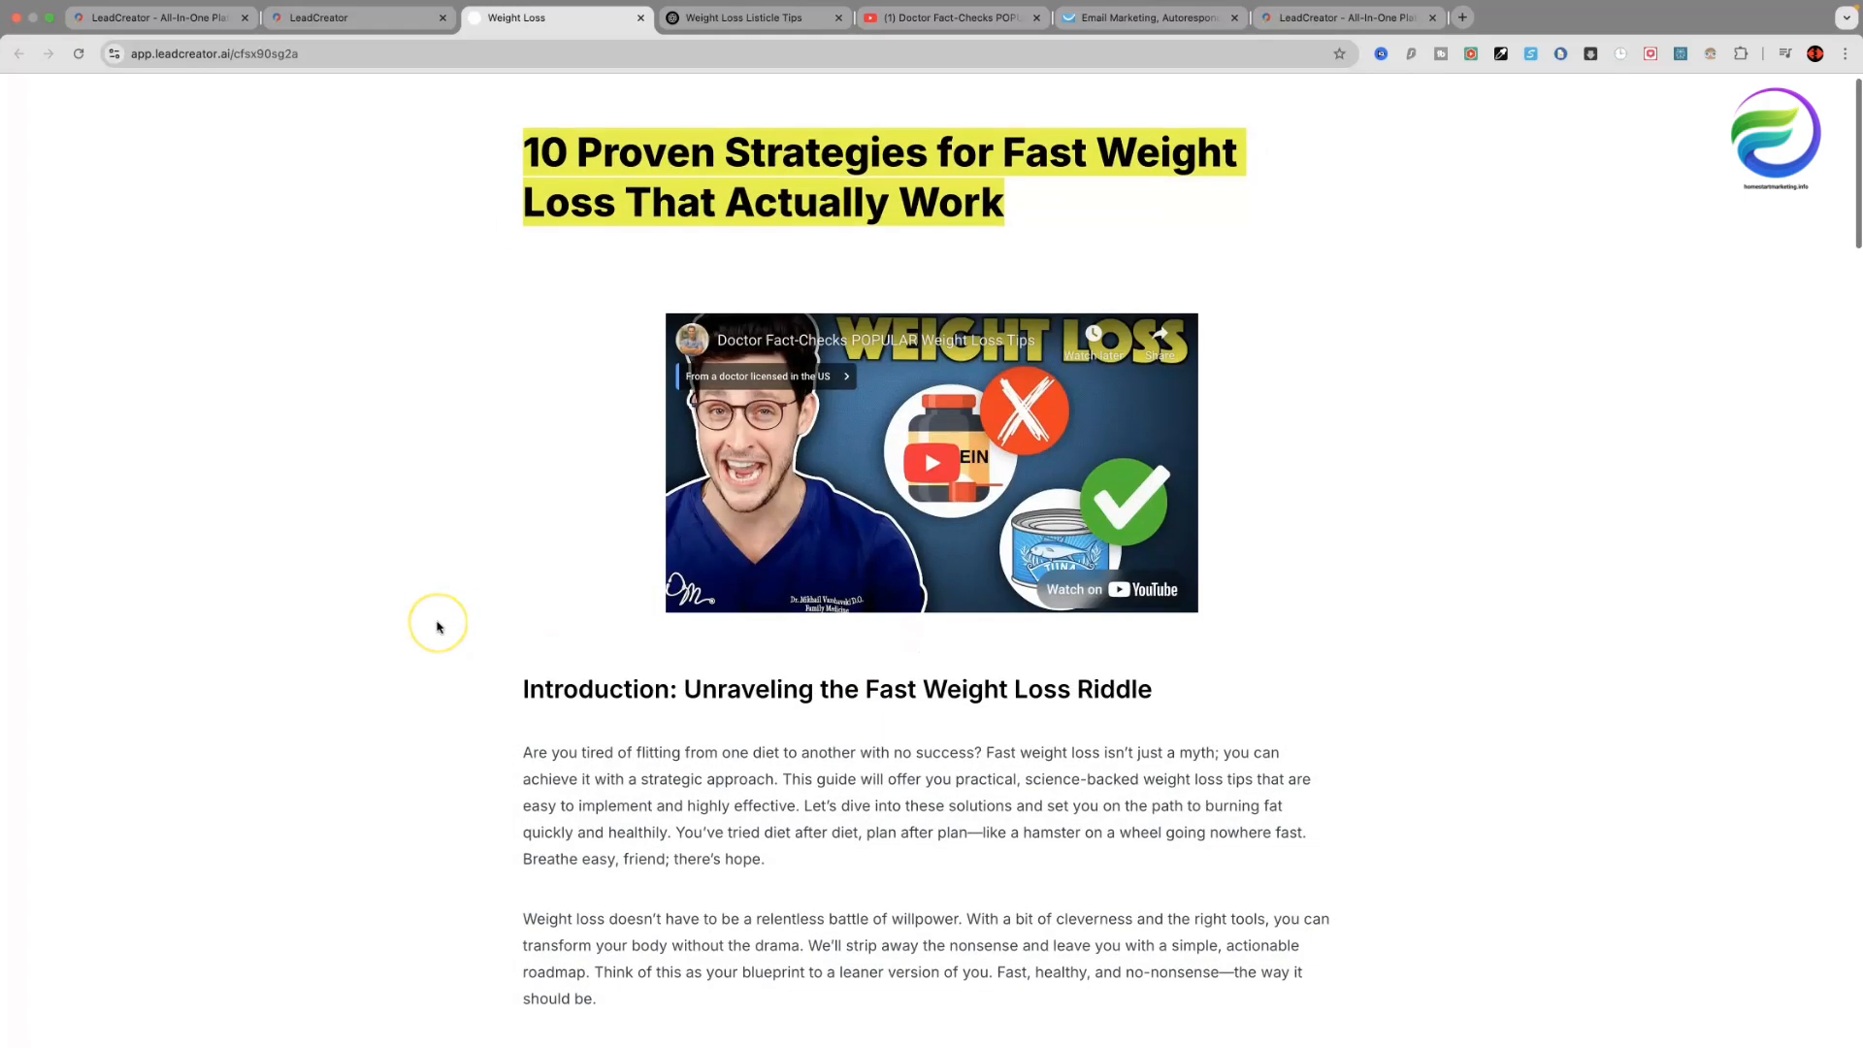
{"action": "scroll", "coordinate": [438, 625], "scroll_direction": "down", "scroll_amount": 5}
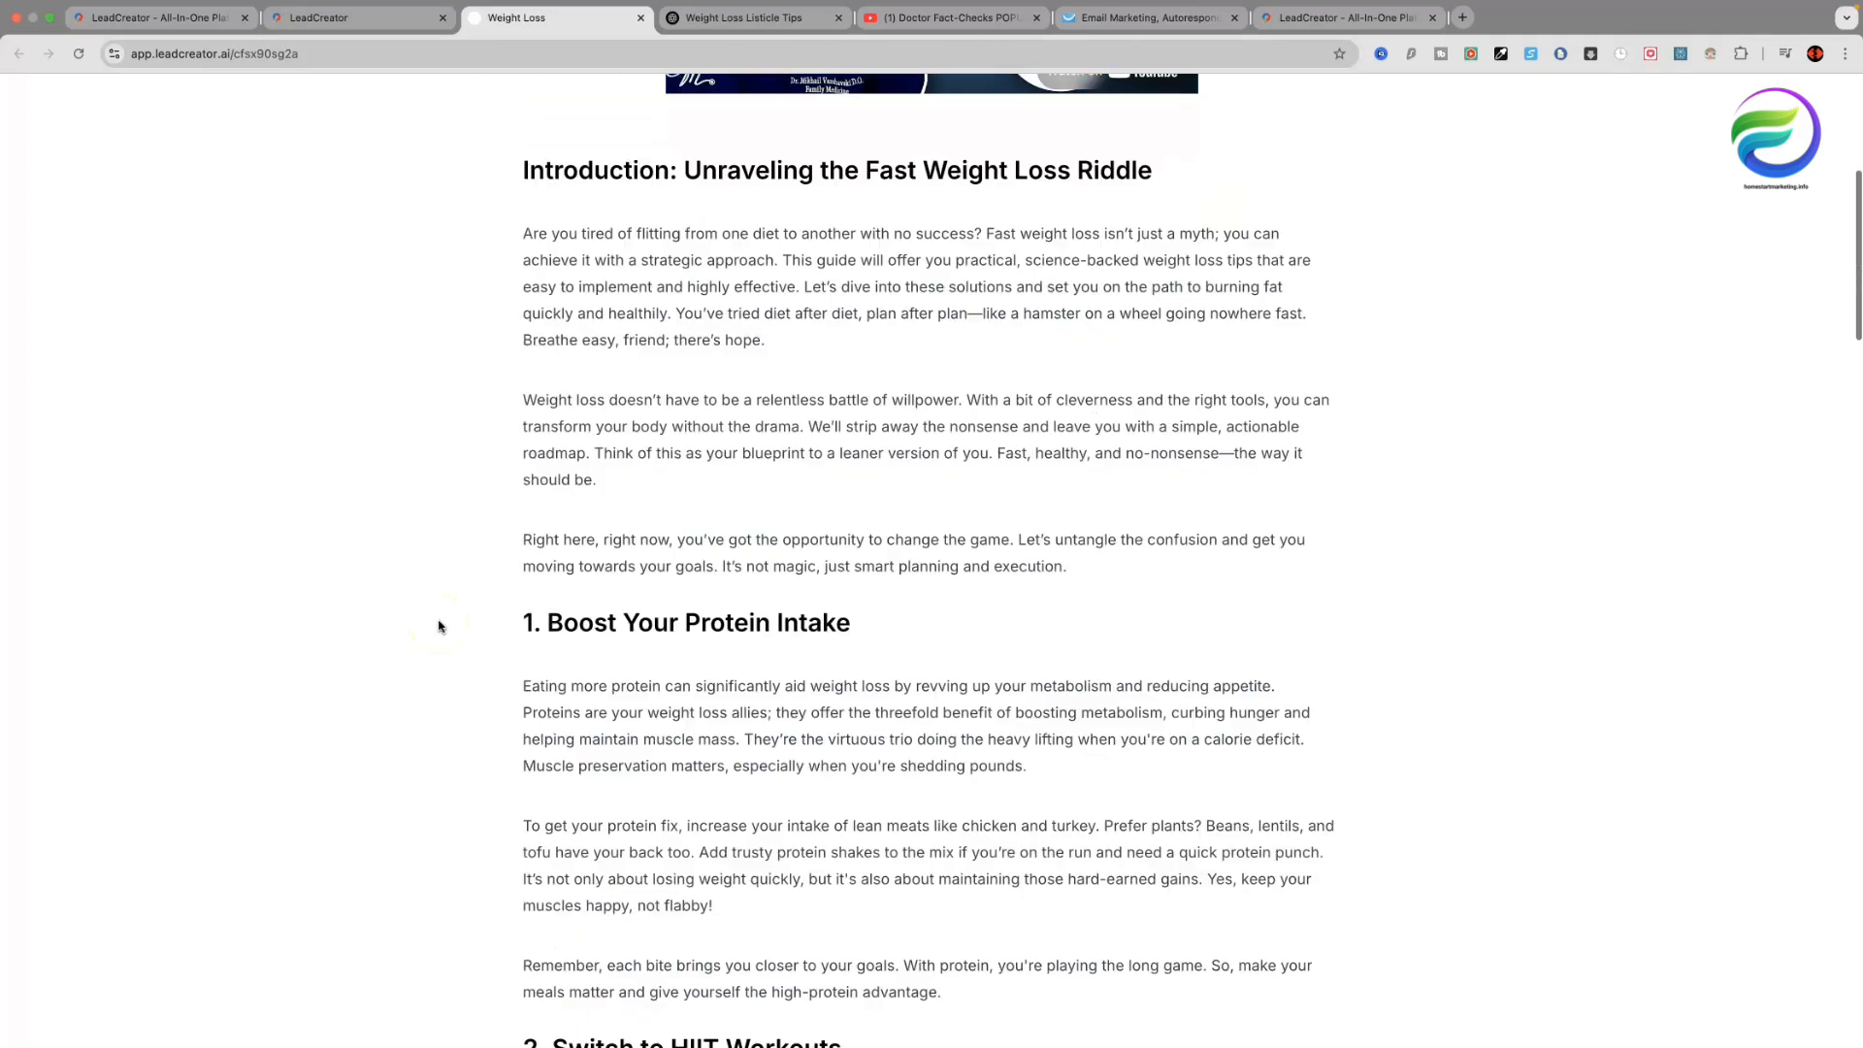
{"action": "scroll", "coordinate": [441, 625], "scroll_direction": "up", "scroll_amount": 8}
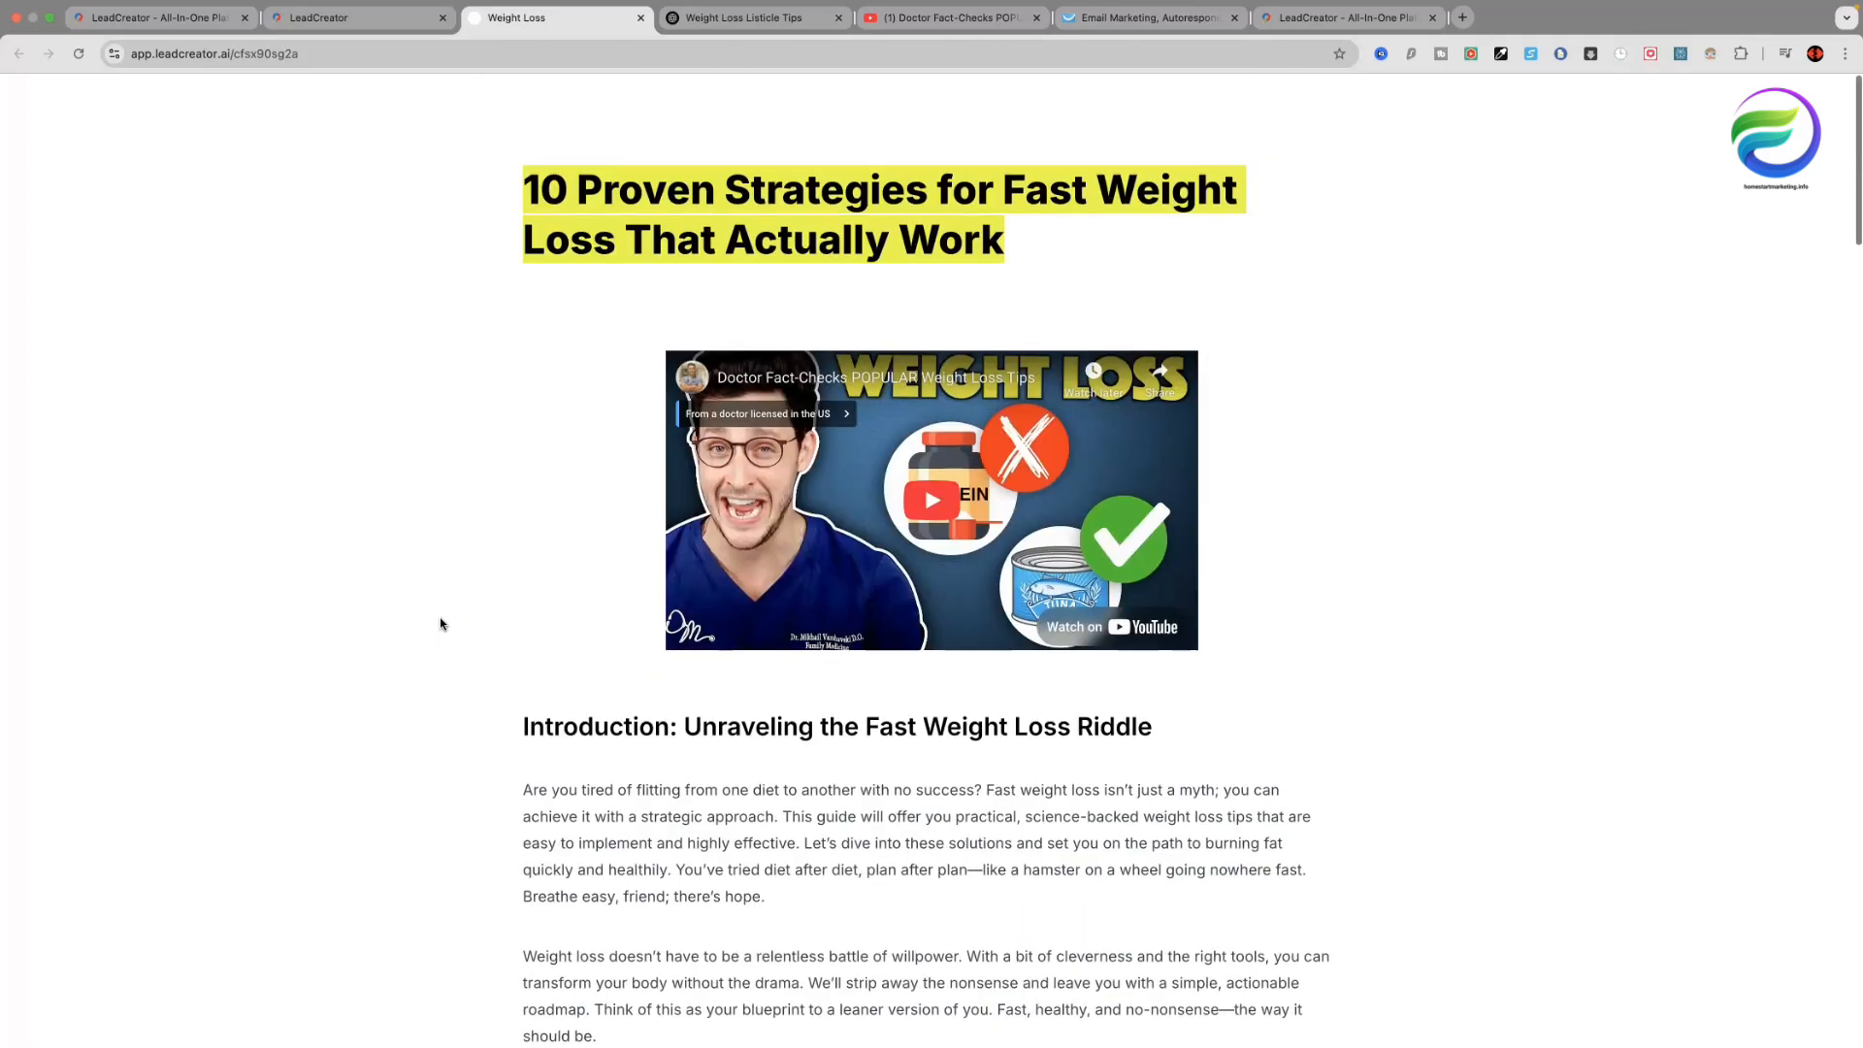
Switch to GetResponse and show the contacts of the "weight loss" list to check the new subscriber's entry.
{"action": "left_click", "coordinate": [1143, 26]}
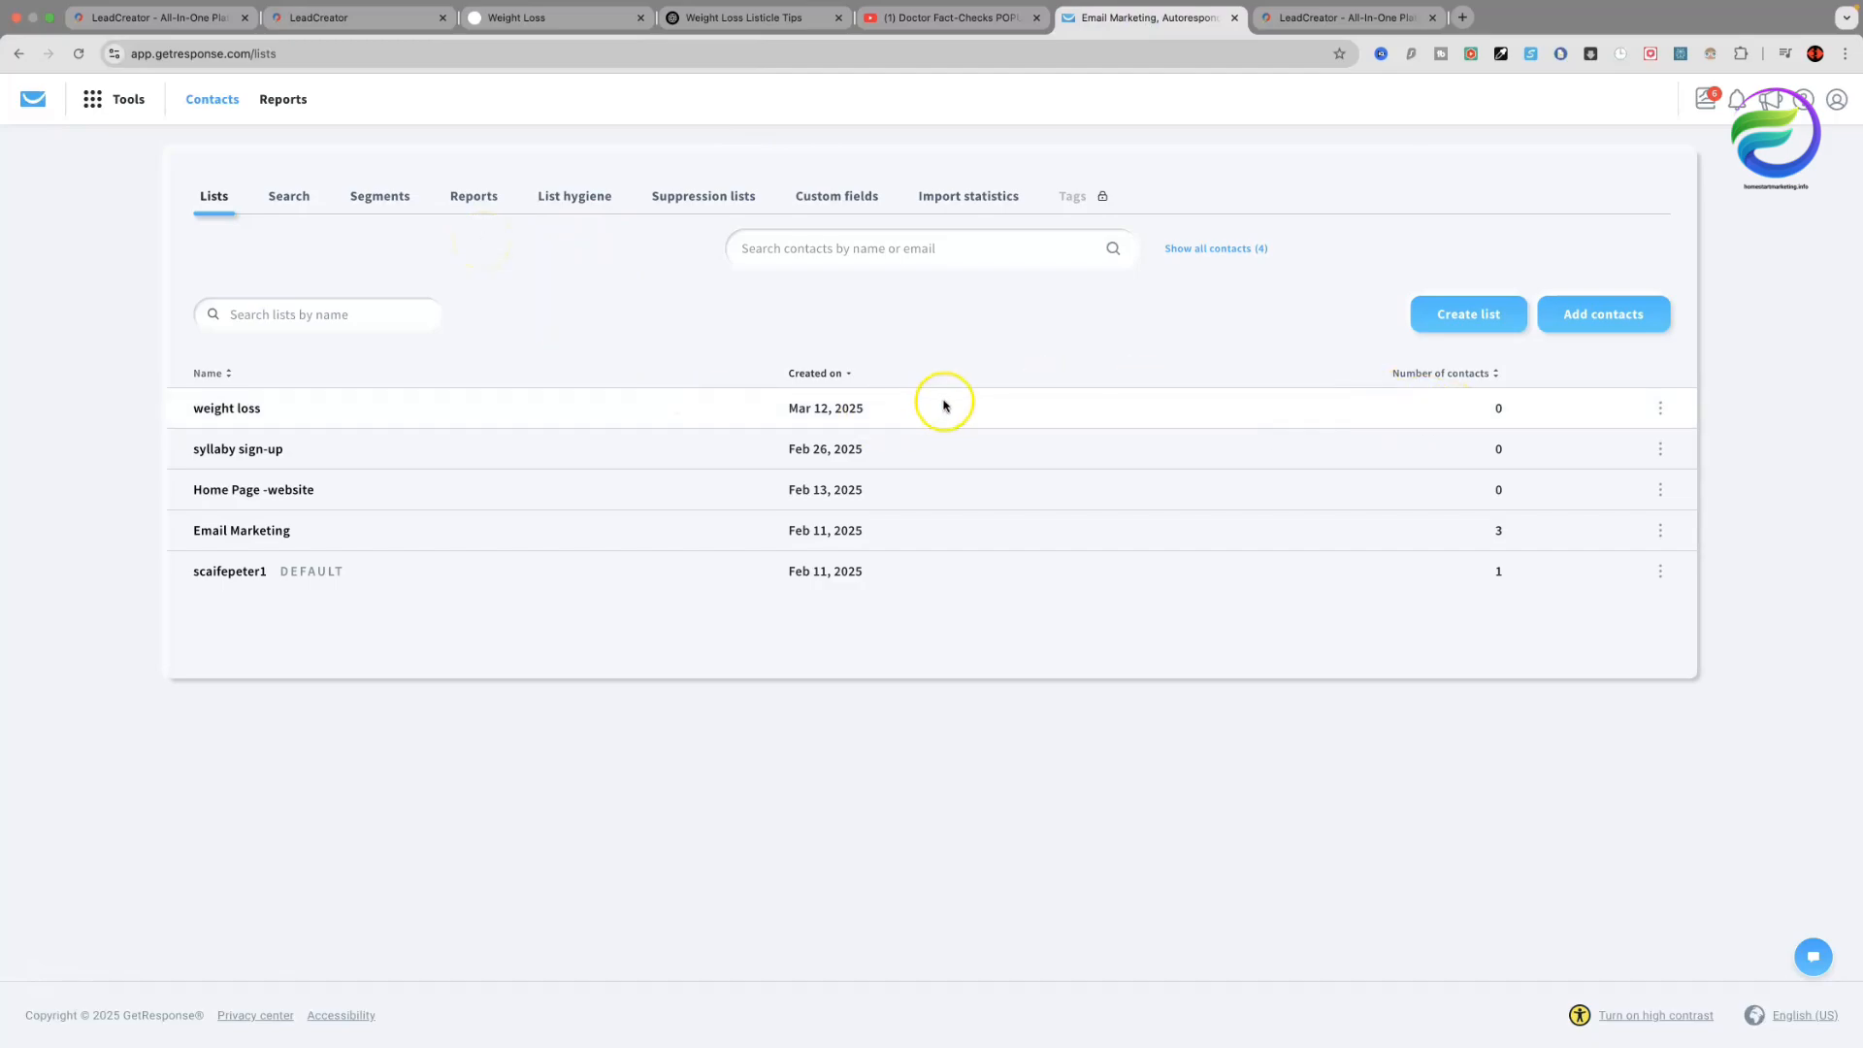
{"action": "left_click", "coordinate": [877, 396]}
{"action": "left_click", "coordinate": [1660, 407]}
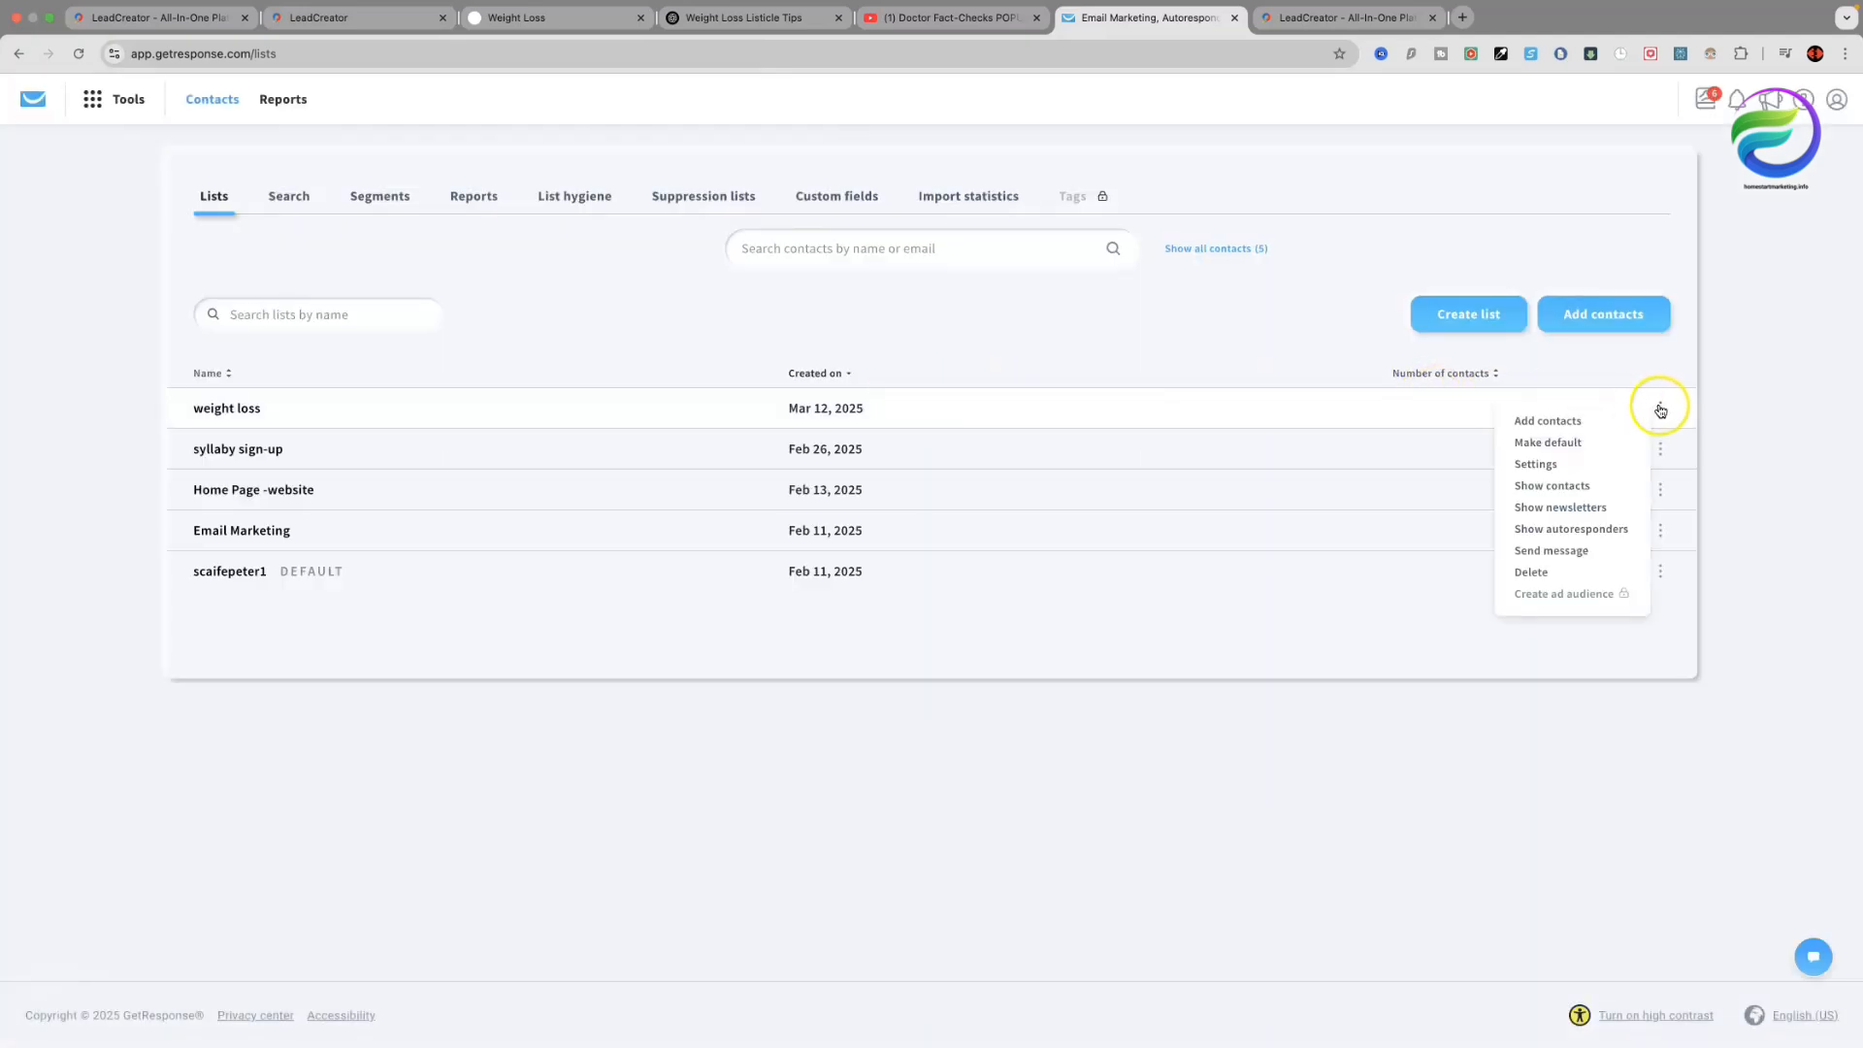
{"action": "left_click", "coordinate": [1554, 488]}
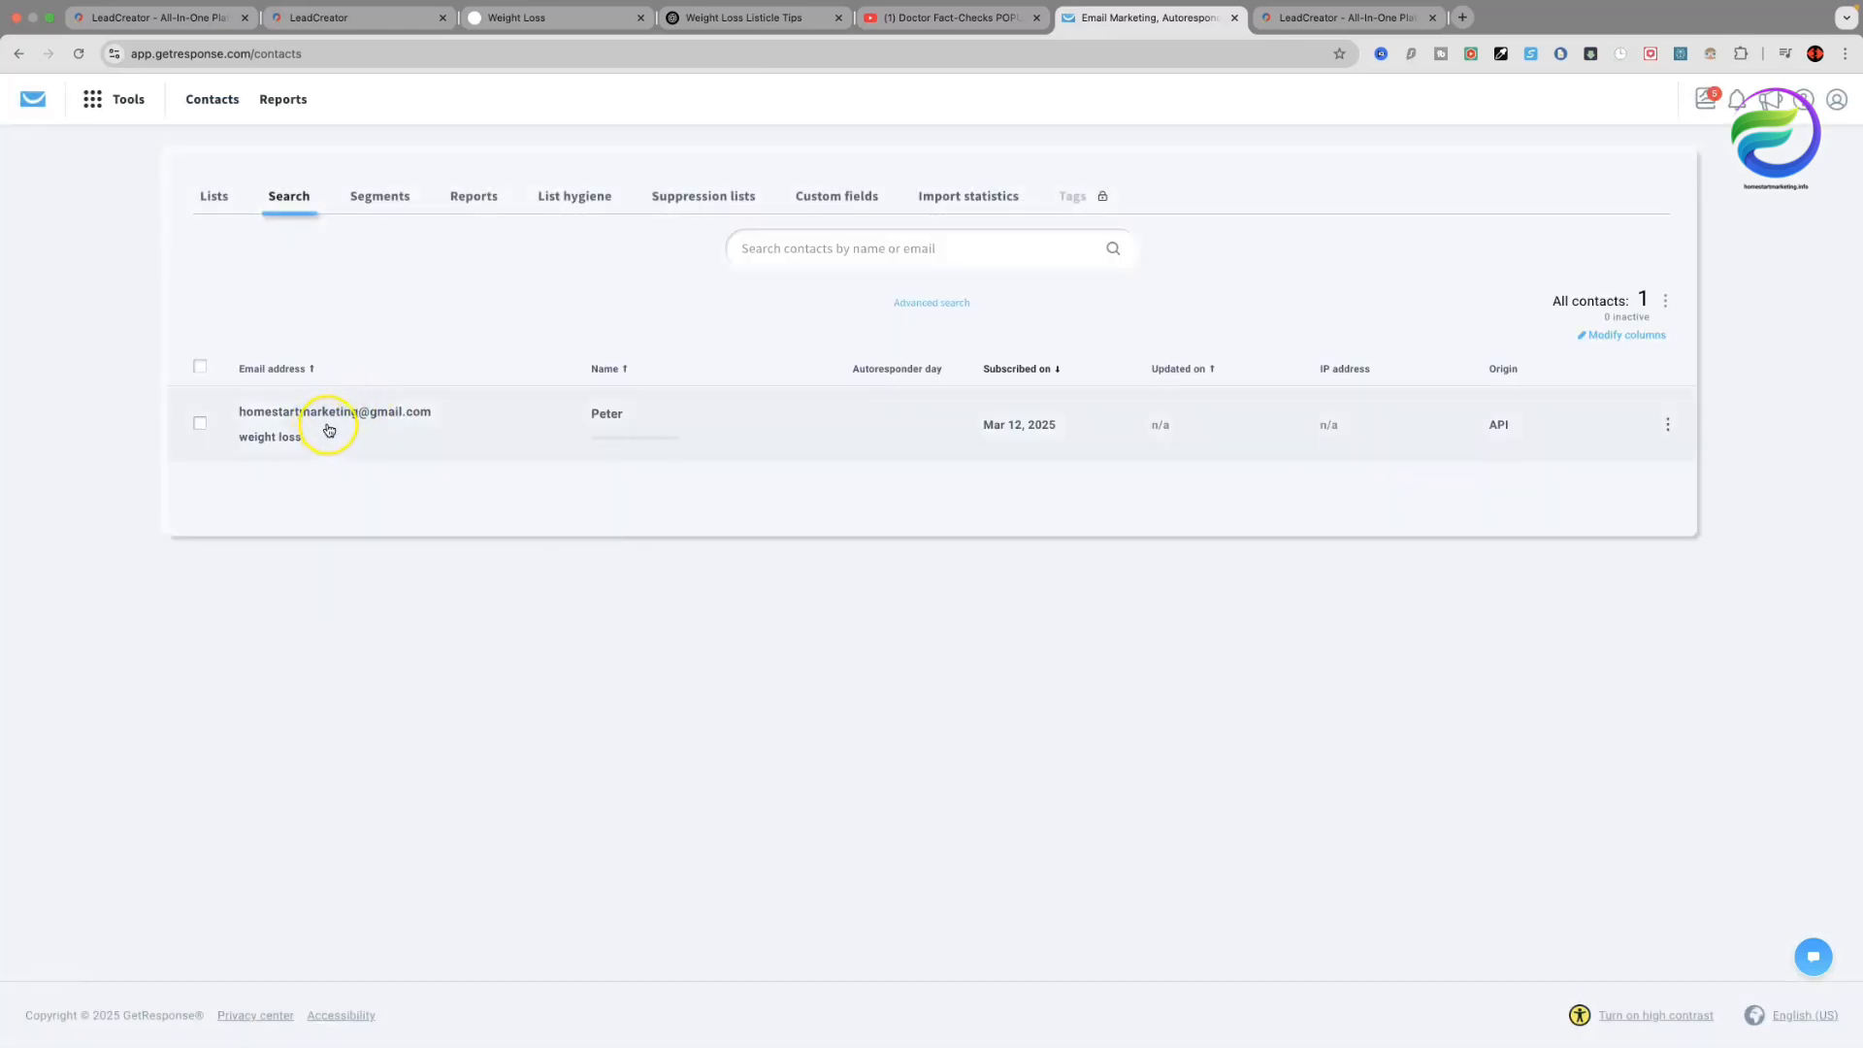
{"action": "left_click", "coordinate": [204, 426]}
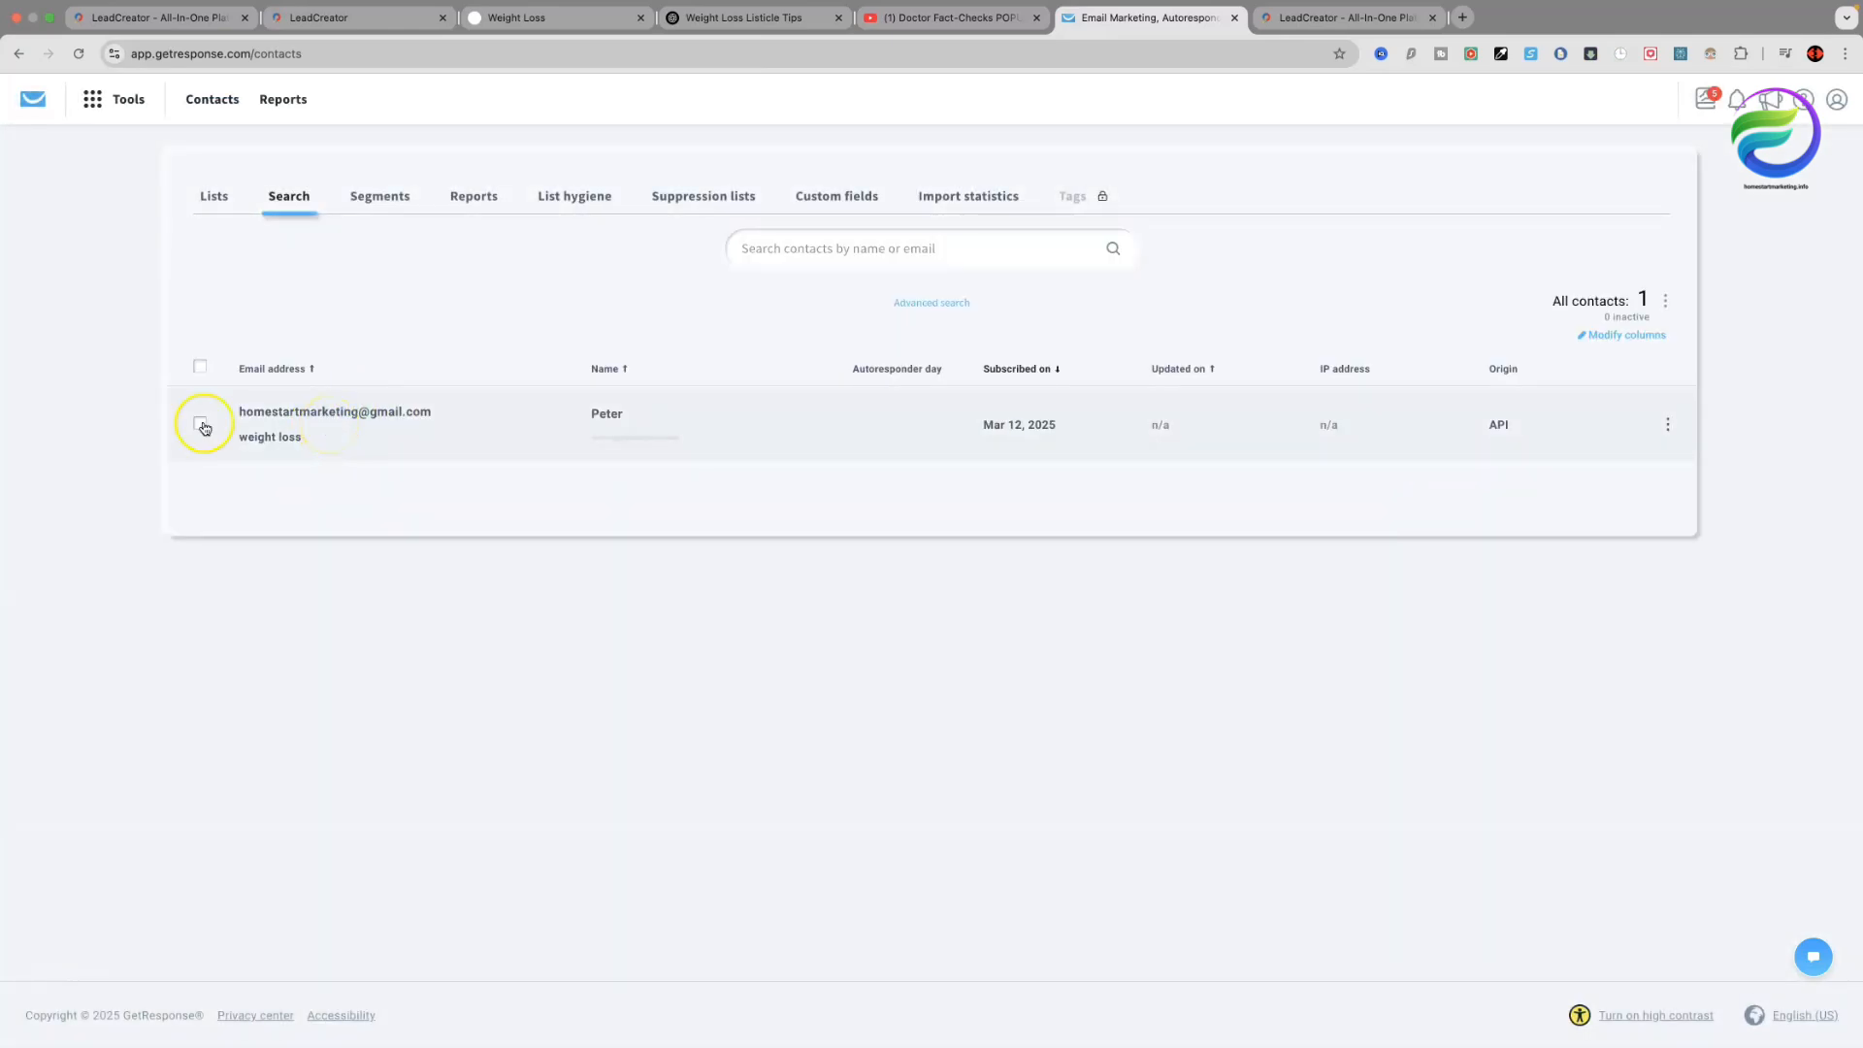